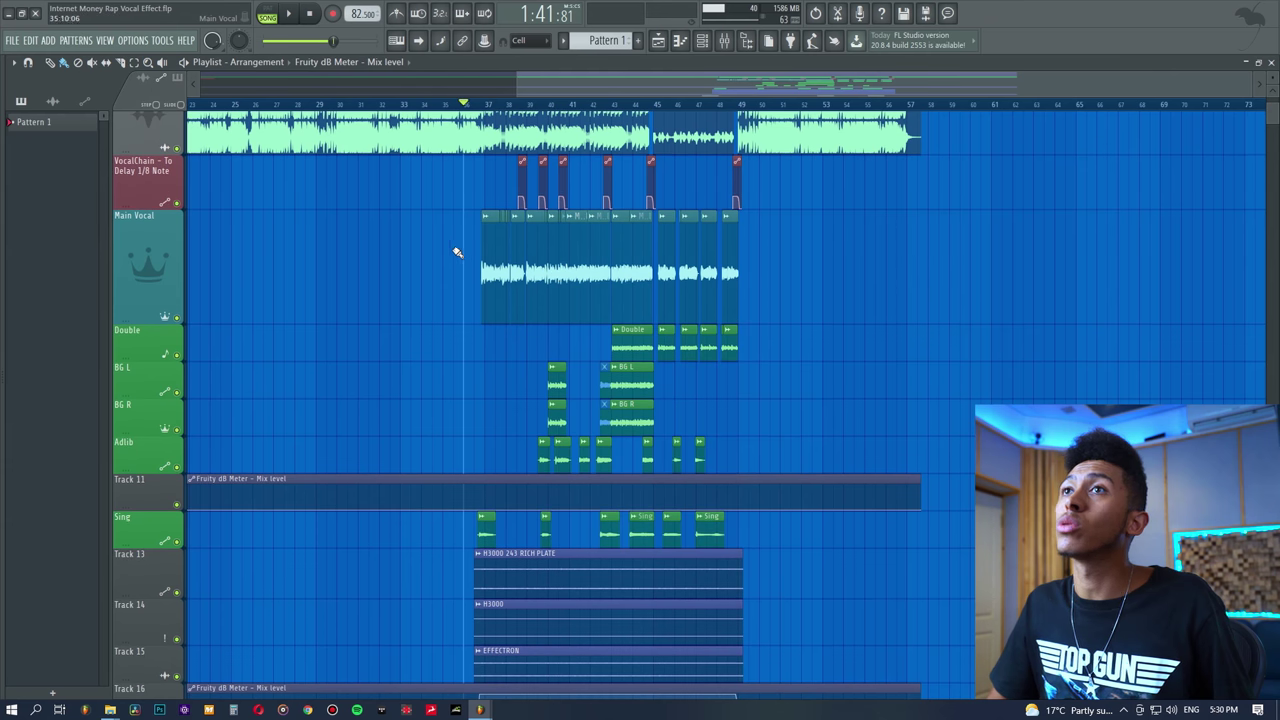
# - Look over the vocal, double, background and adlib tracks in the playlist arrangement and return to the mixer
pyautogui.keyDown('ctrl'); pyautogui.click(803, 265); pyautogui.keyUp('ctrl')
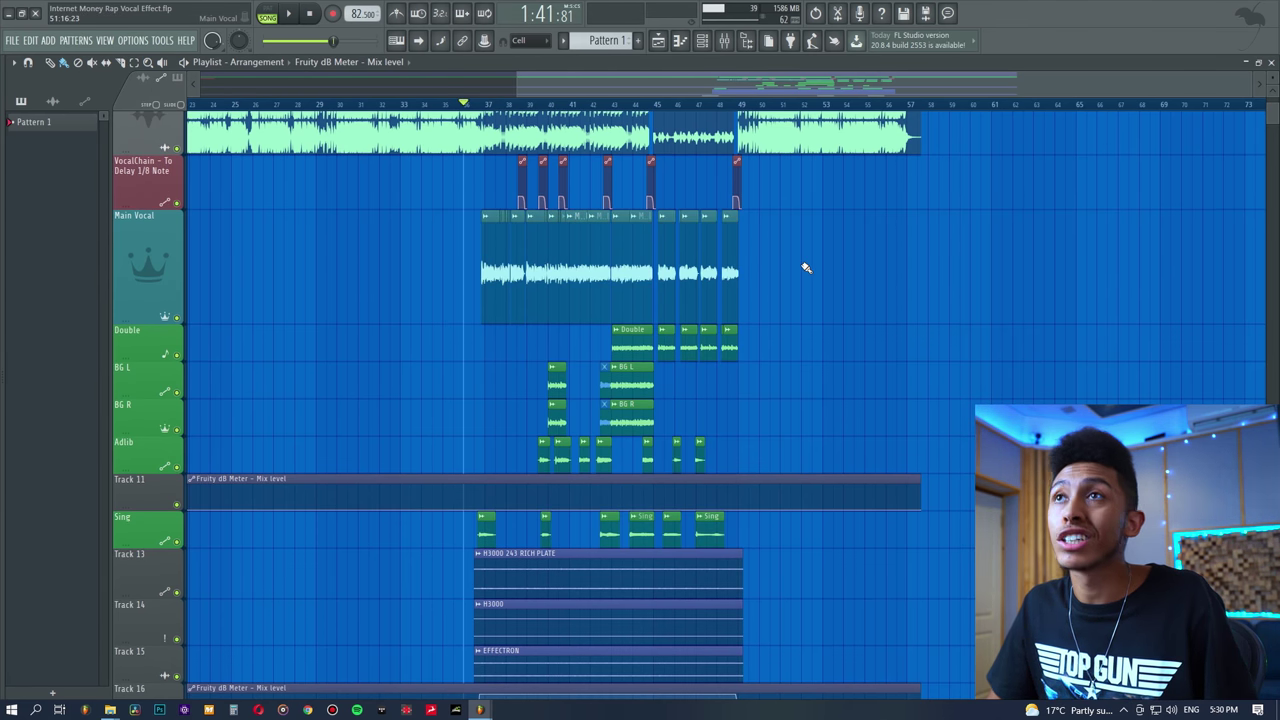
pyautogui.click(727, 43)
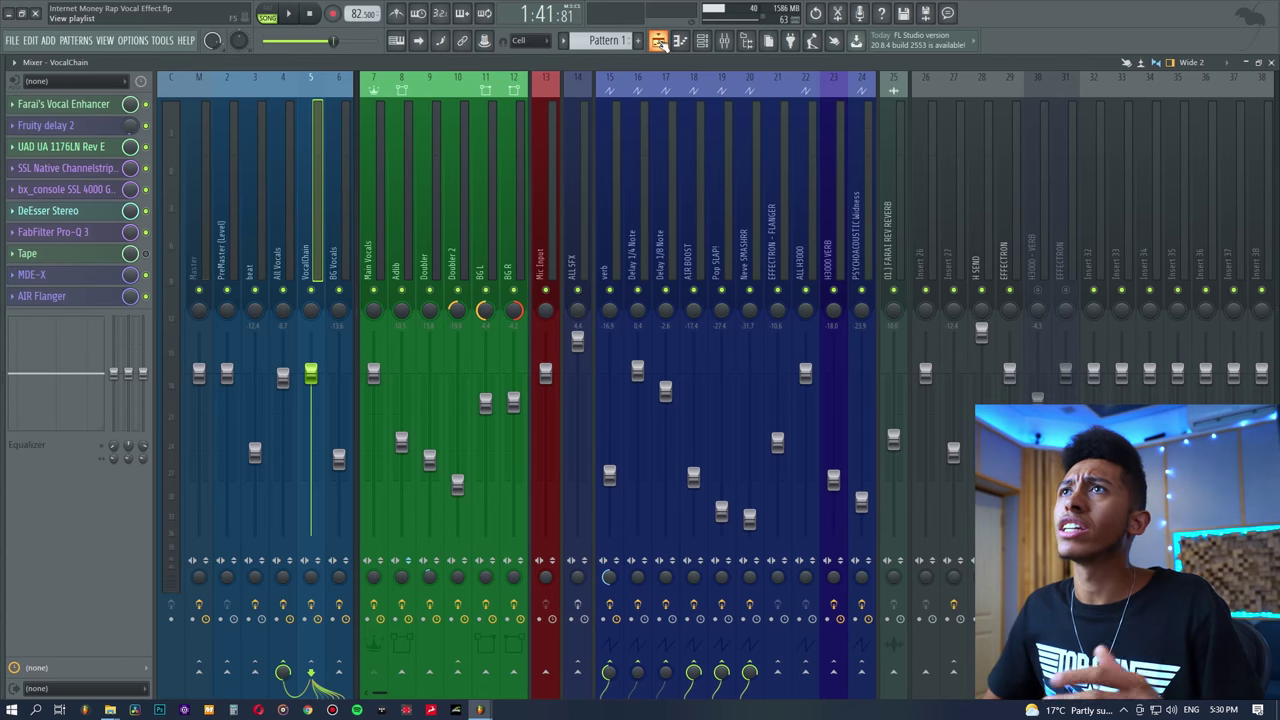
pyautogui.click(659, 41)
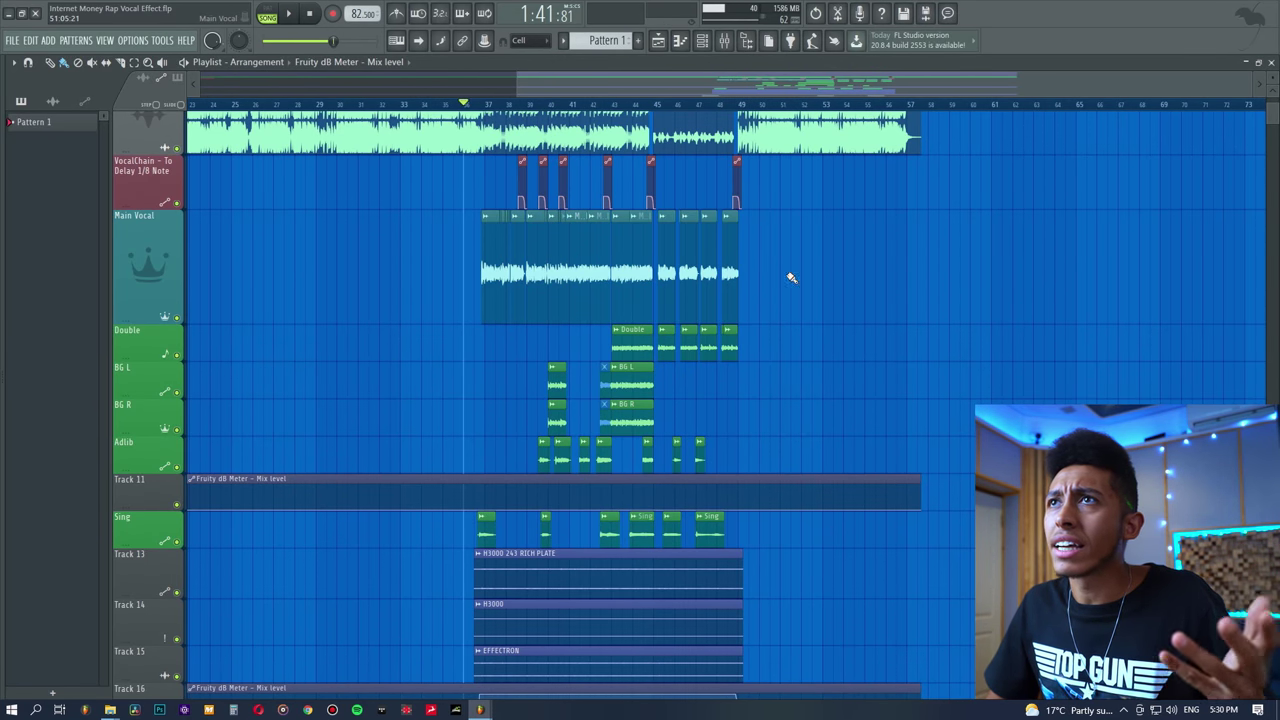
pyautogui.scroll(3, 617, 115)
pyautogui.scroll(2, 617, 115)
pyautogui.scroll(1, 871, 254)
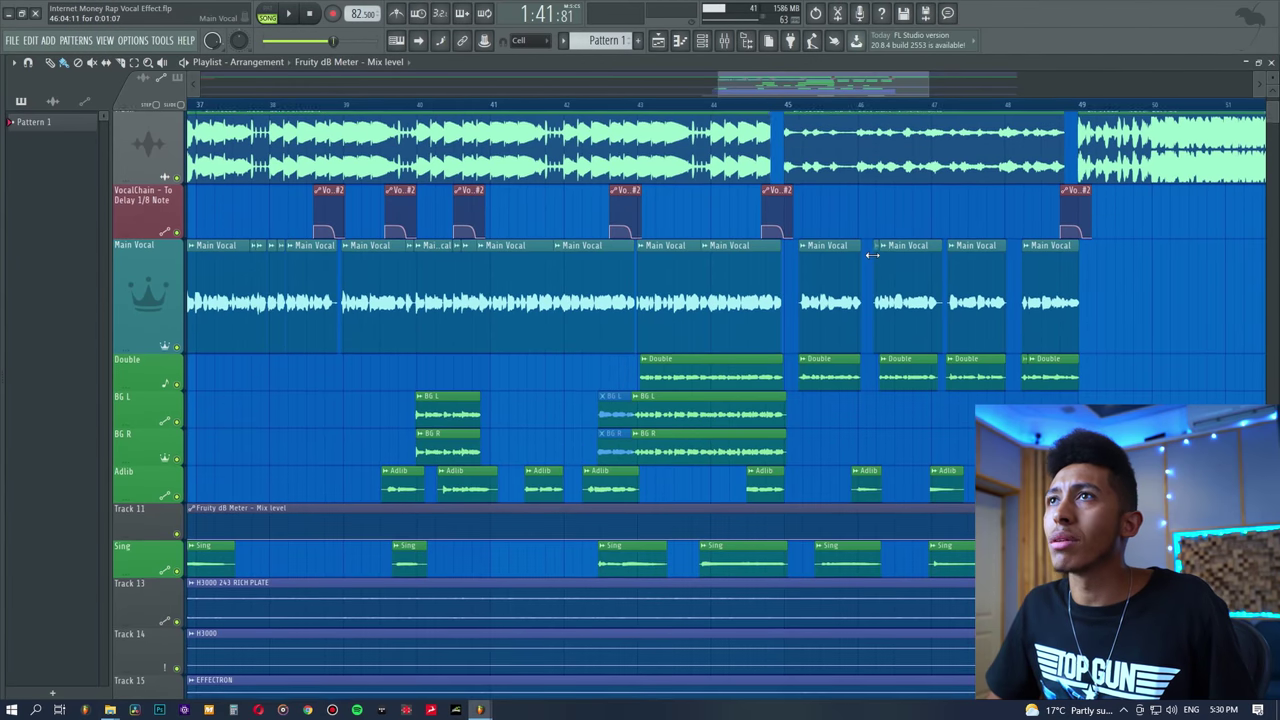
pyautogui.scroll(-2, 758, 116)
pyautogui.scroll(-2, 750, 104)
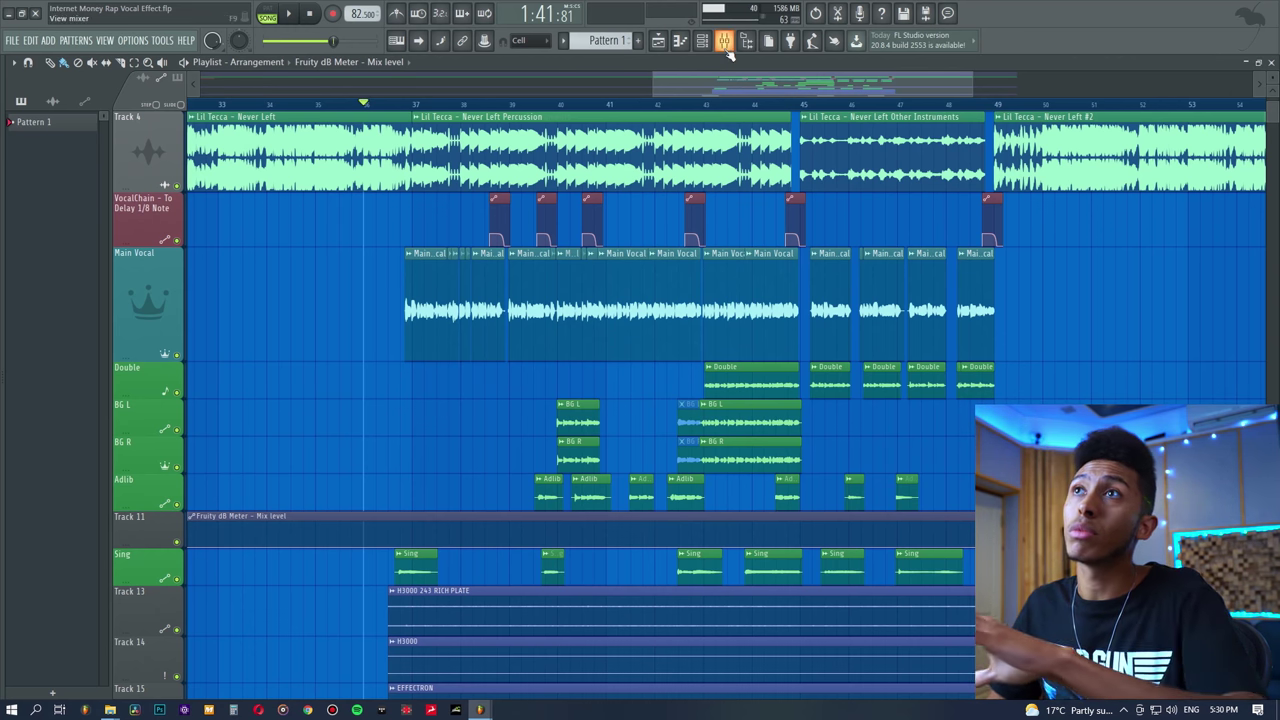
pyautogui.click(728, 50)
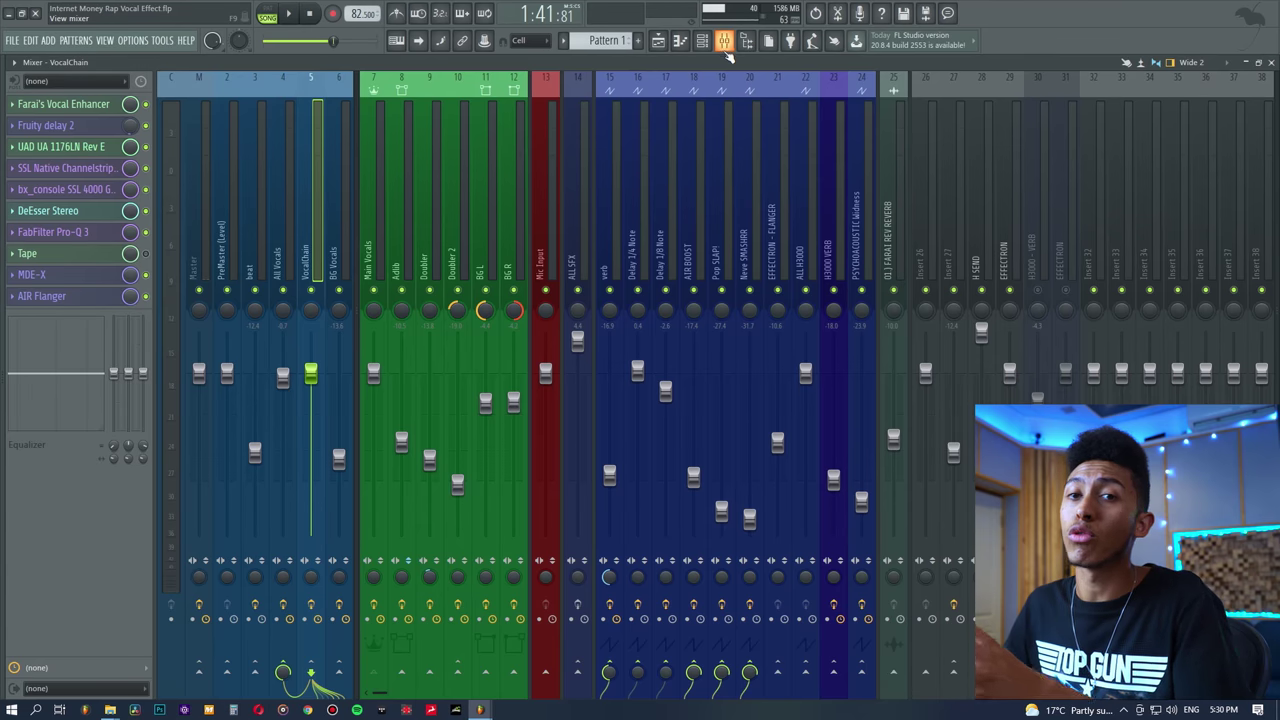
# - Play the song and follow the playback through the vocal clips in the playlist
pyautogui.press('space')
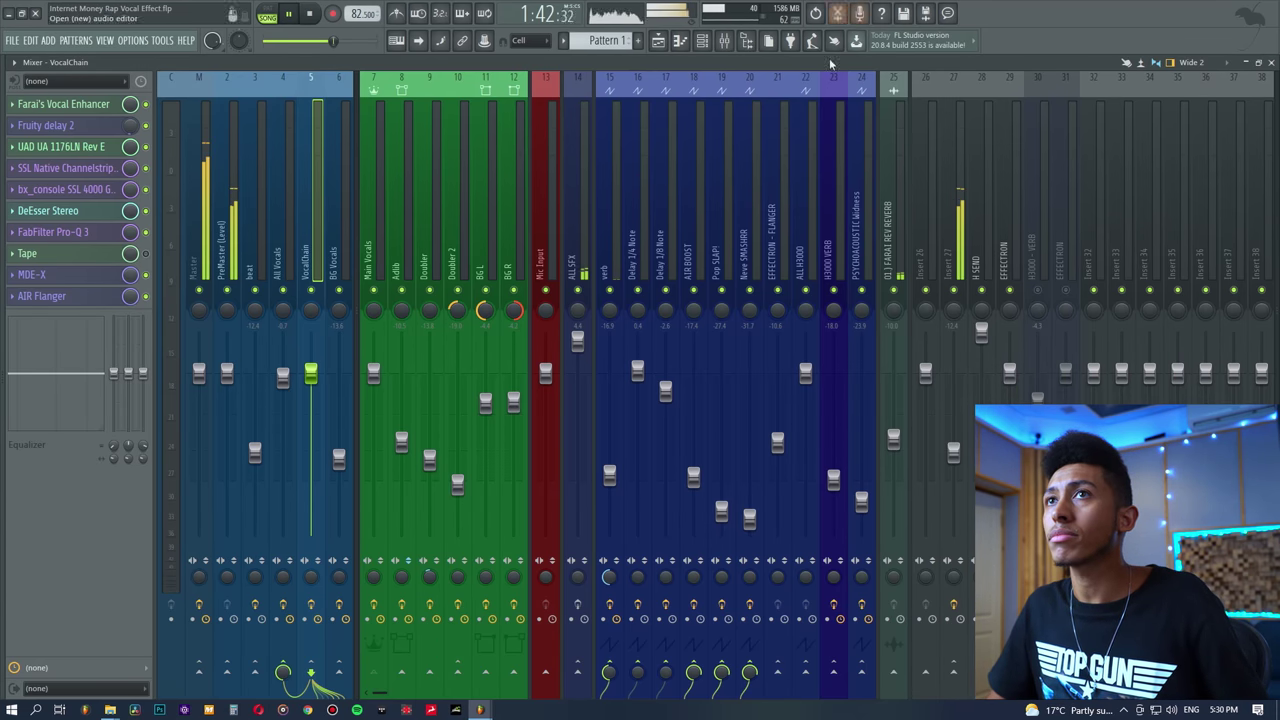
pyautogui.press('space')
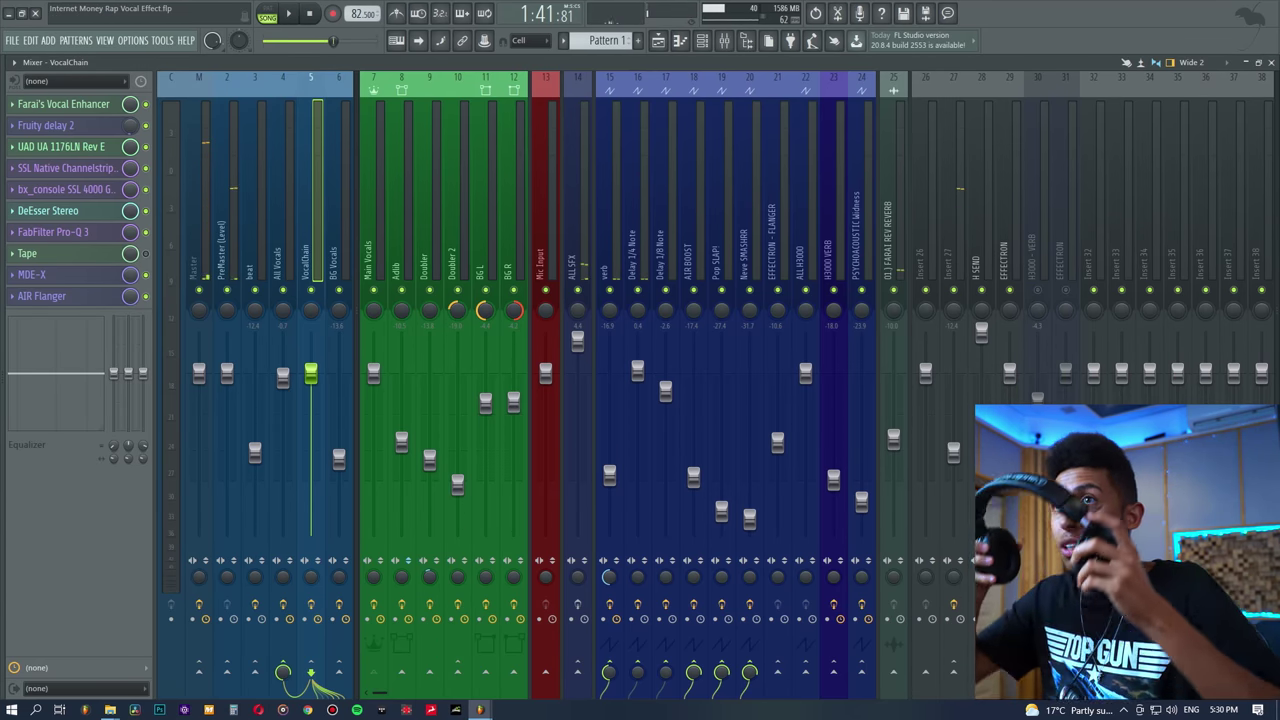
pyautogui.press('space')
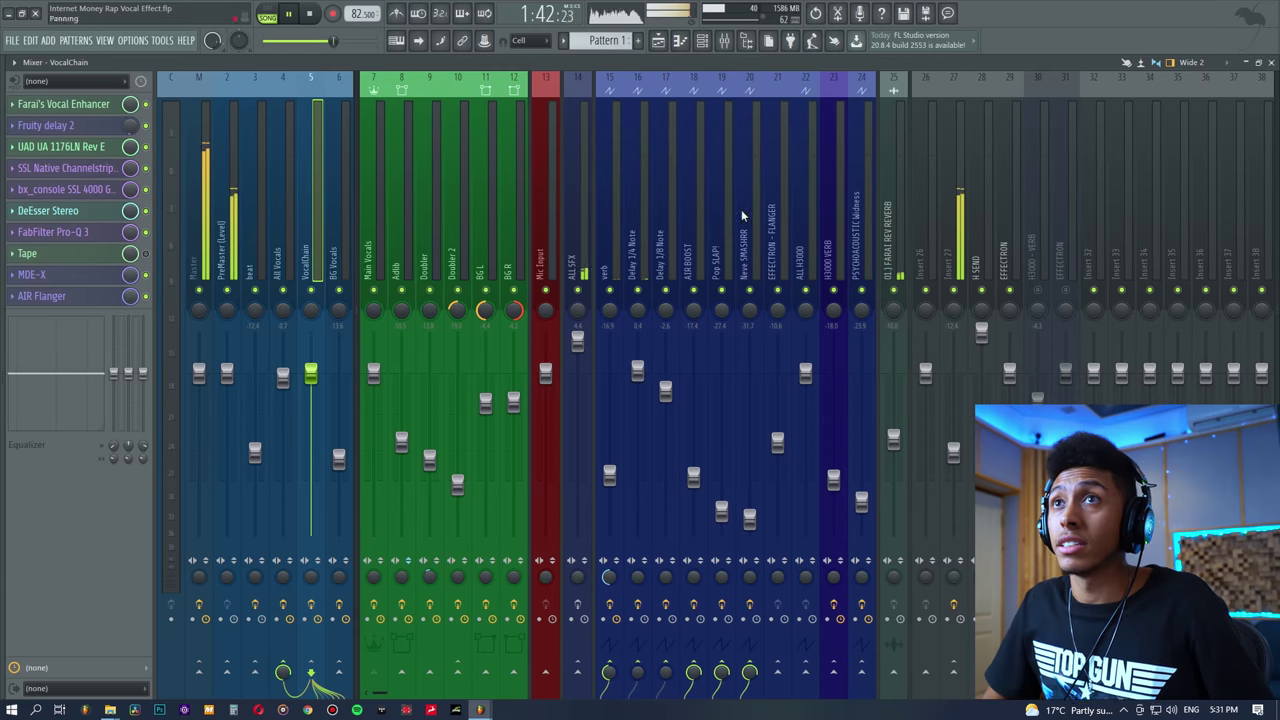
pyautogui.click(659, 41)
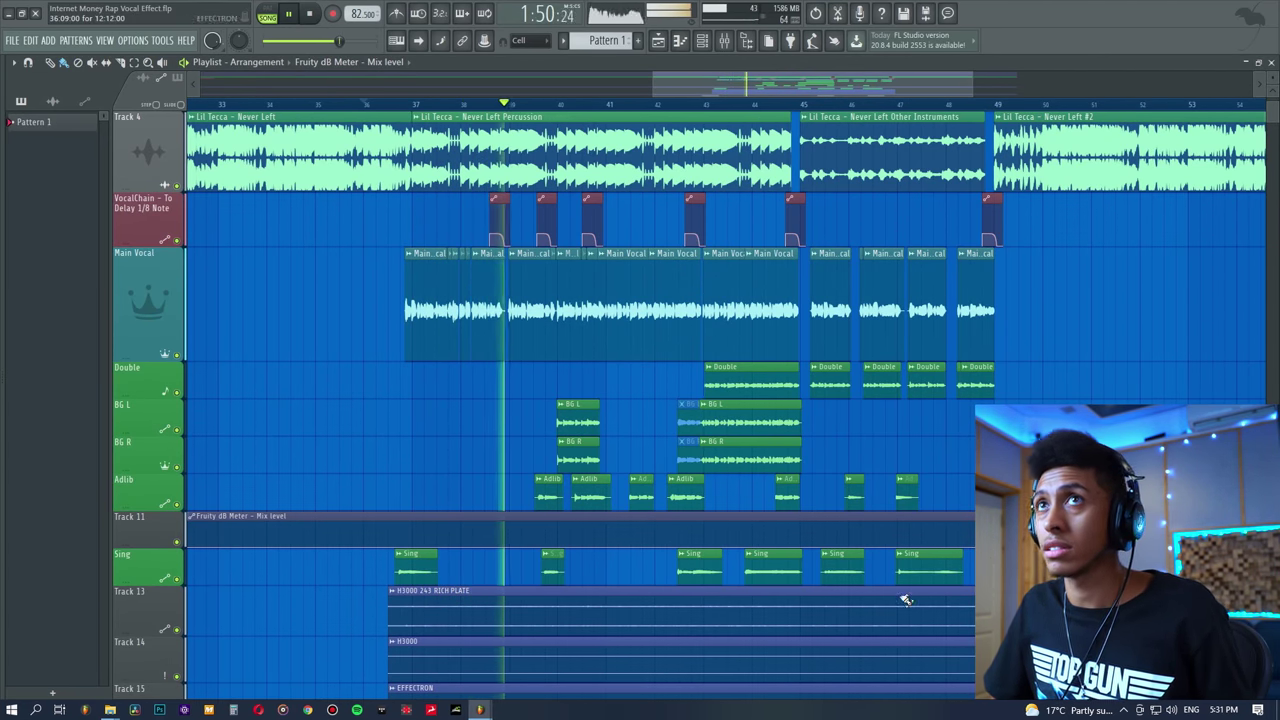
pyautogui.click(897, 291)
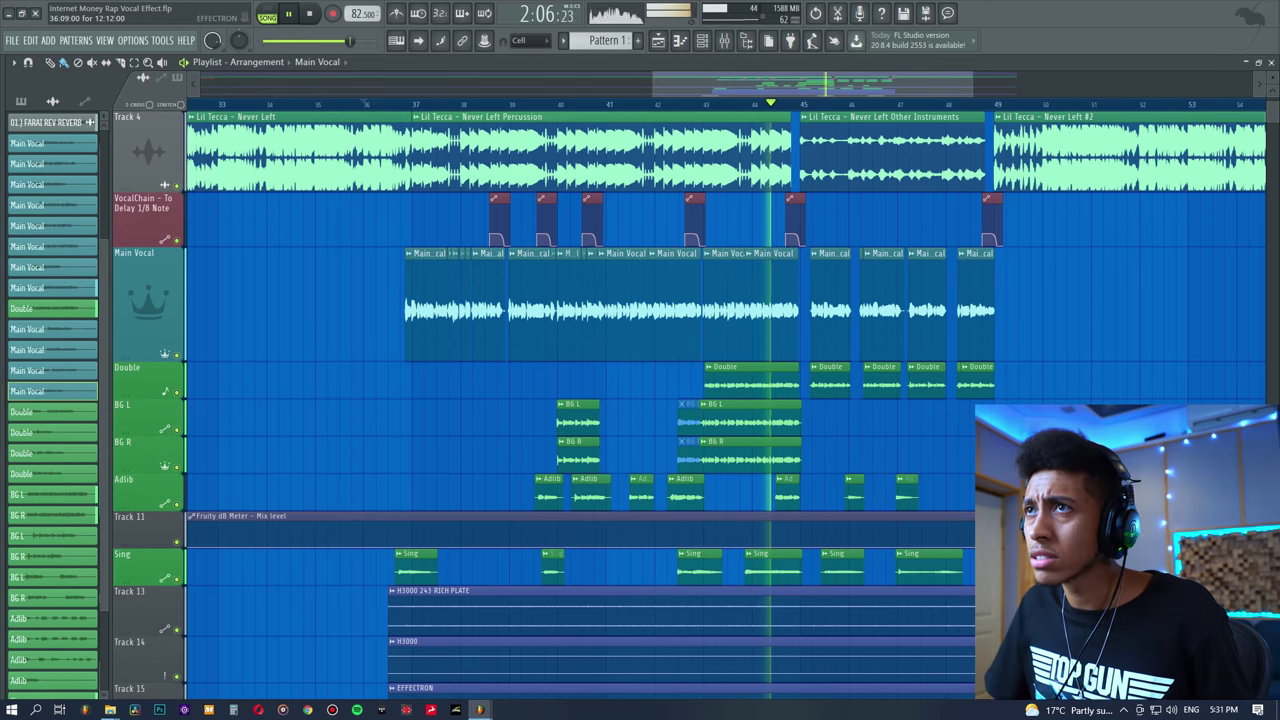
# - Check the mixer levels and the VocalChain's bx_console SSL 4000 G during playback, and stop the song
pyautogui.press('F9')
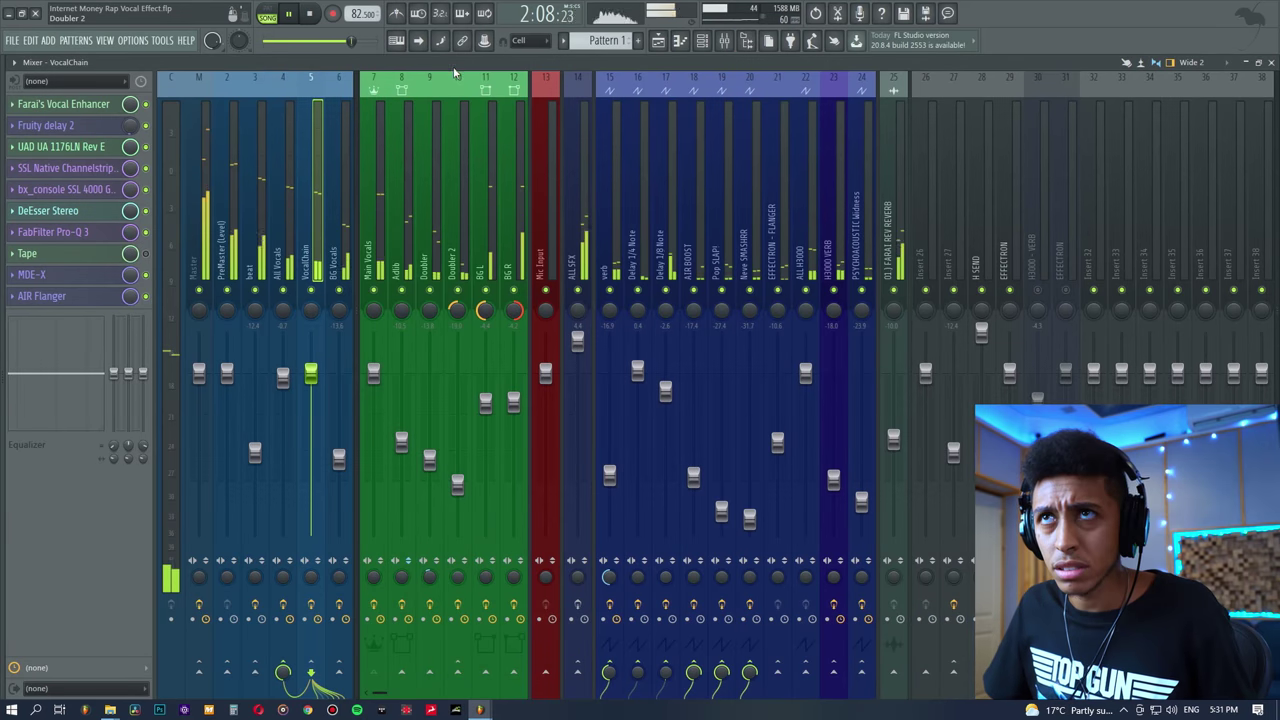
pyautogui.click(100, 189)
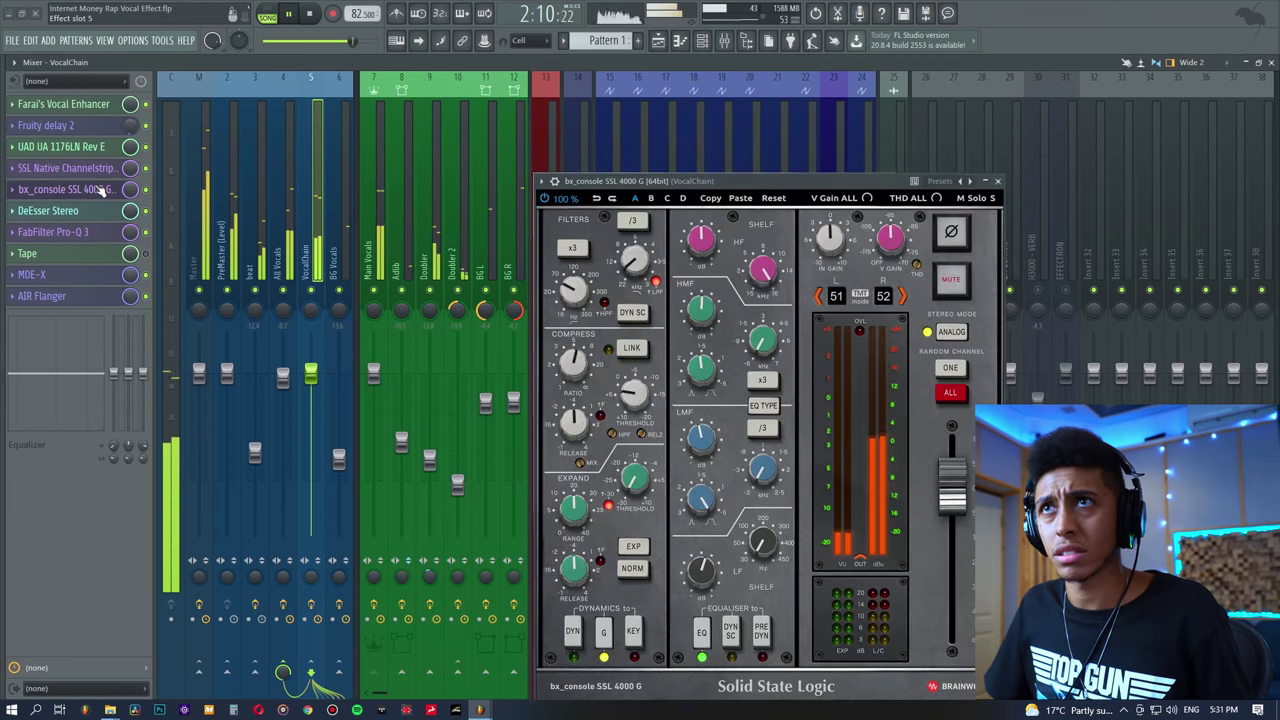
pyautogui.click(100, 189)
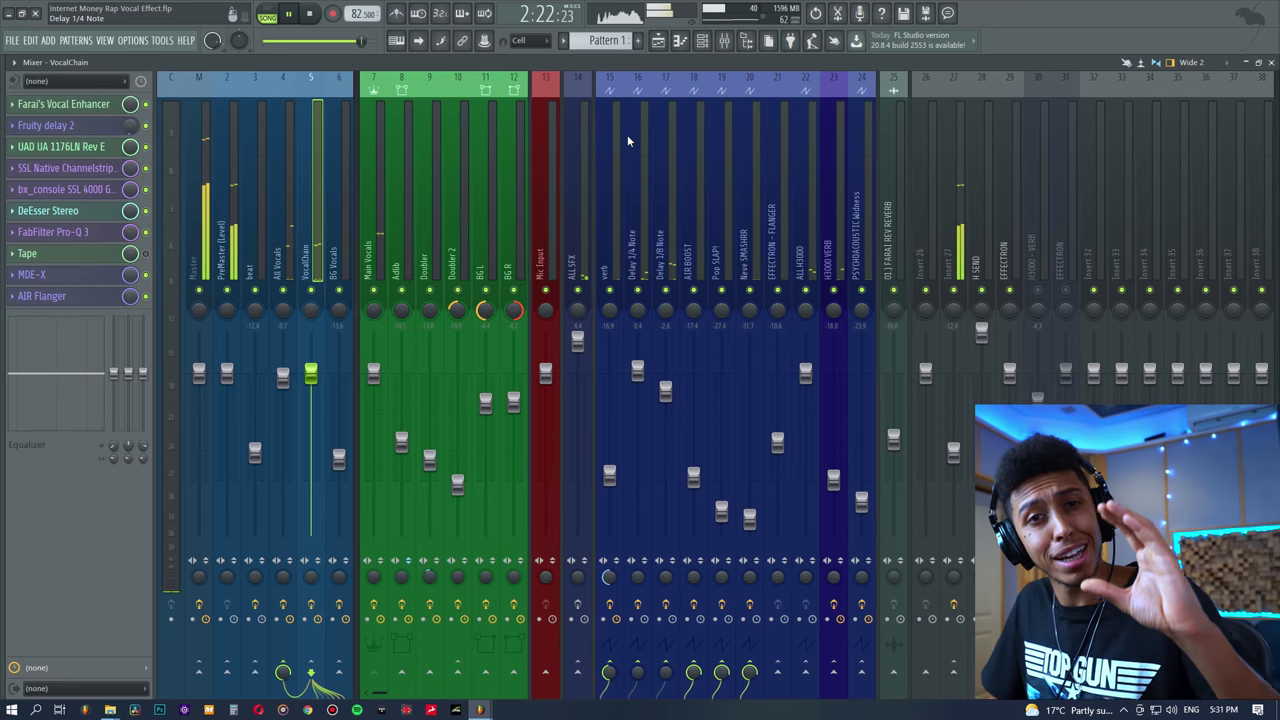
pyautogui.press('space')
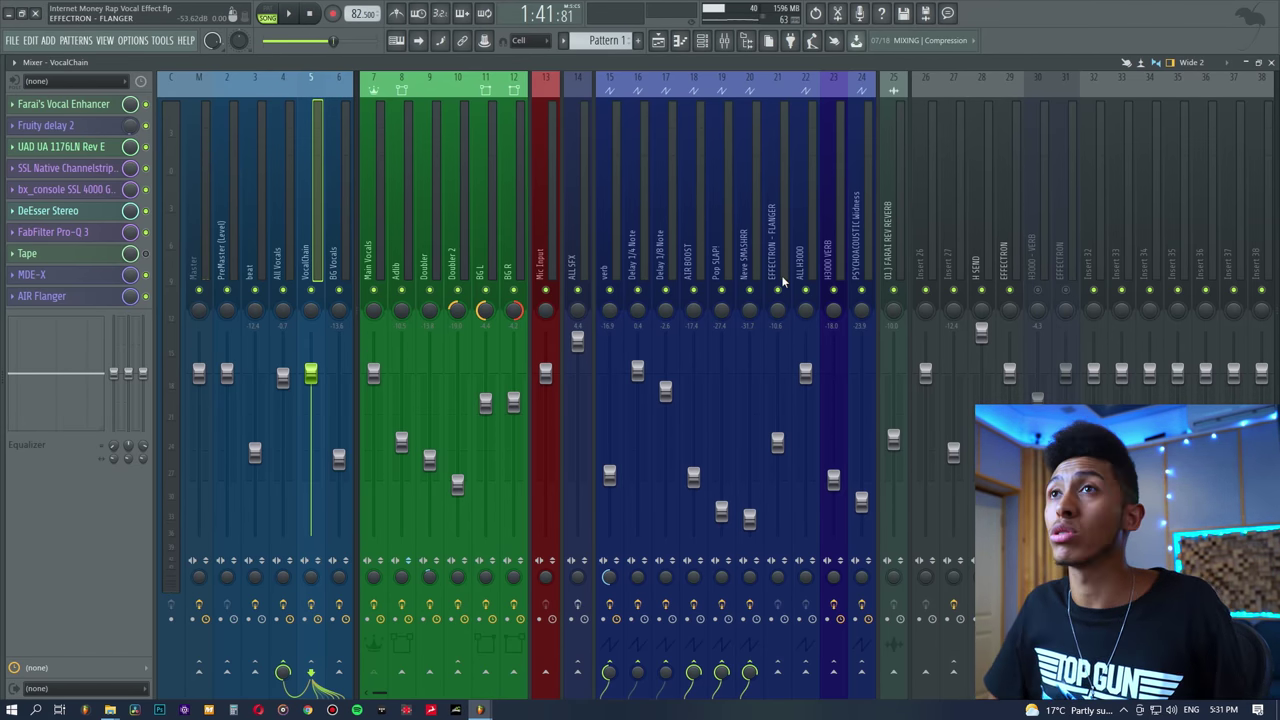
pyautogui.hotkey('alt', 'Tab')
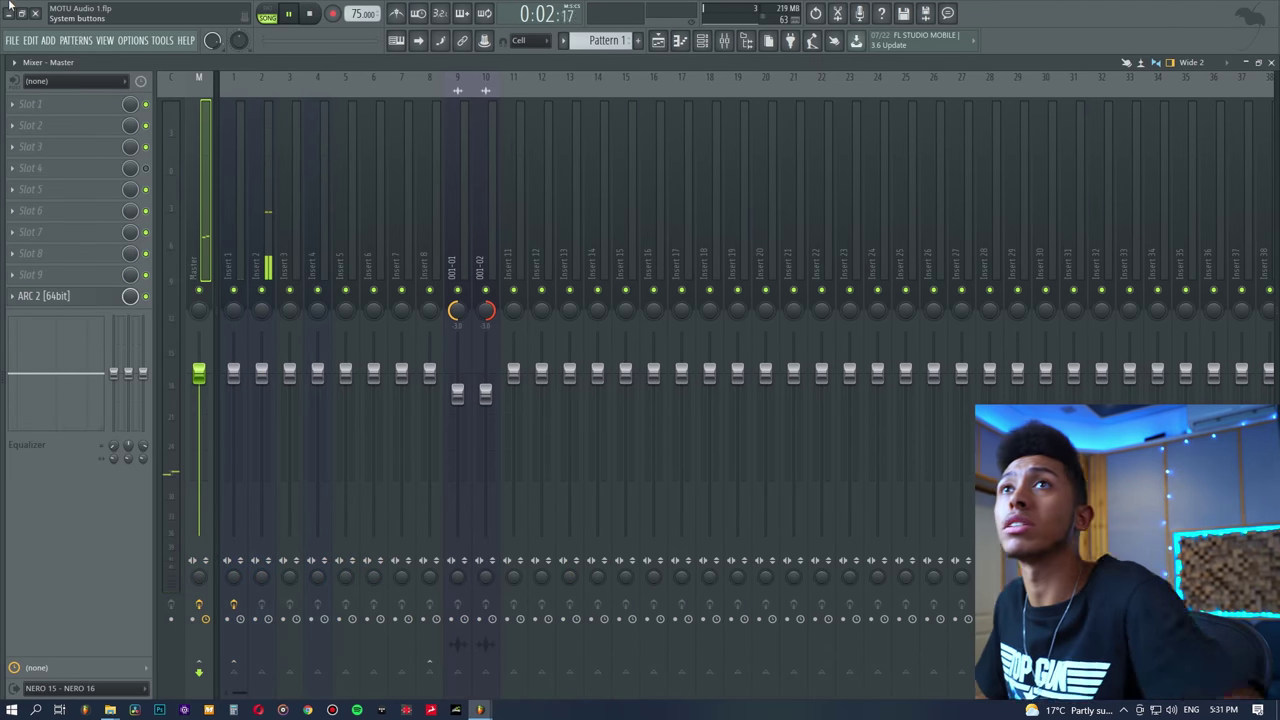
pyautogui.hotkey('alt', 'Tab')
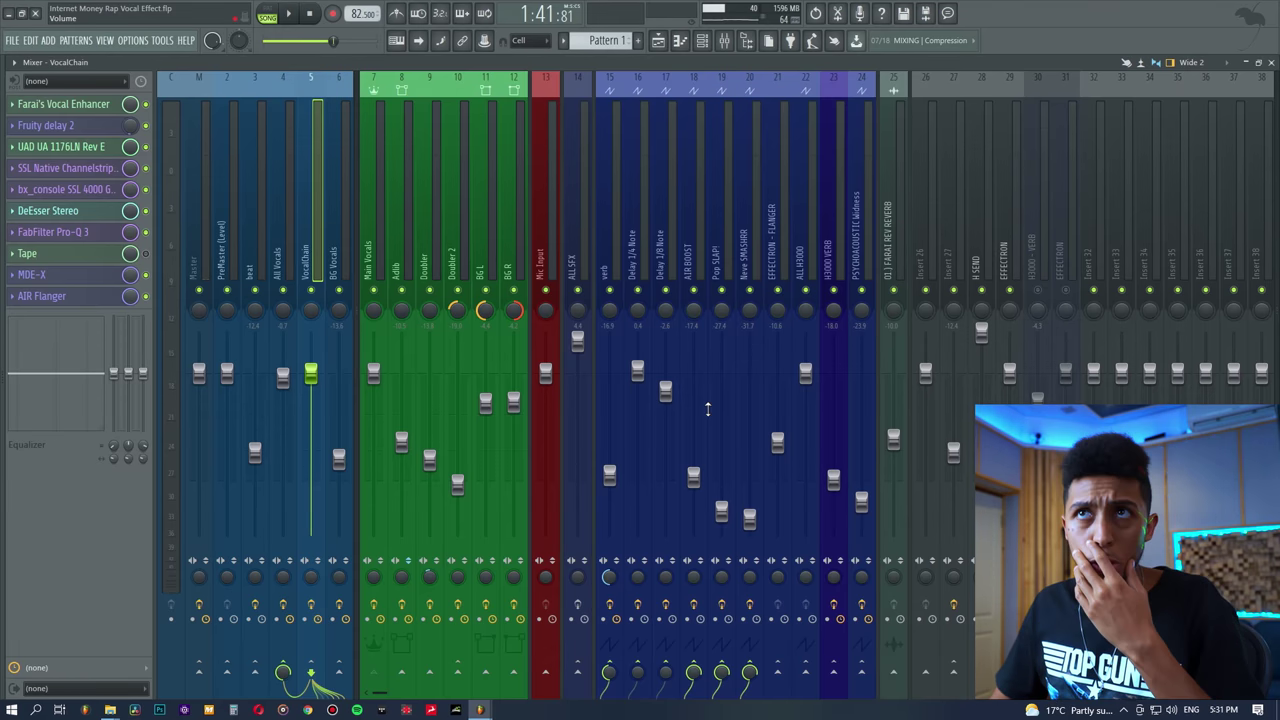
# - Open the Weiss EQ1 on the All Vocals mixer track and look at its available presets
pyautogui.click(293, 207)
pyautogui.click(68, 105)
pyautogui.moveTo(380, 202); pyautogui.dragTo(436, 197)
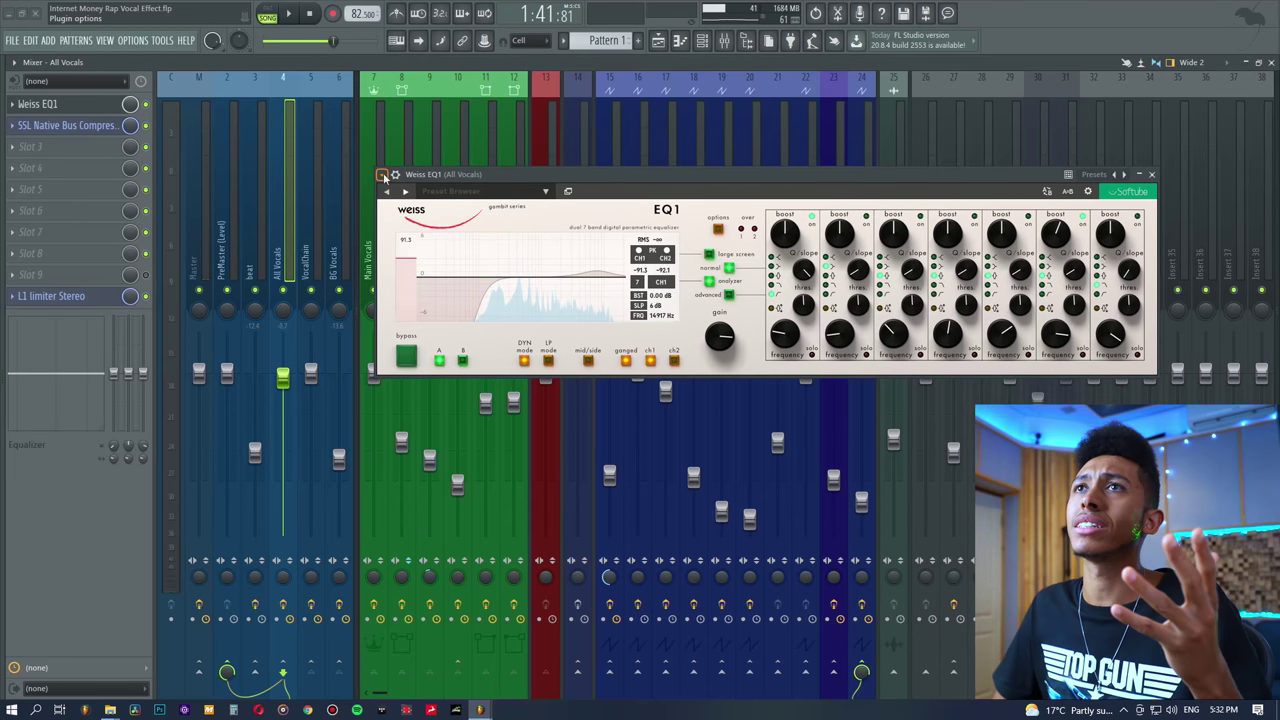
pyautogui.click(381, 175)
pyautogui.moveTo(470, 227)
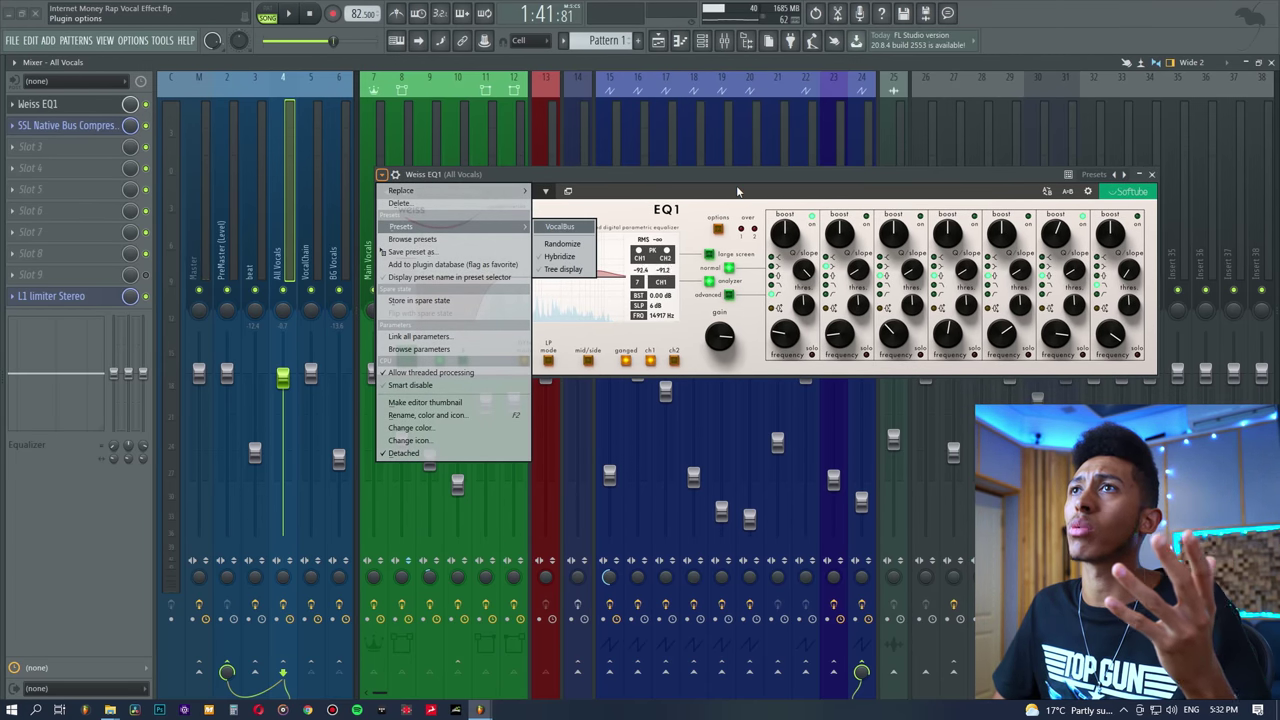
pyautogui.click(737, 188)
# - Examine the Weiss EQ1's low cut and its band 6 peak filter on All Vocals, and close the plugin
pyautogui.moveTo(495, 283)
pyautogui.mouseDown()
pyautogui.moveTo(478, 316)
pyautogui.moveTo(513, 283)
pyautogui.moveTo(478, 322)
pyautogui.mouseUp()
pyautogui.moveTo(487, 175); pyautogui.dragTo(597, 171)
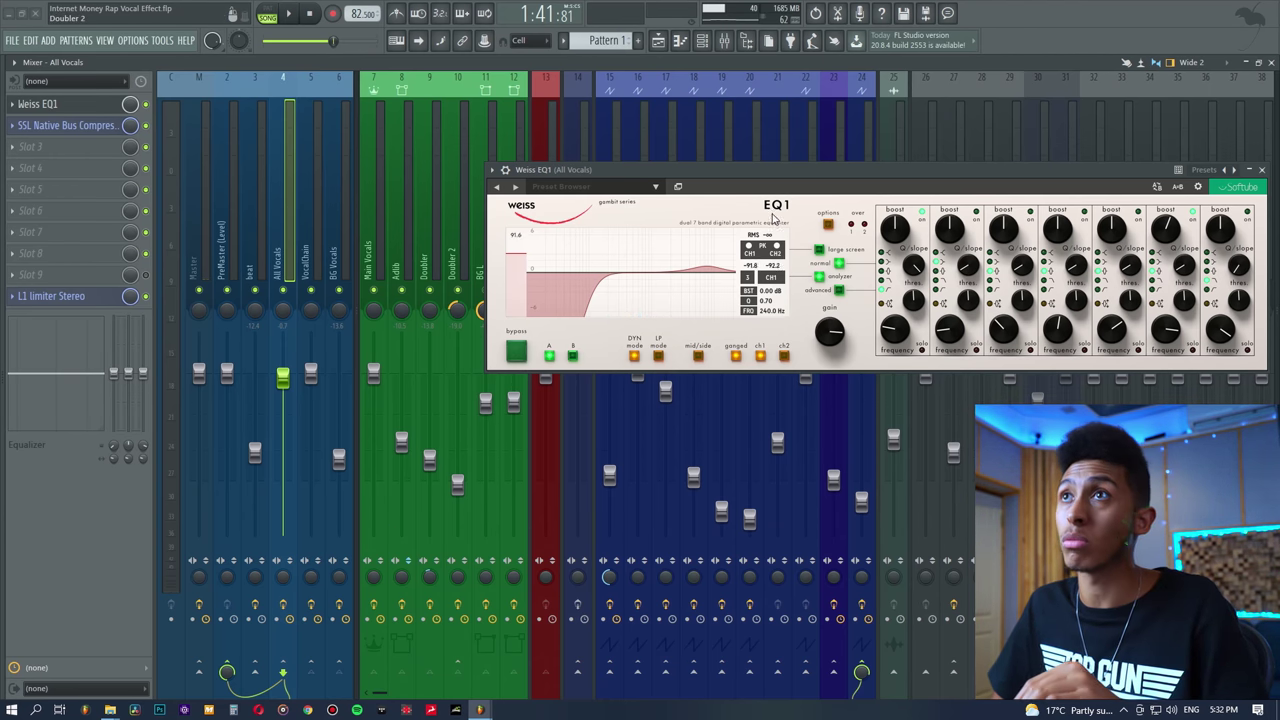
pyautogui.moveTo(698, 169); pyautogui.dragTo(608, 175)
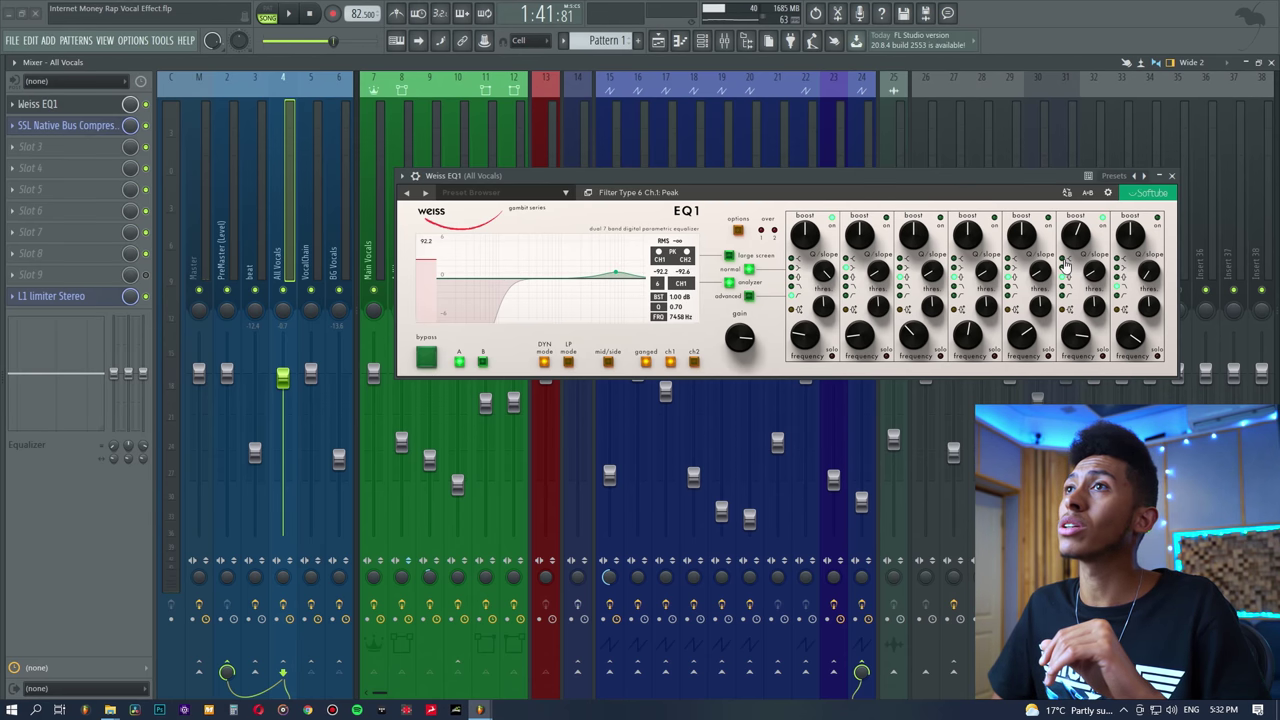
pyautogui.click(1066, 287)
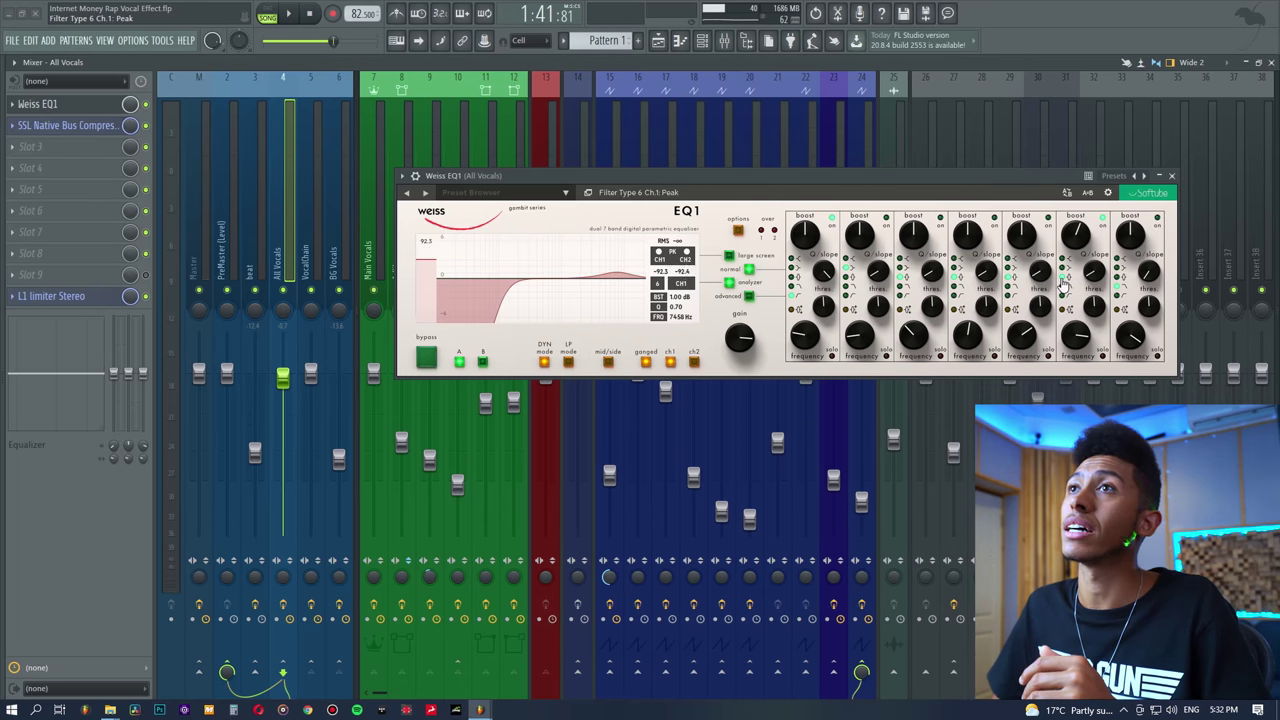
pyautogui.click(1171, 175)
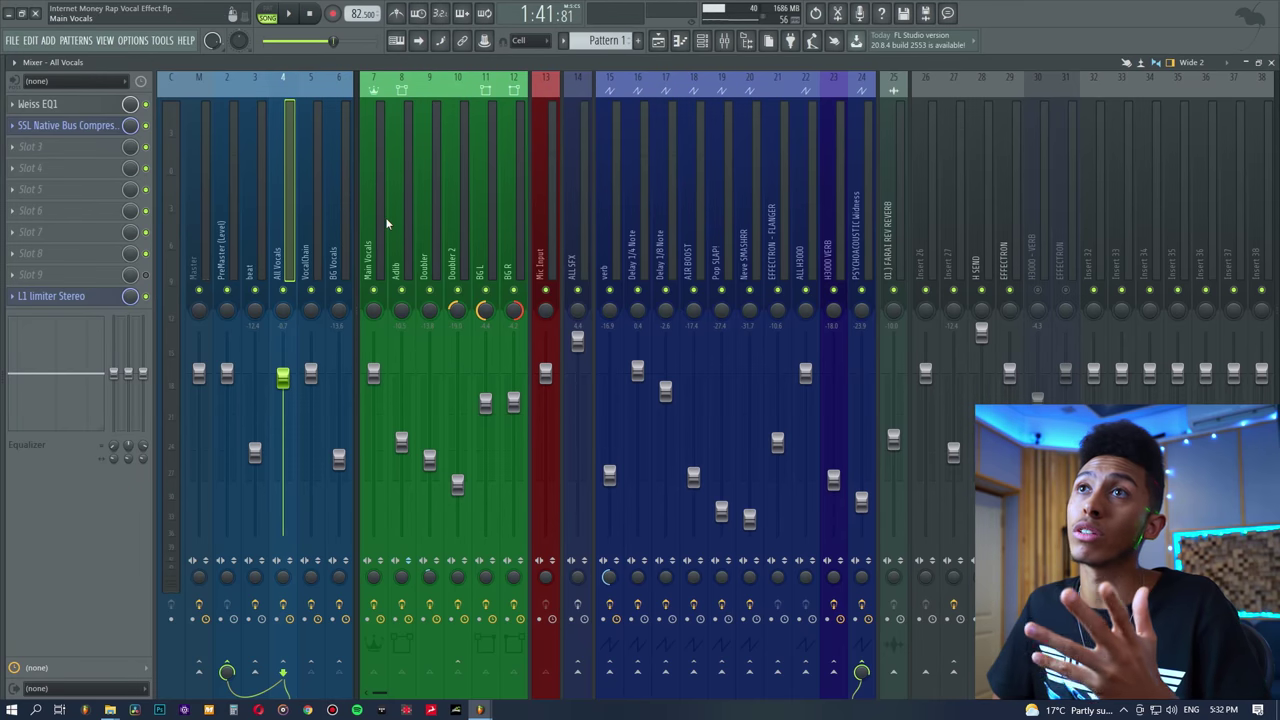
# - Inspect the Tape and bx_console SSL 4000 G settings on the VocalChain mixer track
pyautogui.click(305, 210)
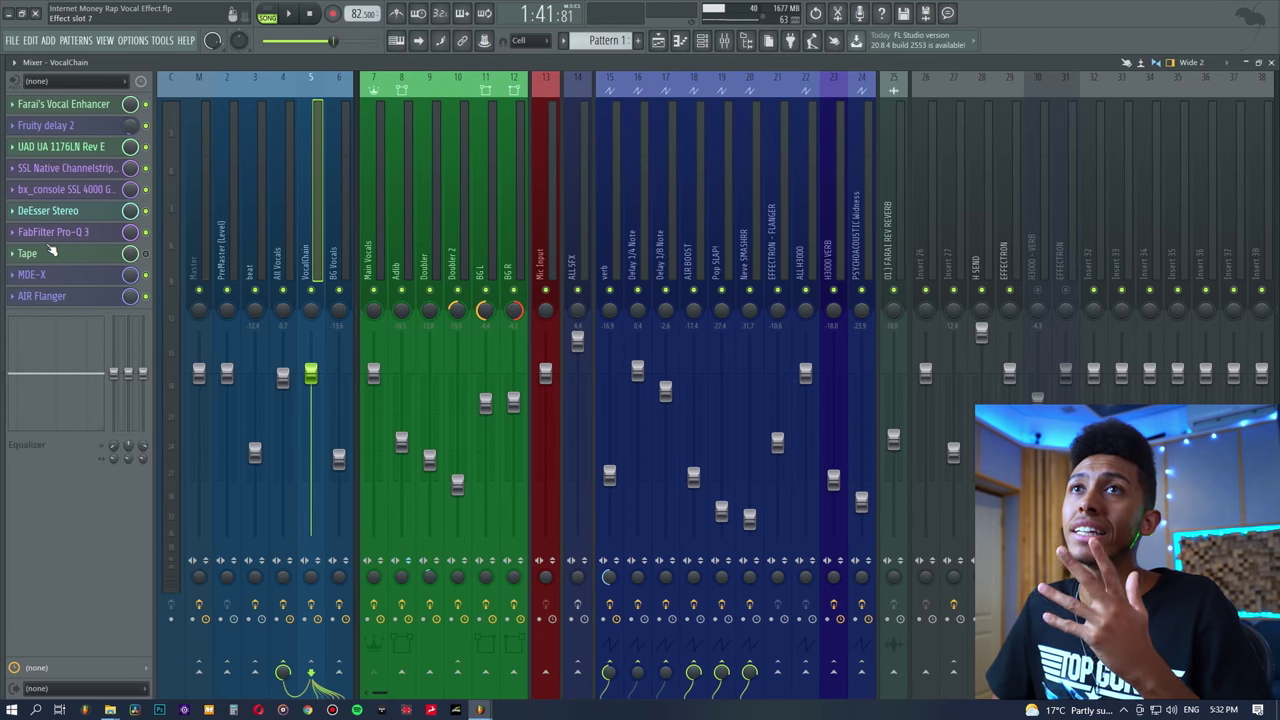
pyautogui.click(47, 254)
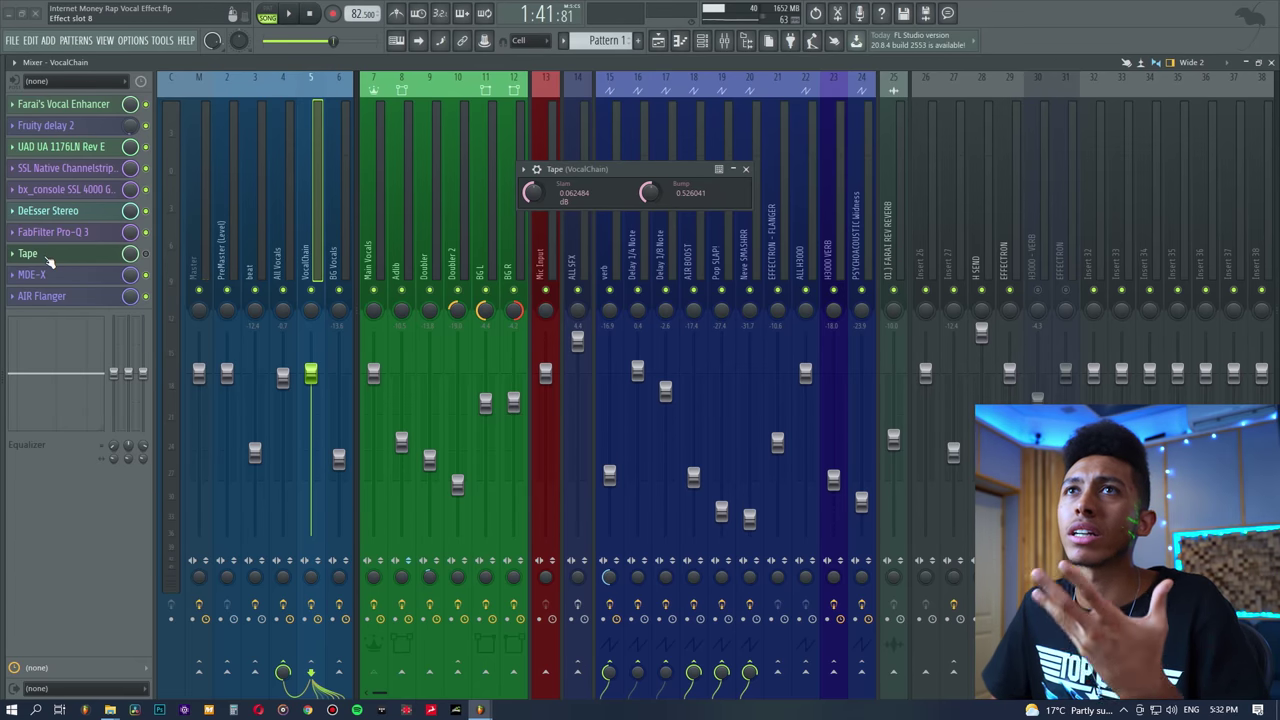
pyautogui.click(47, 256)
pyautogui.click(75, 190)
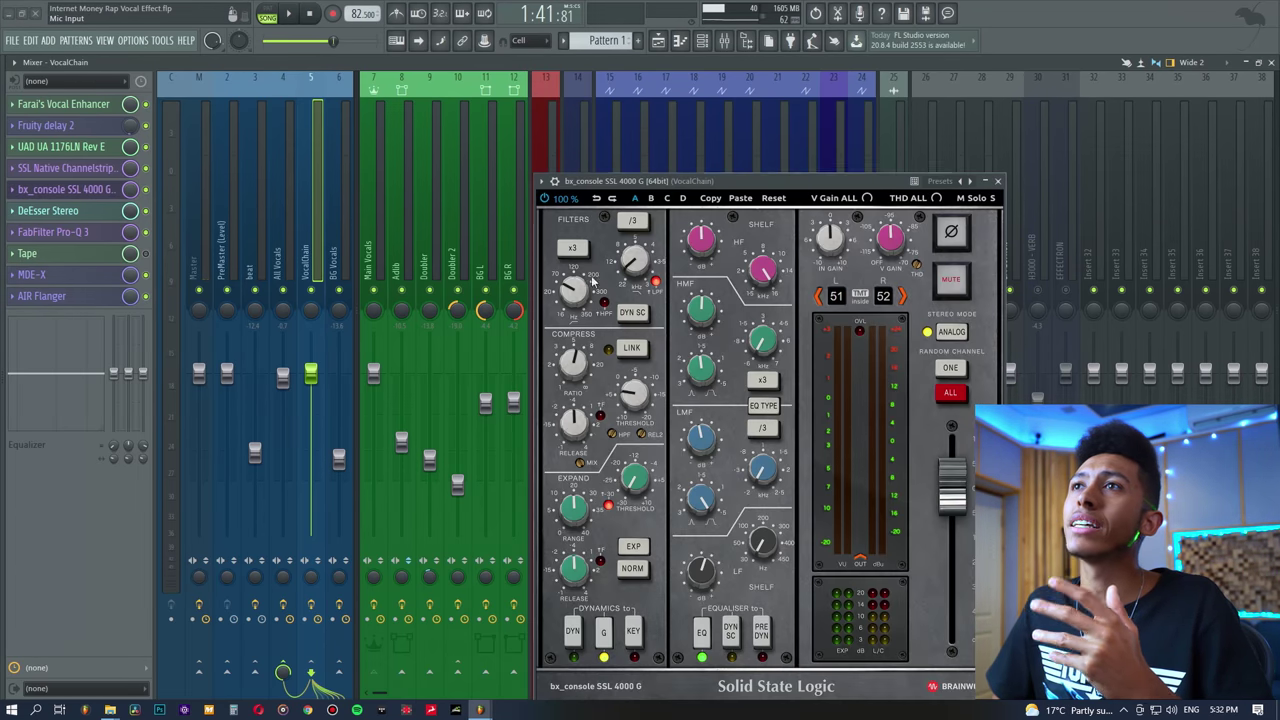
pyautogui.moveTo(714, 178); pyautogui.dragTo(704, 96)
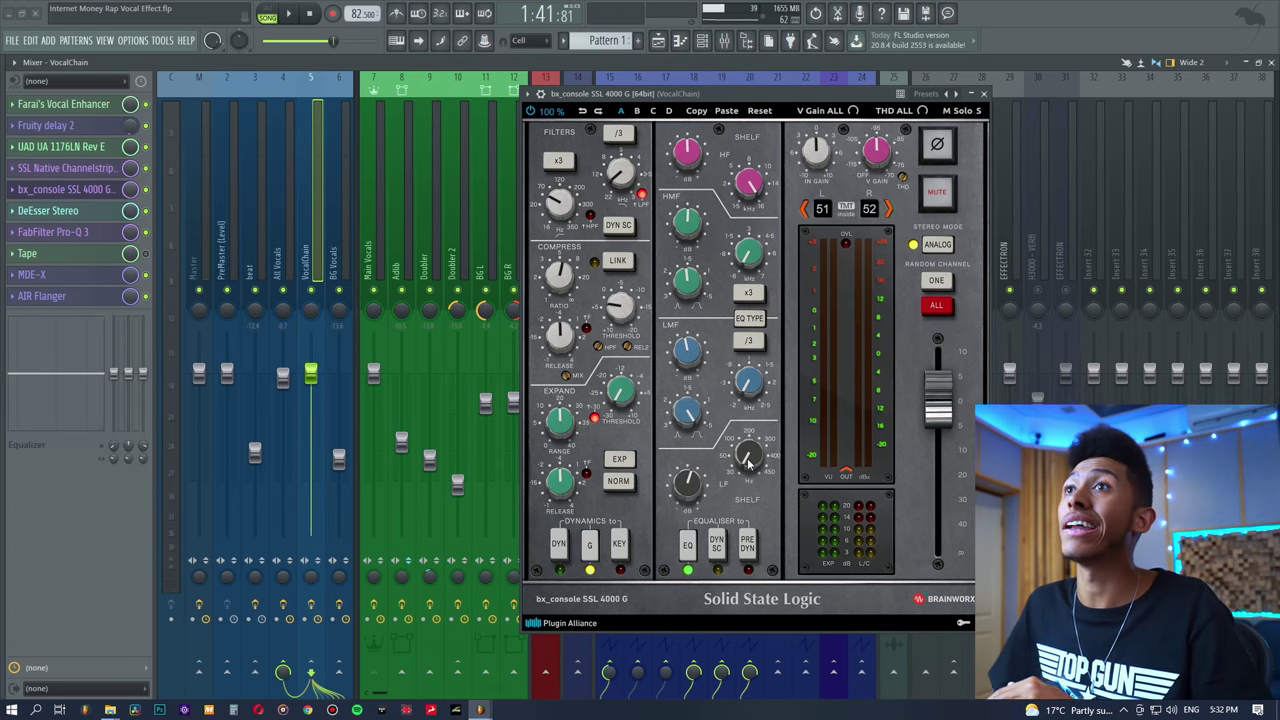
pyautogui.click(984, 93)
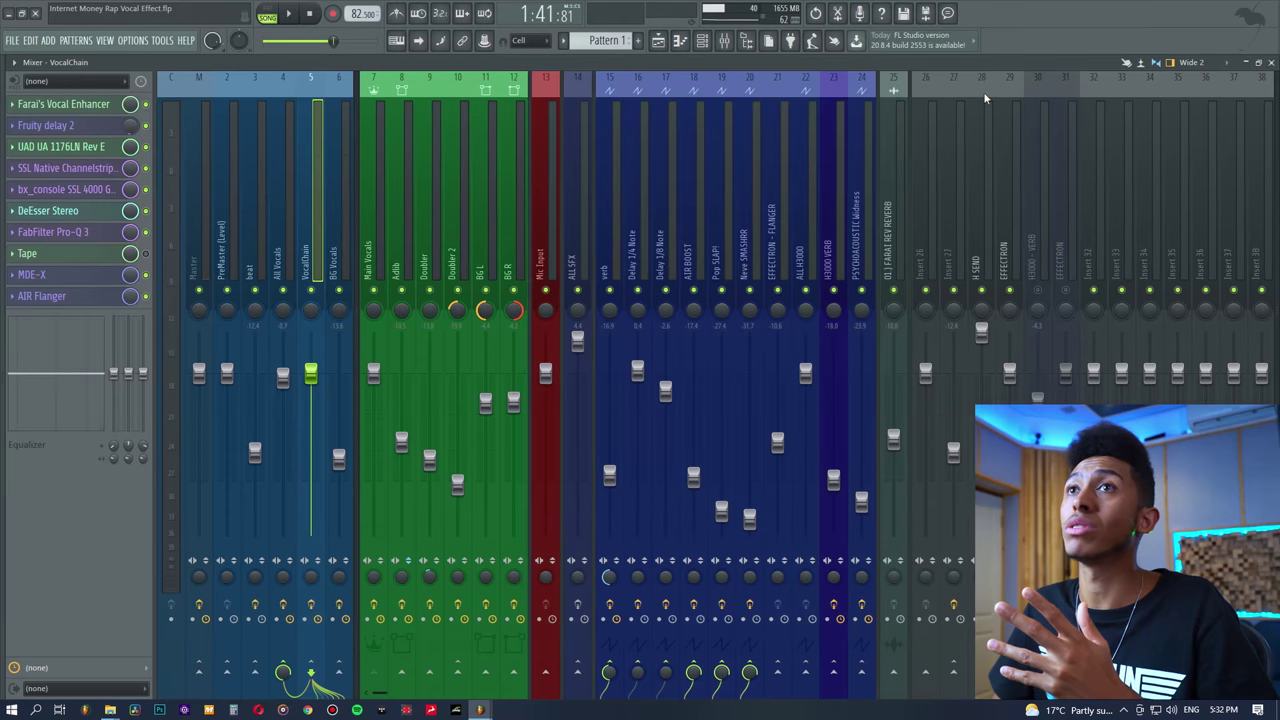
# - Inspect the FabFilter Pro-L 2 and Fruity Limiter settings on the Master track, leaving Pro-L 2 open
pyautogui.click(200, 230)
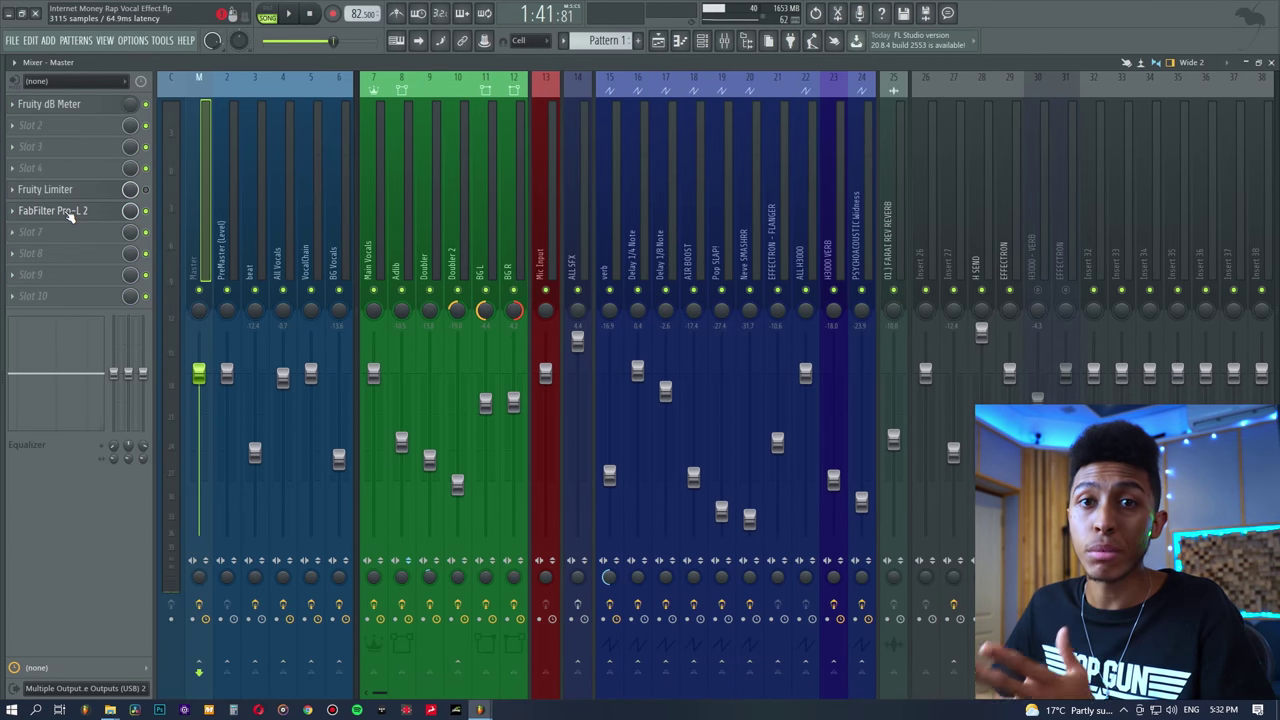
pyautogui.click(70, 210)
pyautogui.moveTo(518, 198); pyautogui.dragTo(530, 131)
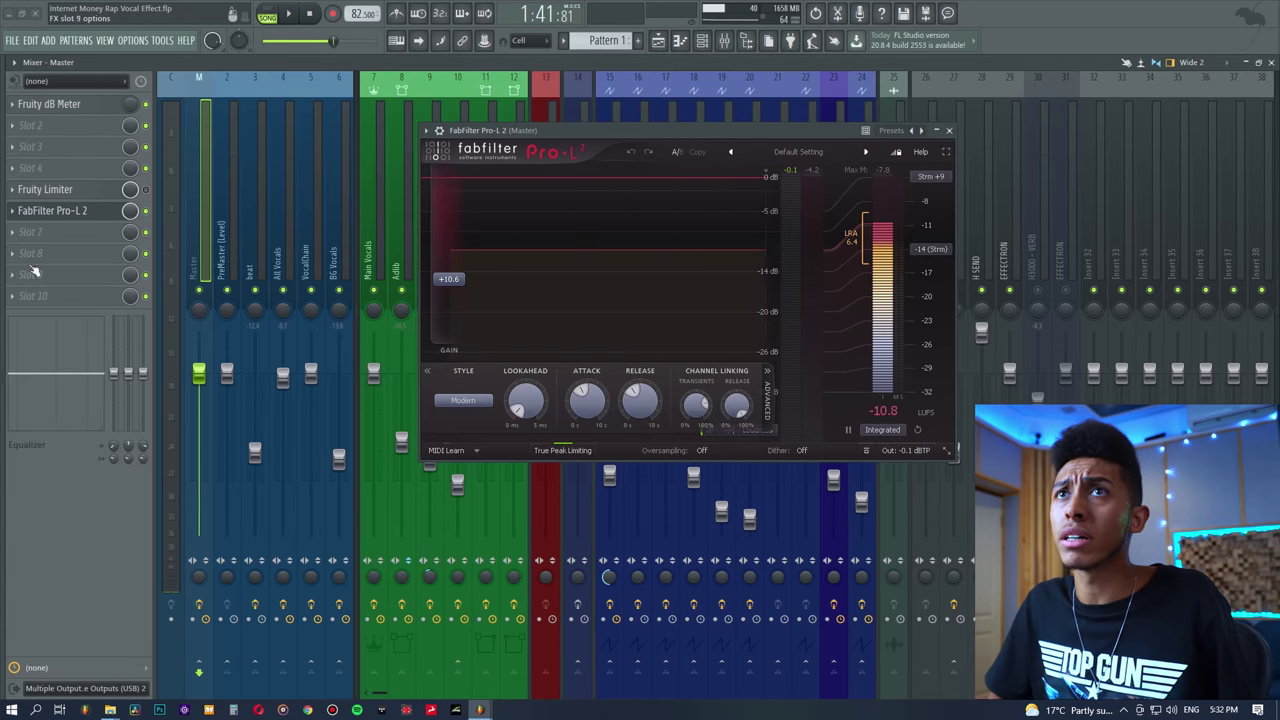
pyautogui.click(84, 192)
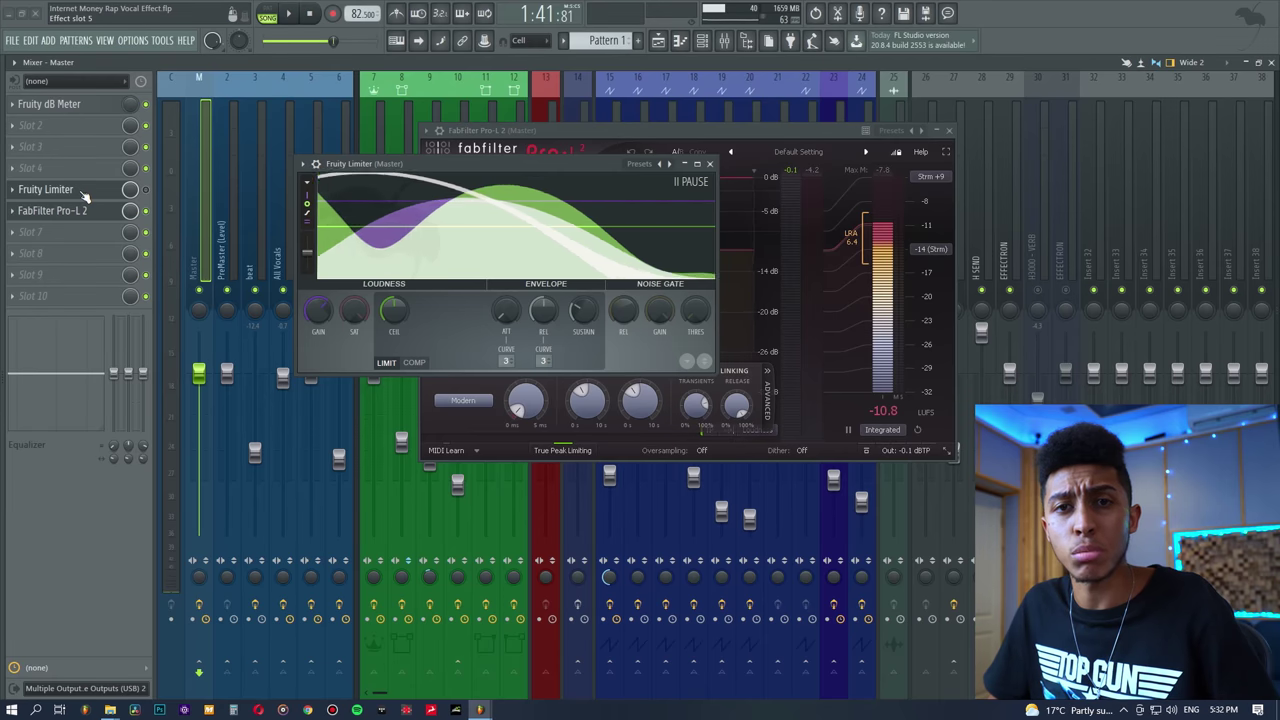
pyautogui.click(84, 192)
pyautogui.click(84, 212)
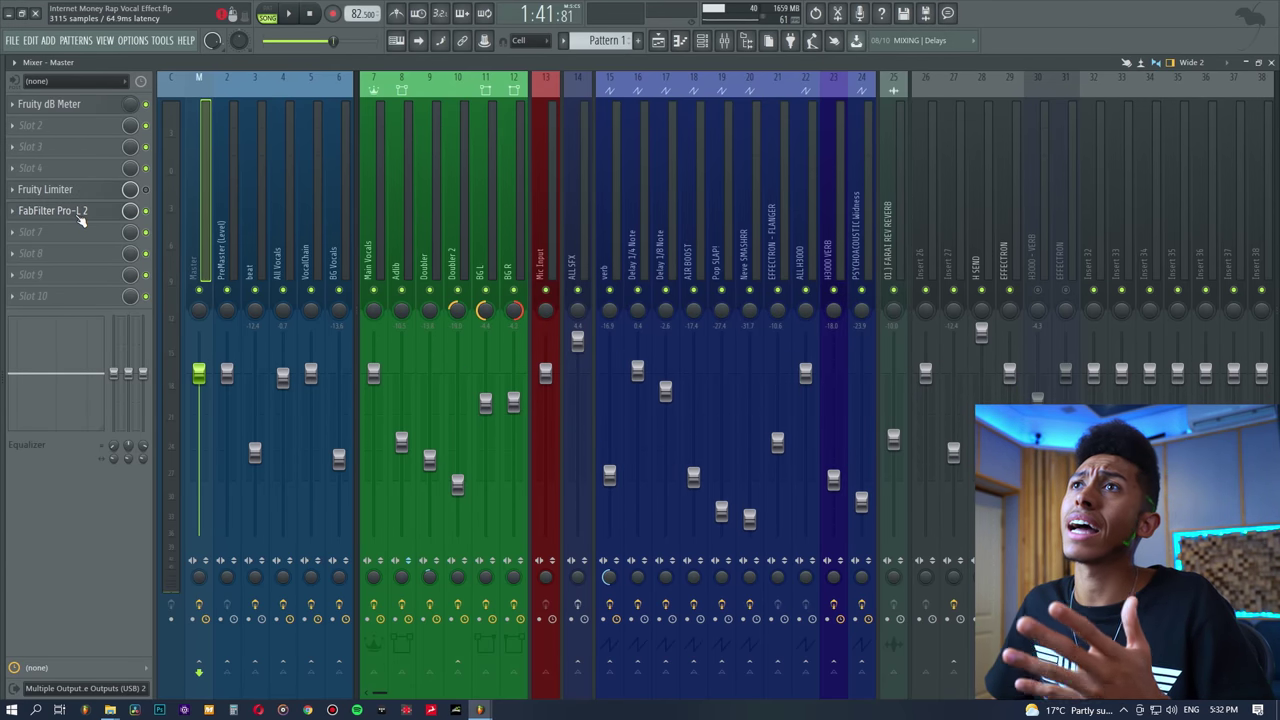
pyautogui.click(84, 212)
pyautogui.moveTo(561, 132); pyautogui.dragTo(561, 164)
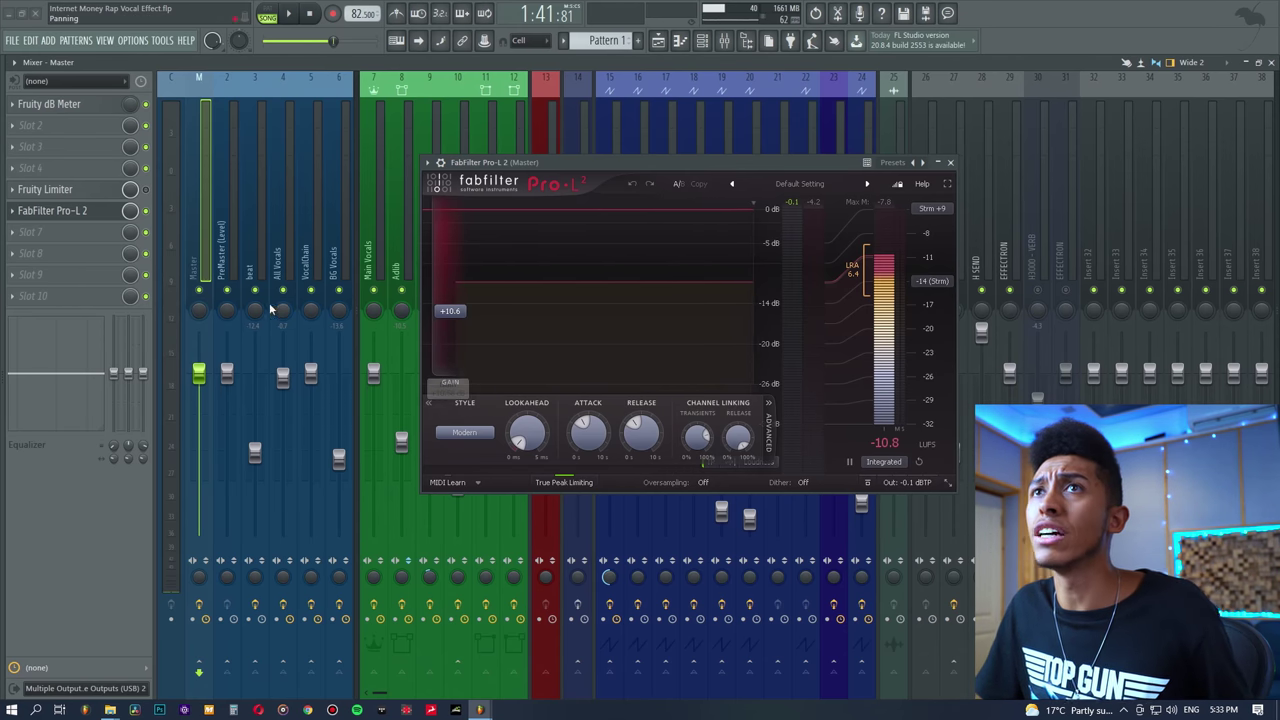
# - Enable Fruity Limiter in place of FabFilter Pro-L 2 on the Master track and play the song with both plugins in view
pyautogui.click(108, 192)
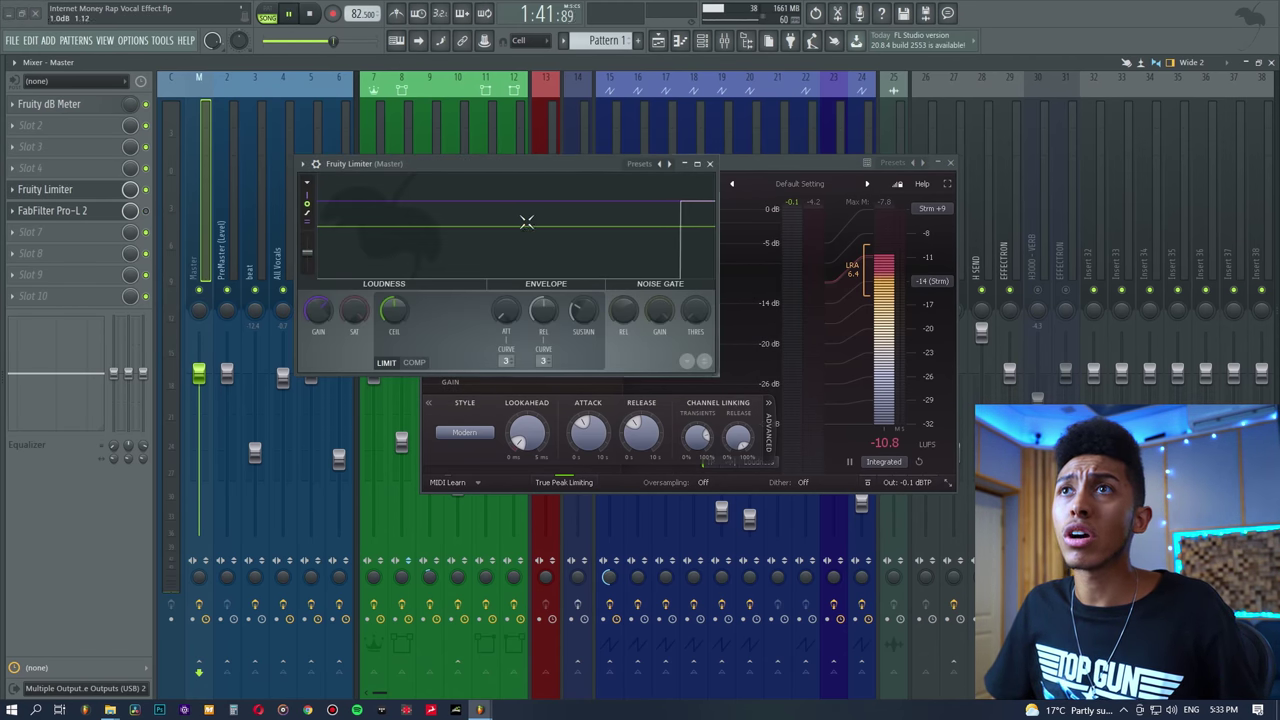
pyautogui.press('space')
pyautogui.moveTo(828, 168); pyautogui.dragTo(921, 209)
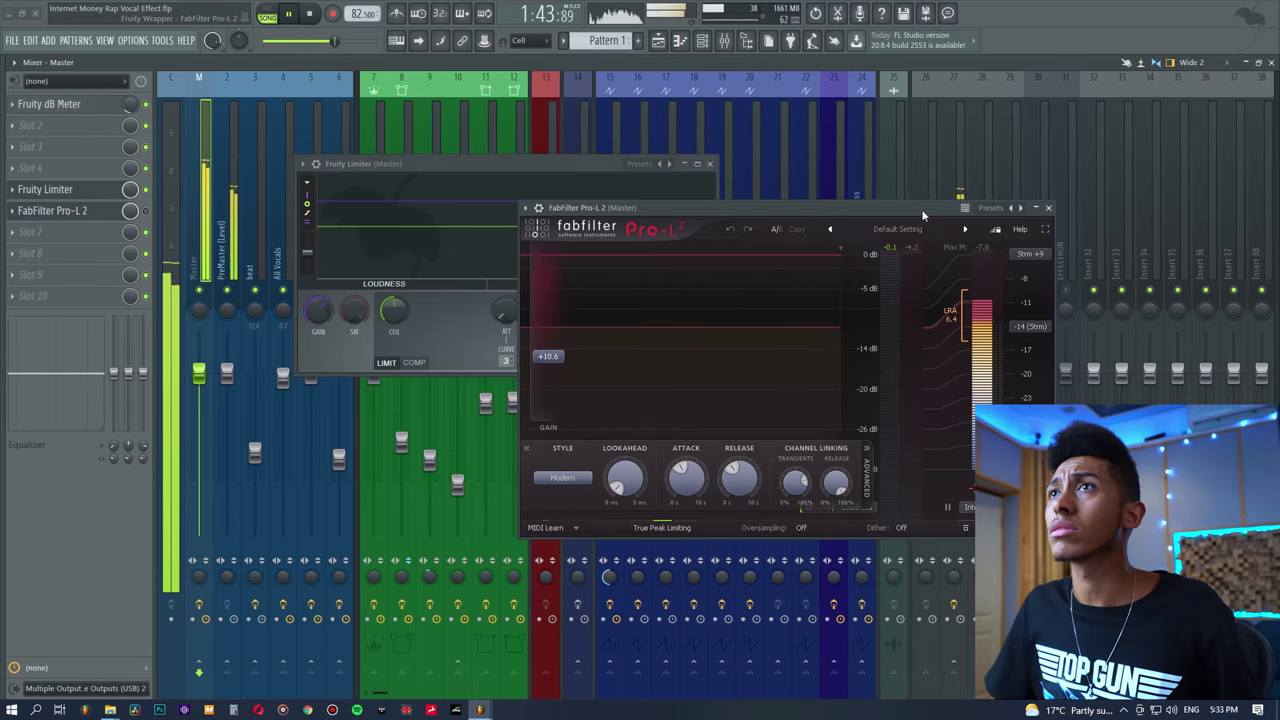
# - Disable Fruity Limiter on the Master track, enable FabFilter Pro-L 2 in its place and open the Pro-L 2 window
pyautogui.press('XF86AudioRaiseVolume')
pyautogui.moveTo(570, 165); pyautogui.dragTo(883, 62)
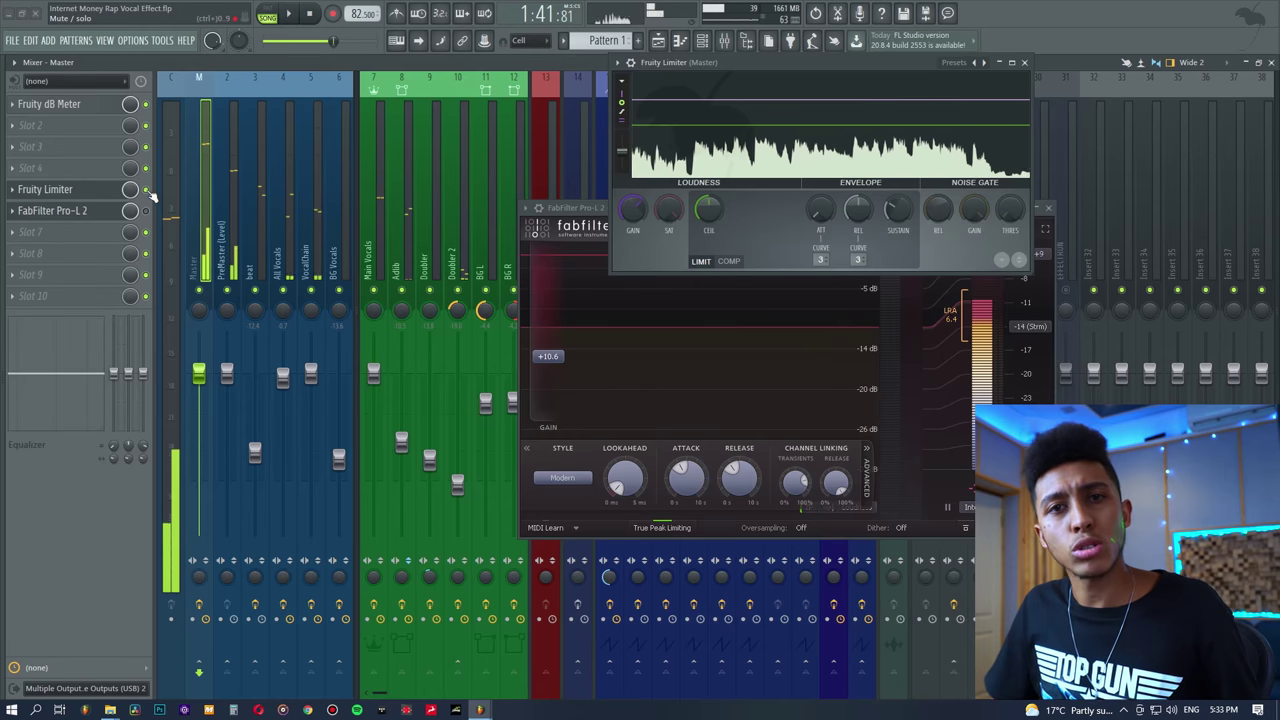
pyautogui.click(146, 189)
pyautogui.click(92, 213)
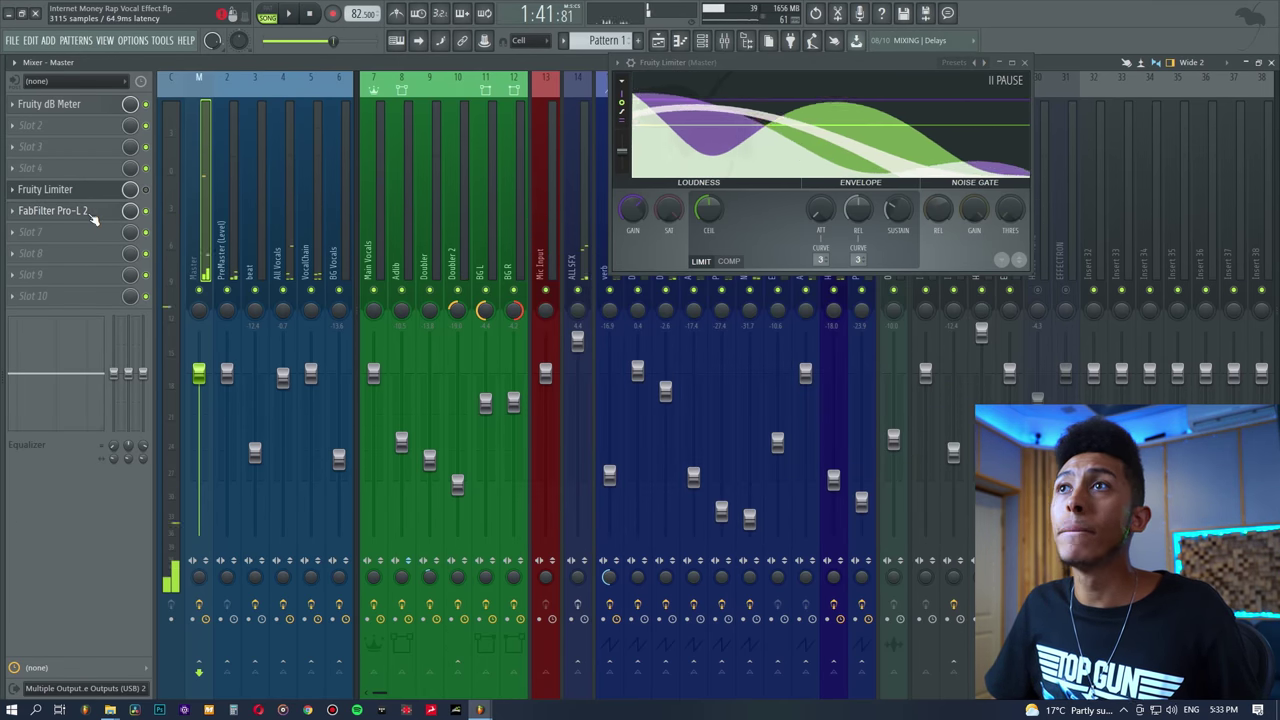
pyautogui.click(92, 214)
# - Play the song from the playlist and watch Pro-L 2's limiting against the mixer levels
pyautogui.click(660, 41)
pyautogui.press('space')
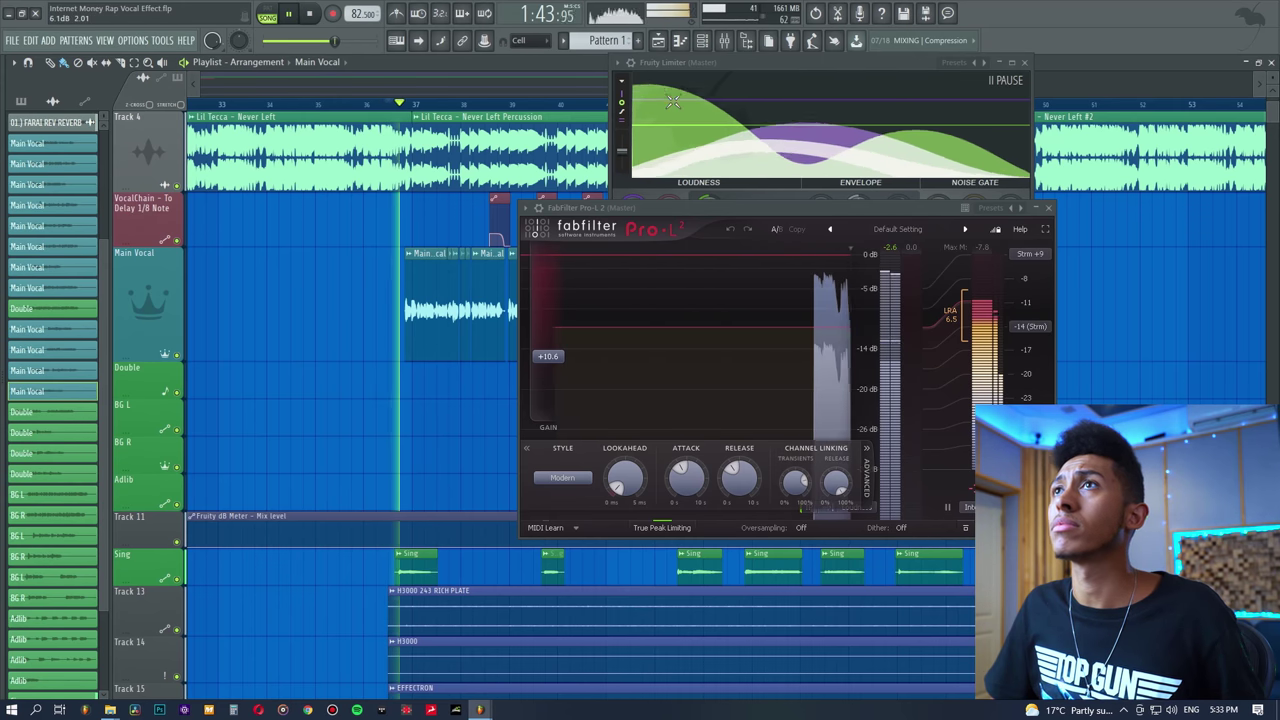
pyautogui.press('F9')
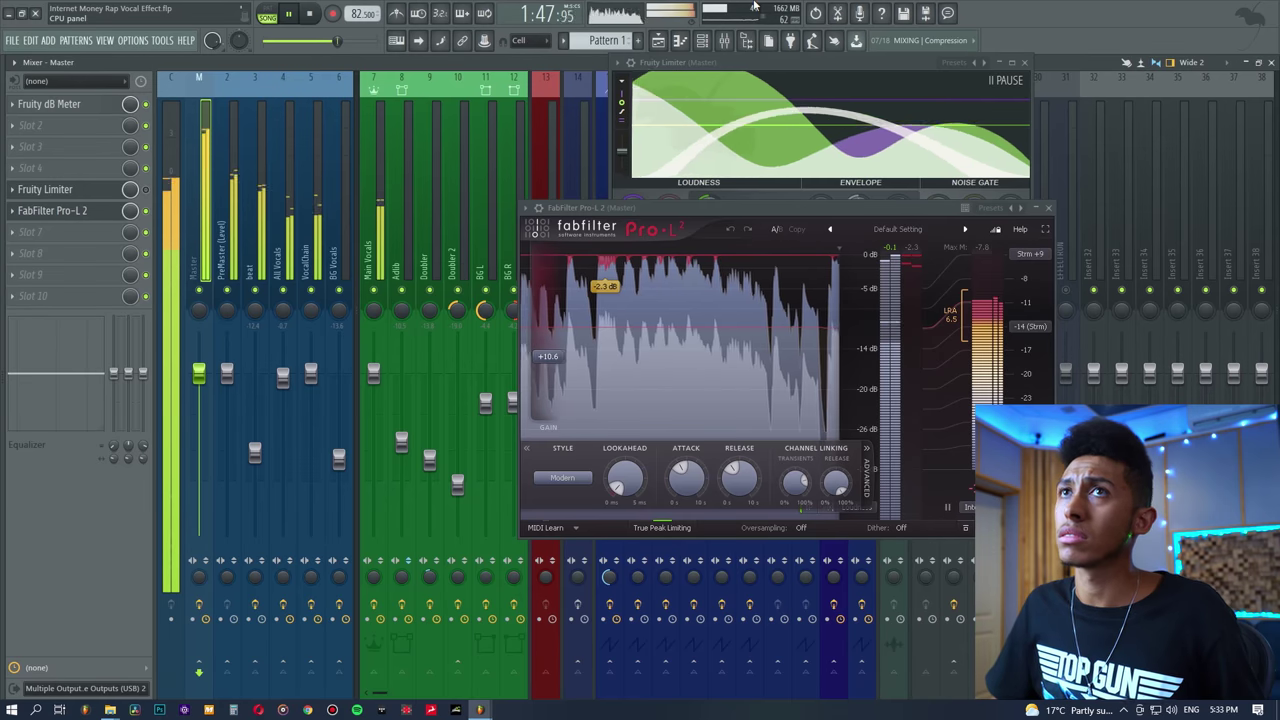
# - Close Fruity Limiter, examine Pro-L 2's gain reduction and integrated loudness on the Master track, and close Pro-L 2
pyautogui.click(1035, 62)
pyautogui.moveTo(822, 210); pyautogui.dragTo(731, 182)
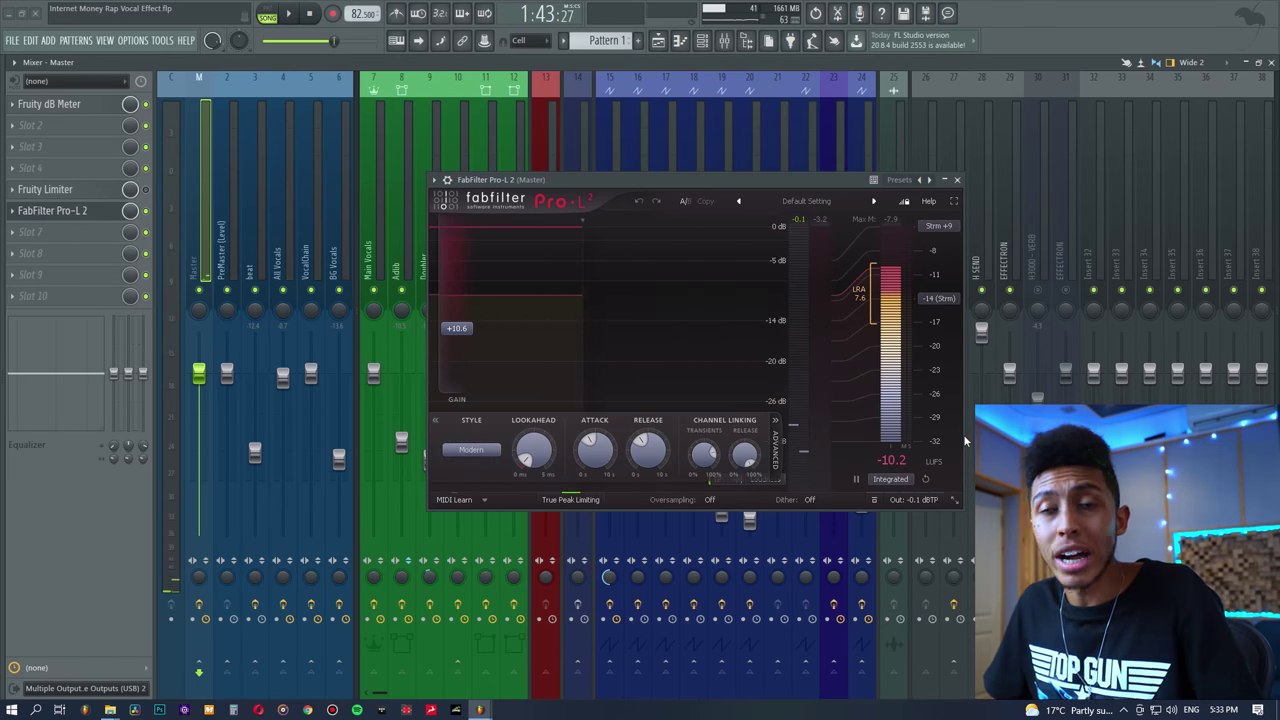
pyautogui.moveTo(803, 178); pyautogui.dragTo(803, 169)
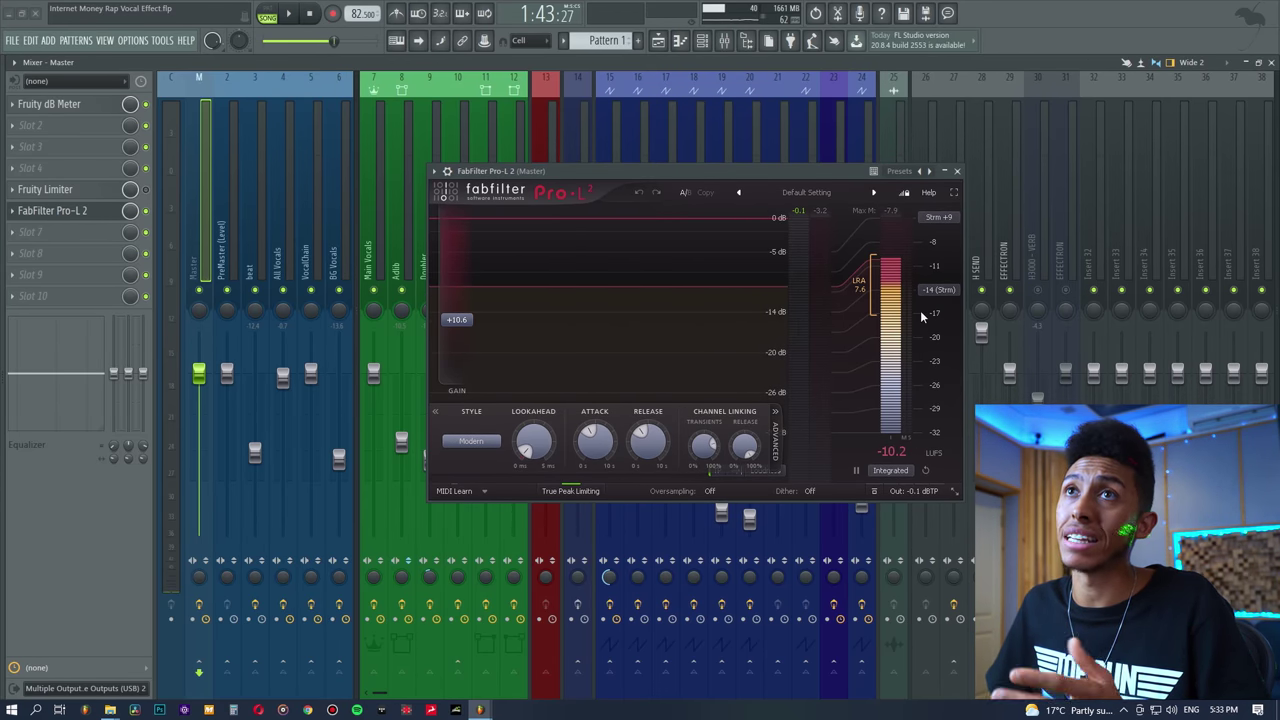
pyautogui.moveTo(656, 173); pyautogui.dragTo(653, 165)
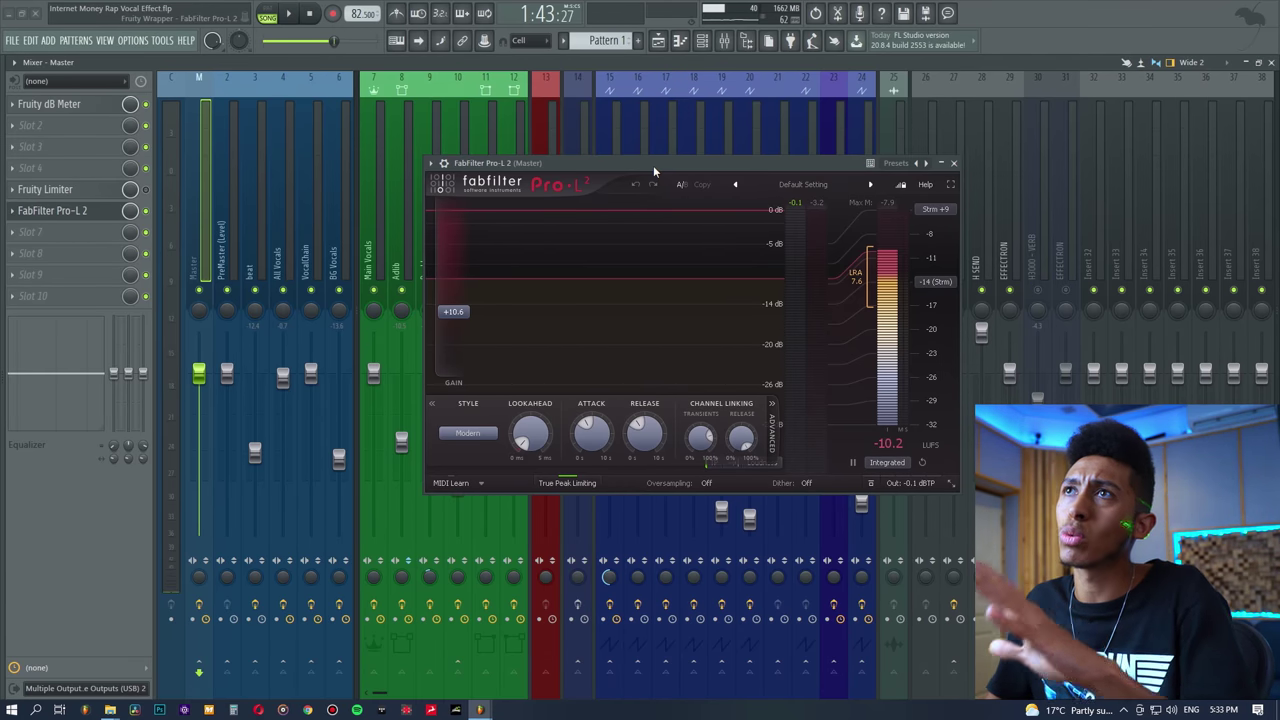
pyautogui.moveTo(653, 165); pyautogui.dragTo(649, 153)
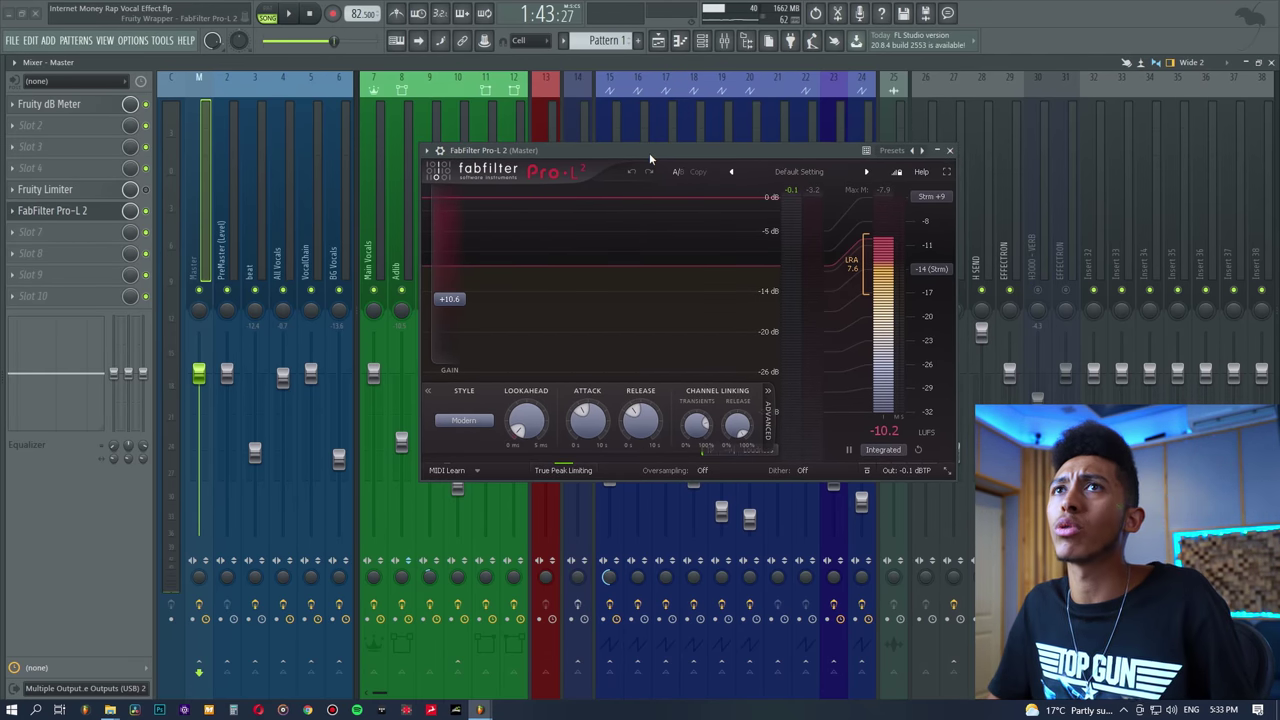
pyautogui.click(57, 214)
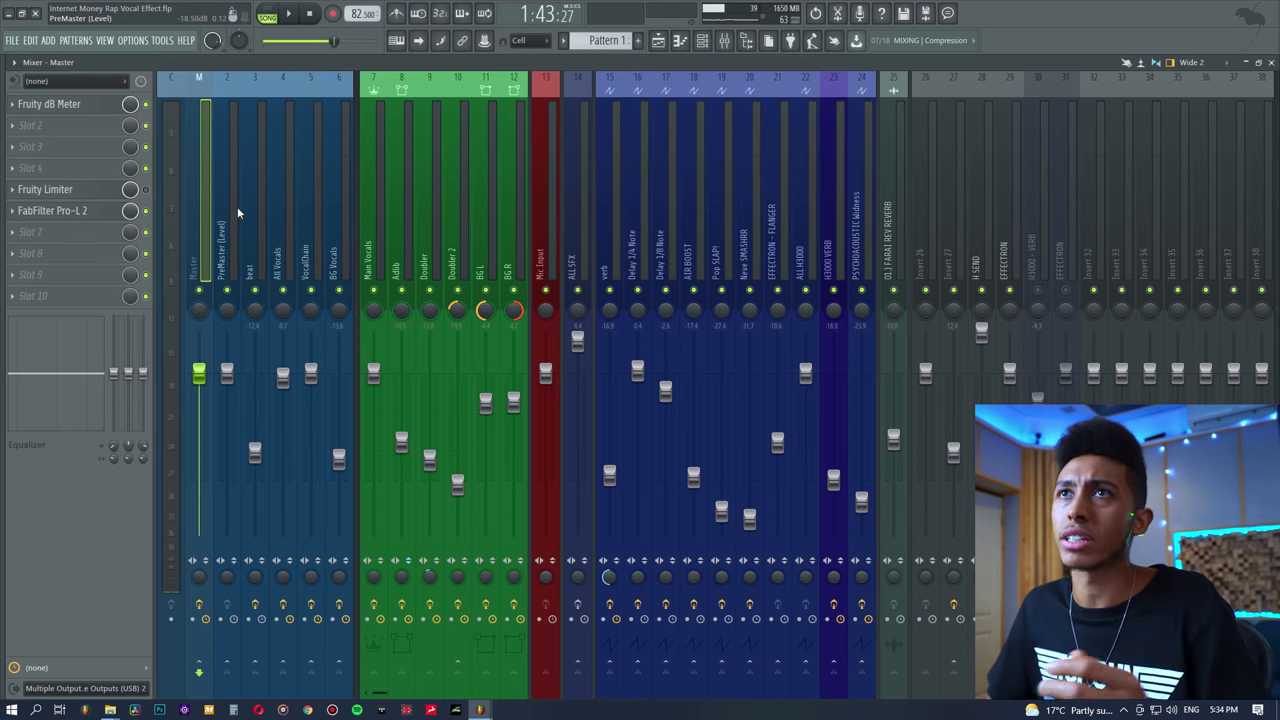
# - Inspect the RCompressor Stereo settings on the BG Vocals mixer track, keeping its window open beside the vocal tracks
pyautogui.click(302, 234)
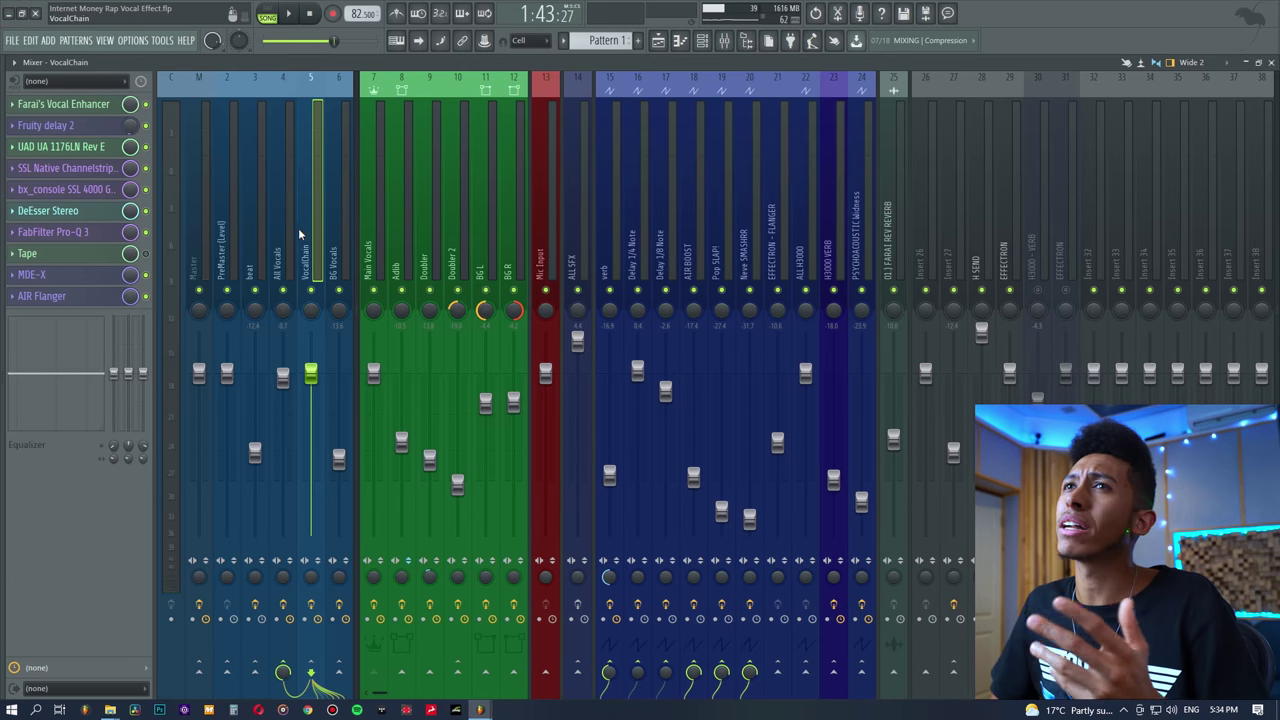
pyautogui.click(334, 240)
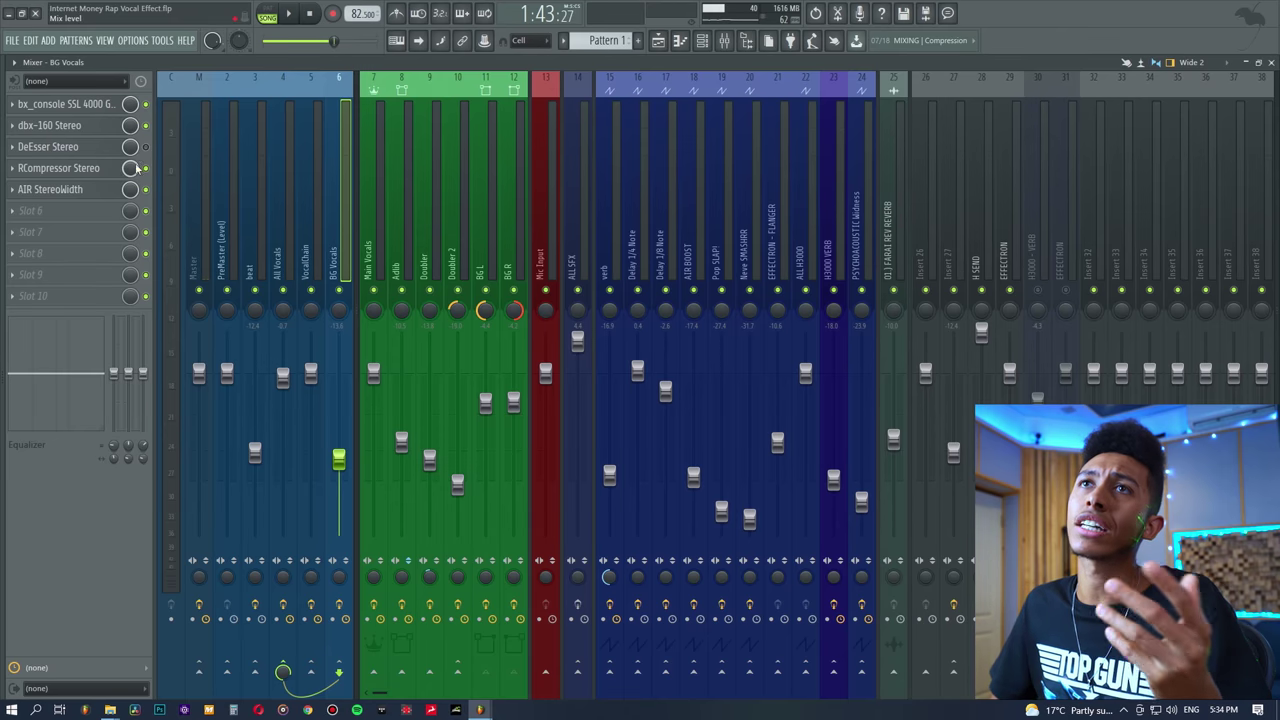
pyautogui.click(92, 168)
pyautogui.moveTo(730, 193); pyautogui.dragTo(938, 183)
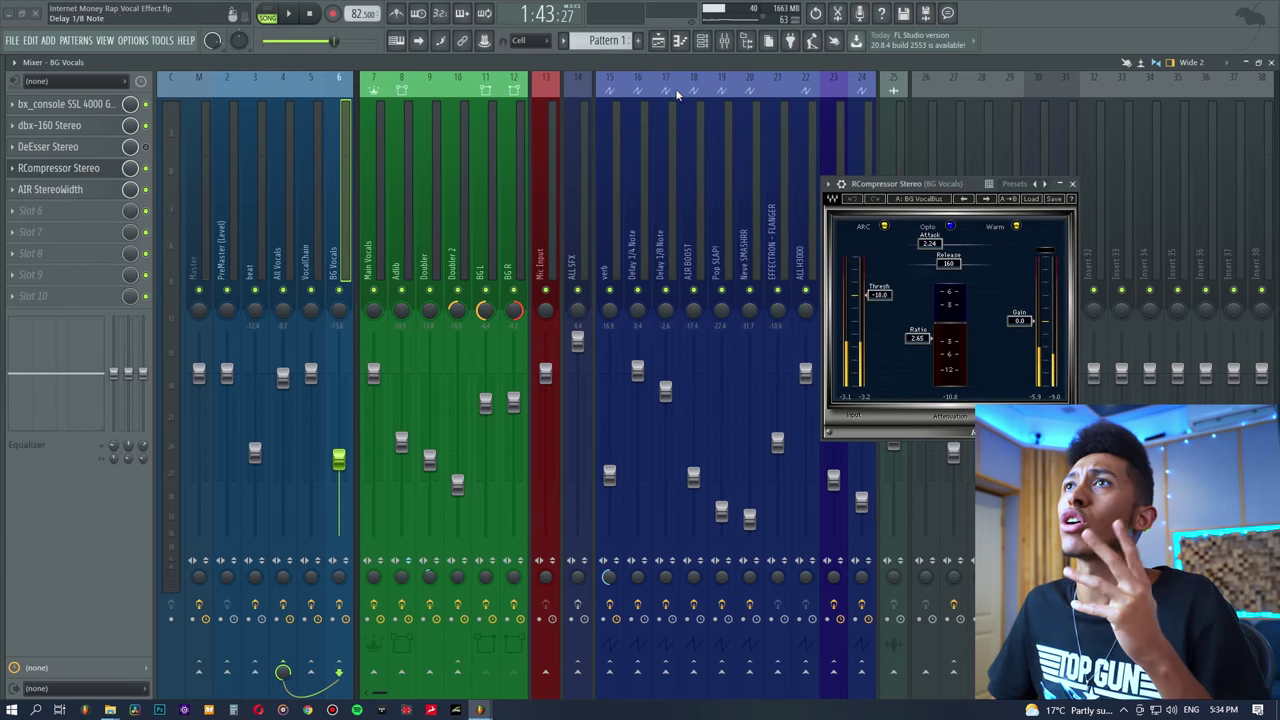
# - Set the playlist's song position just before bar 43 and select the BG L and BG R clips there
pyautogui.click(658, 40)
pyautogui.click(705, 104)
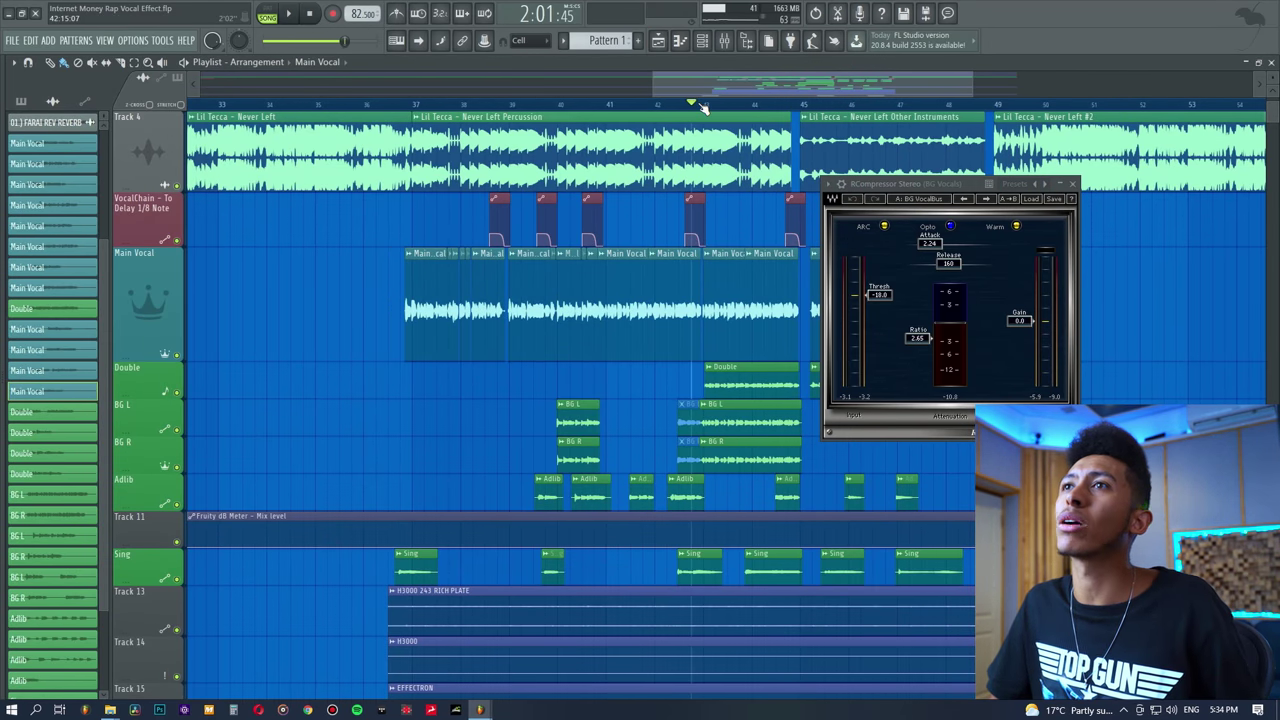
pyautogui.scroll(3, 705, 104)
pyautogui.click(752, 421)
pyautogui.moveTo(797, 82); pyautogui.dragTo(850, 81)
# - Open the Doubler track's RCompressor Stereo and place it side by side with the BG Vocals compressor for comparison
pyautogui.click(724, 41)
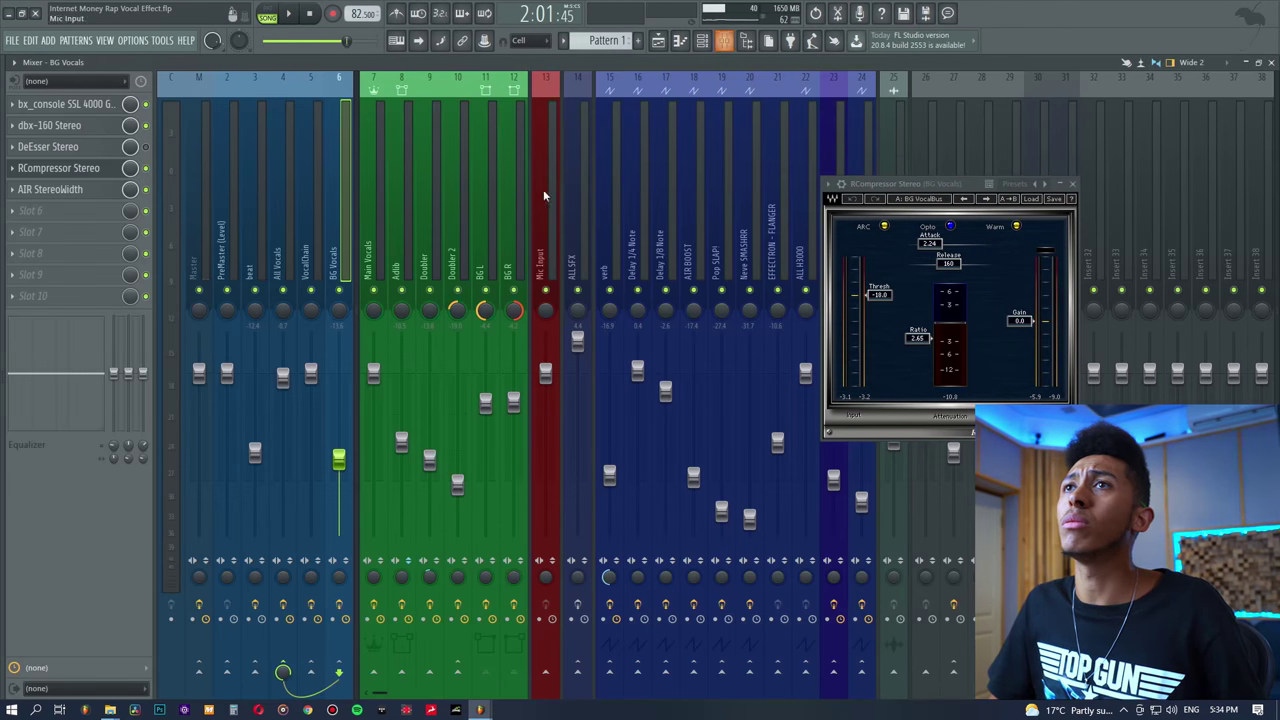
pyautogui.click(436, 212)
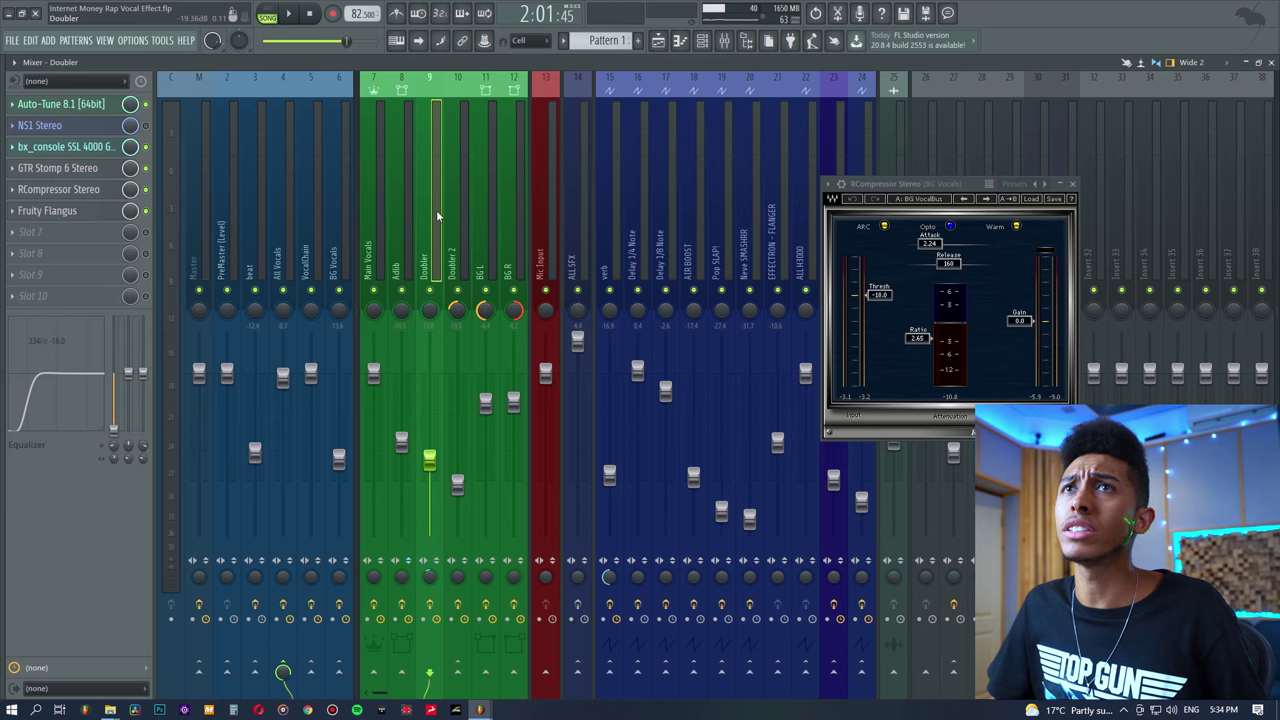
pyautogui.click(92, 190)
pyautogui.moveTo(548, 262); pyautogui.dragTo(1072, 269)
pyautogui.moveTo(919, 189); pyautogui.dragTo(814, 276)
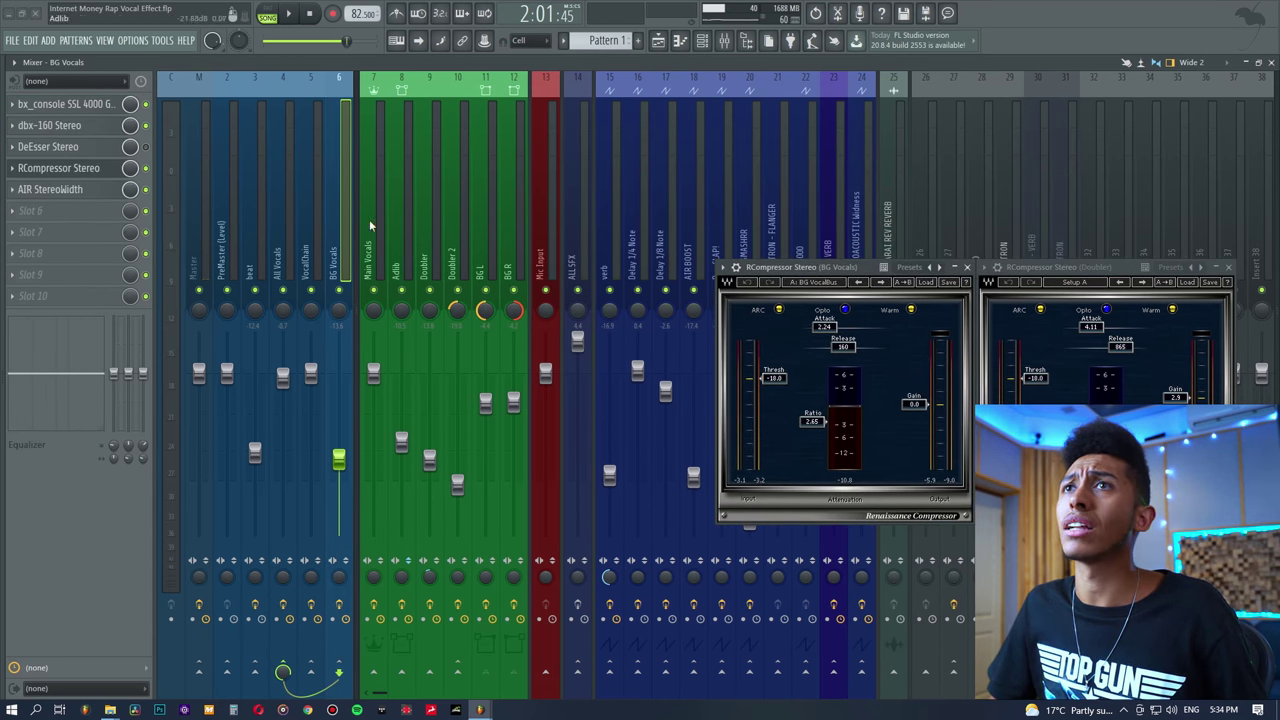
pyautogui.click(422, 238)
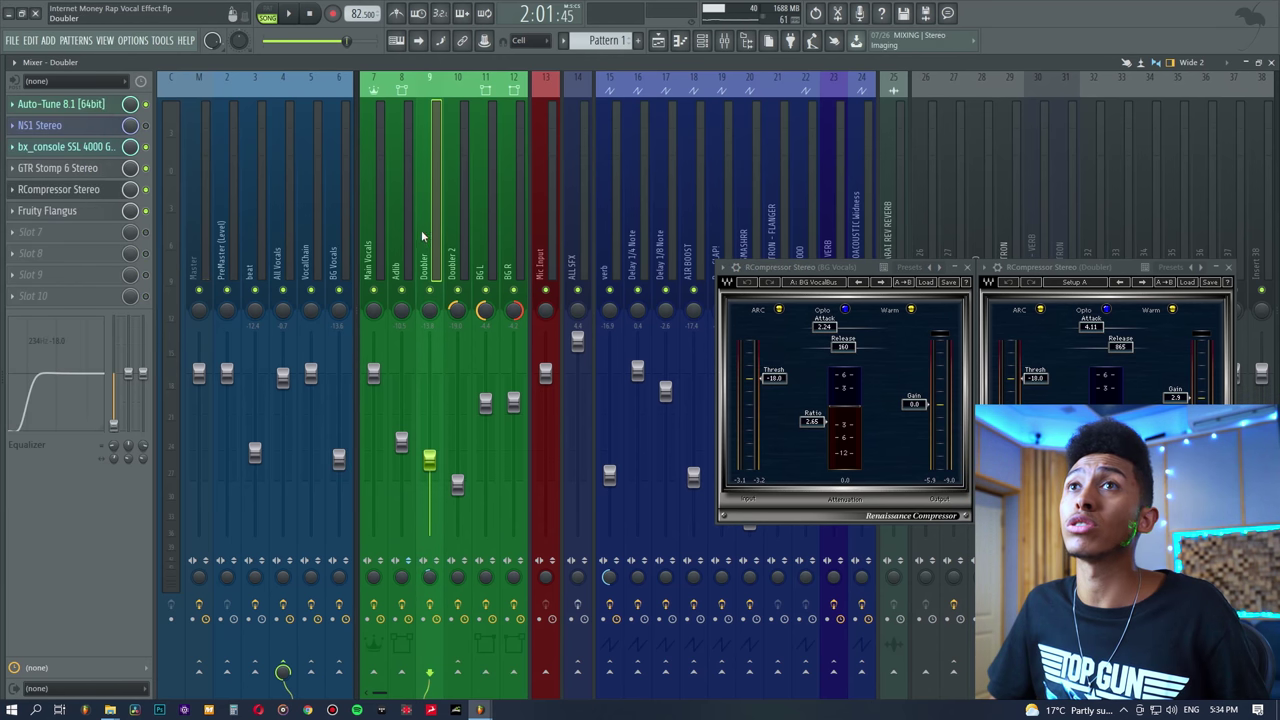
# - Play the background vocal section from the playlist with both RCompressor windows in view, and stop playback
pyautogui.click(661, 42)
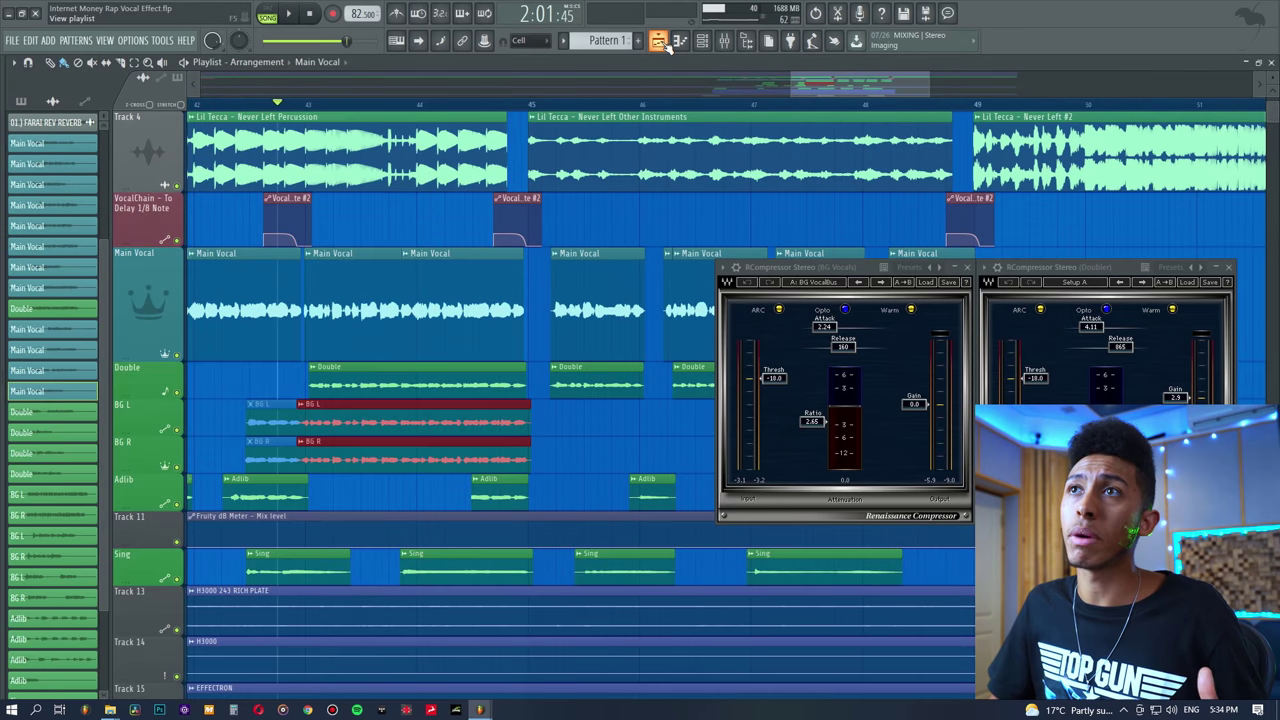
pyautogui.press('space')
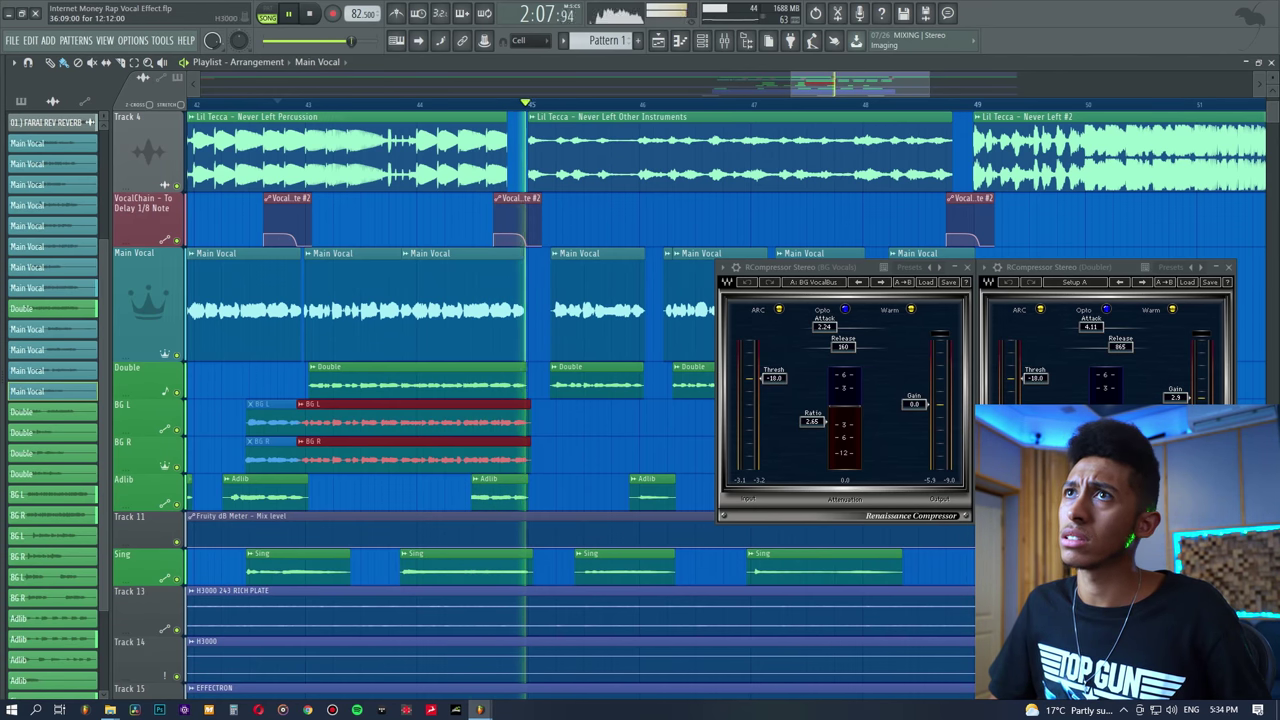
pyautogui.press('space')
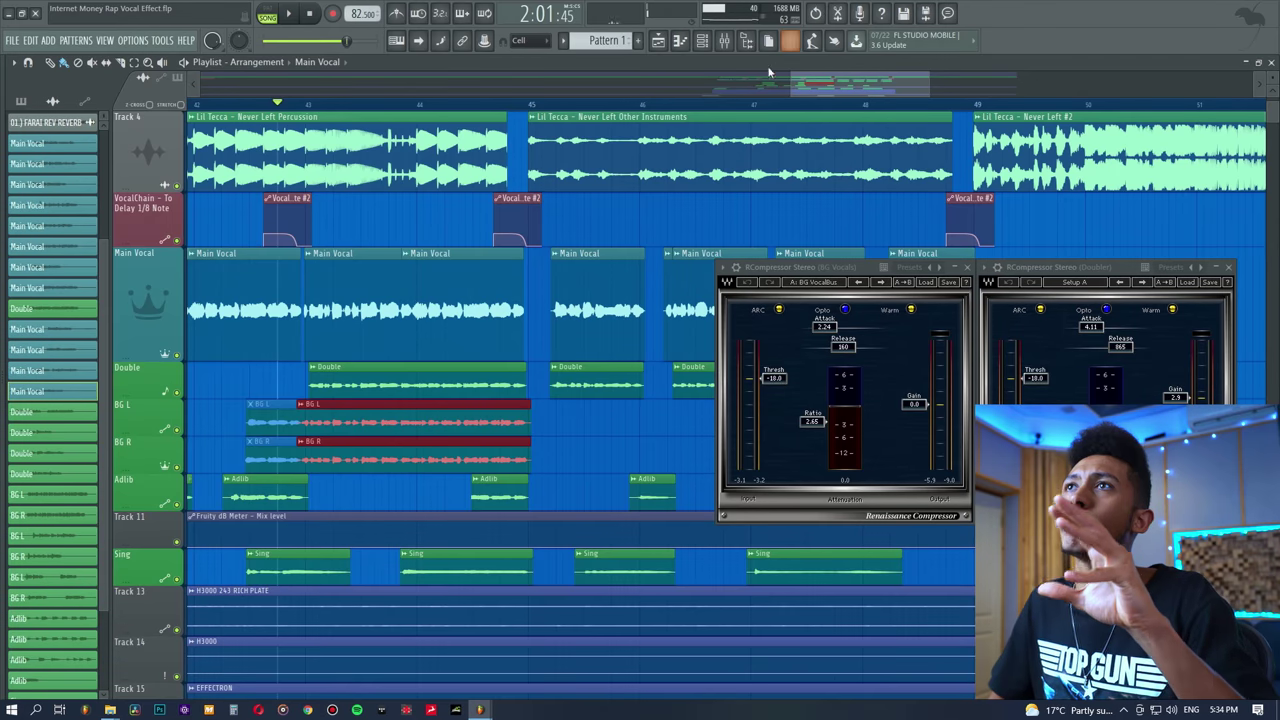
# - Replay the section with the BG Vocals mixer track selected and watch how much its RCompressor attenuates
pyautogui.click(724, 40)
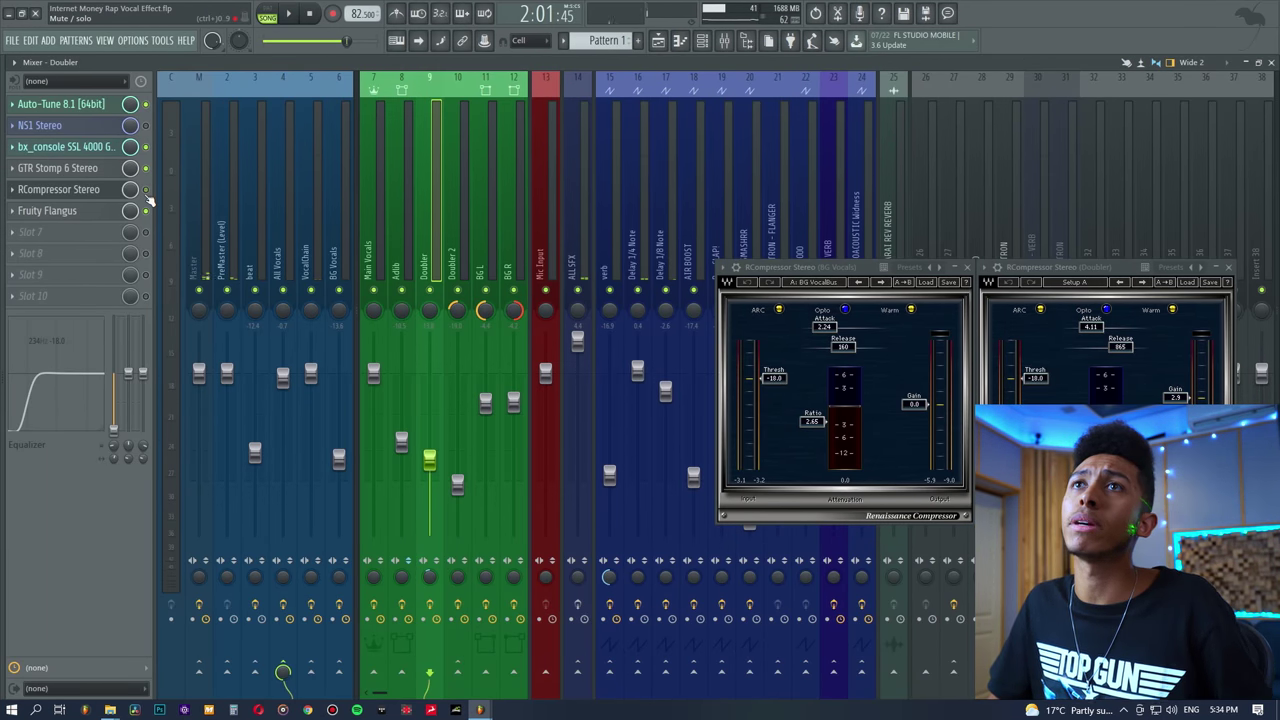
pyautogui.click(336, 232)
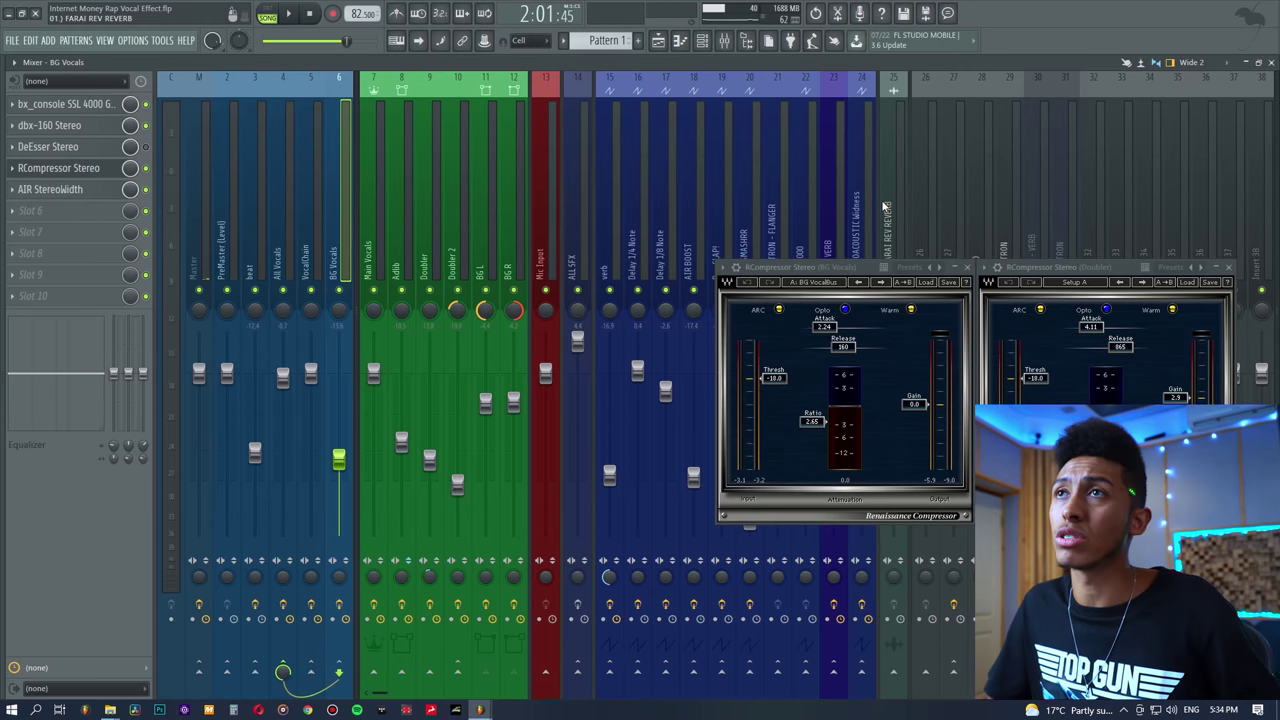
pyautogui.press('space')
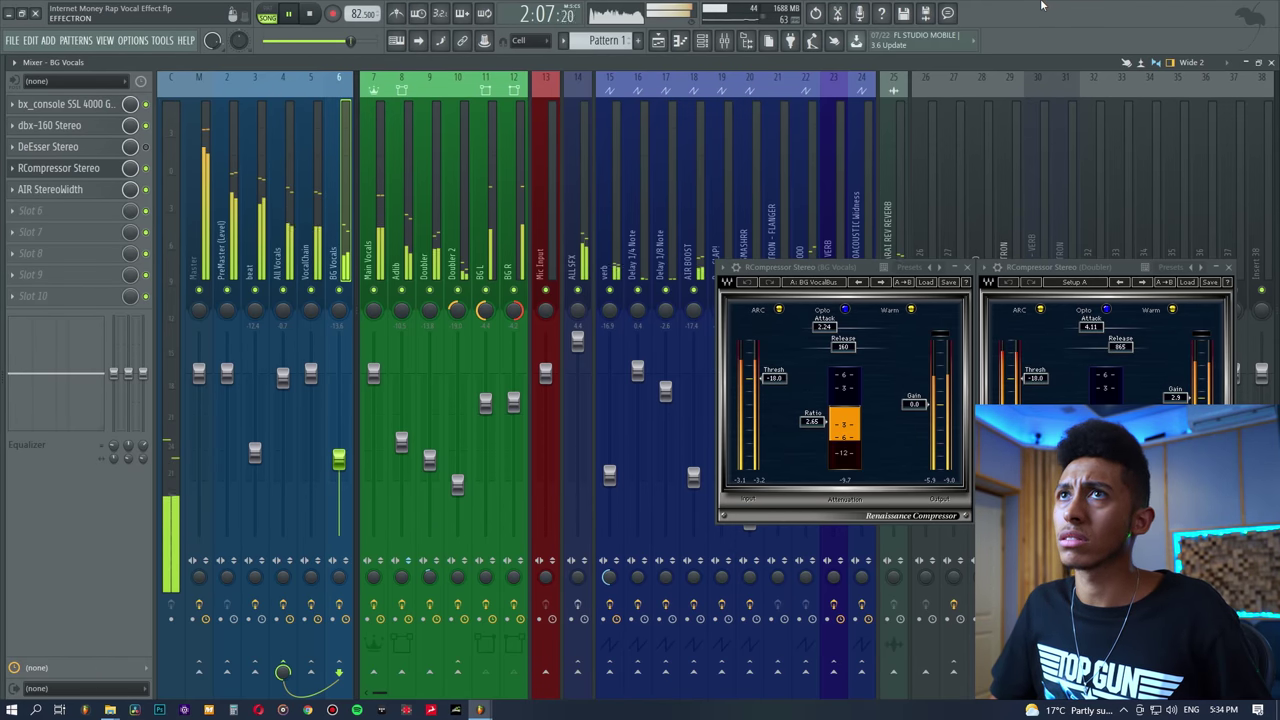
pyautogui.press('space')
# - Examine the BG R and BG L mixer tracks alongside the BG Vocals RCompressor, and close that compressor
pyautogui.moveTo(826, 267); pyautogui.dragTo(738, 253)
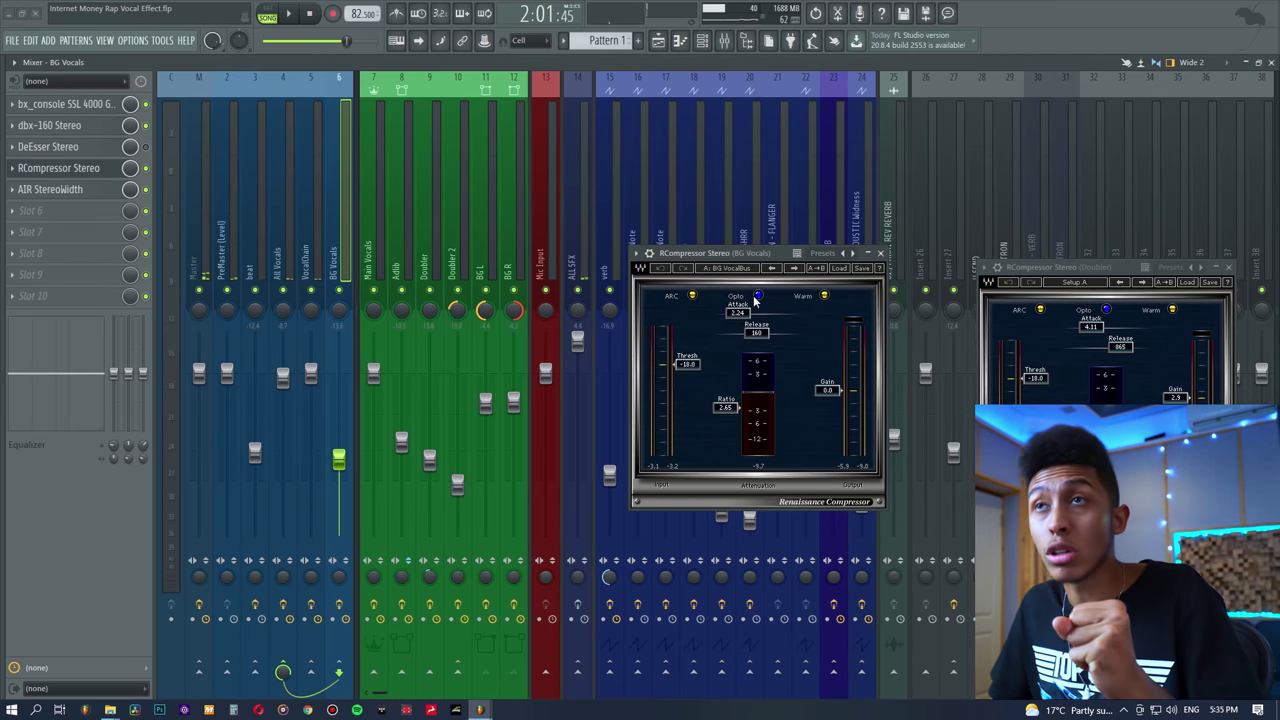
pyautogui.click(508, 212)
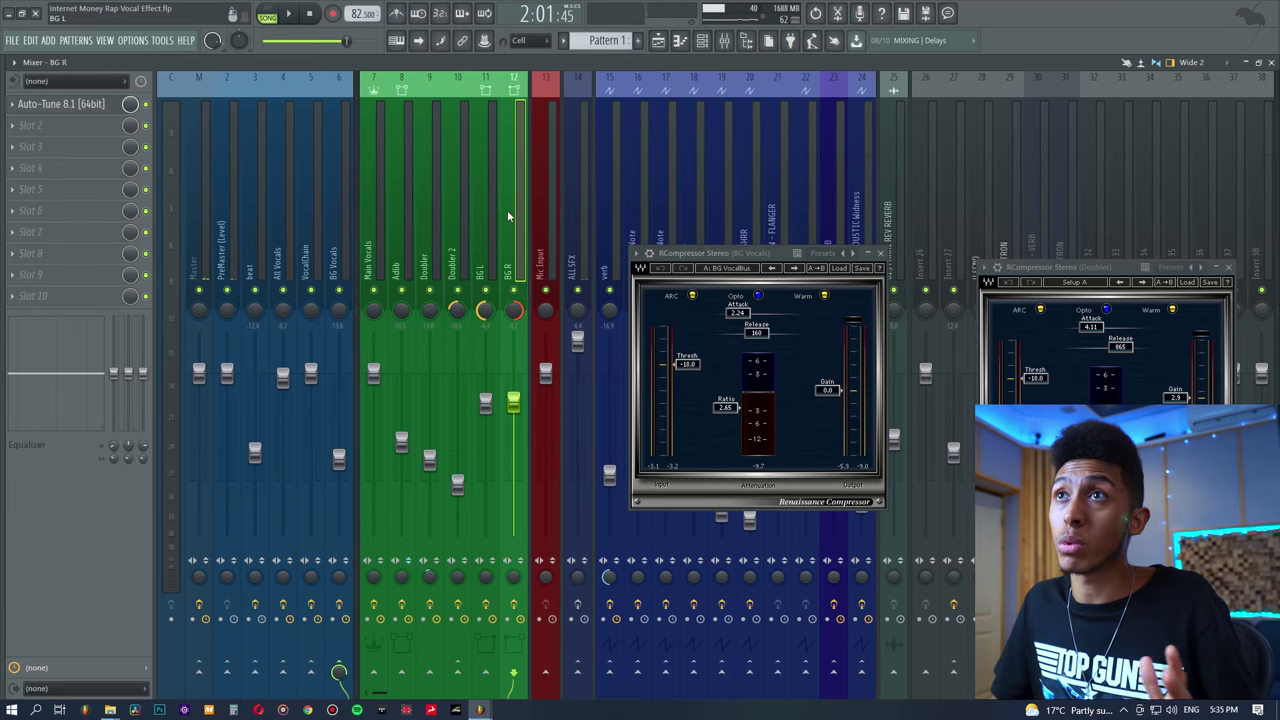
pyautogui.click(485, 216)
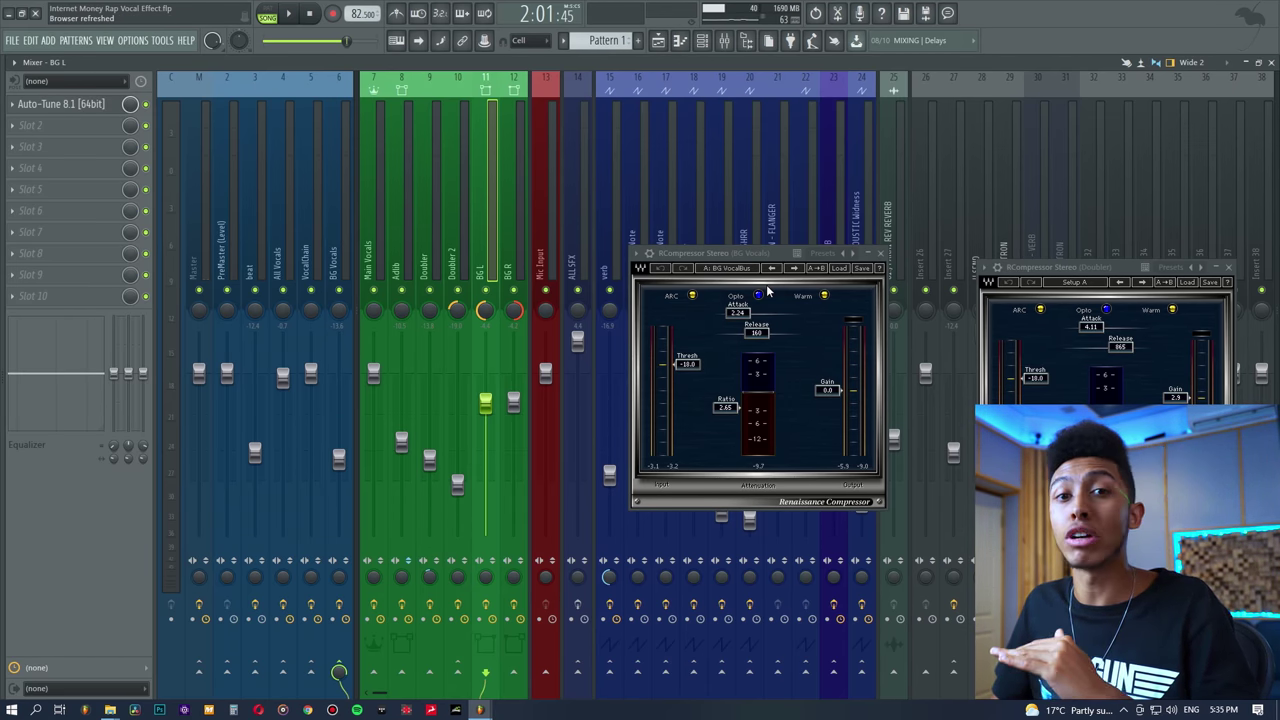
pyautogui.moveTo(731, 254); pyautogui.dragTo(764, 254)
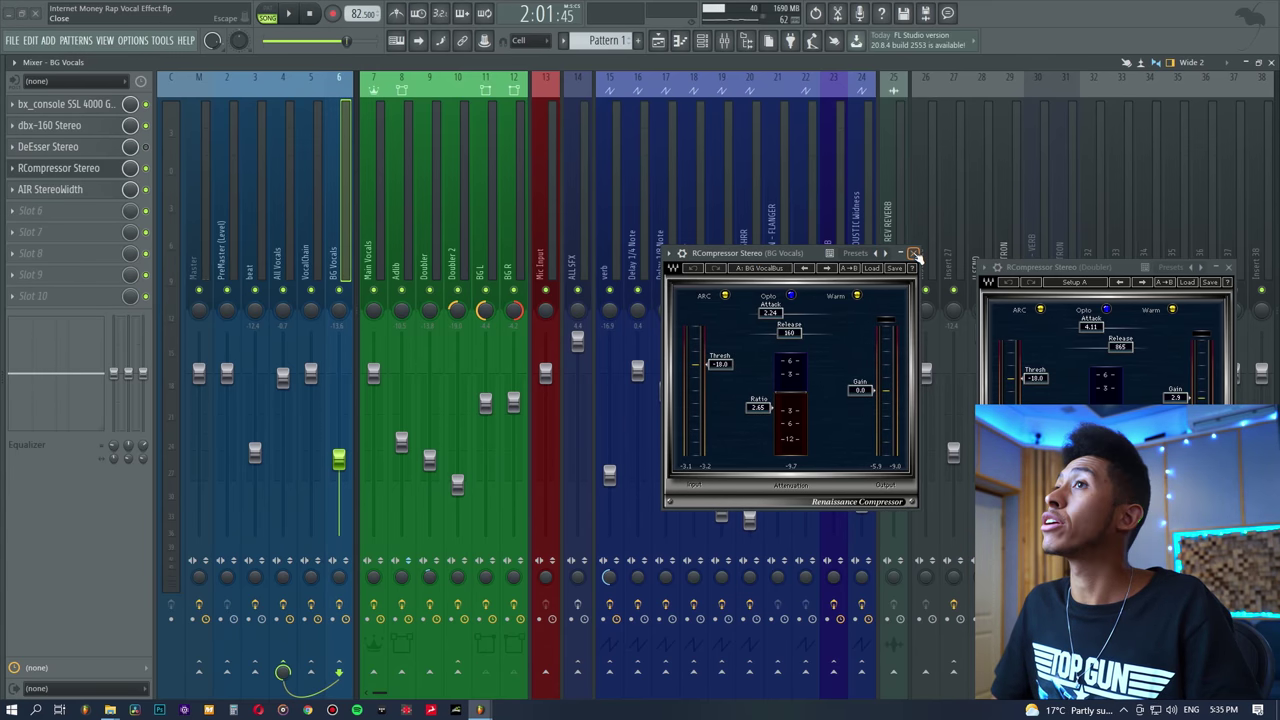
pyautogui.click(914, 255)
# - Solo the Double playlist track and listen to it while checking the Doubler track's RCompressor, ending in the mixer
pyautogui.moveTo(1060, 267); pyautogui.dragTo(627, 212)
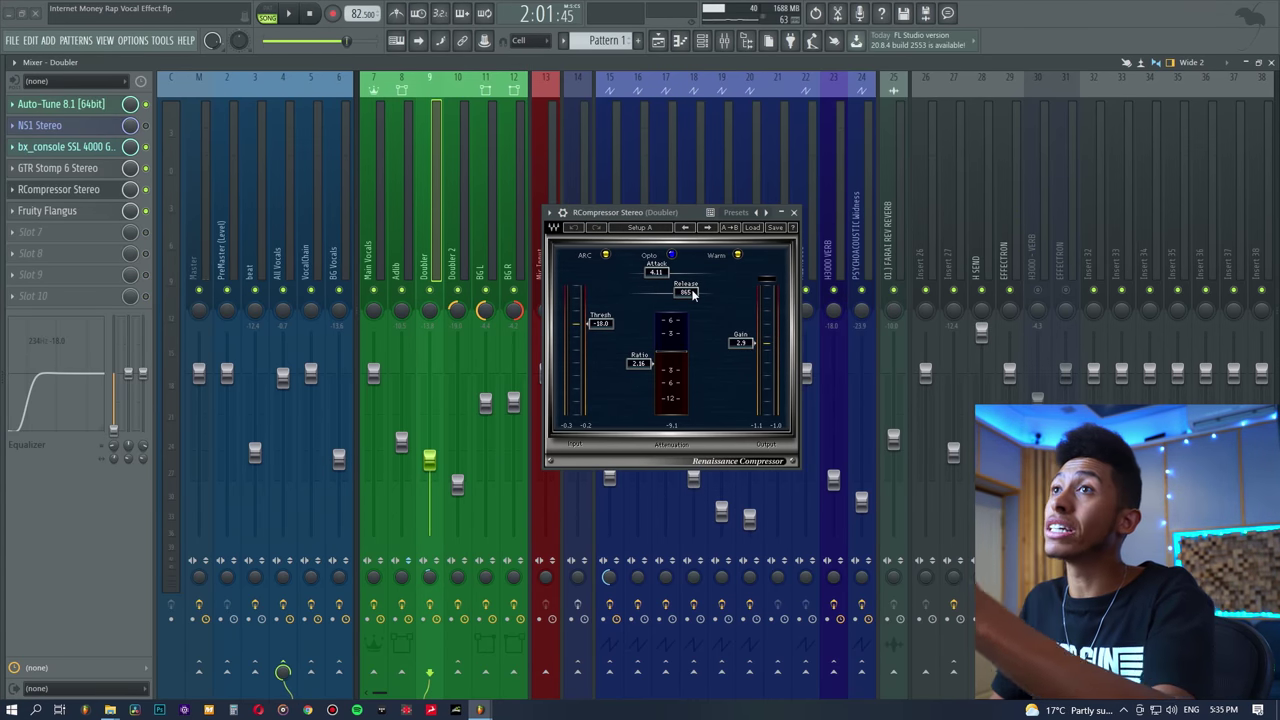
pyautogui.moveTo(630, 216); pyautogui.dragTo(857, 208)
pyautogui.press('F5')
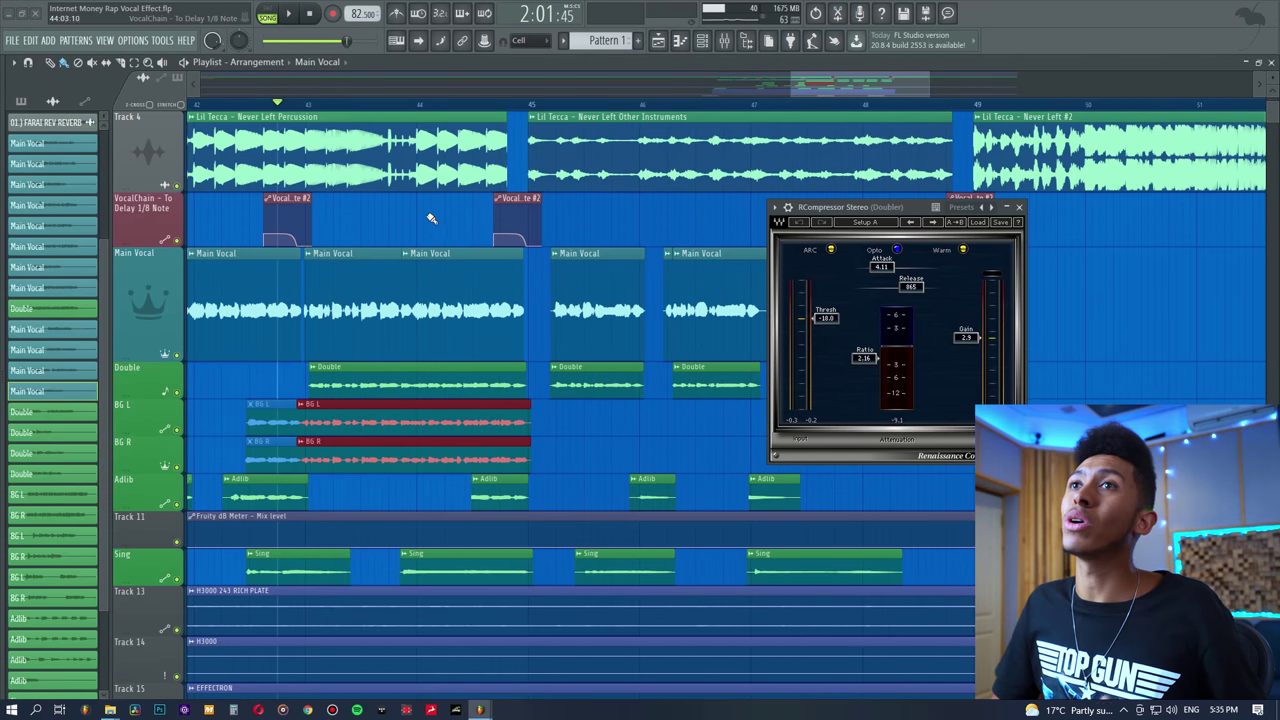
pyautogui.rightClick(179, 394)
pyautogui.press('space')
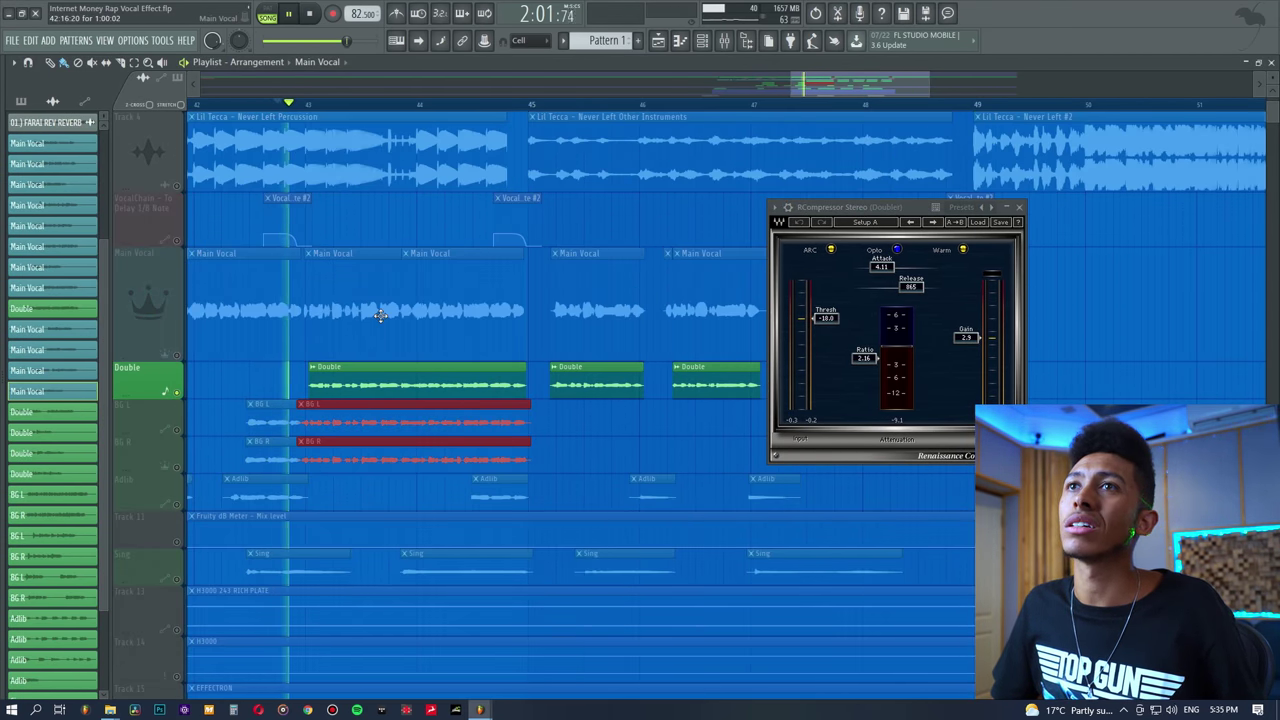
pyautogui.click(724, 41)
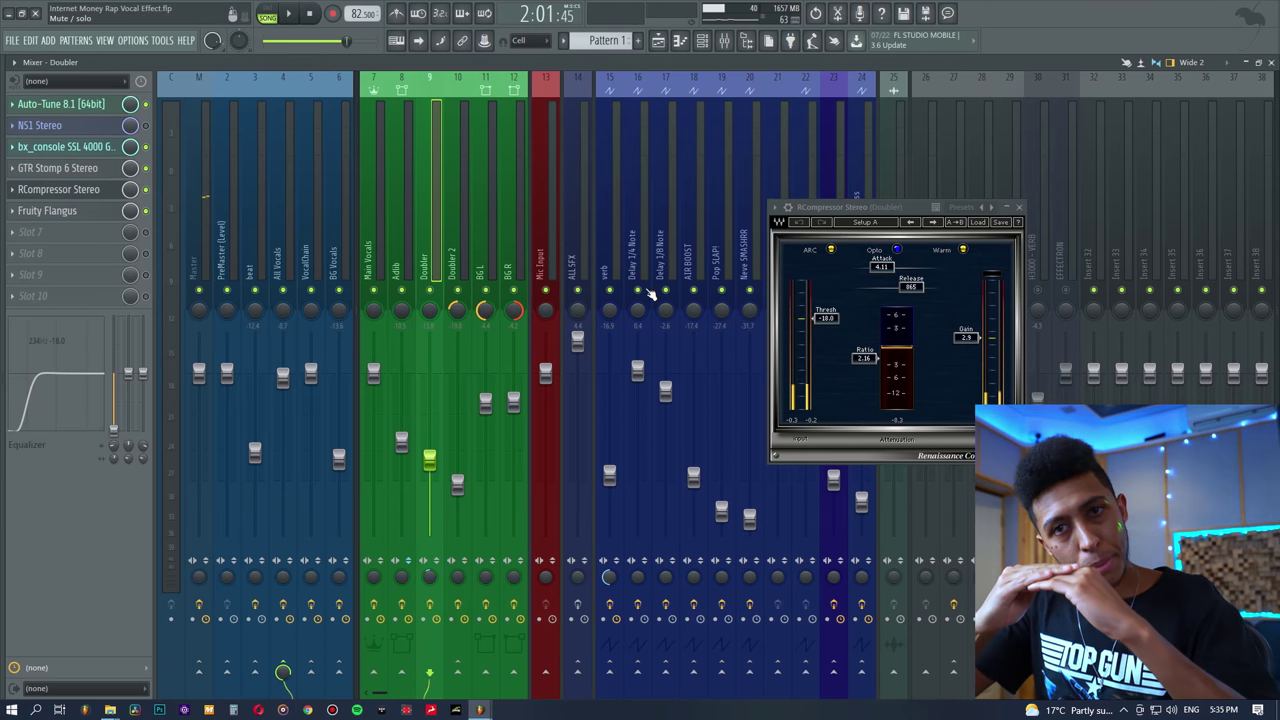
# - Unsolo the Double track and play the full mix from shortly after bar 42, watching the Doubler's RCompressor in the mixer
pyautogui.click(658, 40)
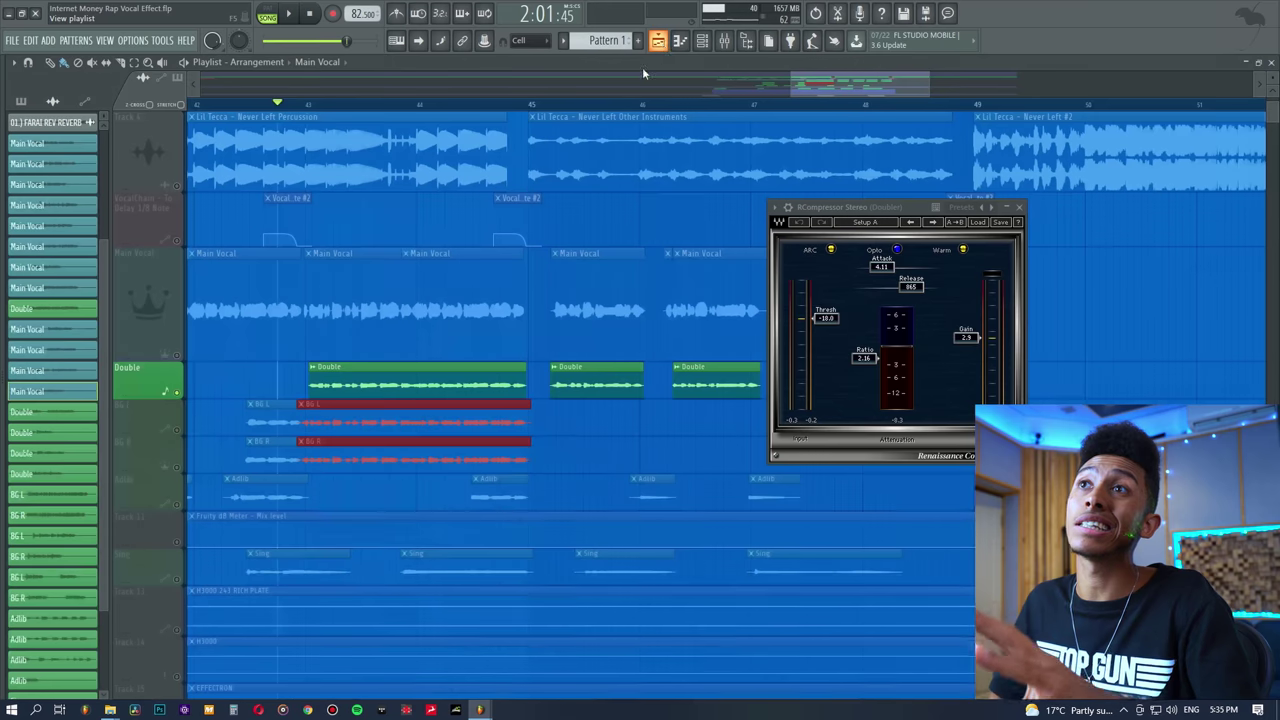
pyautogui.rightClick(178, 393)
pyautogui.moveTo(257, 104); pyautogui.dragTo(229, 105)
pyautogui.press('space')
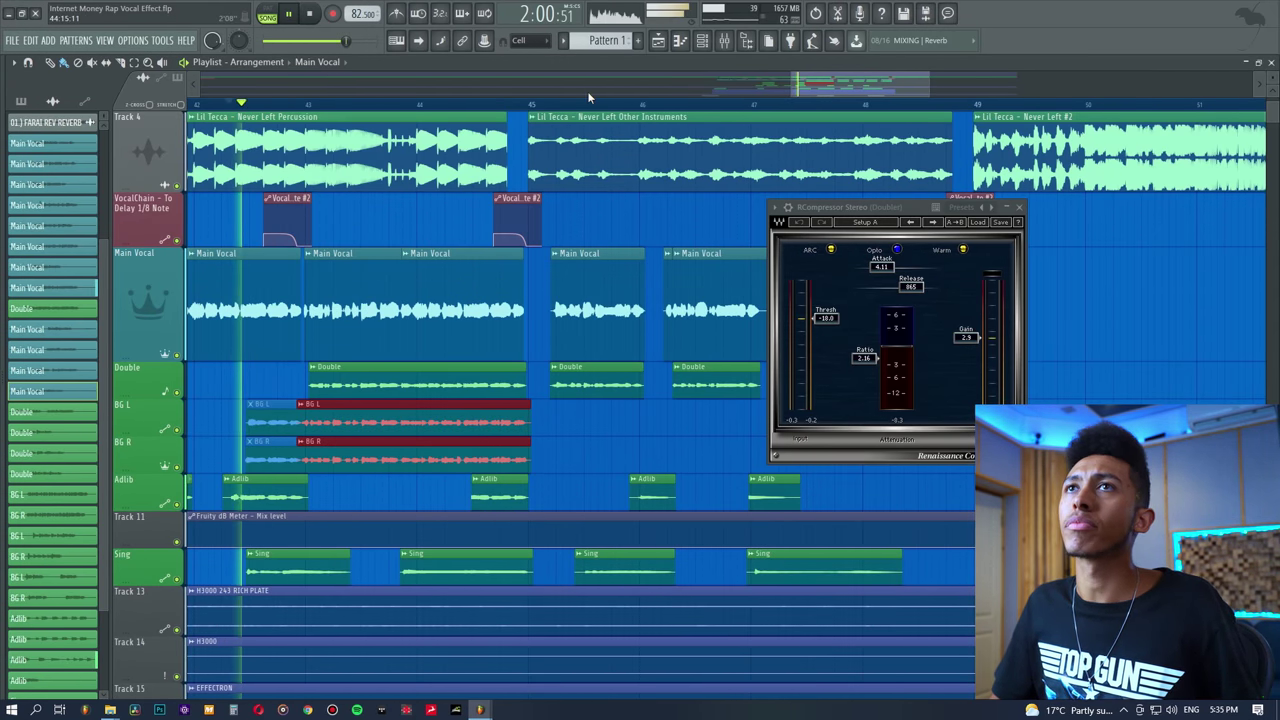
pyautogui.click(726, 42)
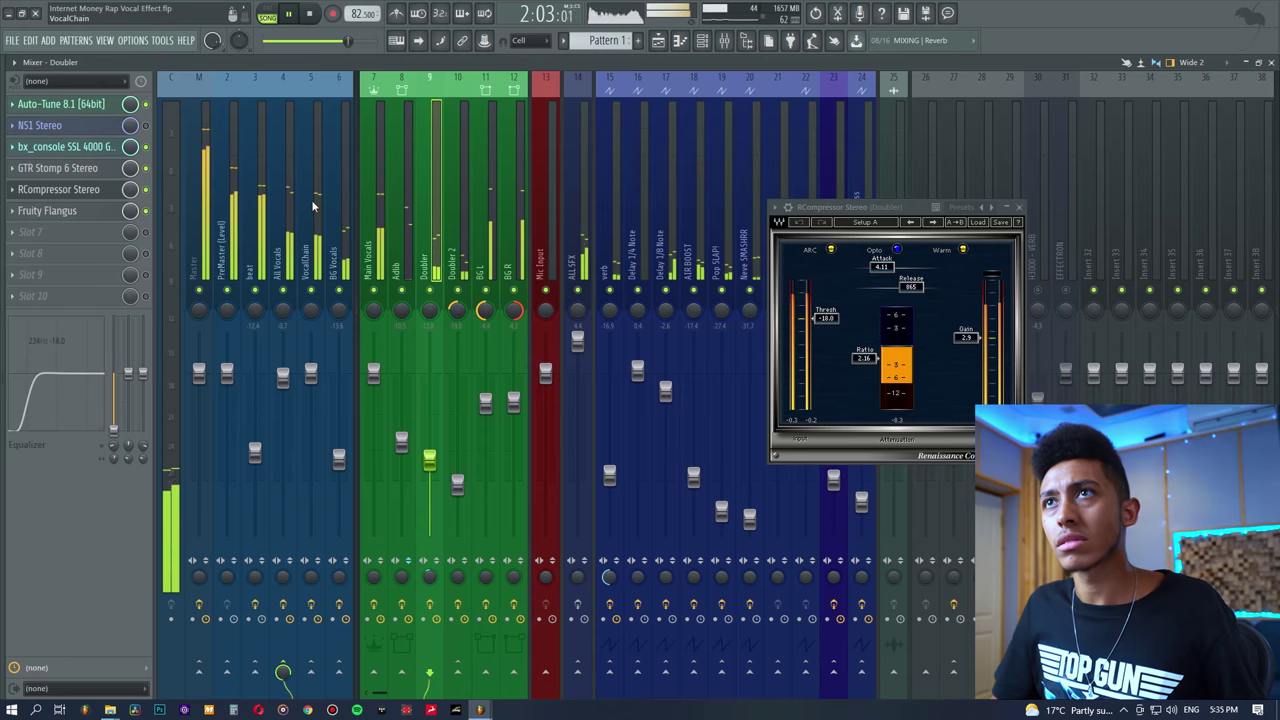
pyautogui.press('space')
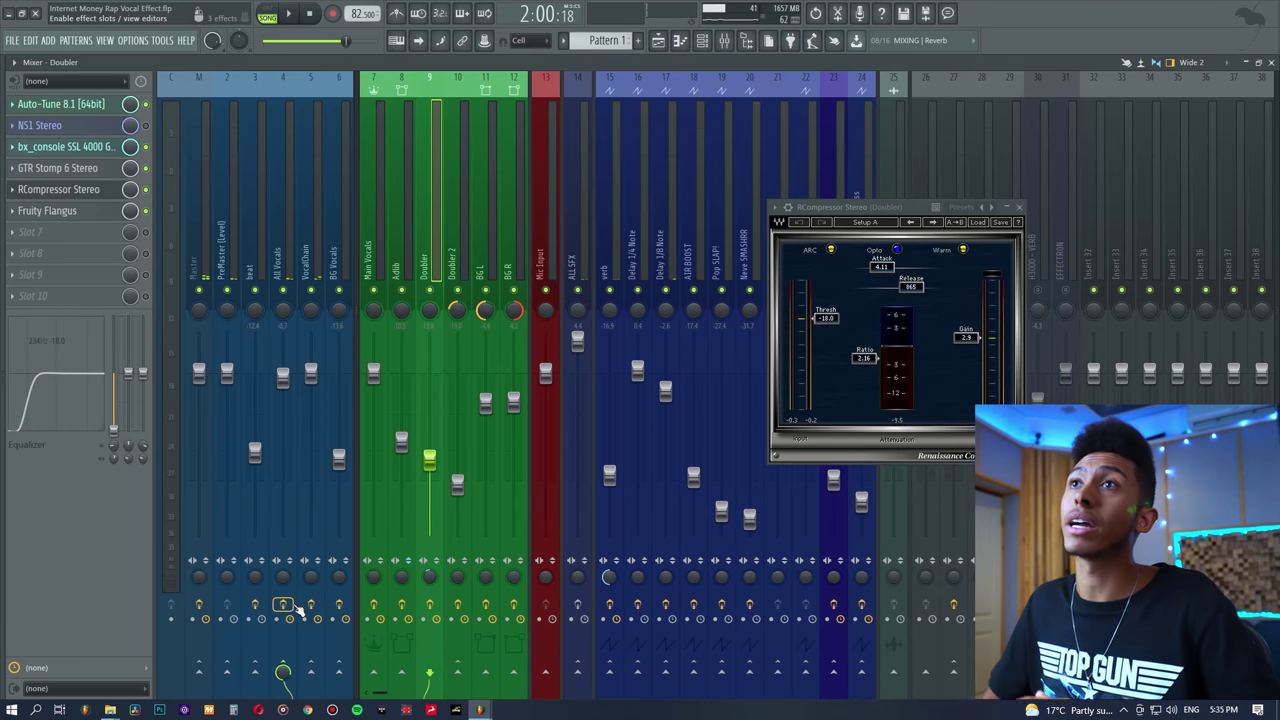
# - Close the Doubler's RCompressor and examine the Auto-Tune 8.1 settings on the Main Vocals mixer track
pyautogui.click(1019, 207)
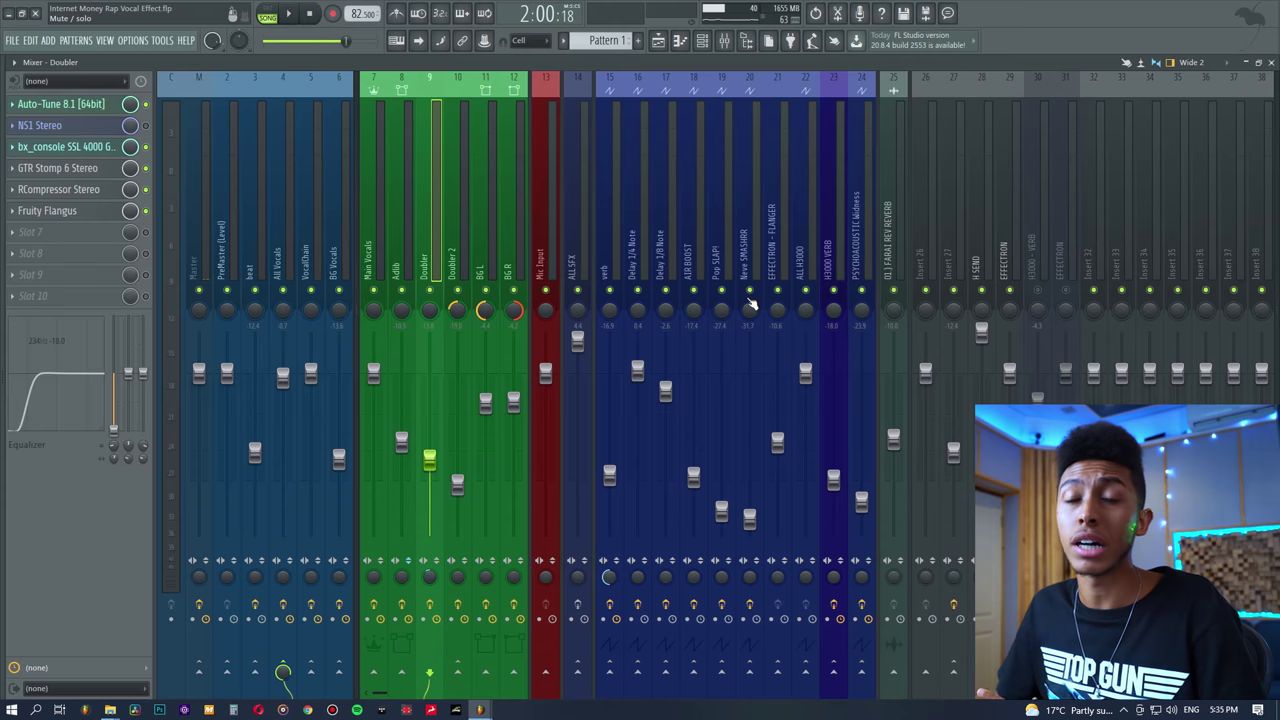
pyautogui.click(378, 178)
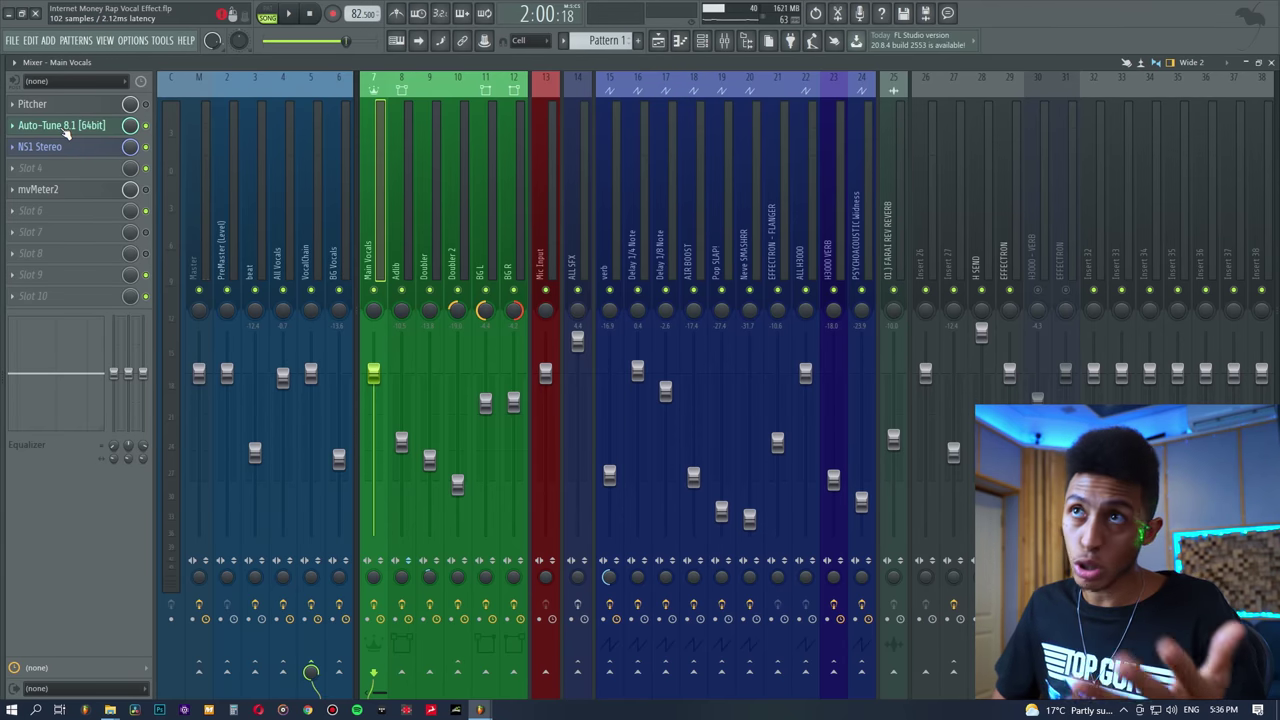
pyautogui.click(63, 128)
pyautogui.moveTo(610, 167); pyautogui.dragTo(604, 145)
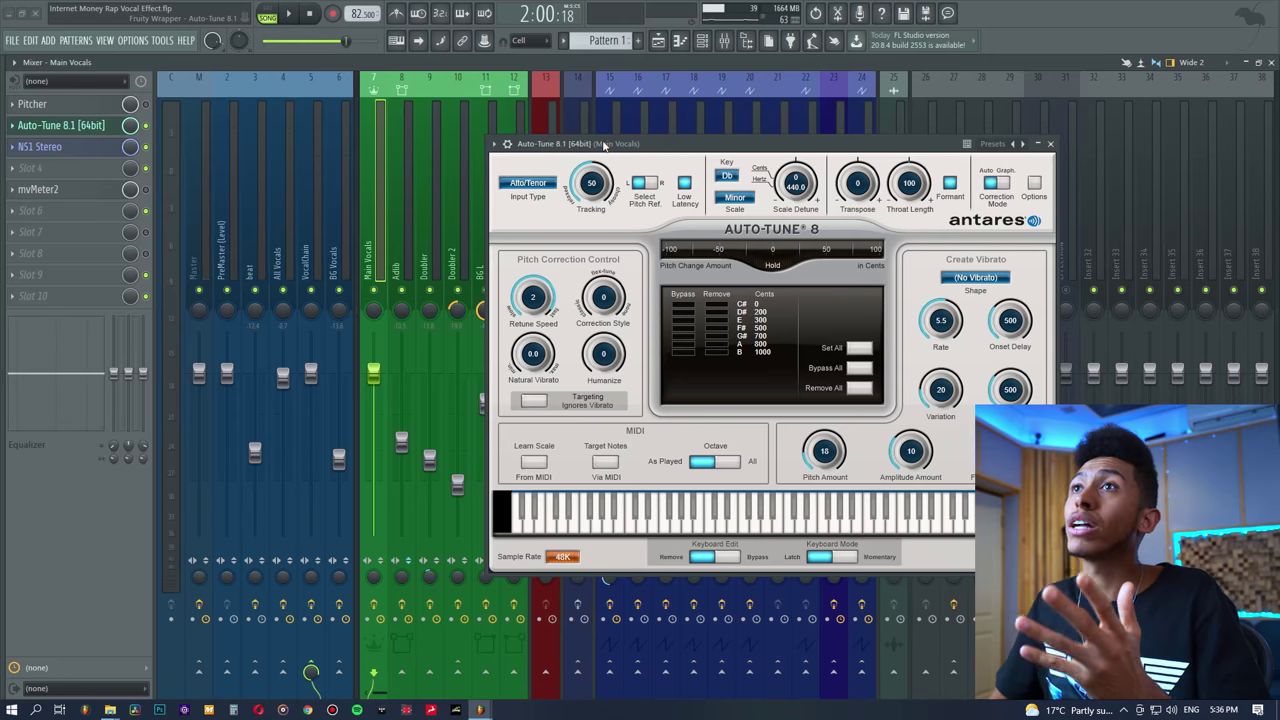
pyautogui.moveTo(604, 145); pyautogui.dragTo(595, 118)
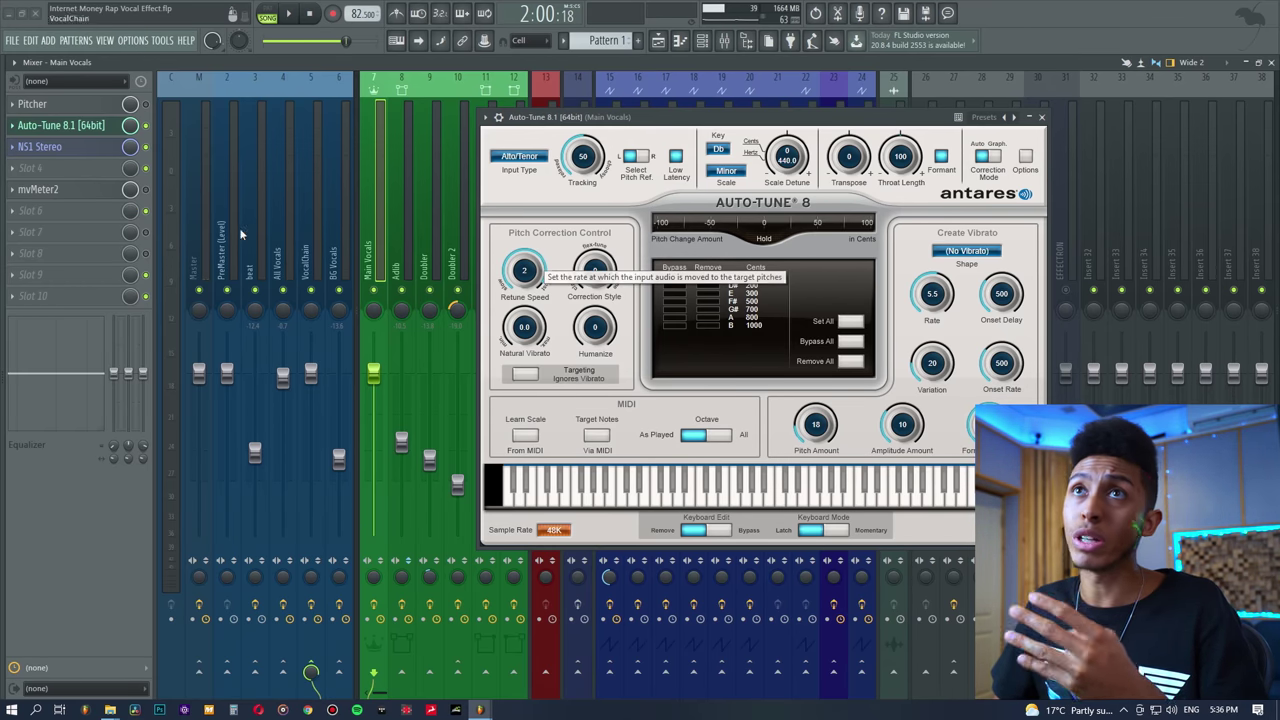
pyautogui.click(88, 128)
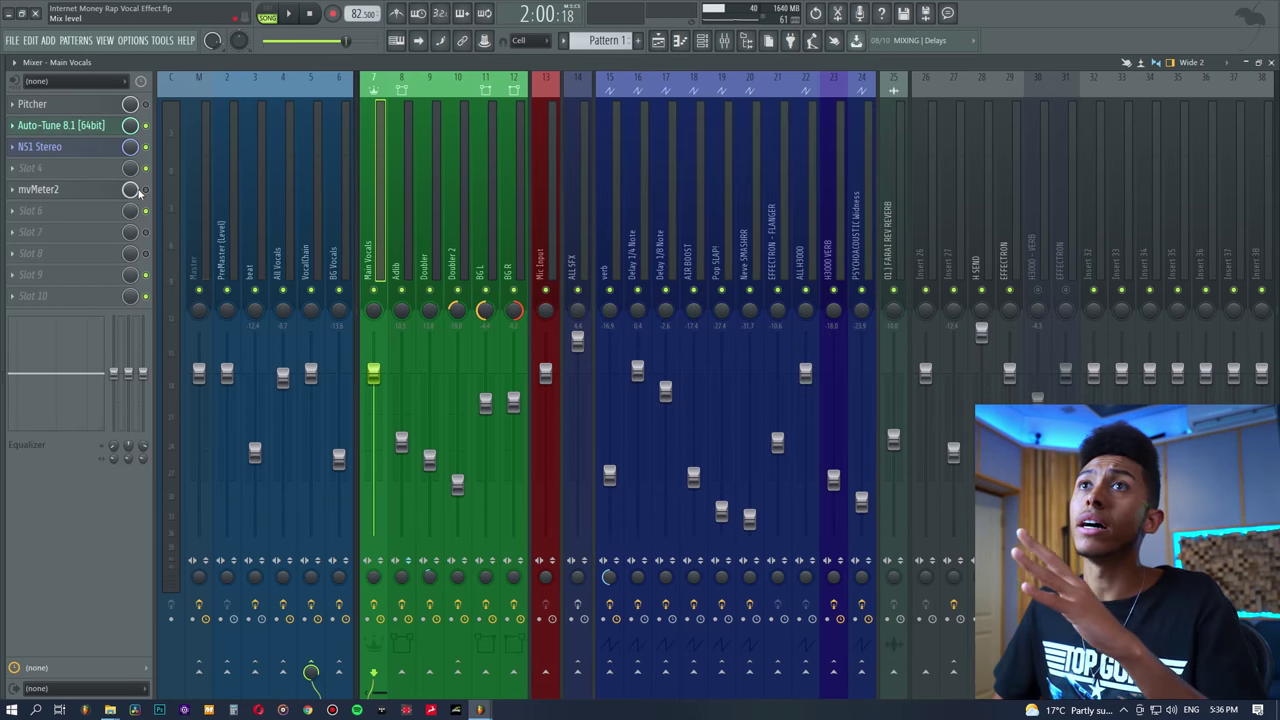
# - Play the song in the playlist while watching the Main Vocals level on its mvMeter2 VU meter
pyautogui.click(60, 189)
pyautogui.moveTo(606, 282); pyautogui.dragTo(625, 192)
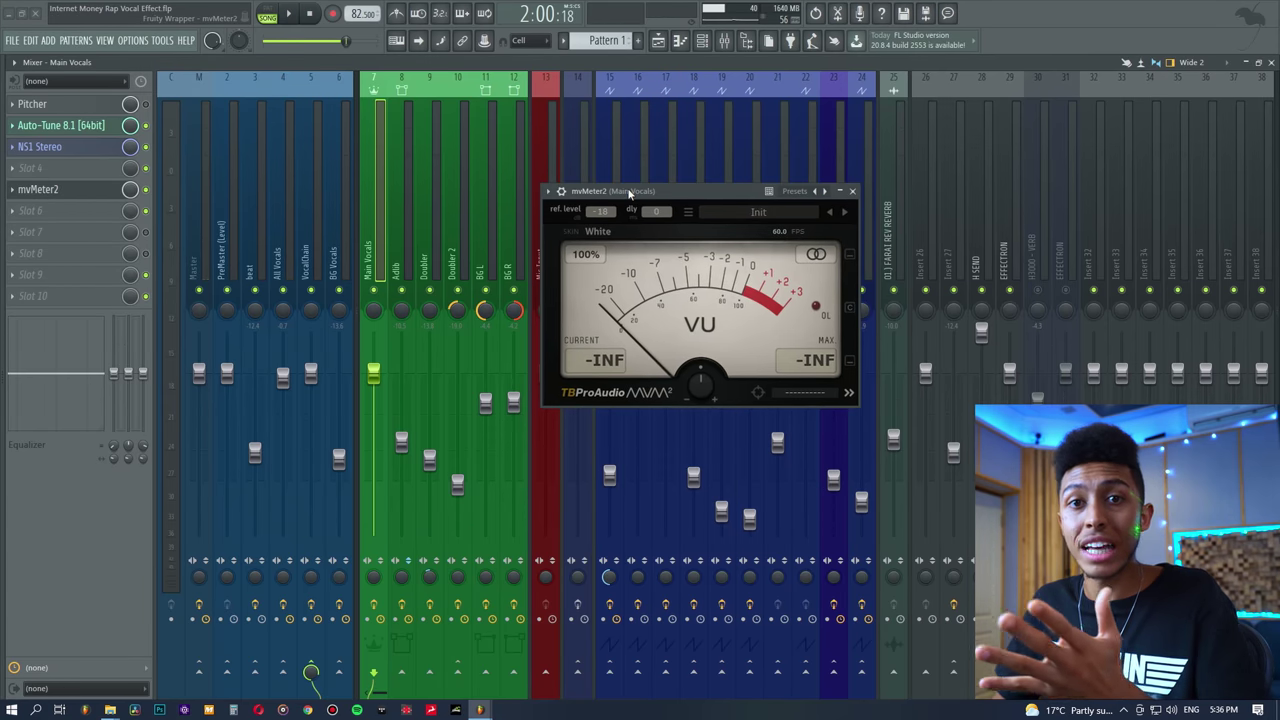
pyautogui.click(657, 42)
pyautogui.press('space')
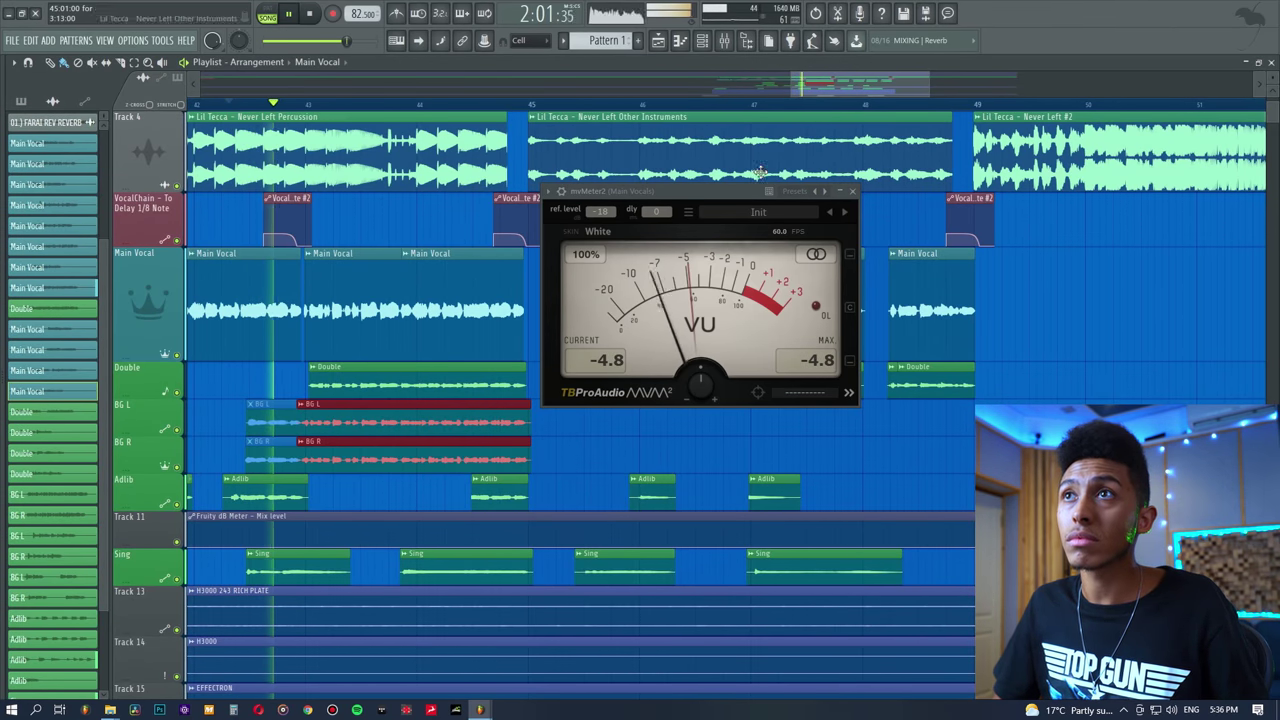
pyautogui.press('space')
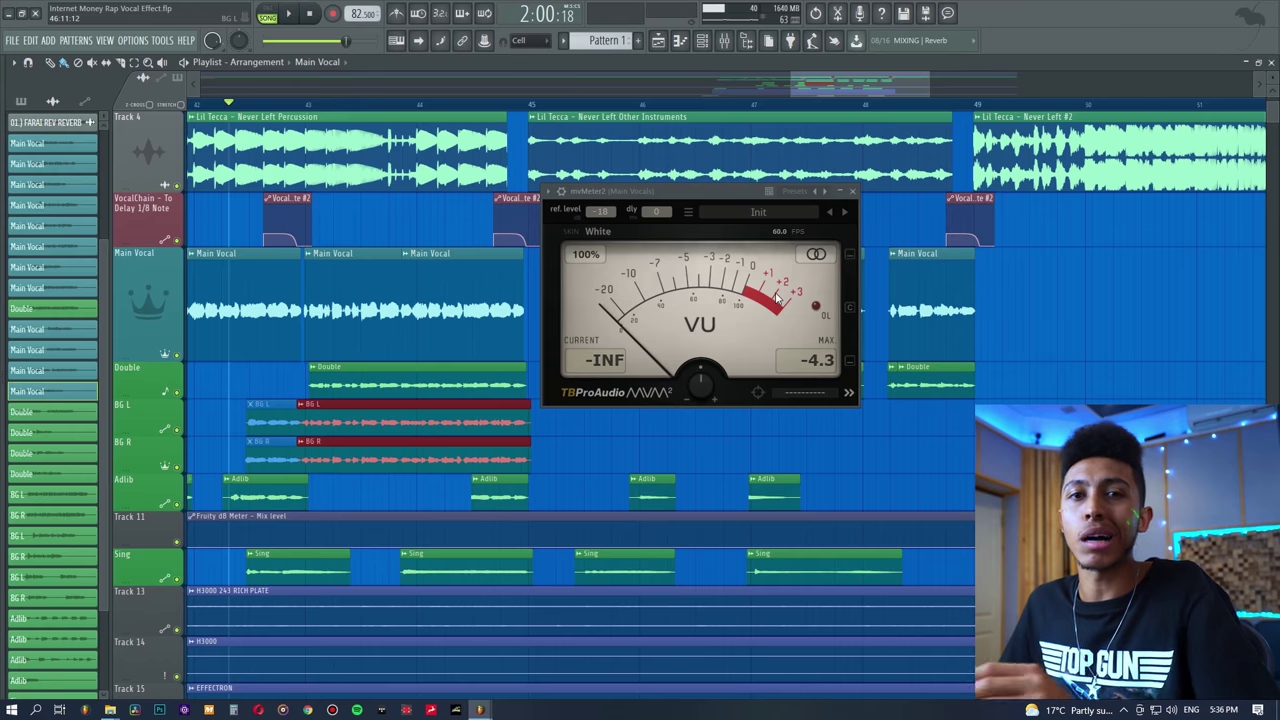
pyautogui.moveTo(723, 190); pyautogui.dragTo(758, 203)
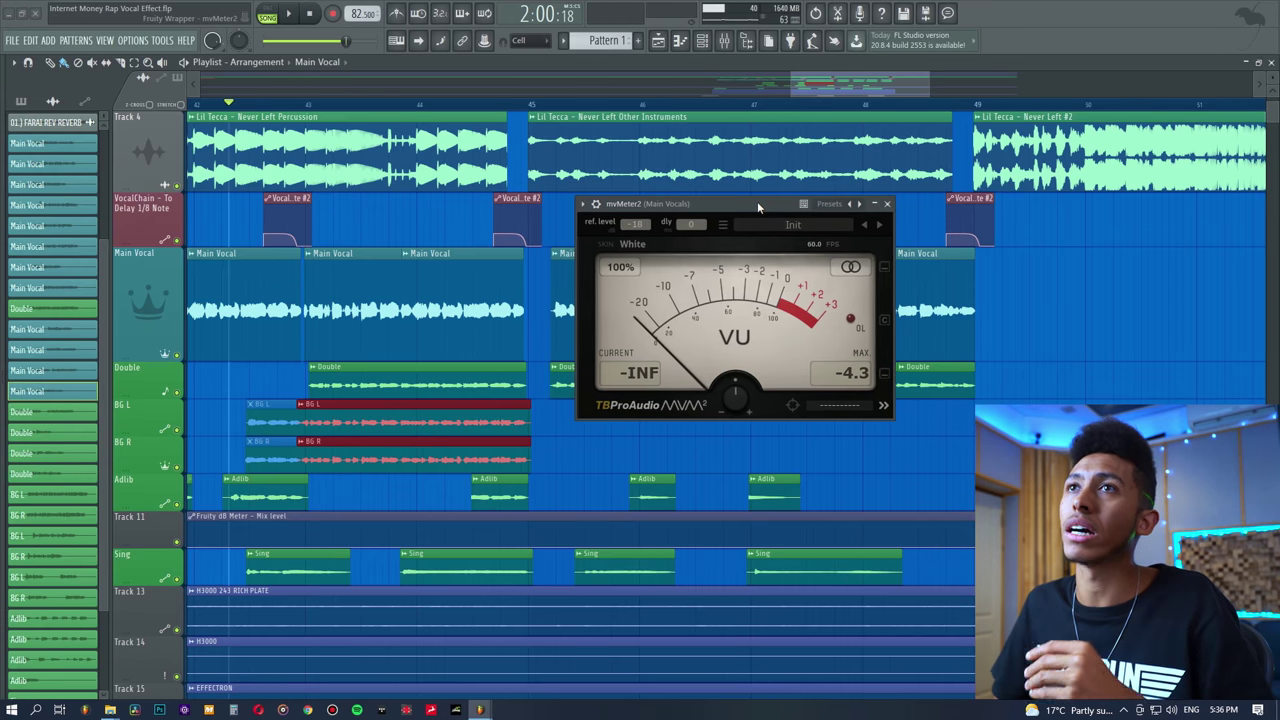
# - Close the mvMeter2 and examine Farai's Vocal Enhancer on the VocalChain mixer track
pyautogui.click(724, 40)
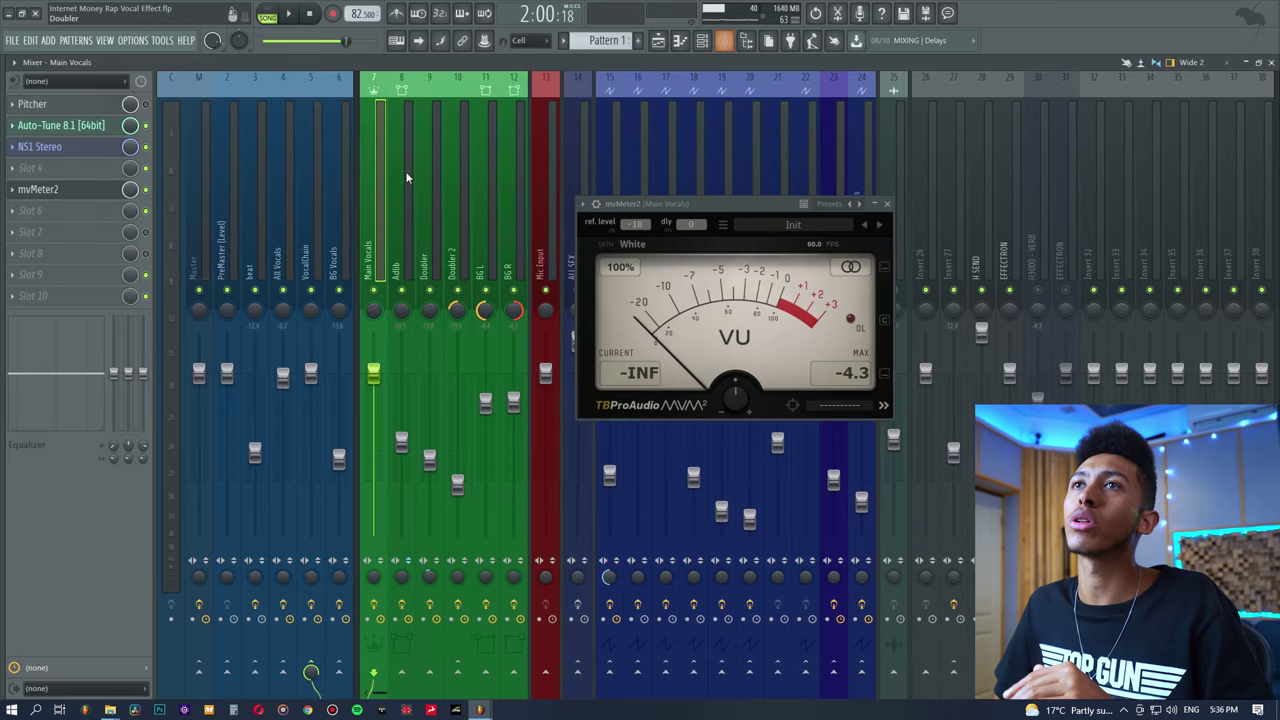
pyautogui.click(307, 214)
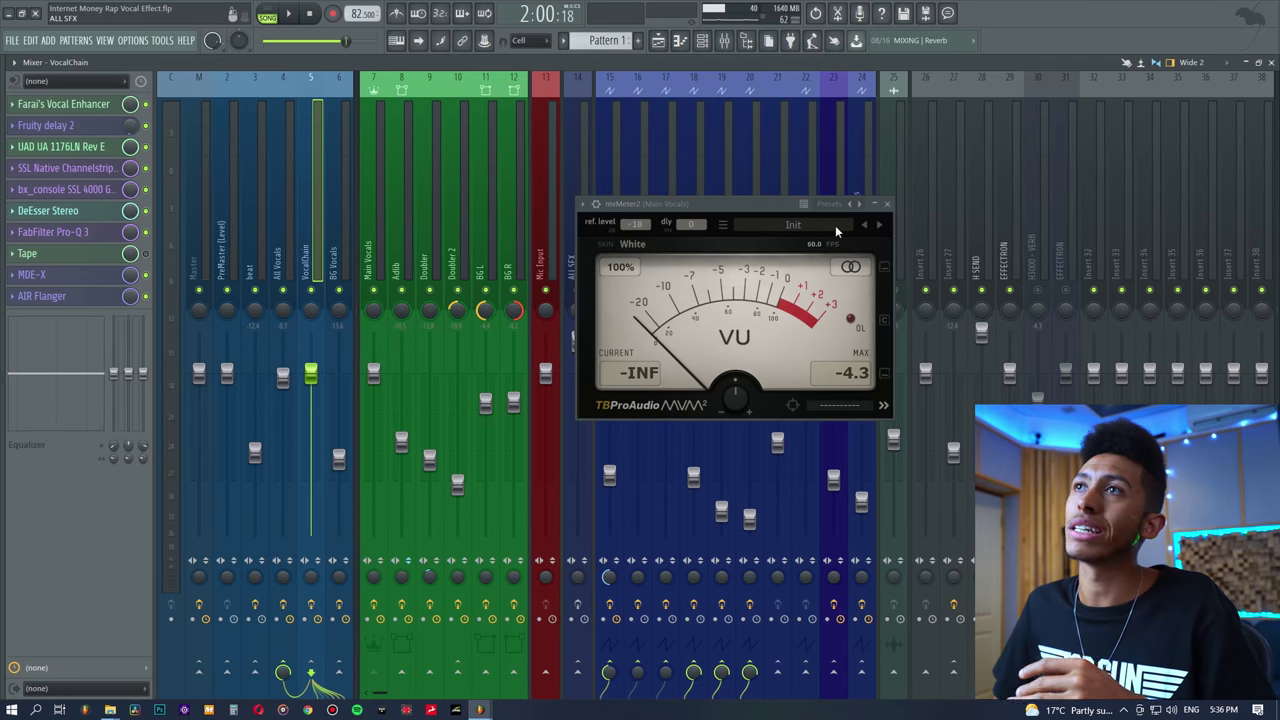
pyautogui.click(889, 205)
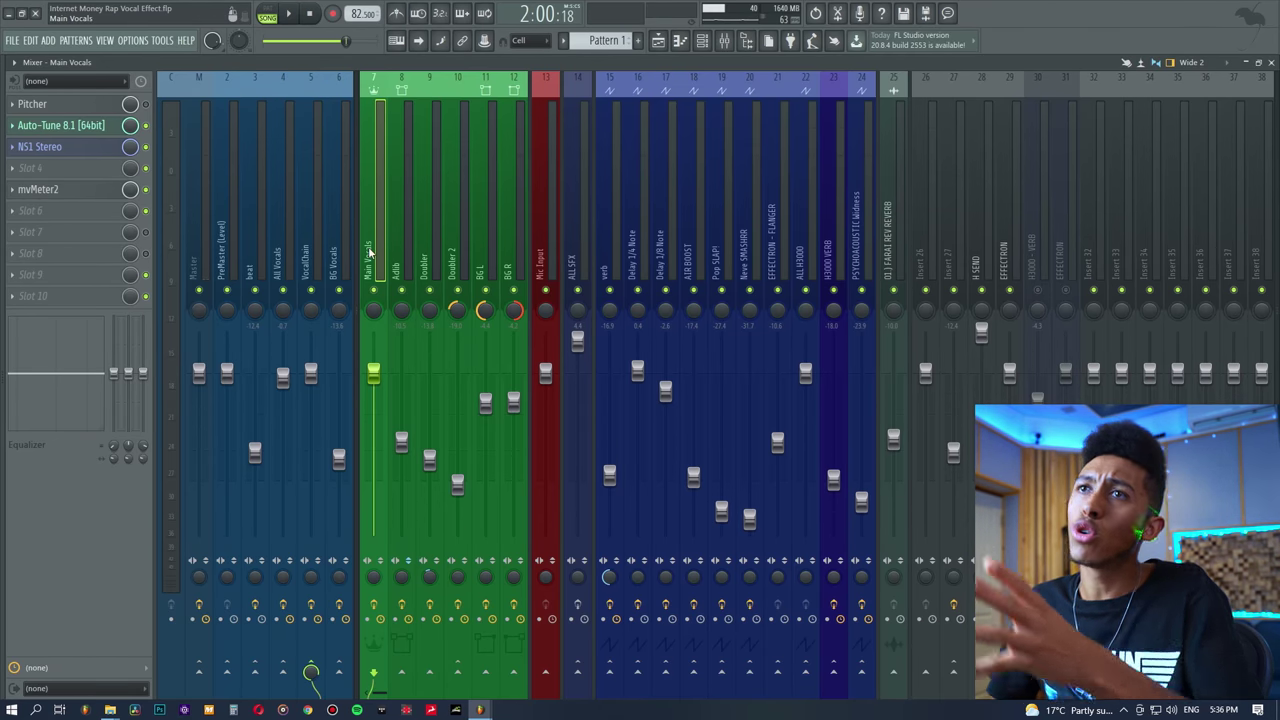
pyautogui.click(309, 243)
pyautogui.click(93, 106)
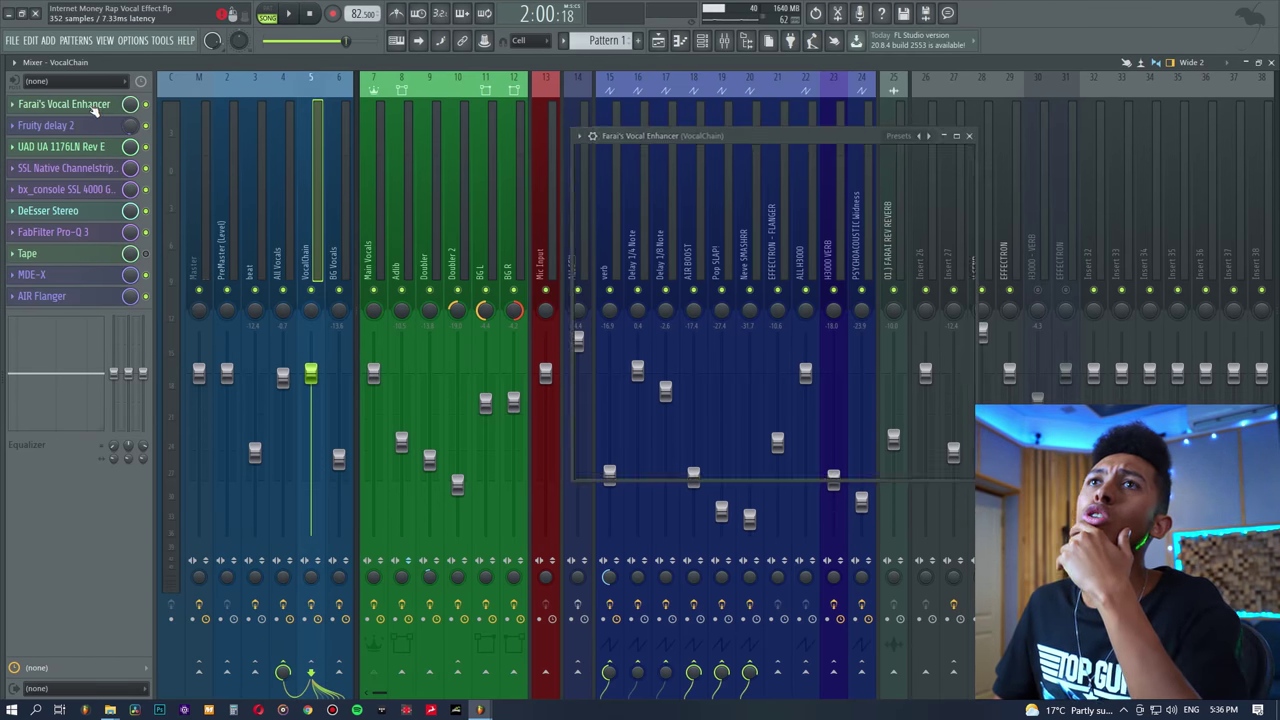
pyautogui.moveTo(968, 467); pyautogui.dragTo(947, 412)
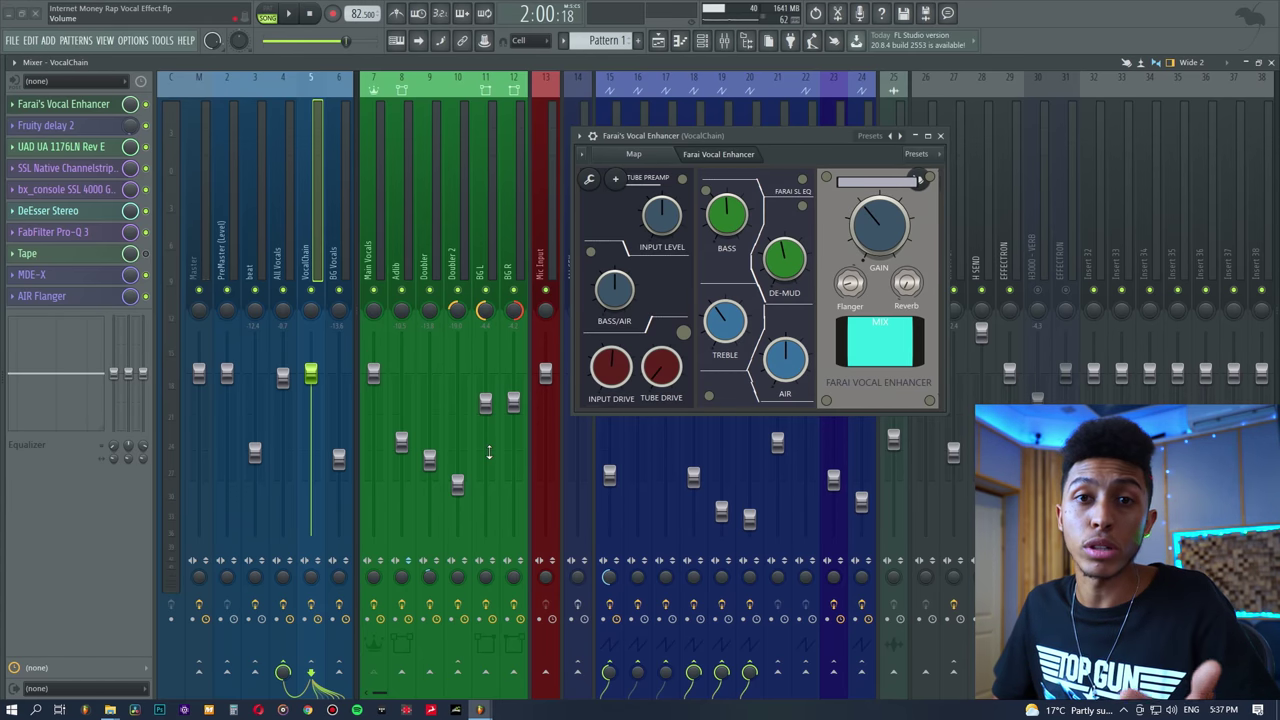
pyautogui.click(70, 106)
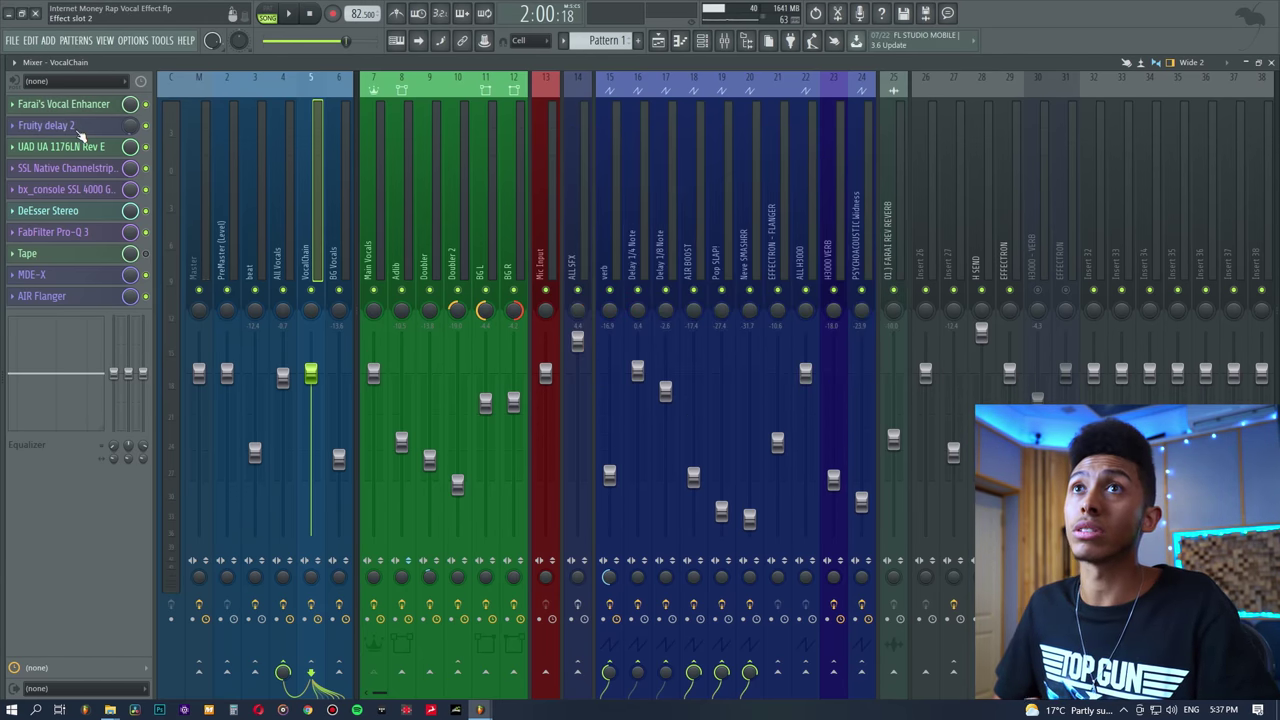
# - Examine the VocalChain's Fruity Delay 2, including the options of its Time control, leaving its settings as they are
pyautogui.click(80, 129)
pyautogui.moveTo(586, 164); pyautogui.dragTo(621, 131)
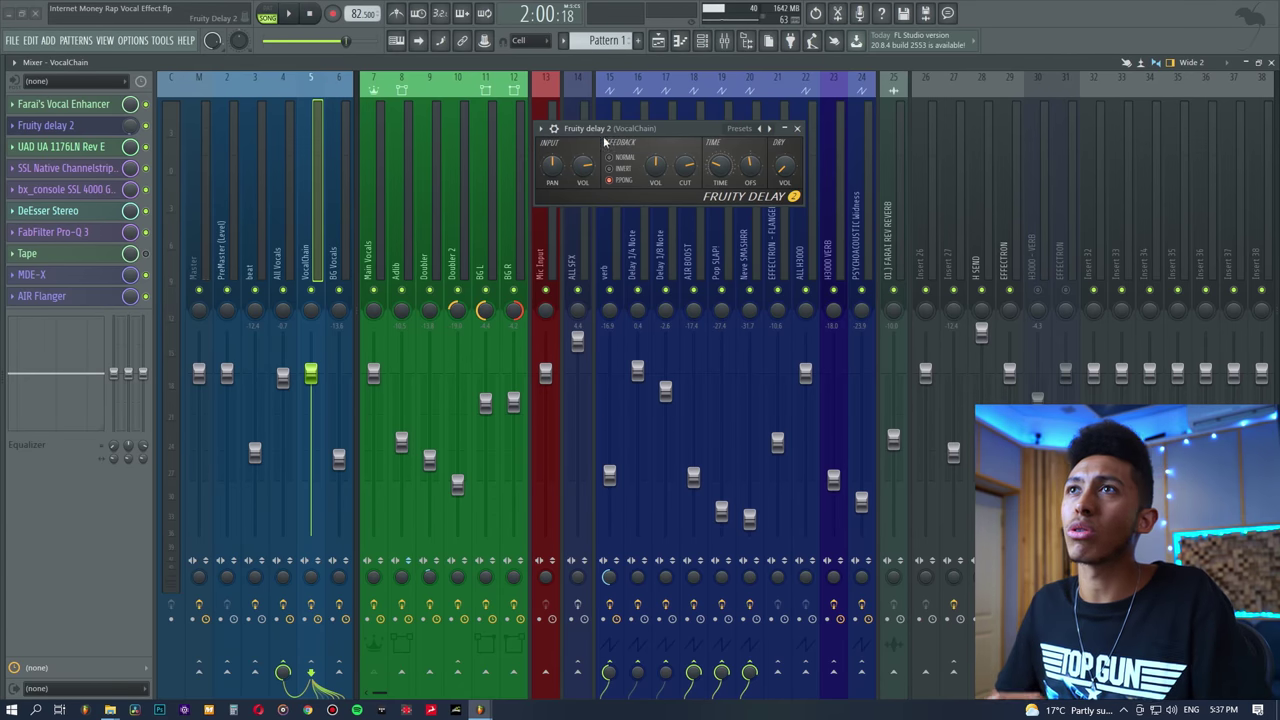
pyautogui.rightClick(722, 172)
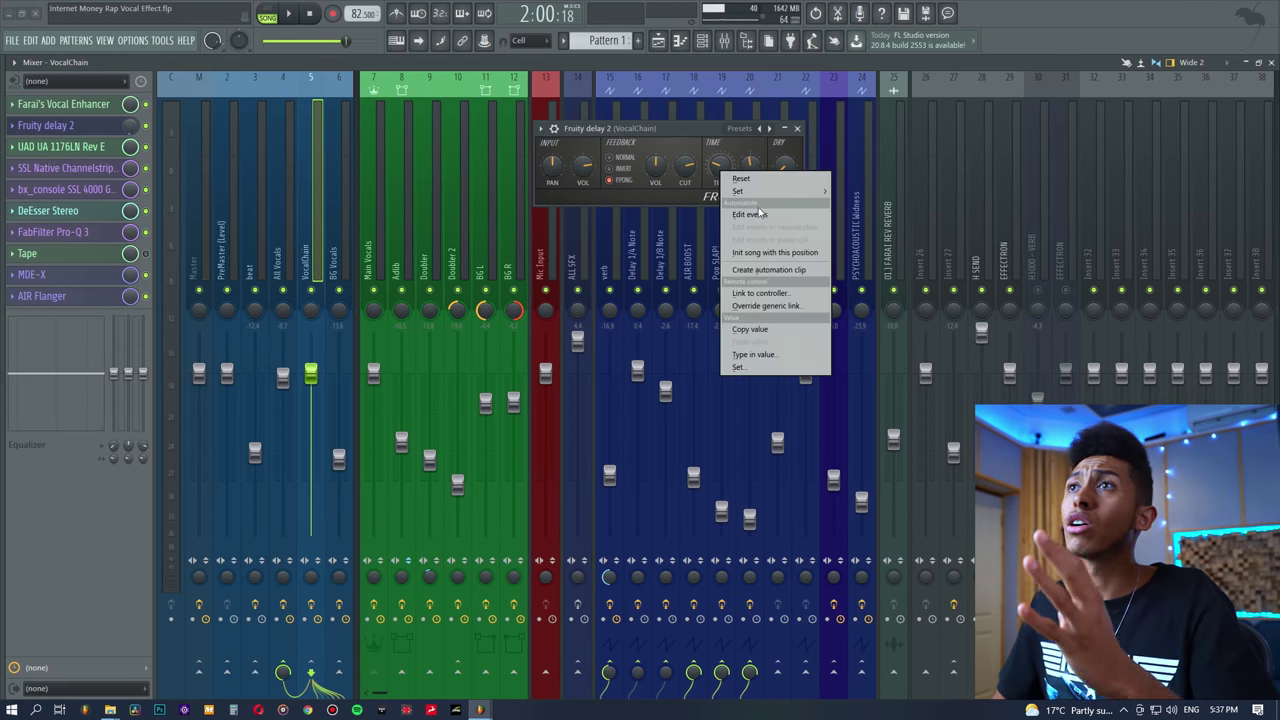
pyautogui.moveTo(756, 196)
pyautogui.click(853, 230)
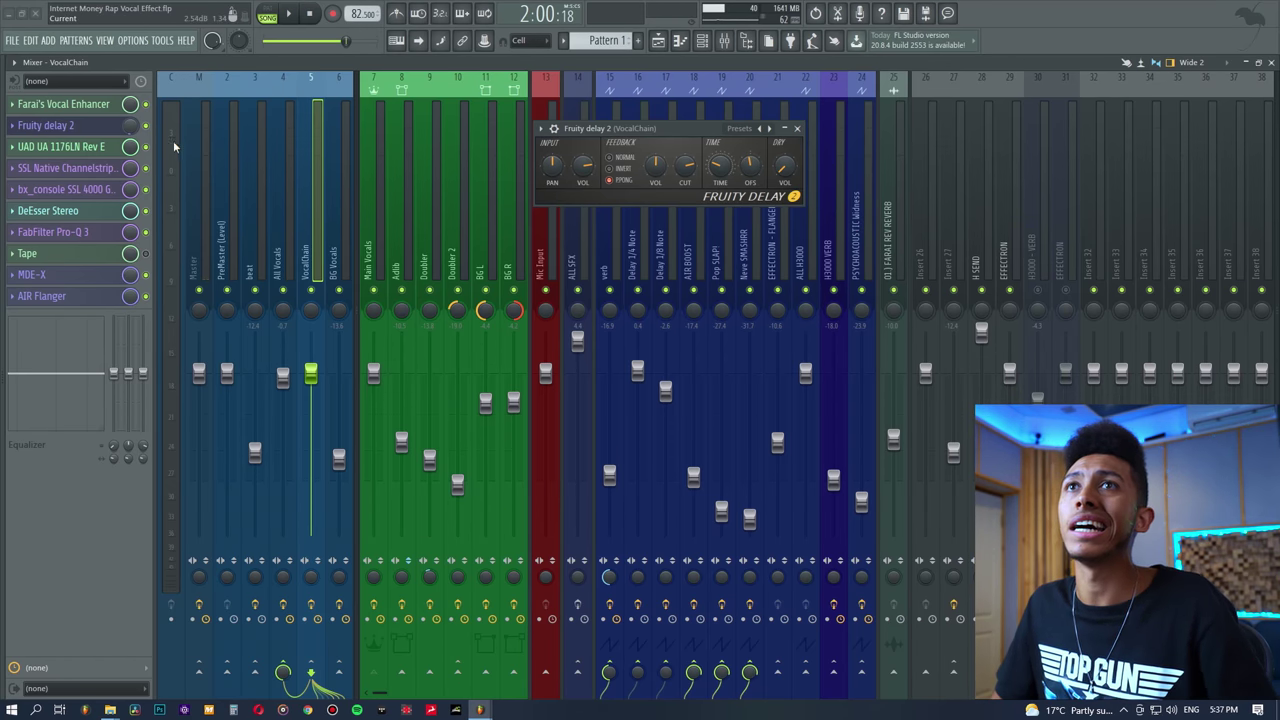
pyautogui.click(70, 125)
# - Open the VocalChain's UAD UA 1176LN Rev E and examine its input, output, attack, release and ratio settings
pyautogui.click(88, 148)
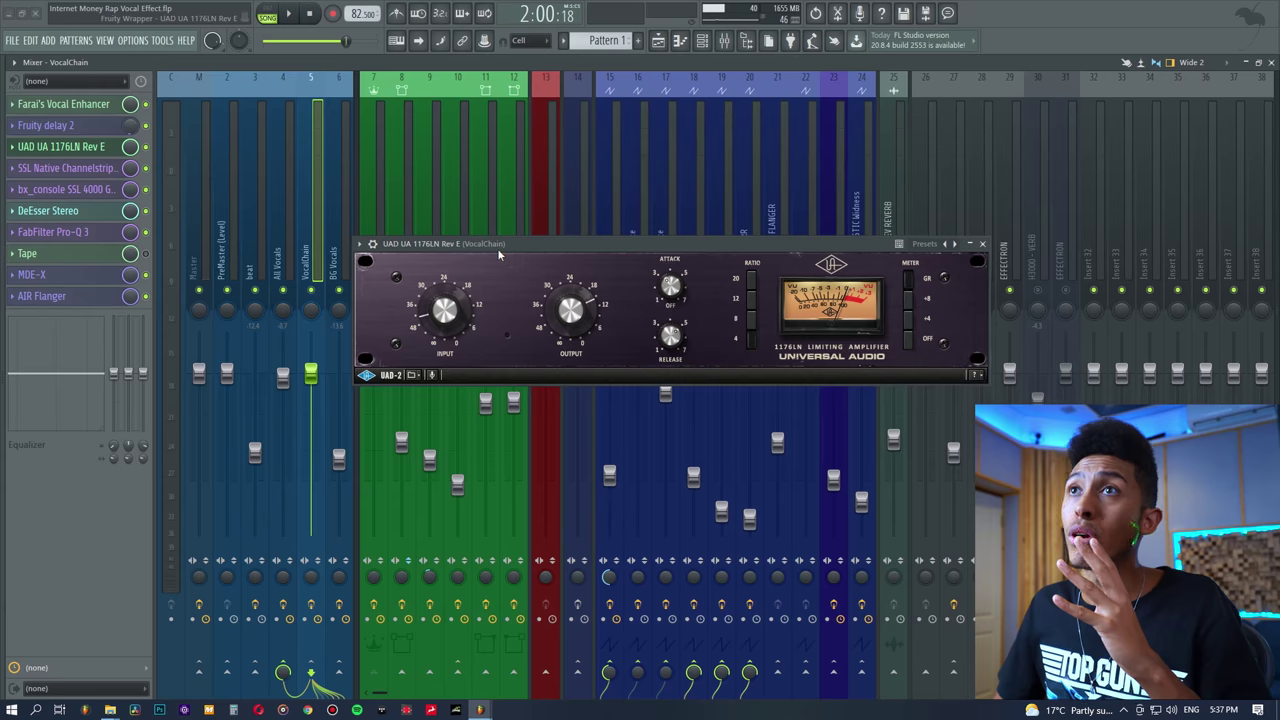
pyautogui.doubleClick(497, 248)
pyautogui.click(476, 246)
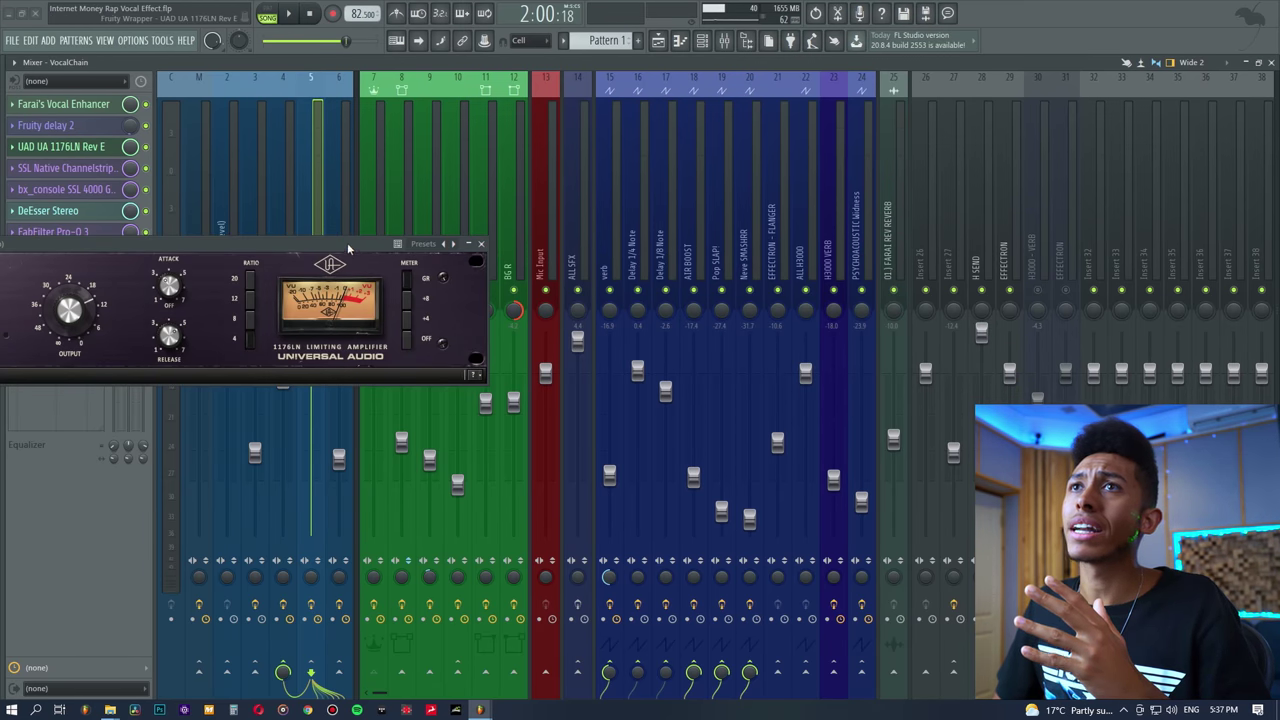
pyautogui.moveTo(347, 242); pyautogui.dragTo(860, 217)
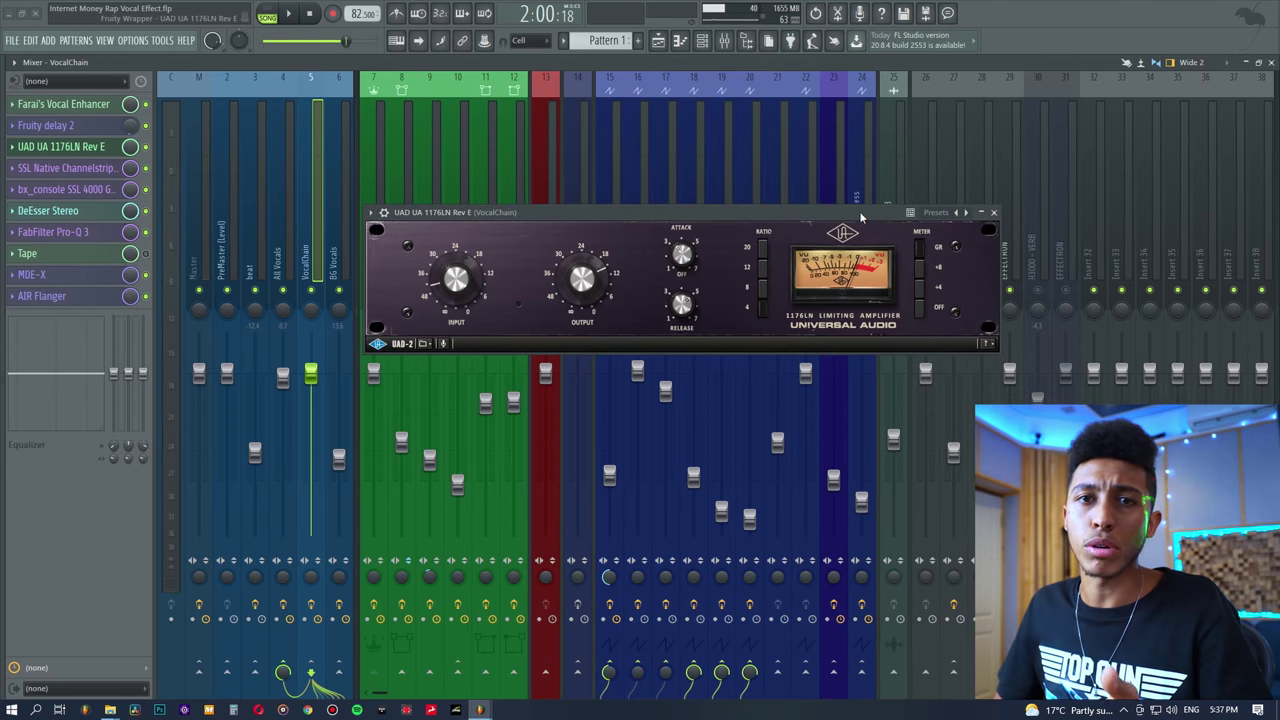
pyautogui.moveTo(778, 211); pyautogui.dragTo(780, 197)
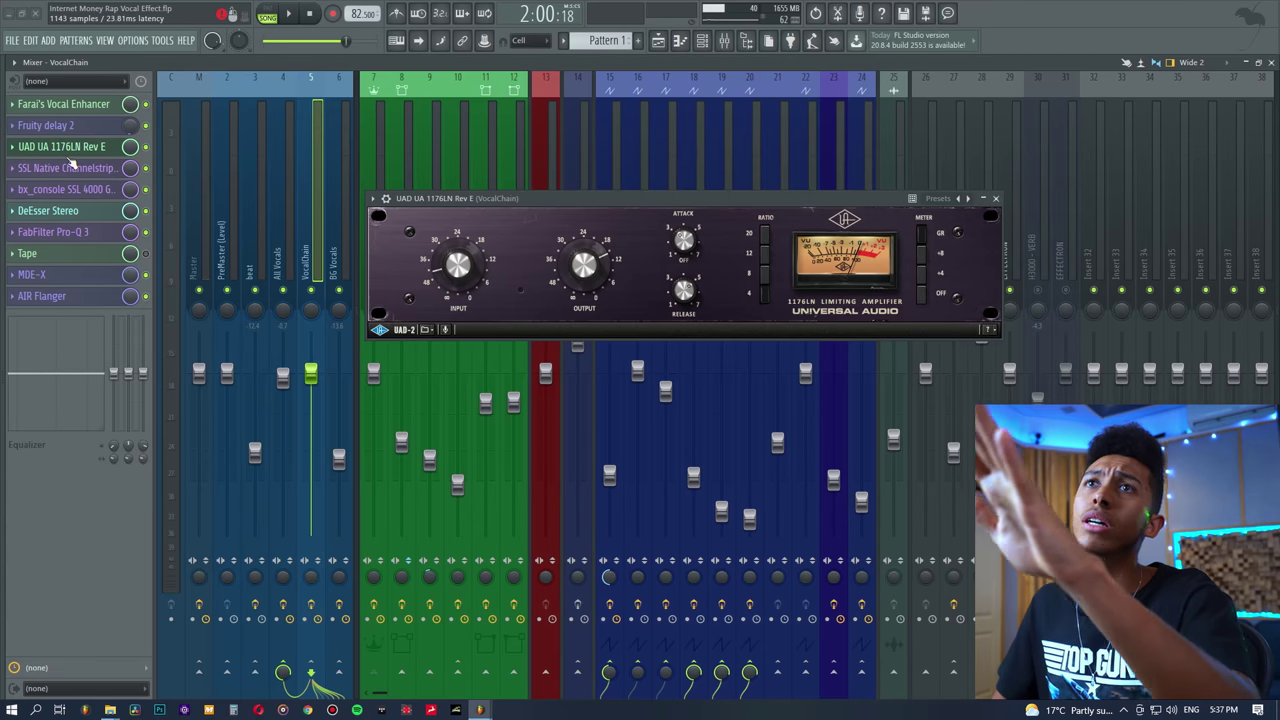
pyautogui.moveTo(464, 202); pyautogui.dragTo(430, 181)
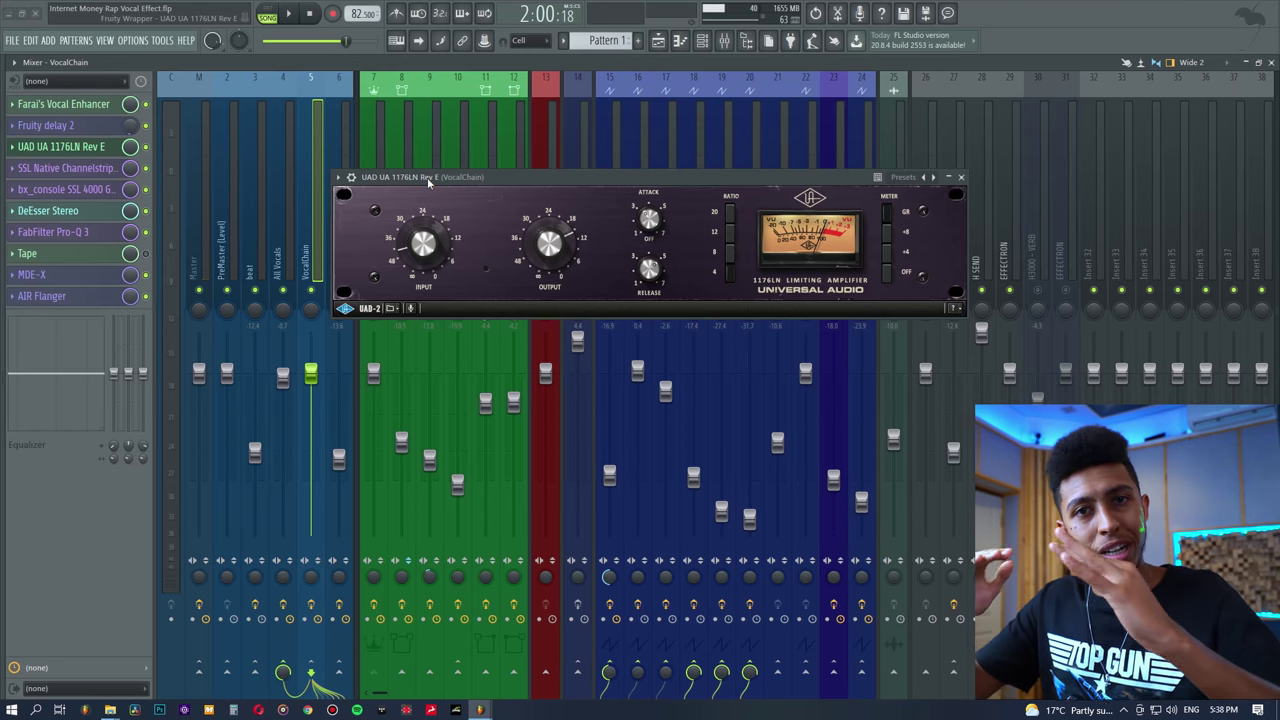
pyautogui.moveTo(428, 181); pyautogui.dragTo(428, 160)
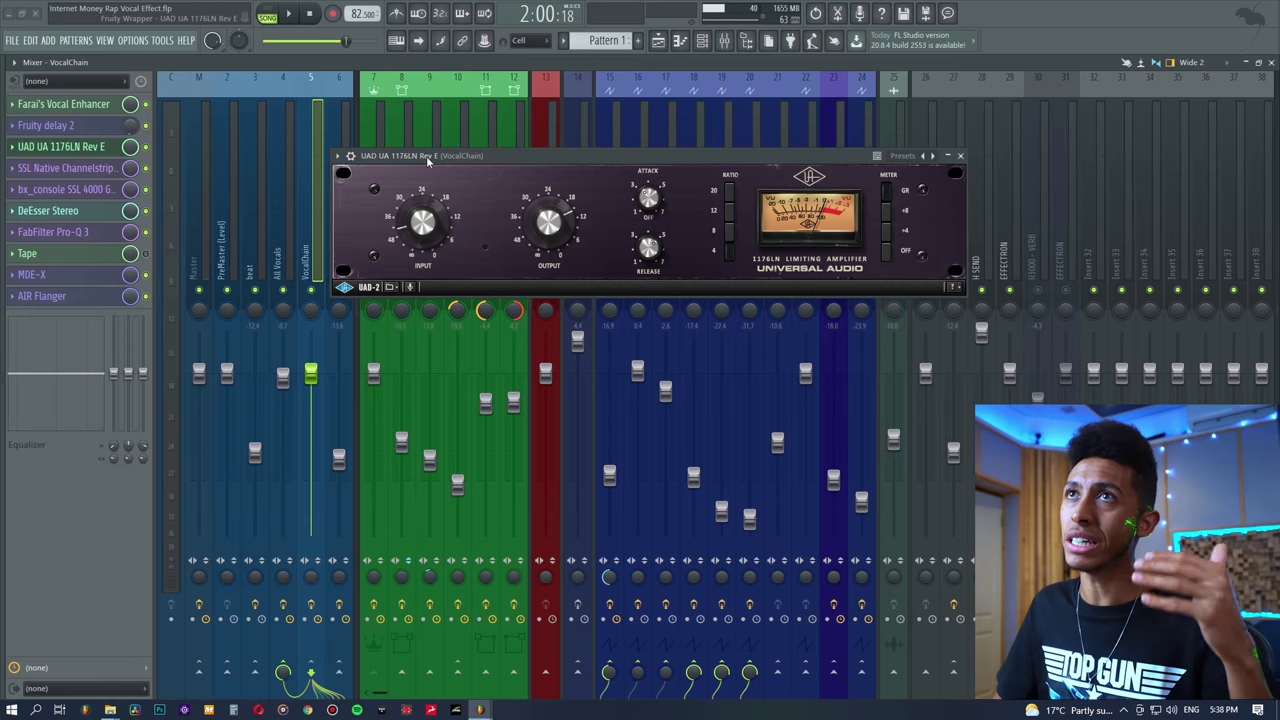
pyautogui.moveTo(427, 159); pyautogui.dragTo(429, 168)
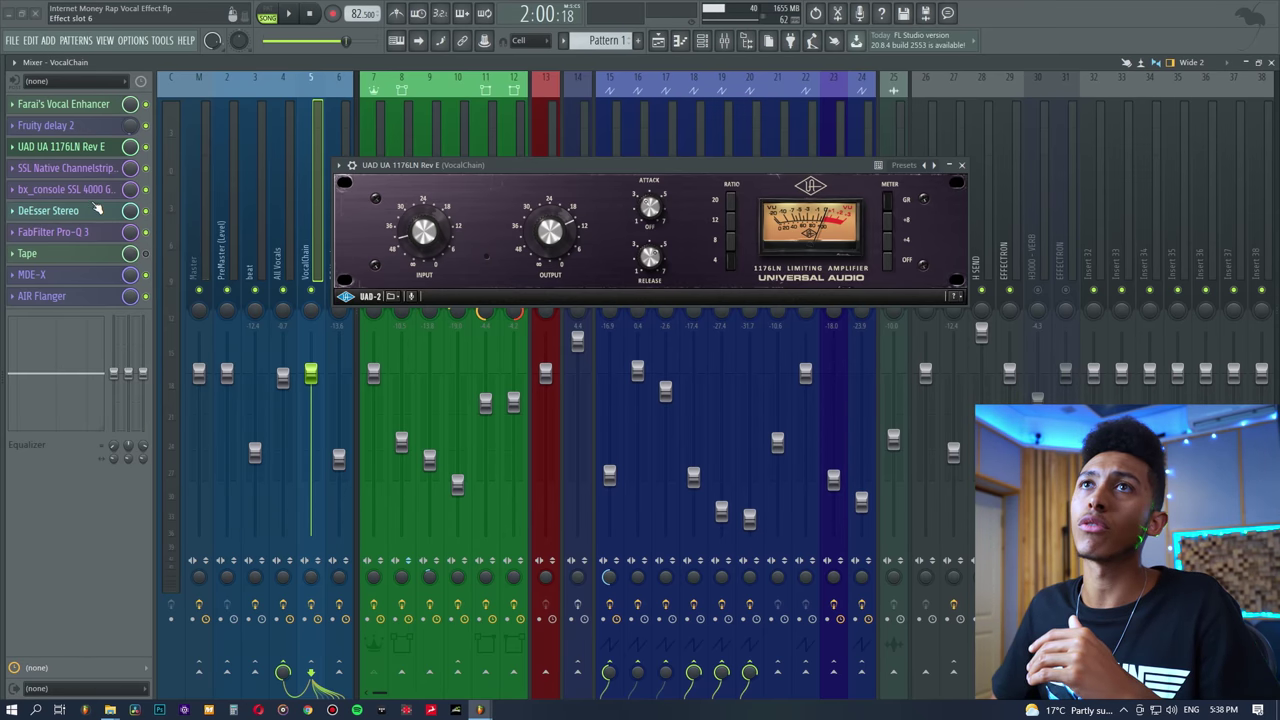
# - Open the VocalChain's SSL Native Channelstrip and bypass every other effect on the track except AIR Flanger
pyautogui.click(68, 168)
pyautogui.moveTo(626, 210); pyautogui.dragTo(592, 154)
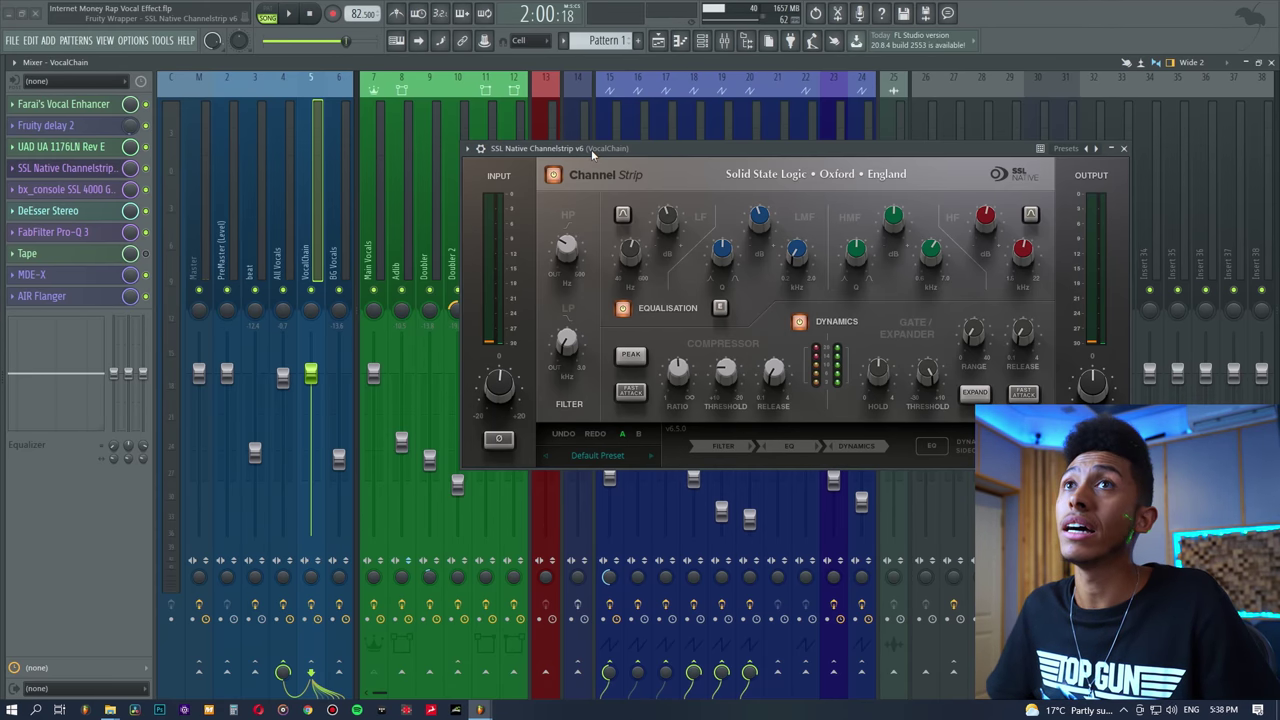
pyautogui.rightClick(148, 169)
pyautogui.click(146, 296)
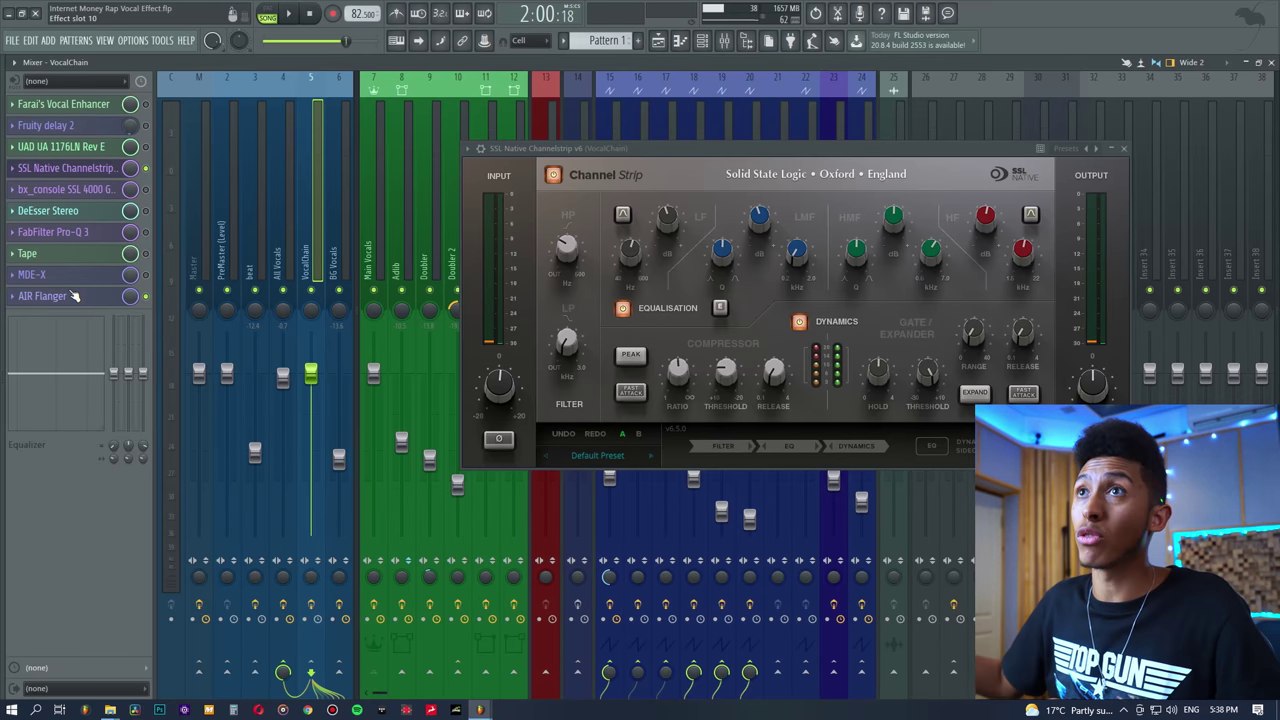
# - Play the song from about bar 40 and watch the SSL Native Channelstrip's levels alongside the mixer
pyautogui.click(658, 40)
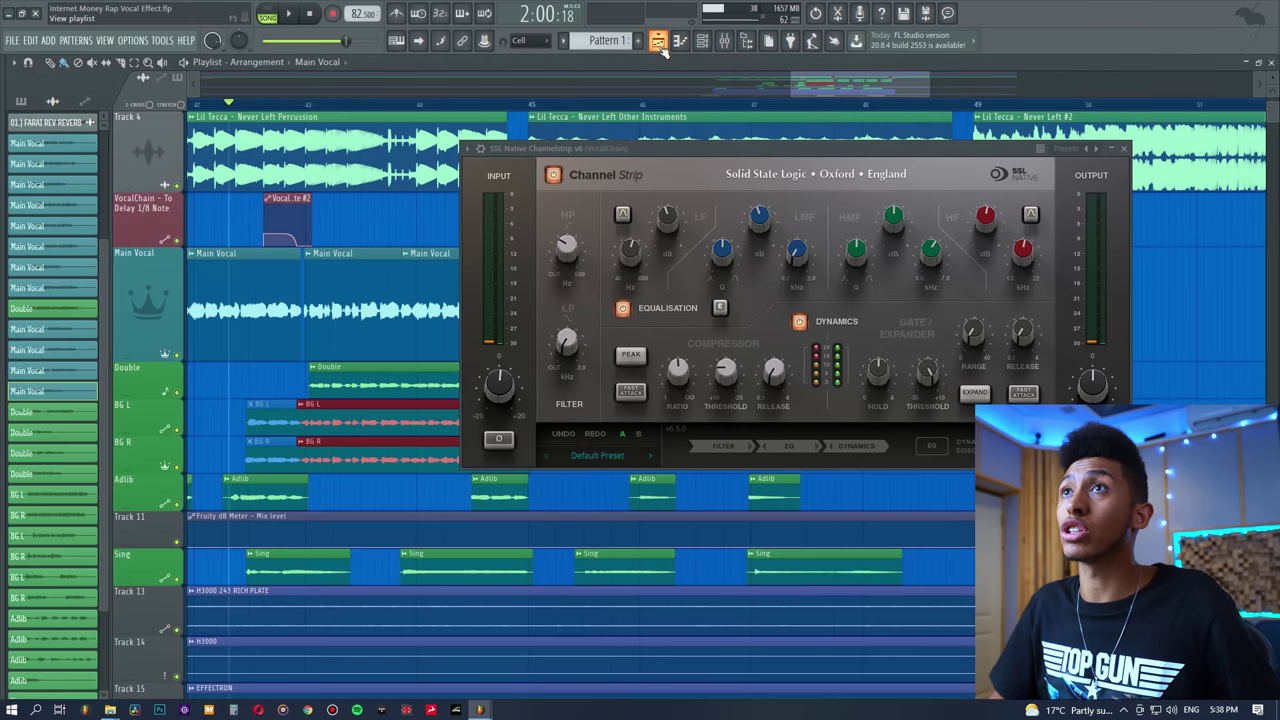
pyautogui.scroll(-5, 374, 110)
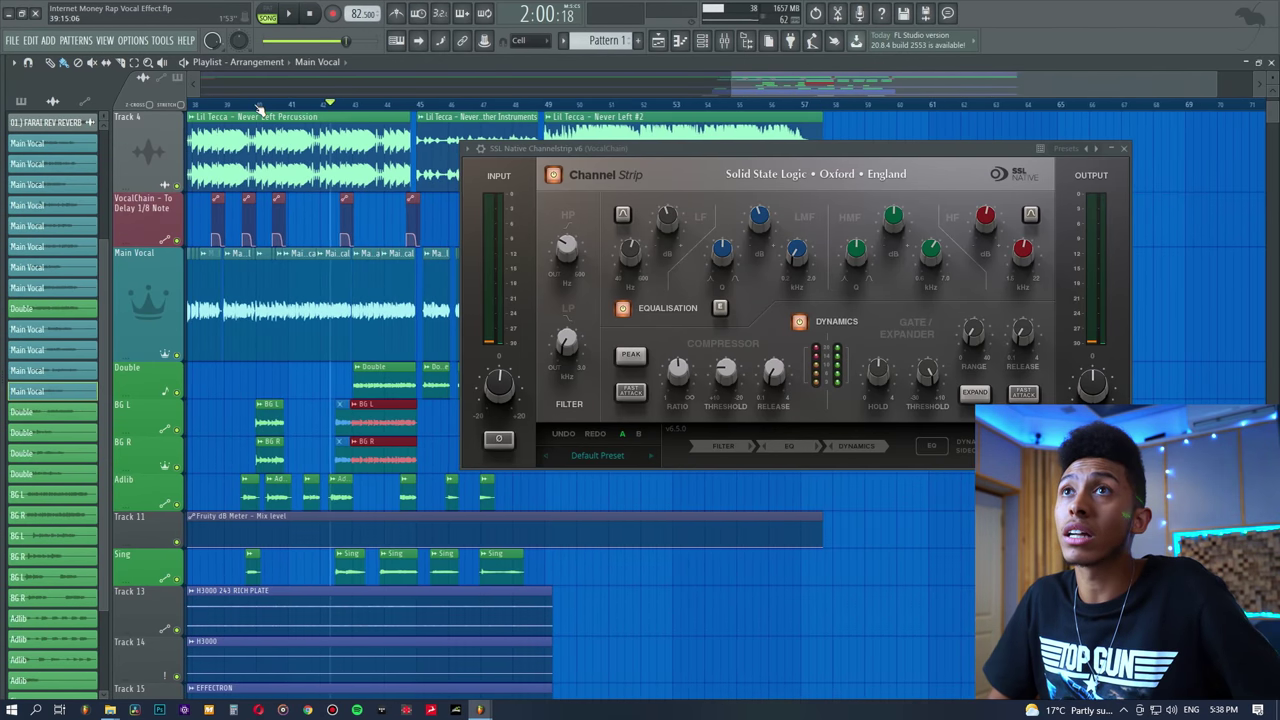
pyautogui.click(257, 105)
pyautogui.press('space')
pyautogui.press('F9')
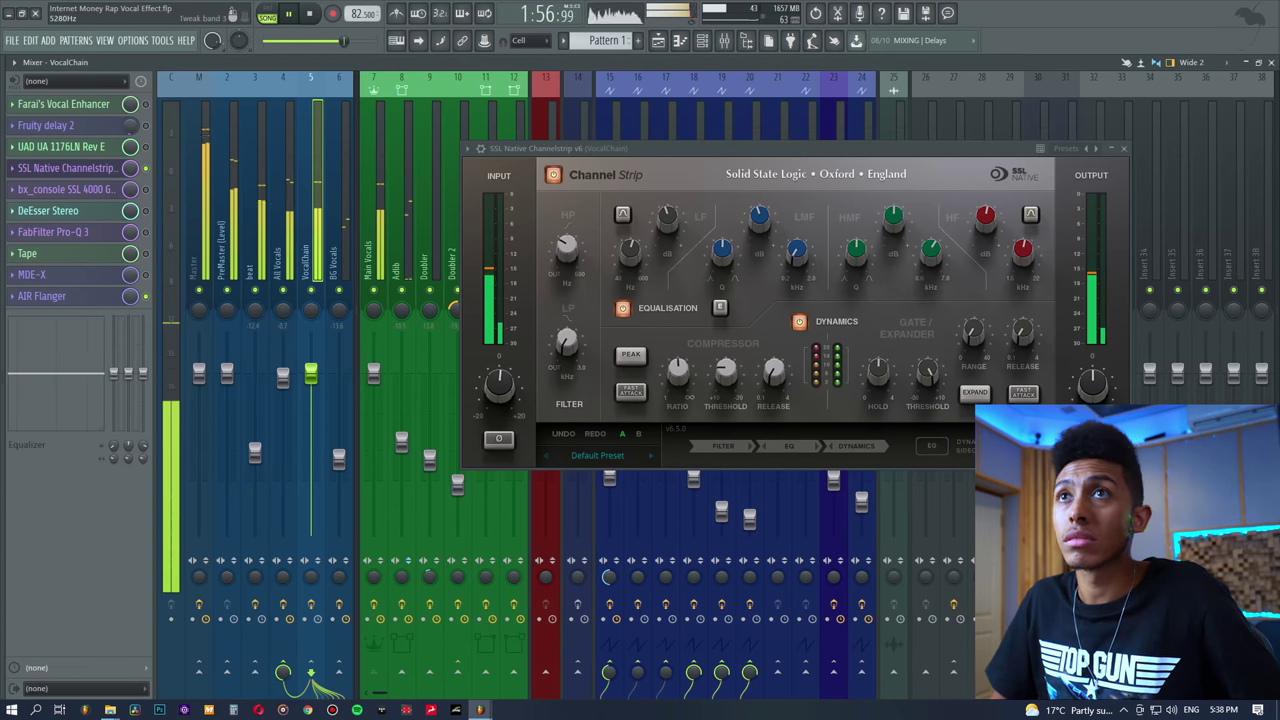
pyautogui.press('space')
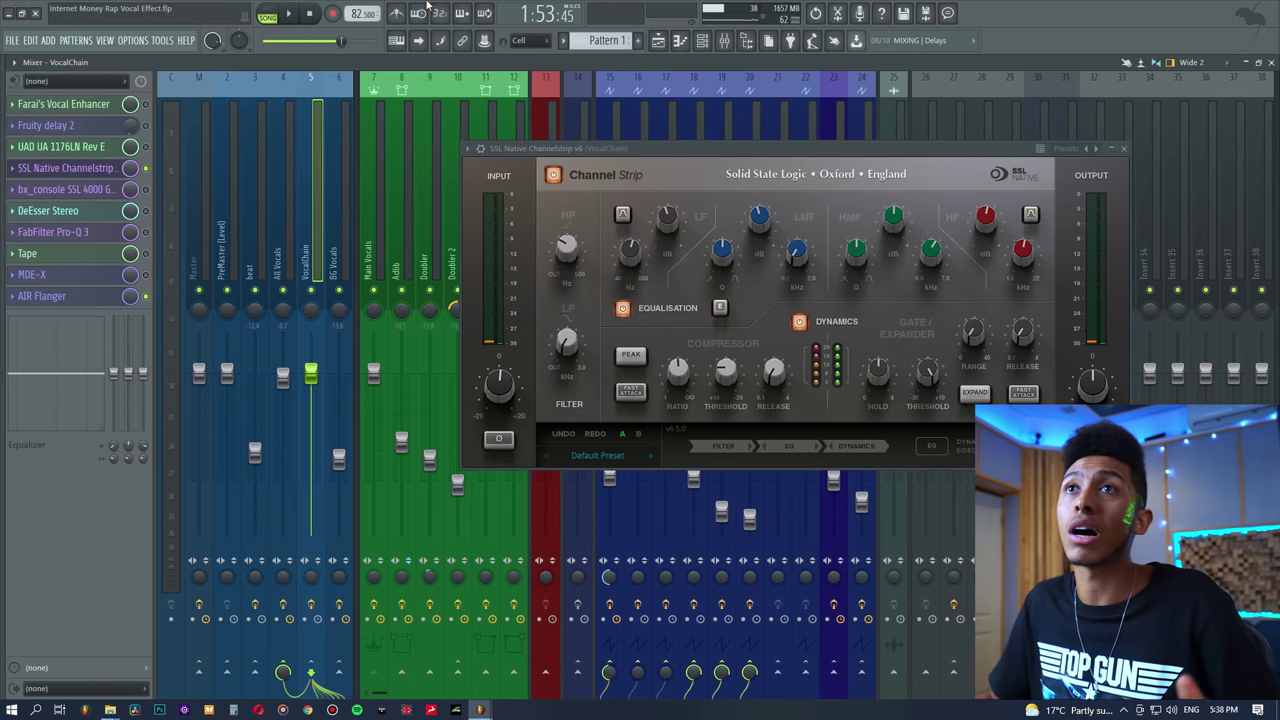
# - Replay the section with the SSL Native Channelstrip bypassed for comparison, and re-enable all the VocalChain effects
pyautogui.click(146, 169)
pyautogui.rightClick(147, 172)
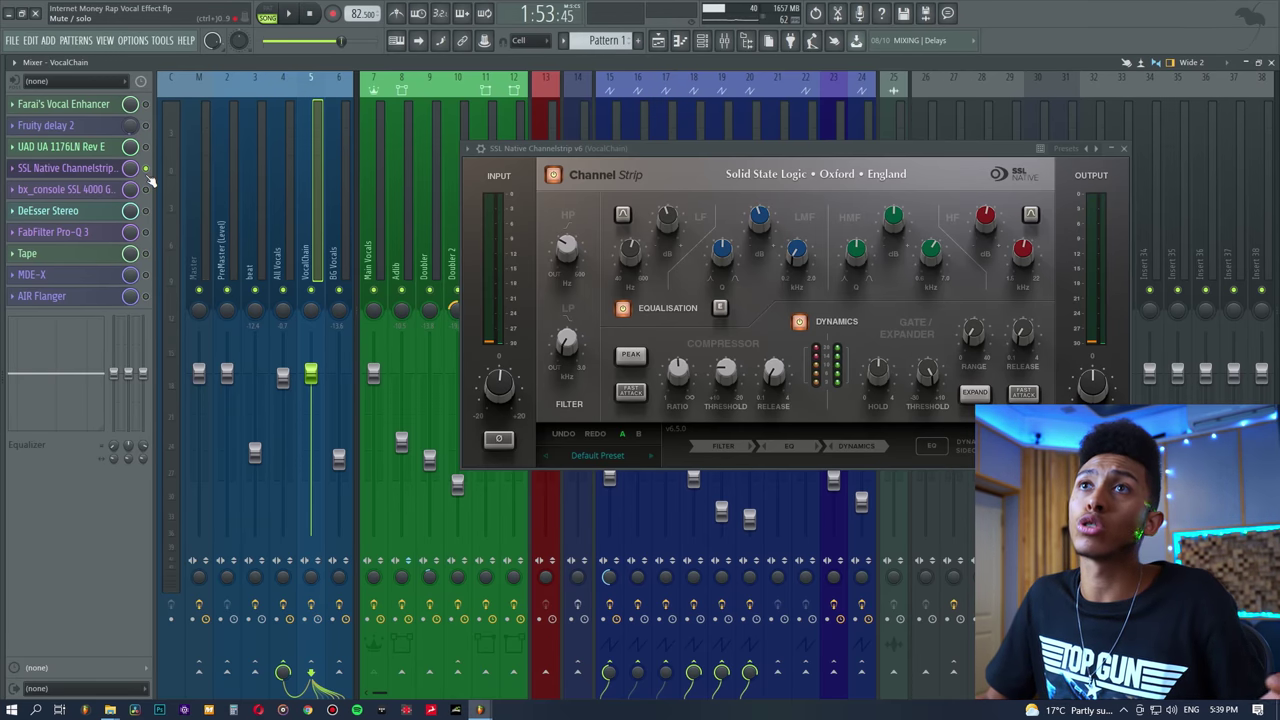
pyautogui.press('space')
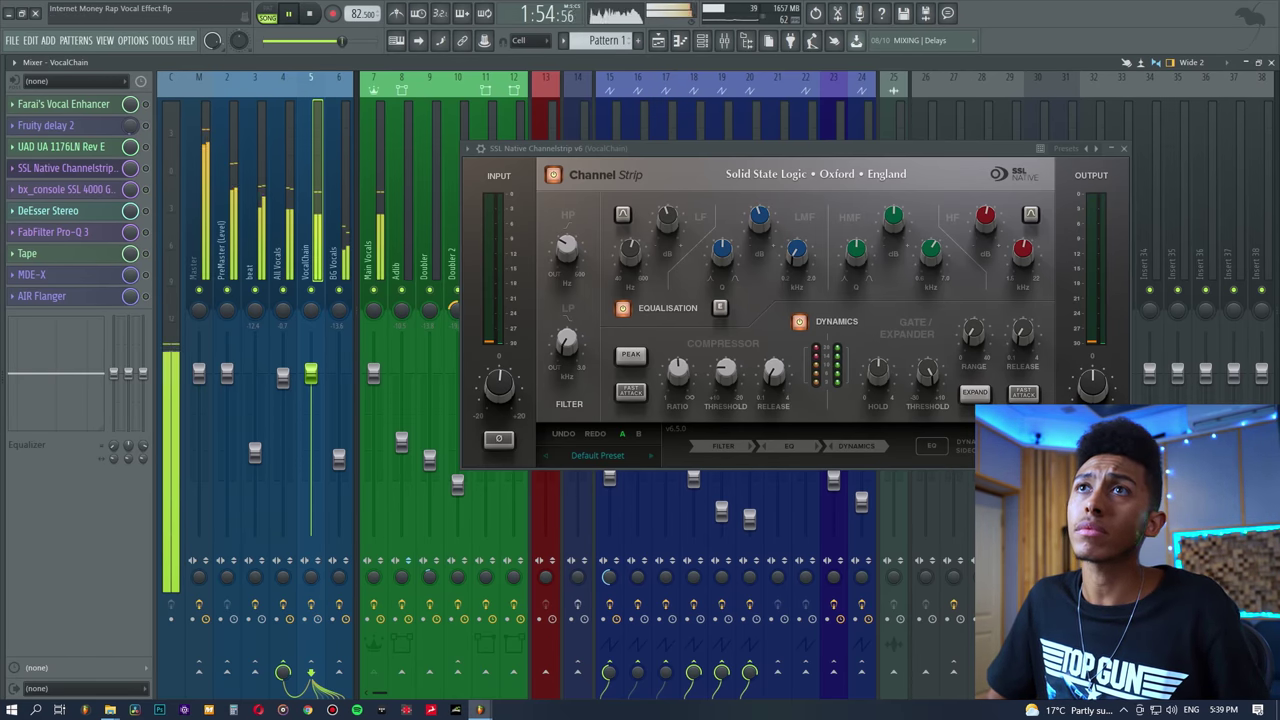
pyautogui.press('space')
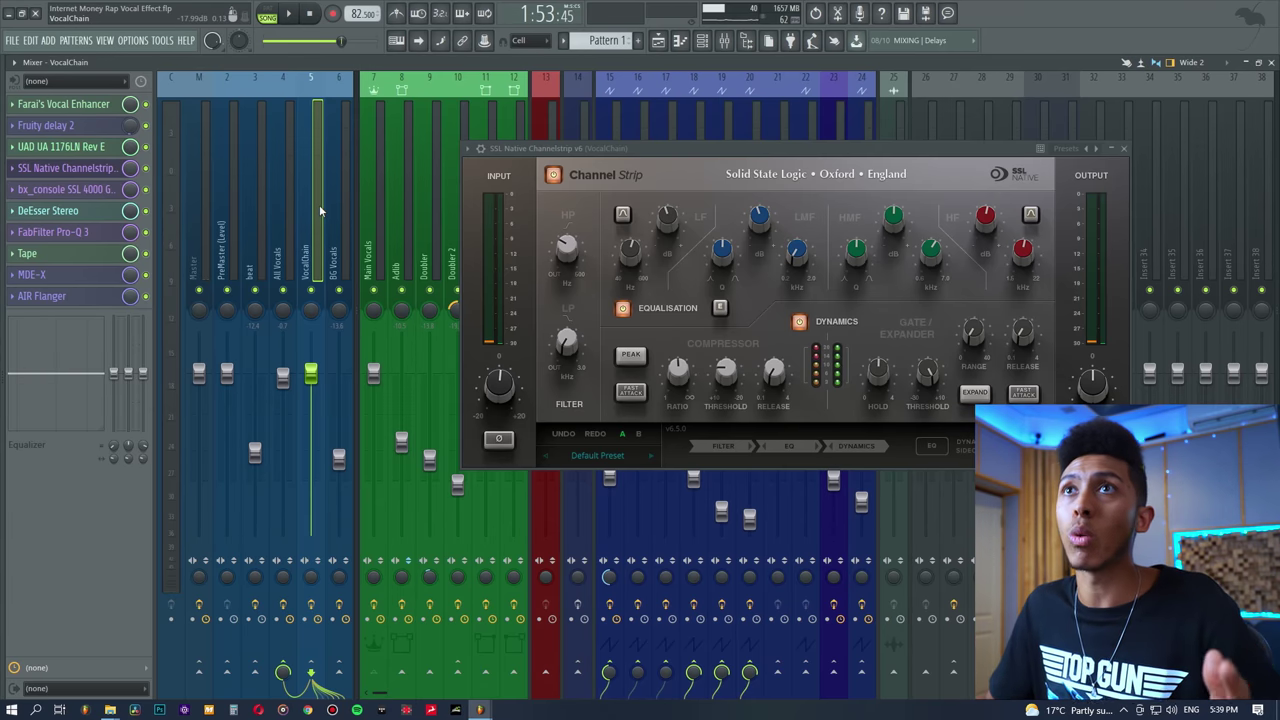
pyautogui.moveTo(584, 165); pyautogui.dragTo(462, 161)
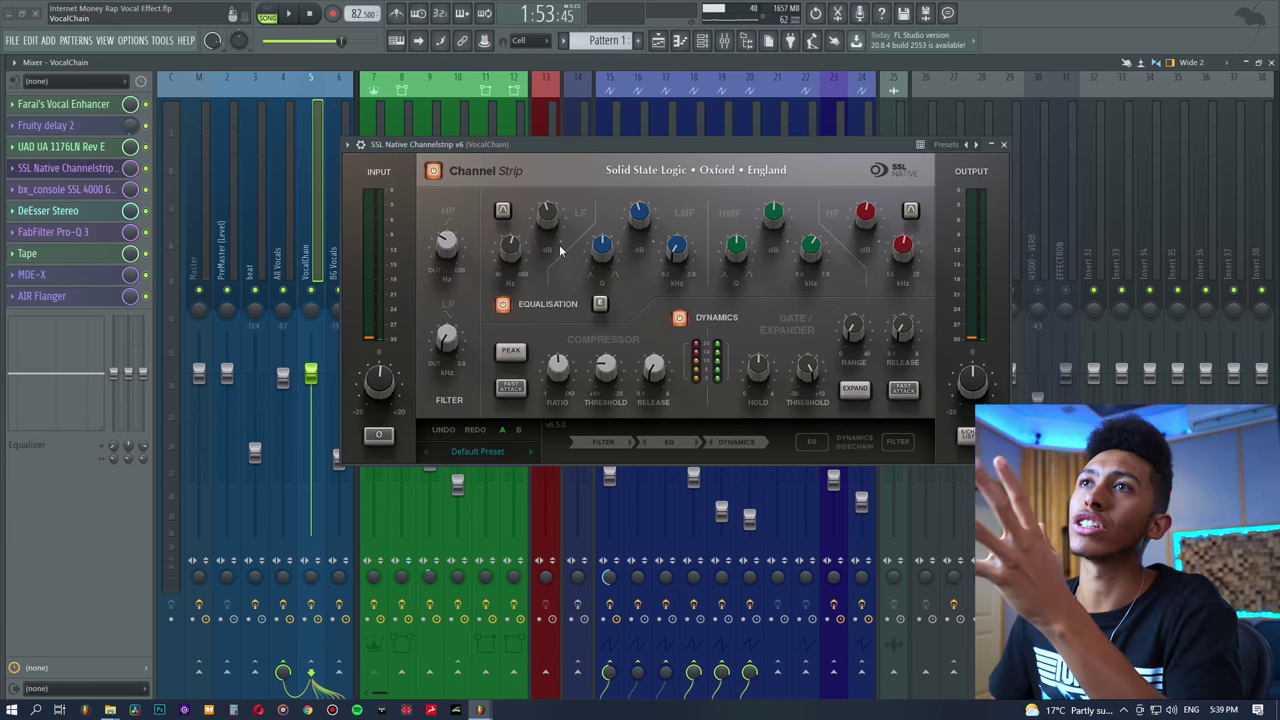
# - Glance at Farai's Vocal Enhancer, examine the SSL Native Channelstrip's HMF, HF and compressor release settings, and close the channelstrip
pyautogui.click(62, 104)
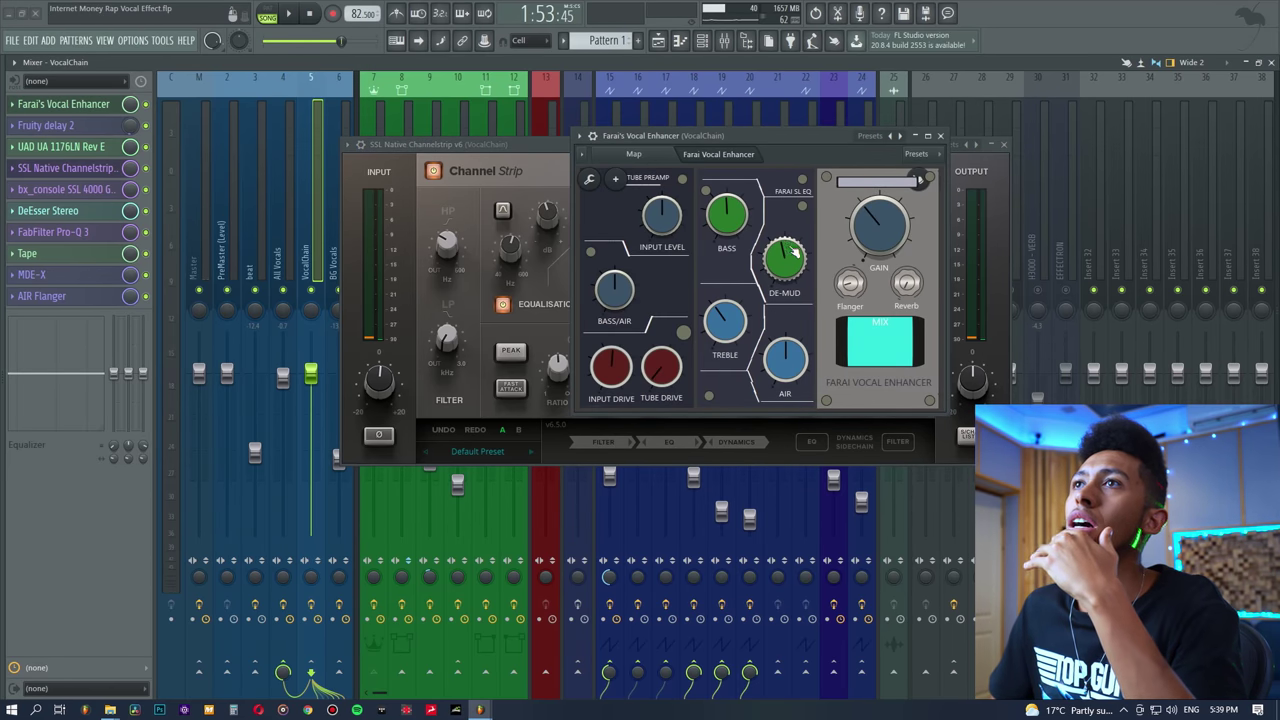
pyautogui.click(106, 104)
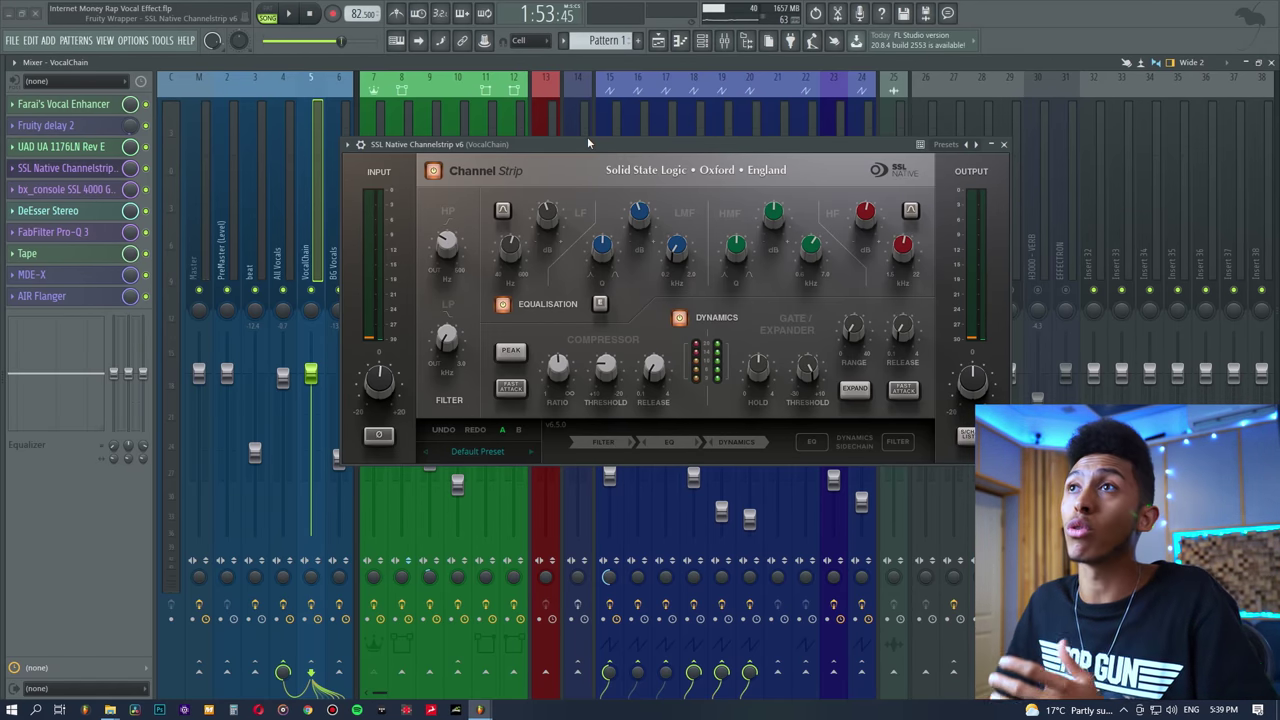
pyautogui.moveTo(813, 250)
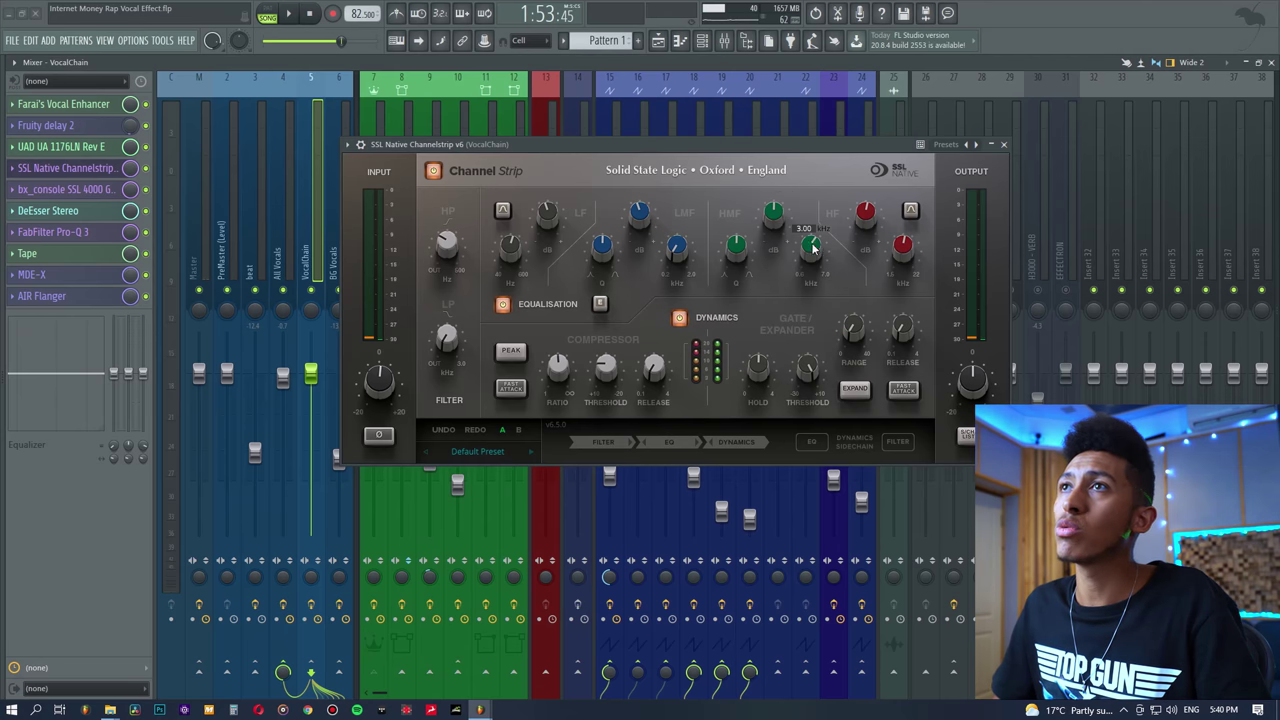
pyautogui.moveTo(905, 248)
pyautogui.moveTo(858, 216)
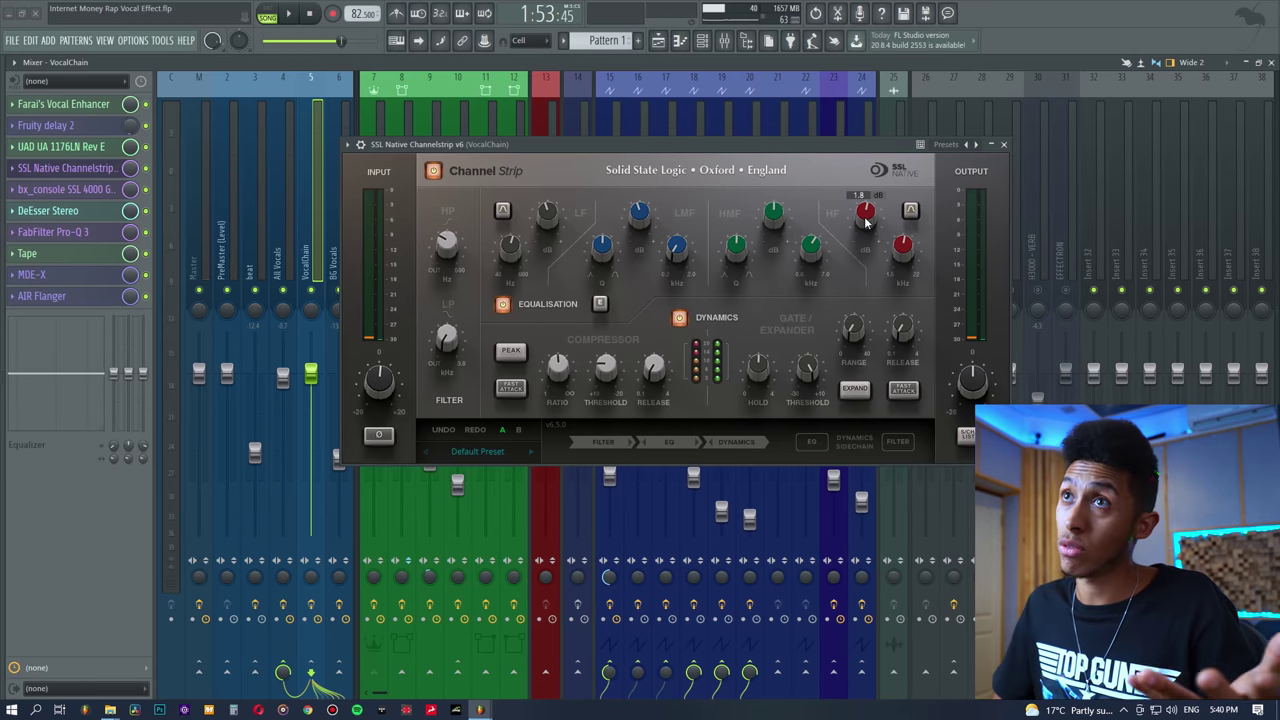
pyautogui.moveTo(660, 368)
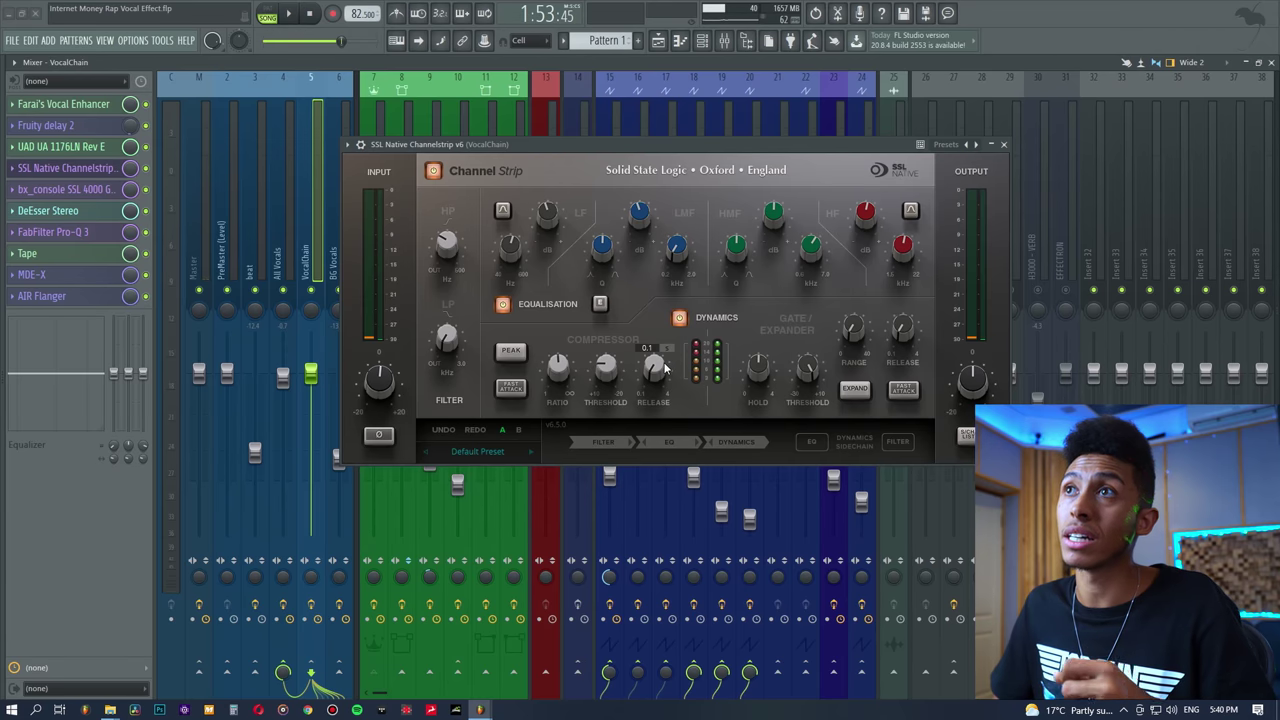
pyautogui.click(100, 168)
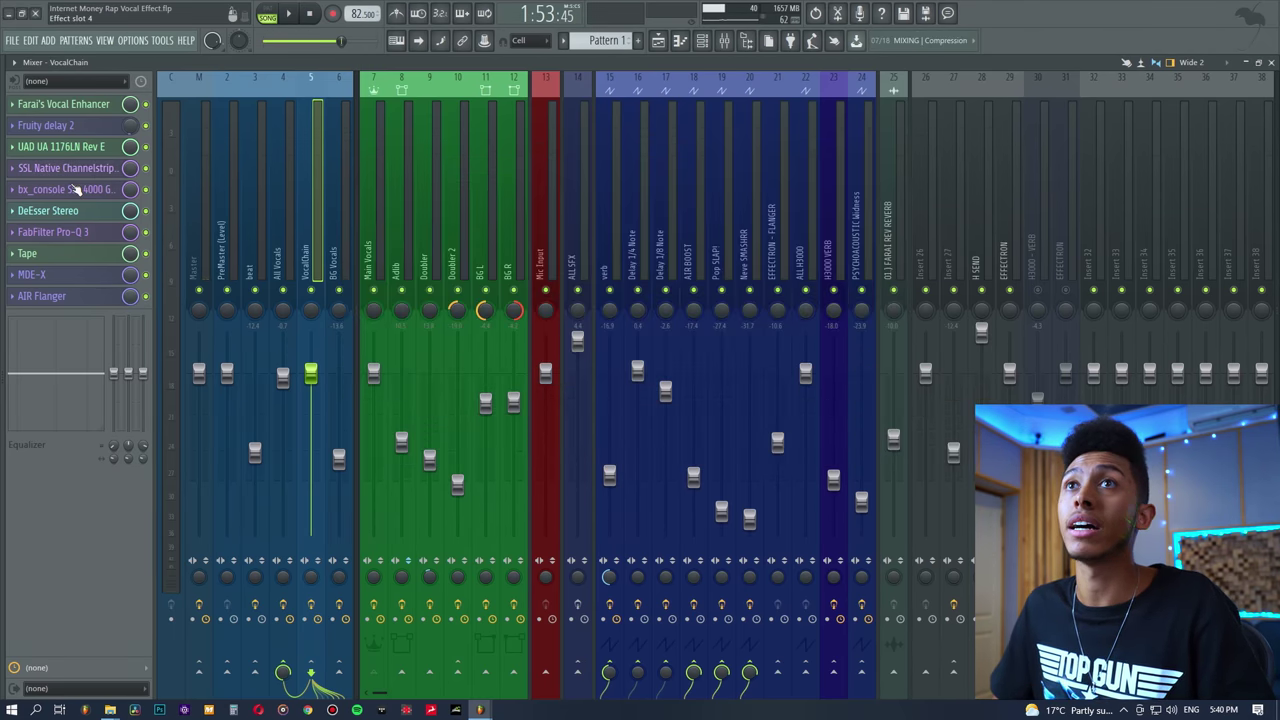
# - Open the VocalChain's bx_console SSL 4000 G and compare it side by side with the SSL Native Channelstrip, leaving only the console open
pyautogui.click(75, 193)
pyautogui.moveTo(723, 97); pyautogui.dragTo(636, 99)
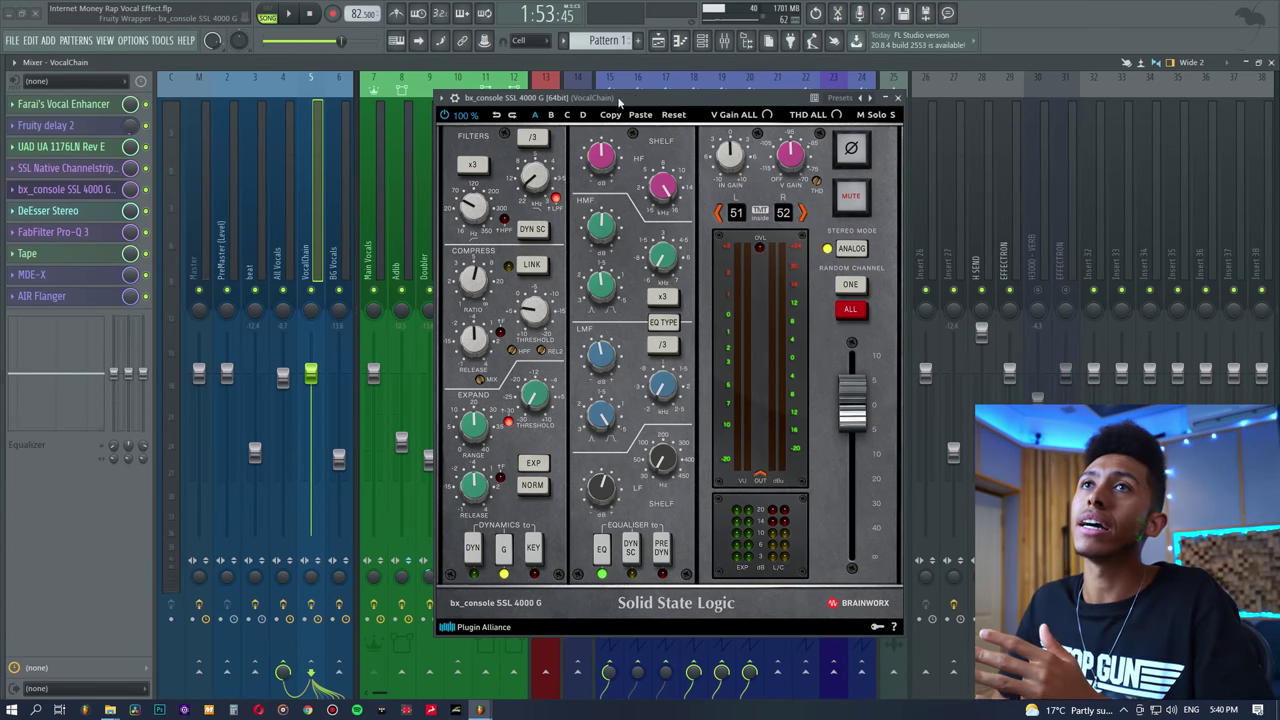
pyautogui.click(90, 168)
pyautogui.moveTo(622, 97); pyautogui.dragTo(915, 91)
pyautogui.moveTo(563, 148); pyautogui.dragTo(469, 162)
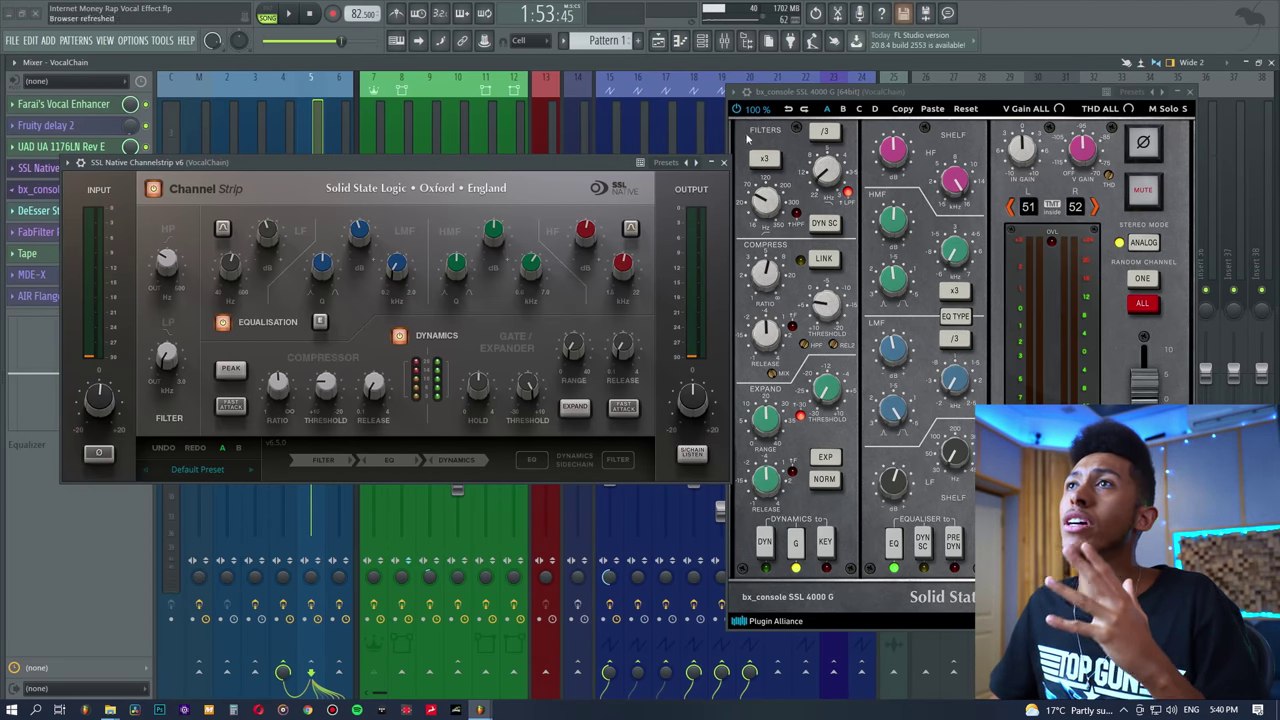
pyautogui.click(724, 163)
pyautogui.moveTo(841, 93); pyautogui.dragTo(578, 99)
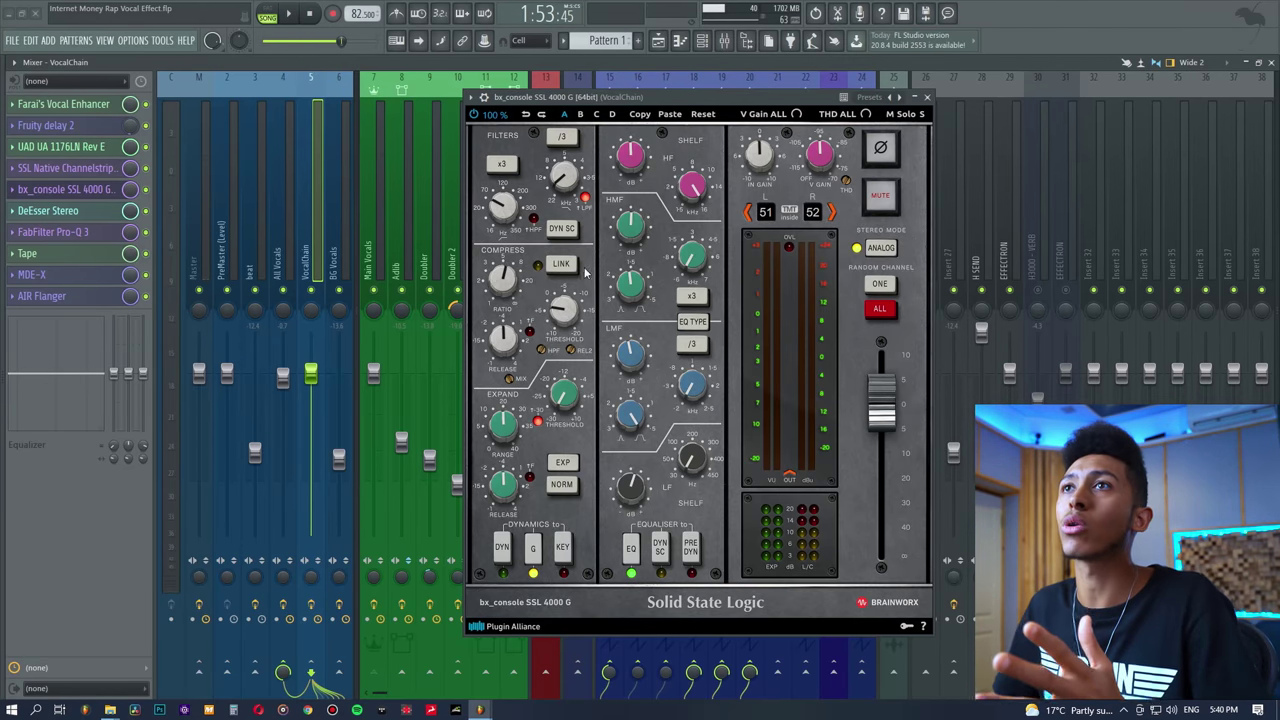
# - Examine the bx_console SSL 4000 G's low-pass filter and its HF, HMF, LMF and LF equaliser gains
pyautogui.moveTo(566, 175)
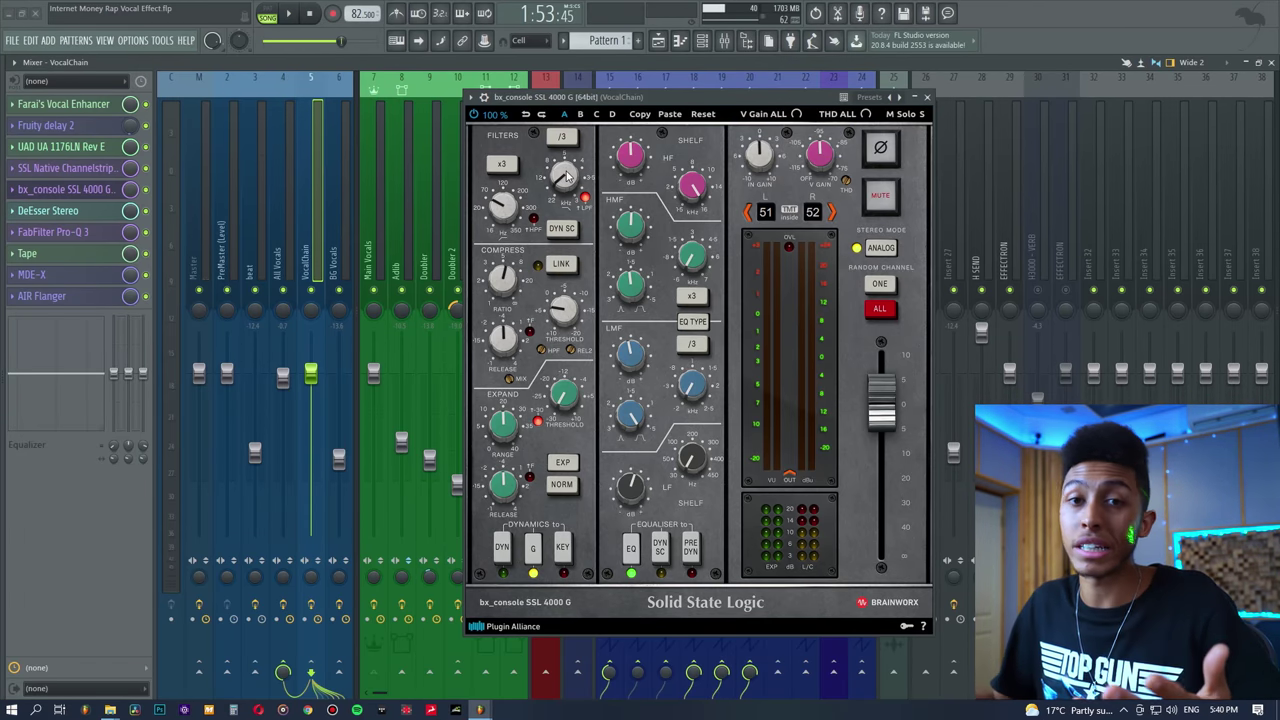
pyautogui.moveTo(631, 160)
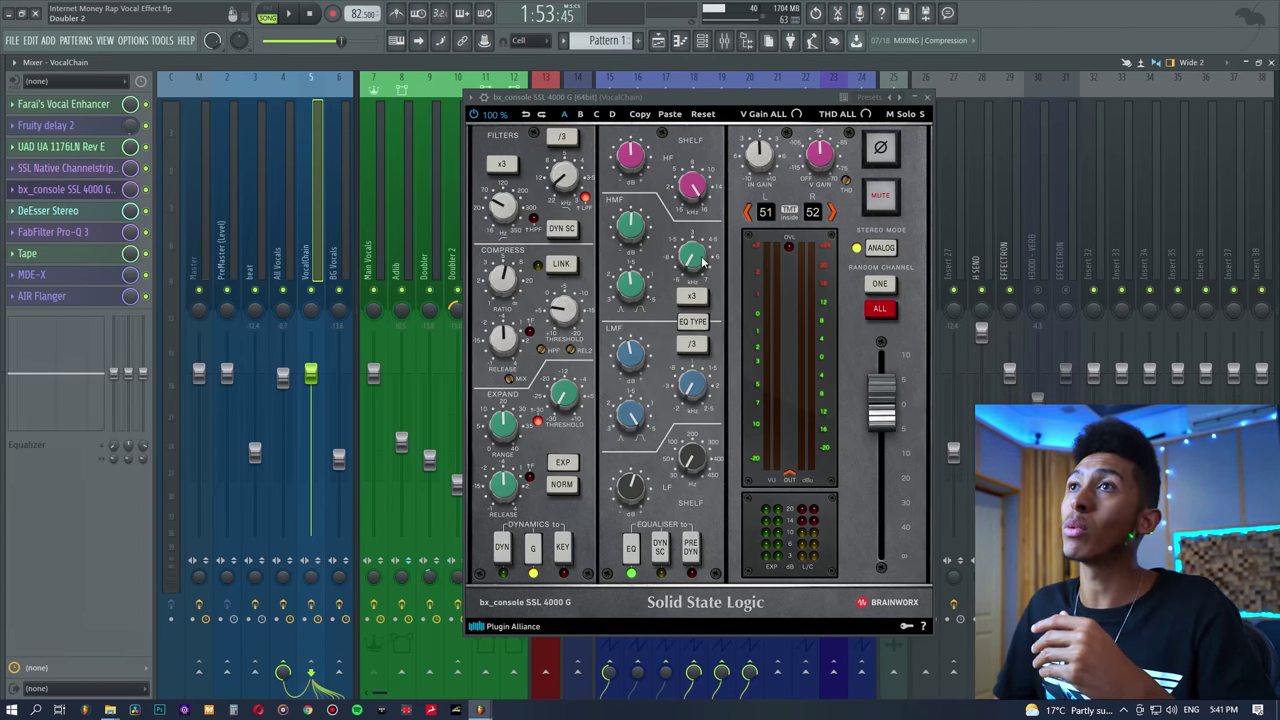
pyautogui.moveTo(634, 230)
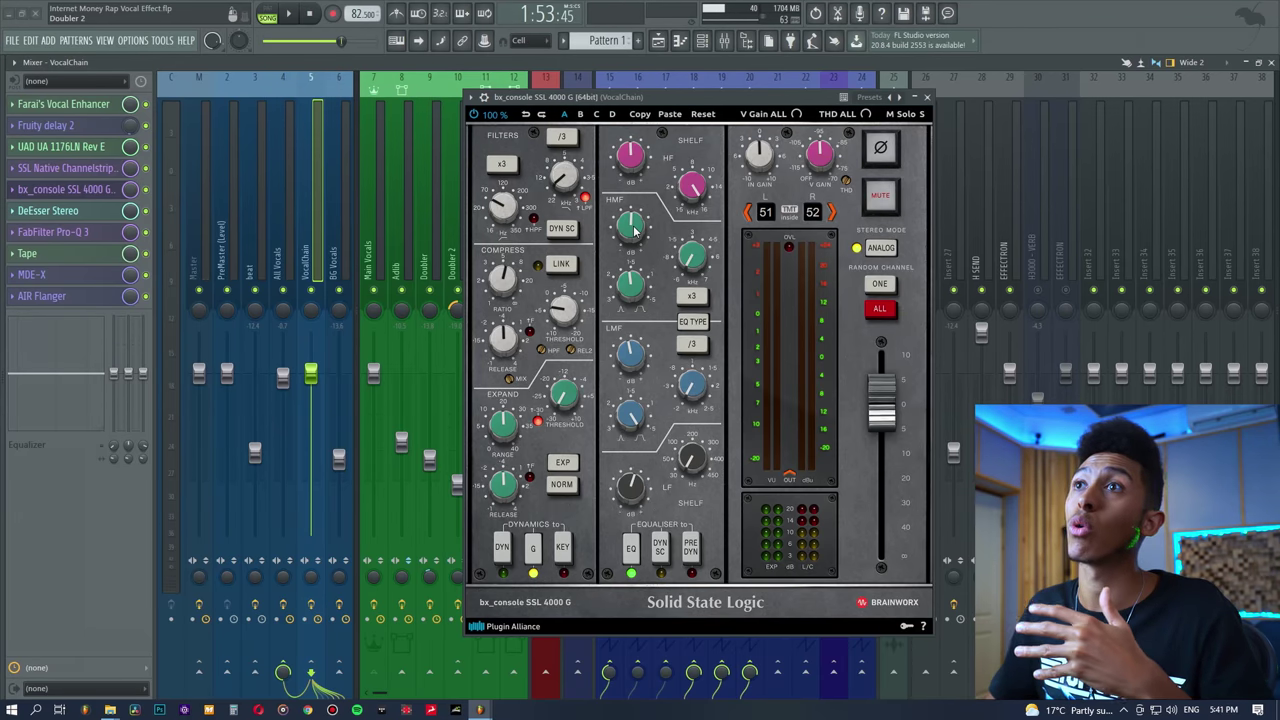
pyautogui.moveTo(632, 356)
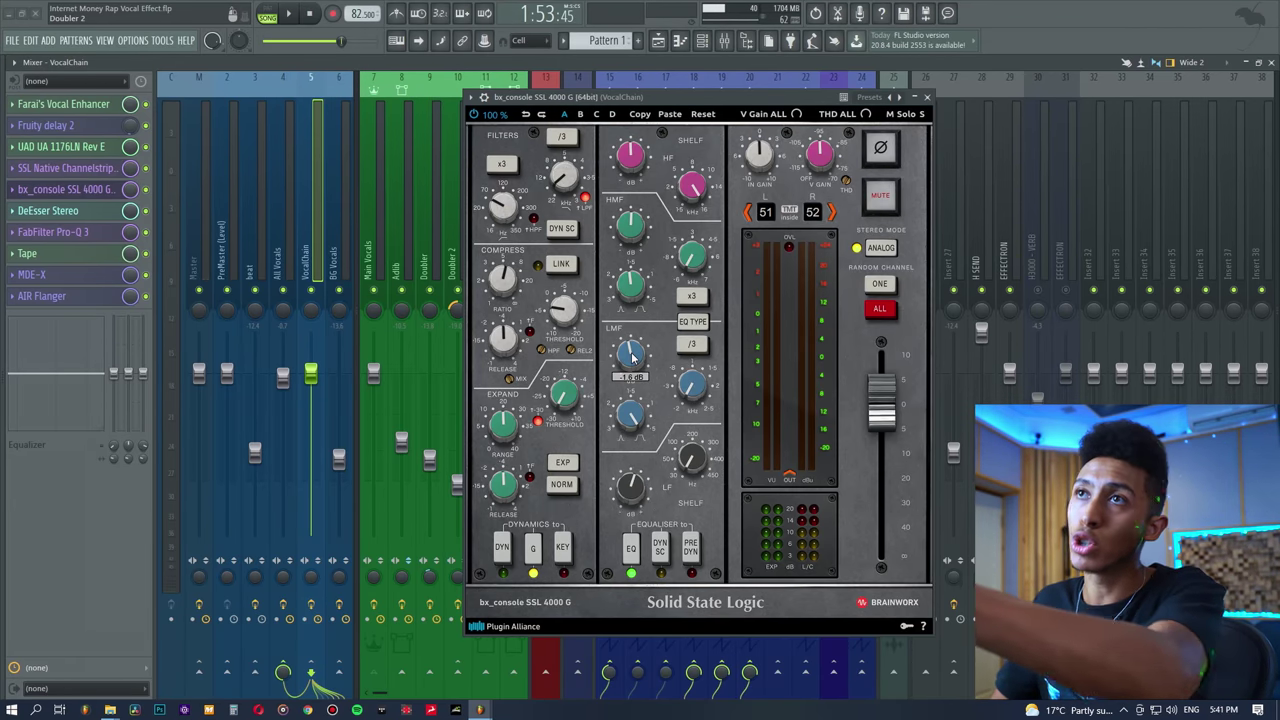
pyautogui.moveTo(636, 487)
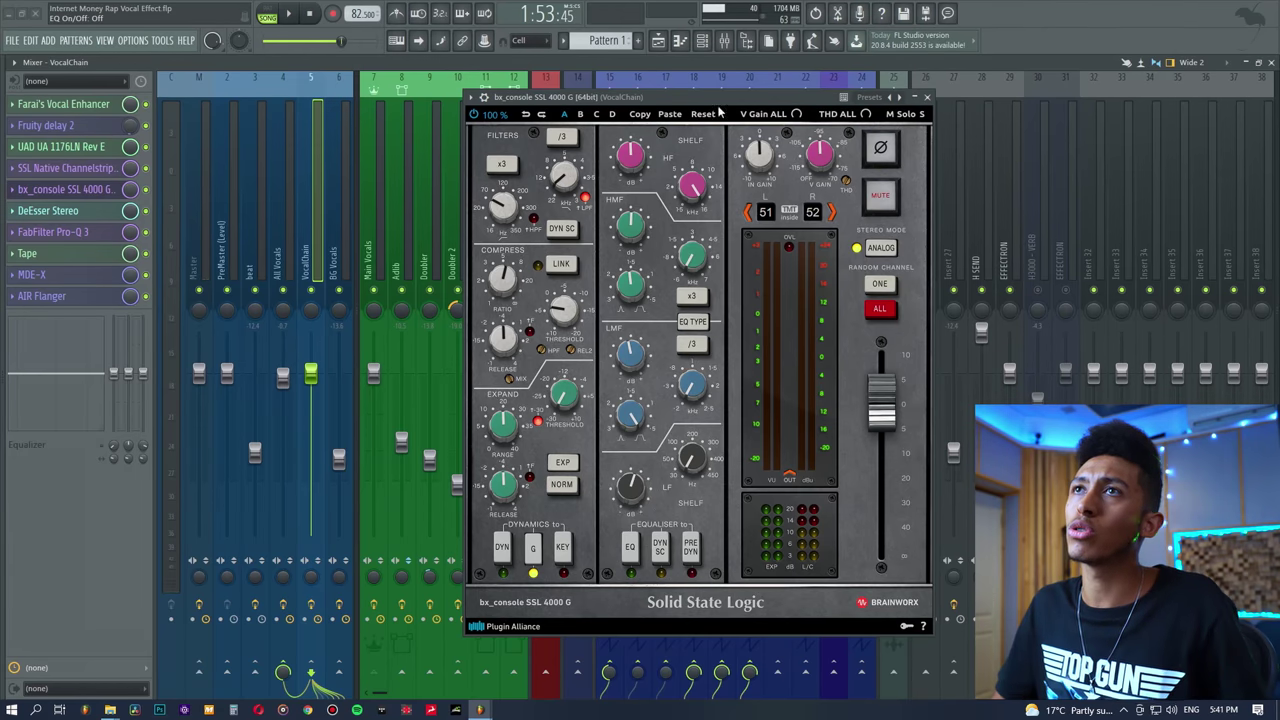
# - Play the section with the bx_console SSL 4000 G's equaliser off and on for comparison, leaving it enabled
pyautogui.press('space')
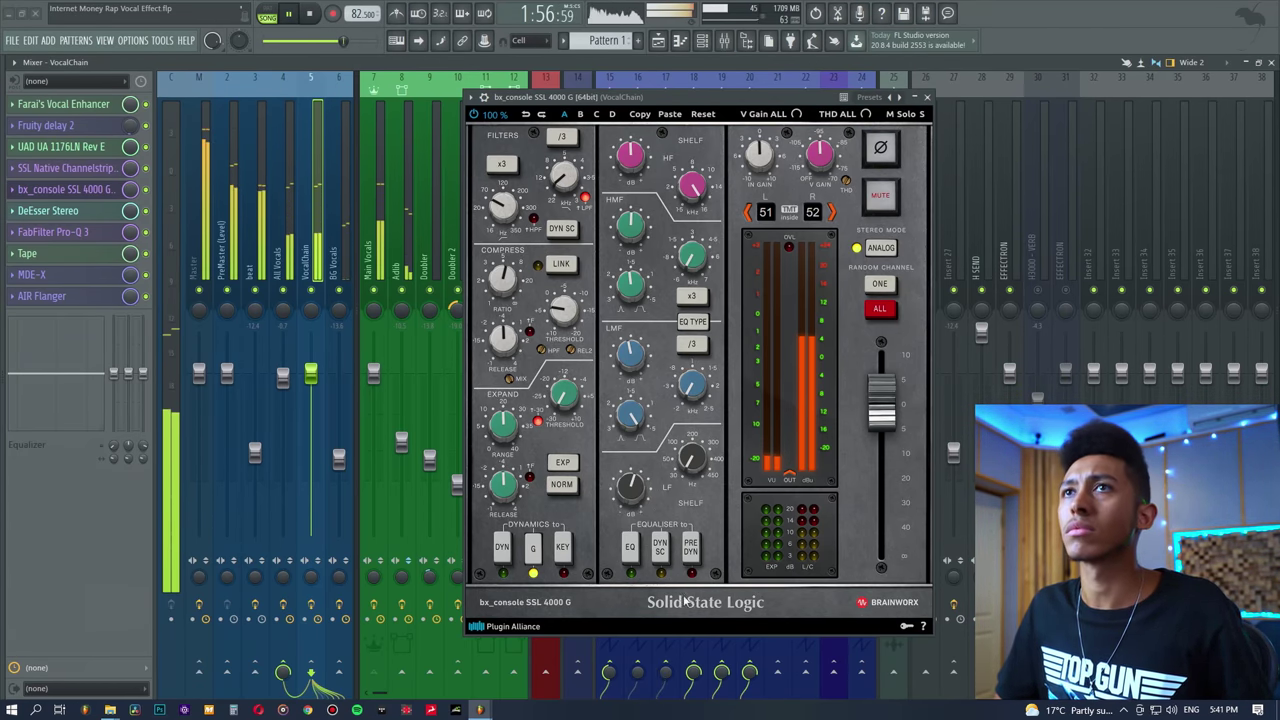
pyautogui.press('space')
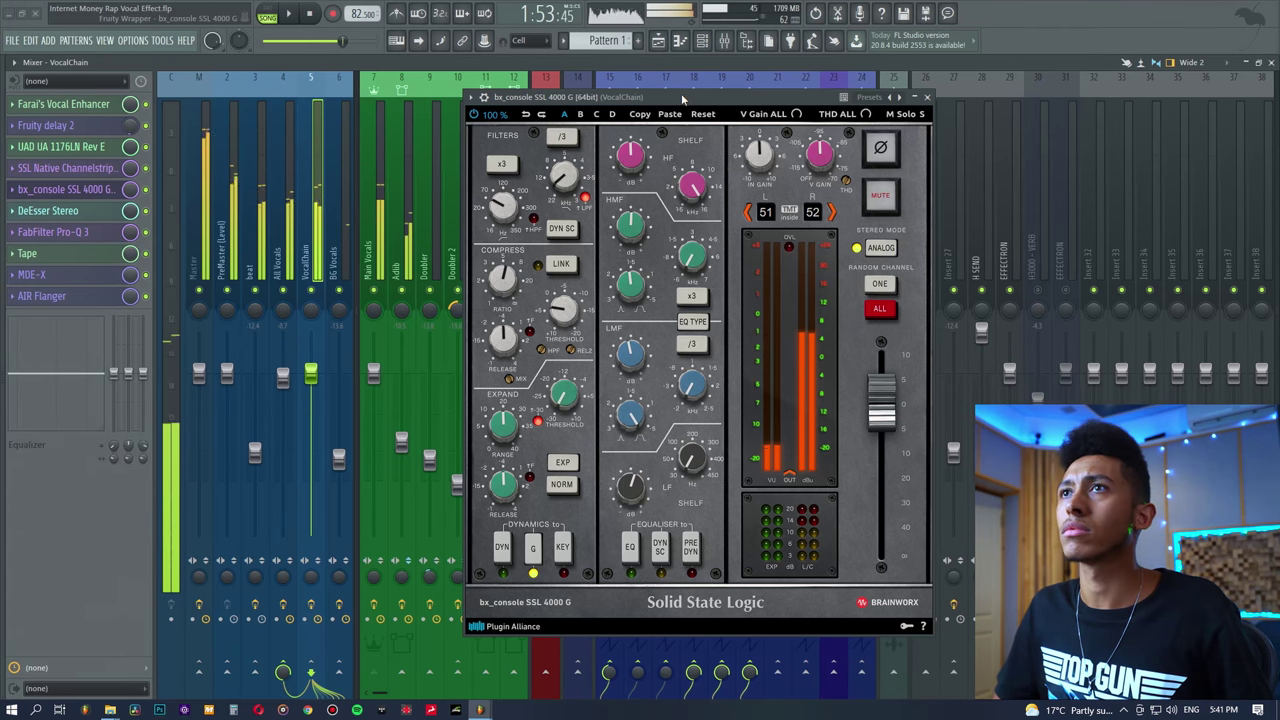
pyautogui.click(631, 549)
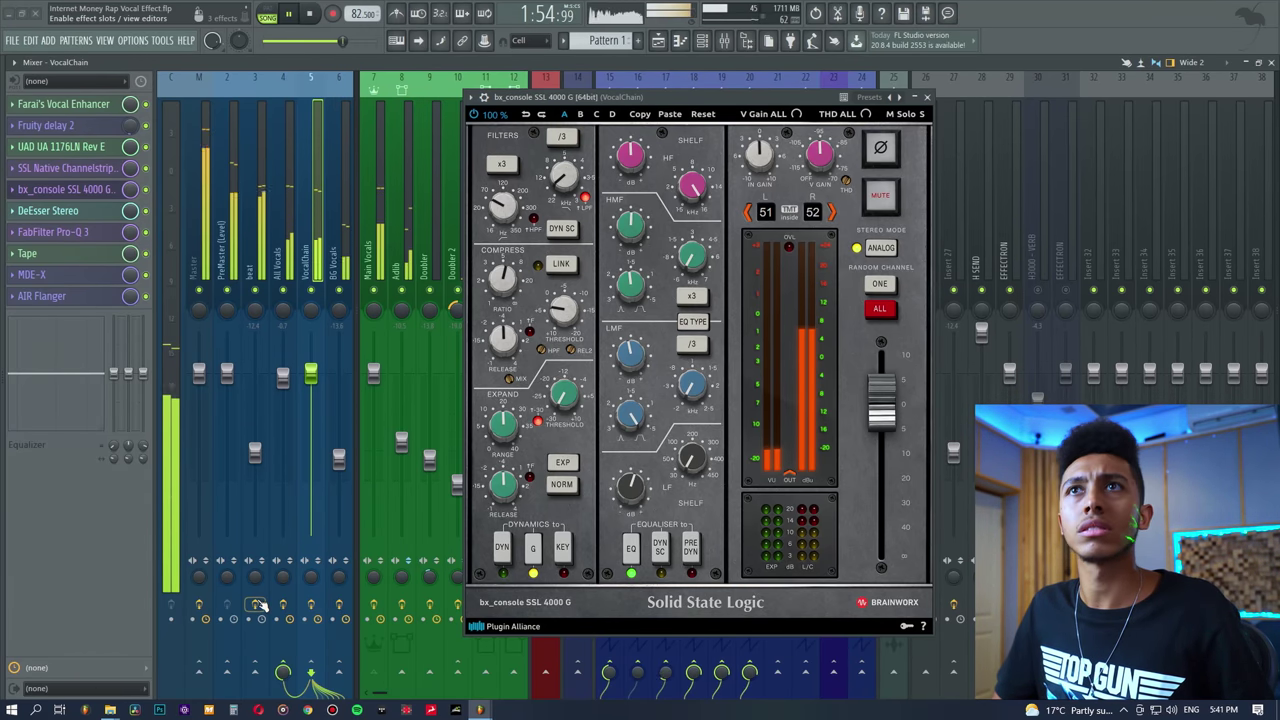
pyautogui.press('space')
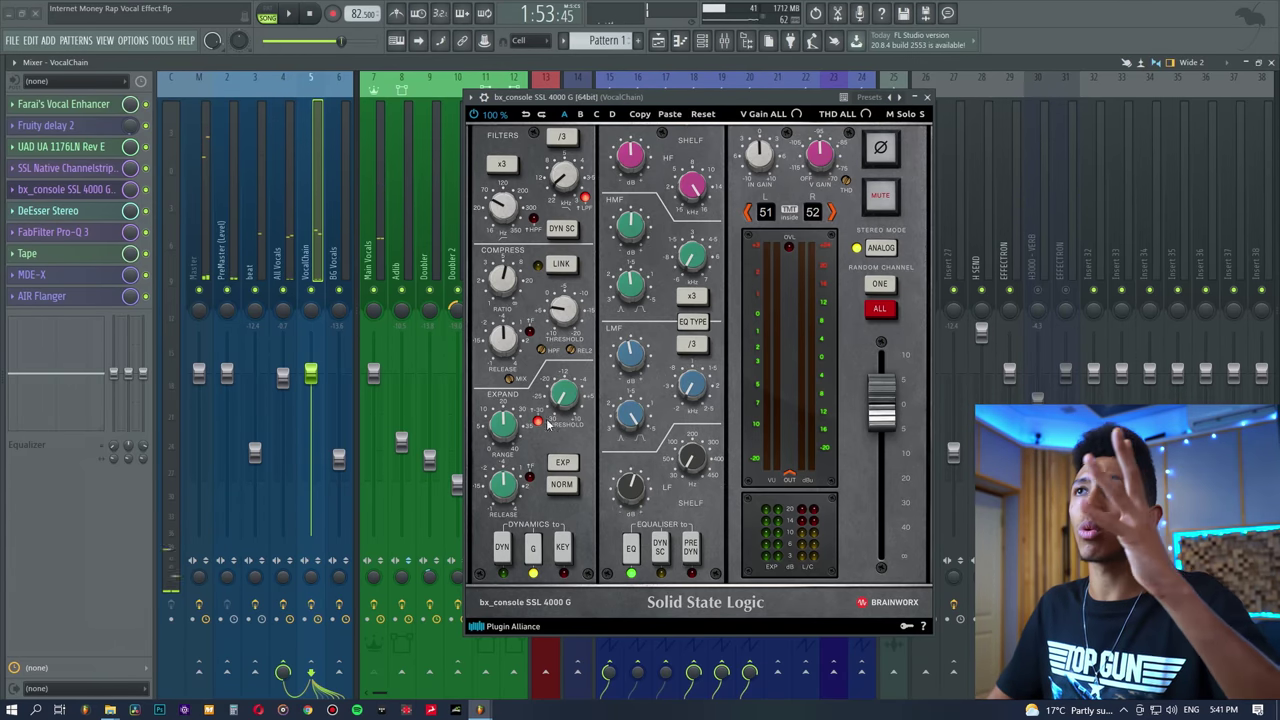
# - Check the bx_console SSL 4000 G's output fader and toggle its dynamics section on and back off
pyautogui.moveTo(895, 404)
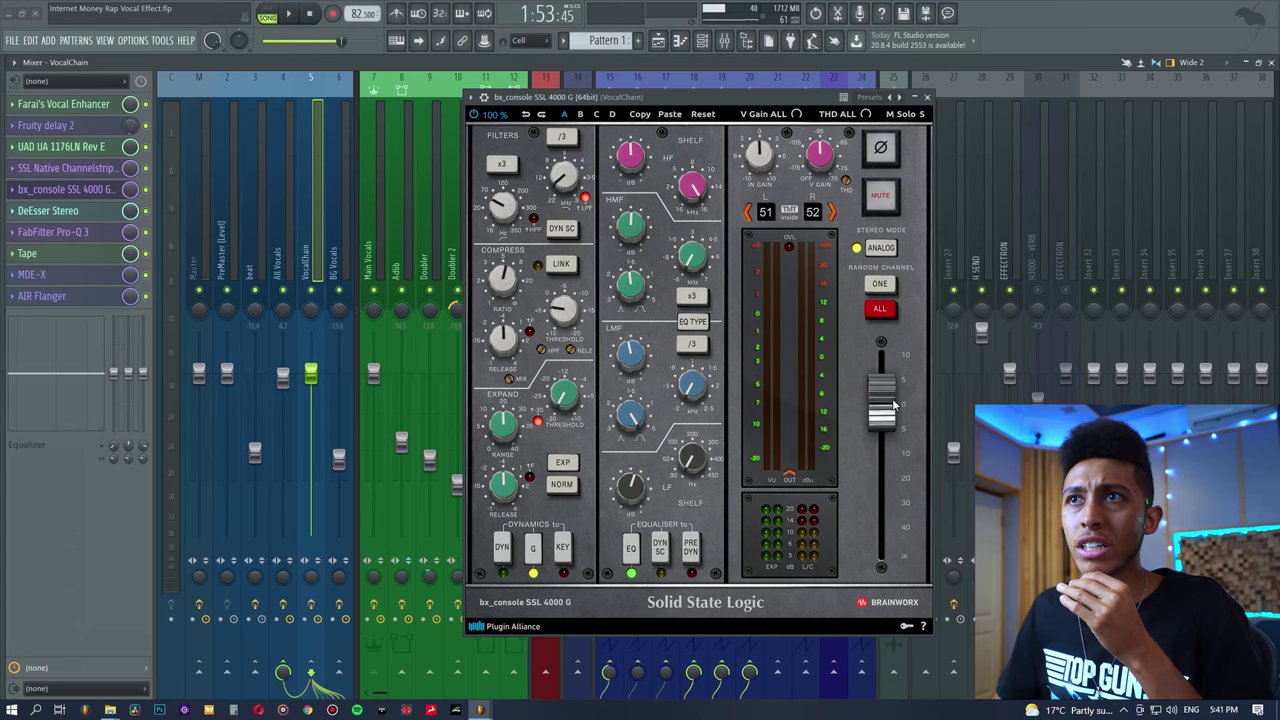
pyautogui.click(501, 548)
pyautogui.click(501, 548)
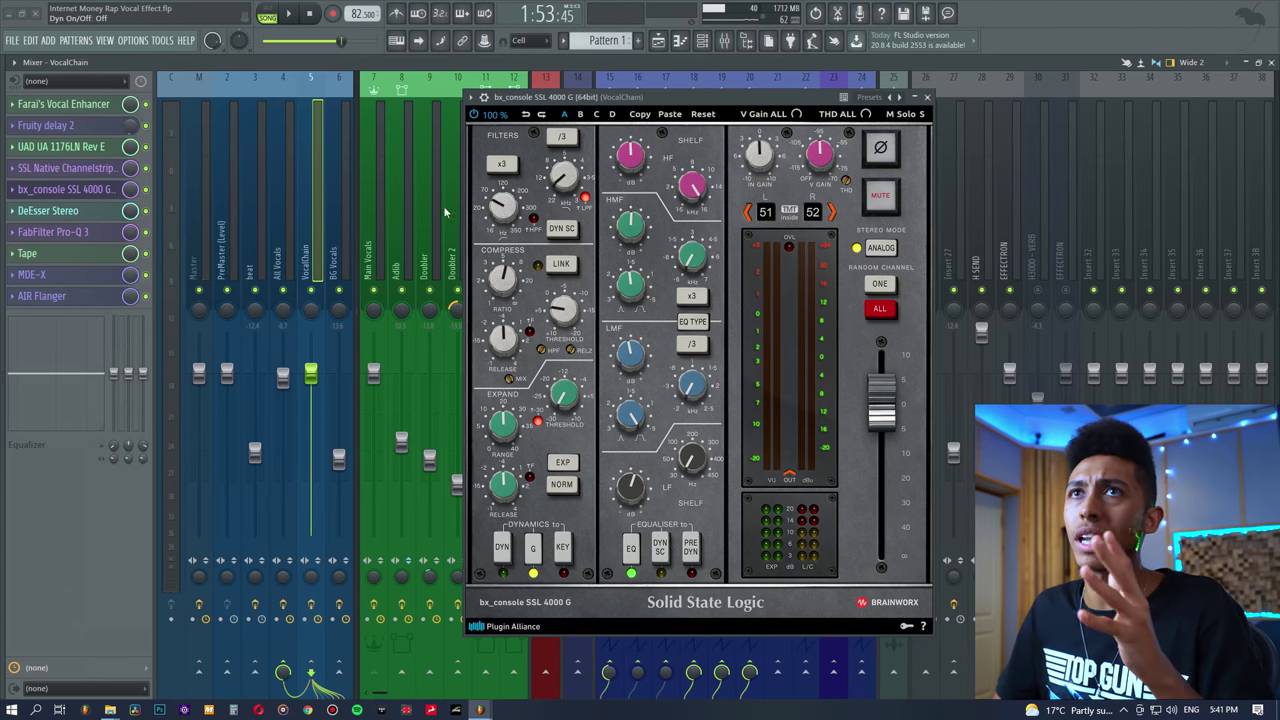
# - Close the bx_console SSL 4000 G and revisit the SSL Native Channelstrip's compressor settings, closing it when done
pyautogui.click(60, 168)
pyautogui.moveTo(143, 158); pyautogui.dragTo(248, 166)
pyautogui.click(60, 168)
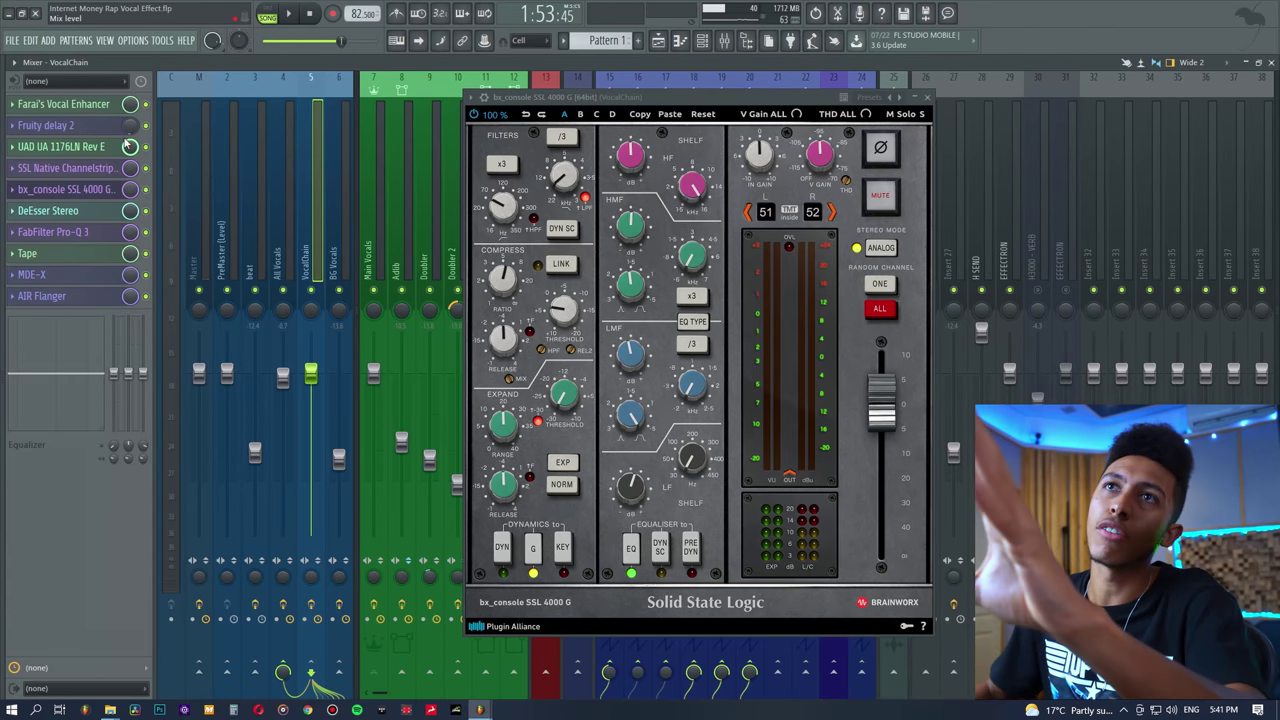
pyautogui.click(87, 192)
pyautogui.click(80, 168)
pyautogui.moveTo(376, 174); pyautogui.dragTo(489, 159)
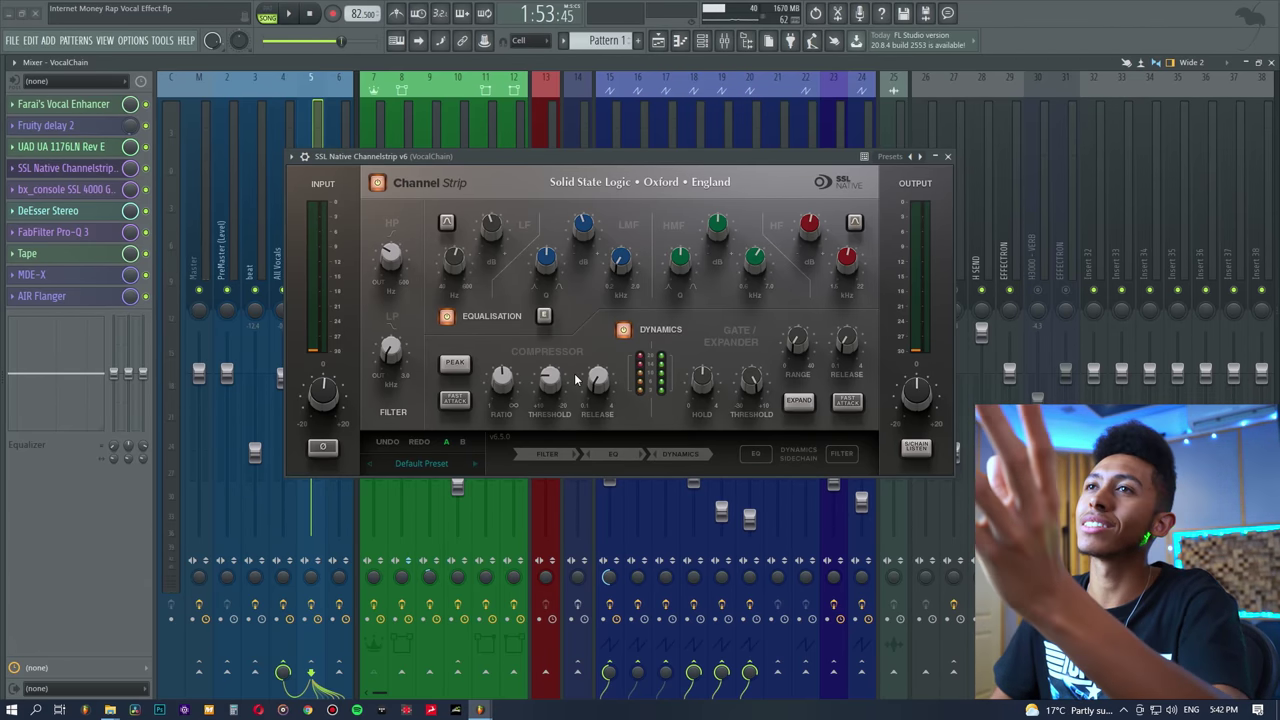
pyautogui.click(100, 168)
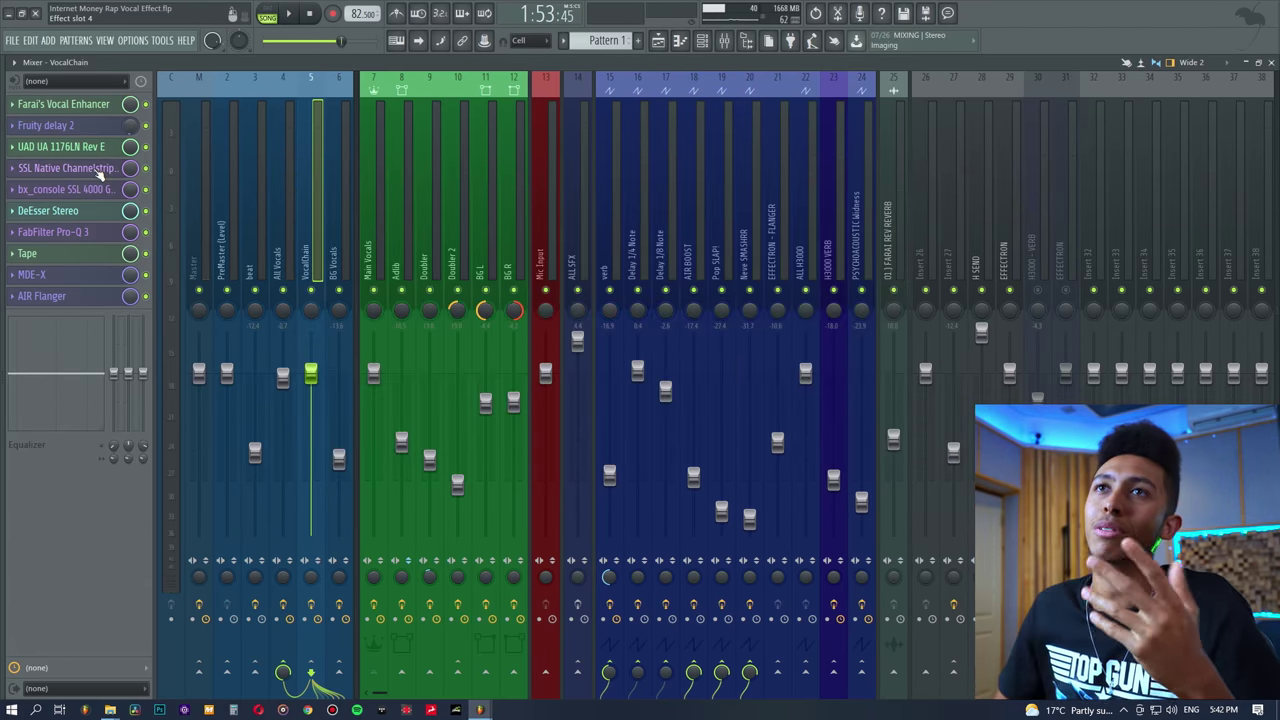
# - Open the VocalChain's DeEsser Stereo and play the section to watch its threshold and attenuation, closing it when done
pyautogui.click(105, 211)
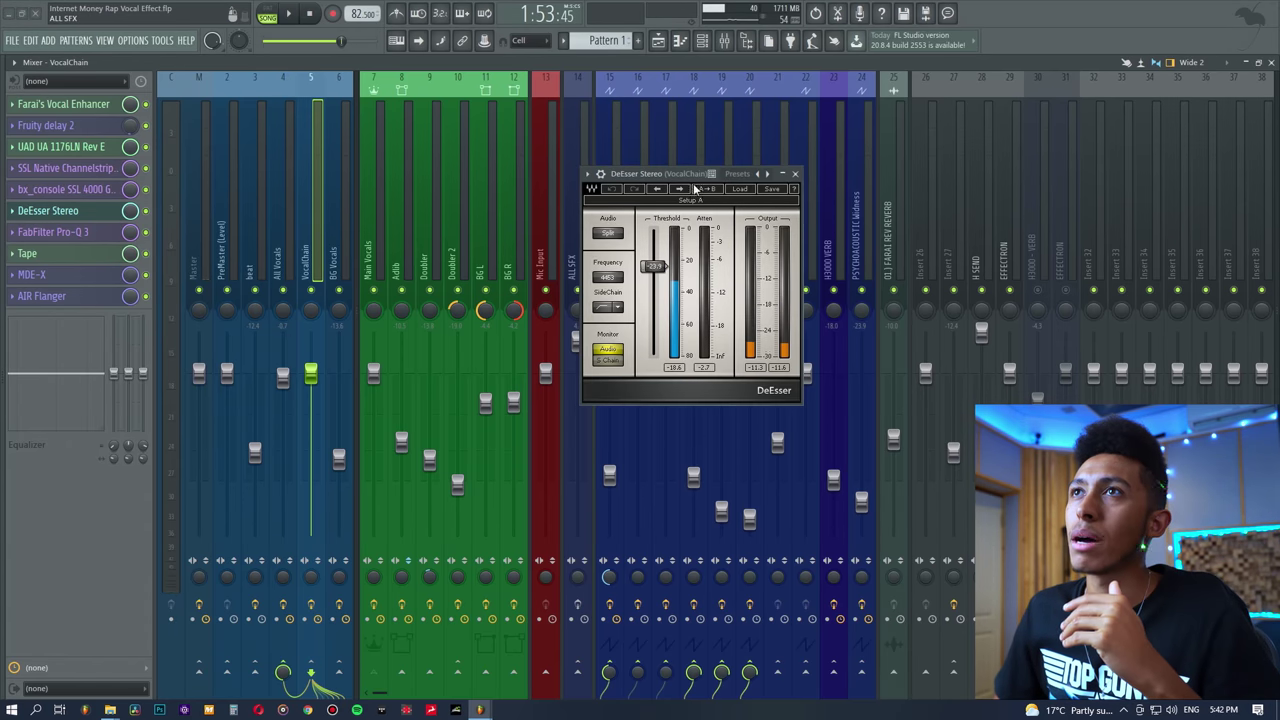
pyautogui.moveTo(676, 177); pyautogui.dragTo(626, 155)
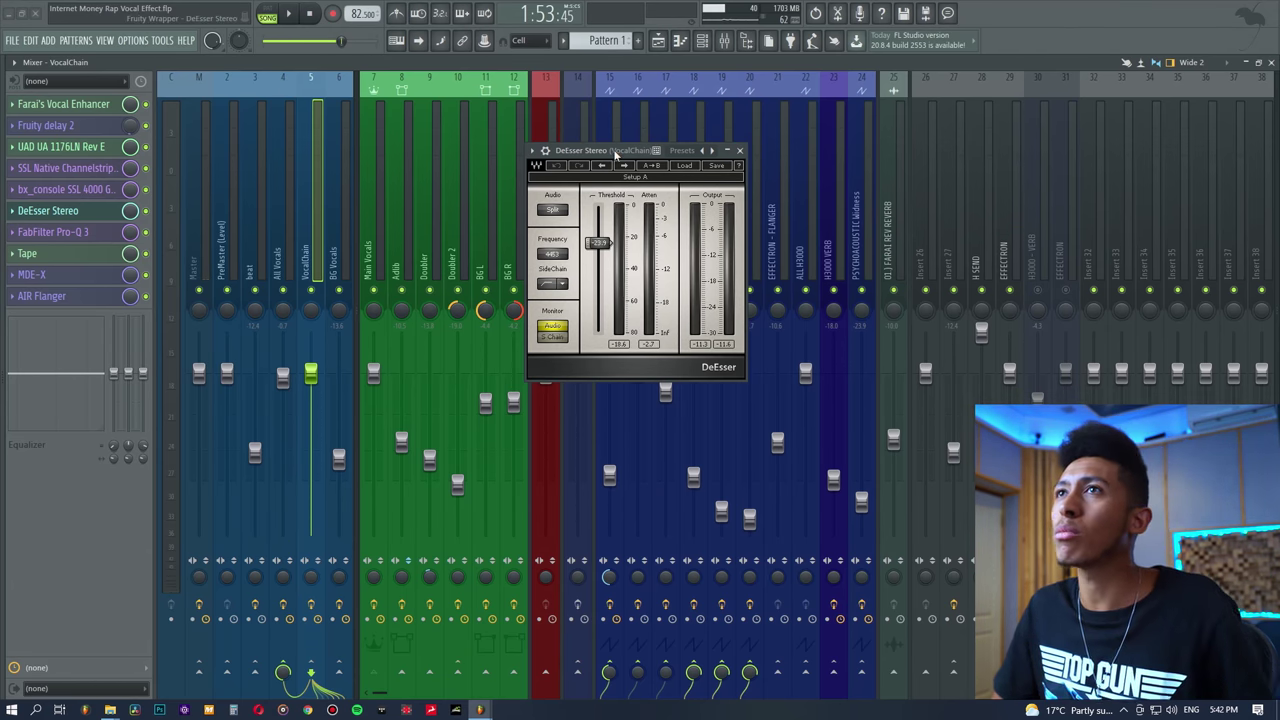
pyautogui.press('space')
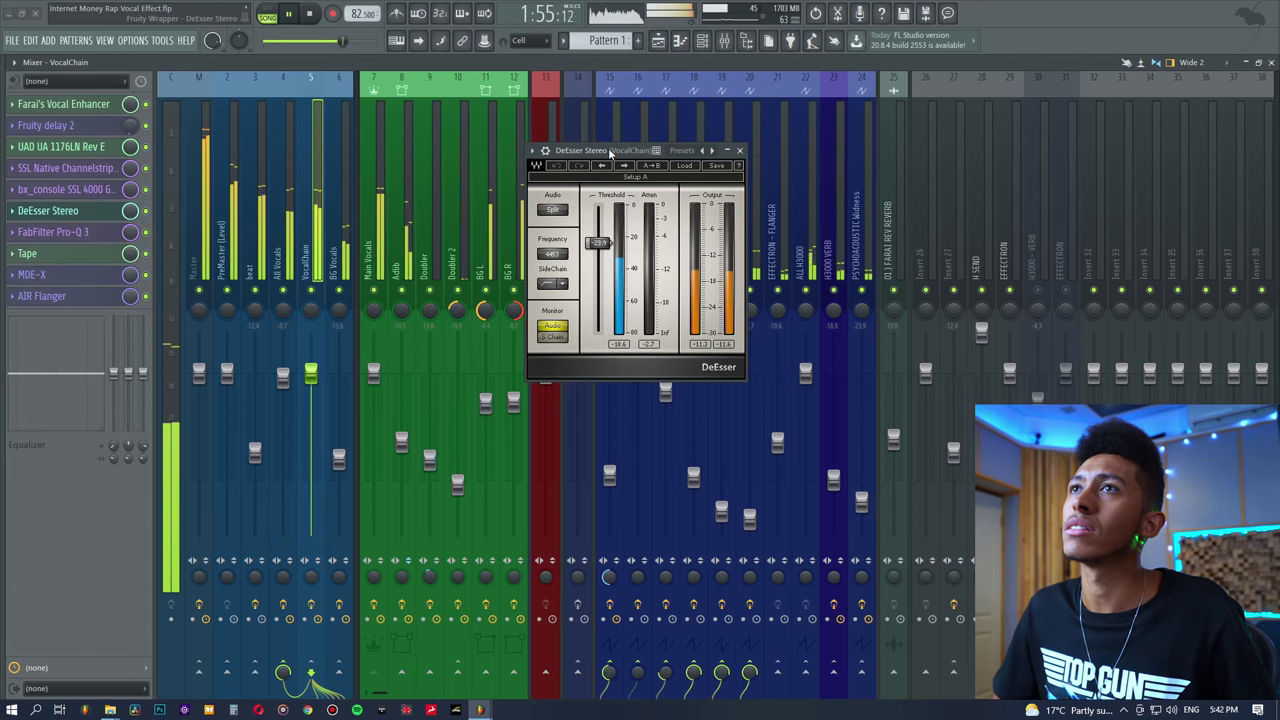
pyautogui.press('space')
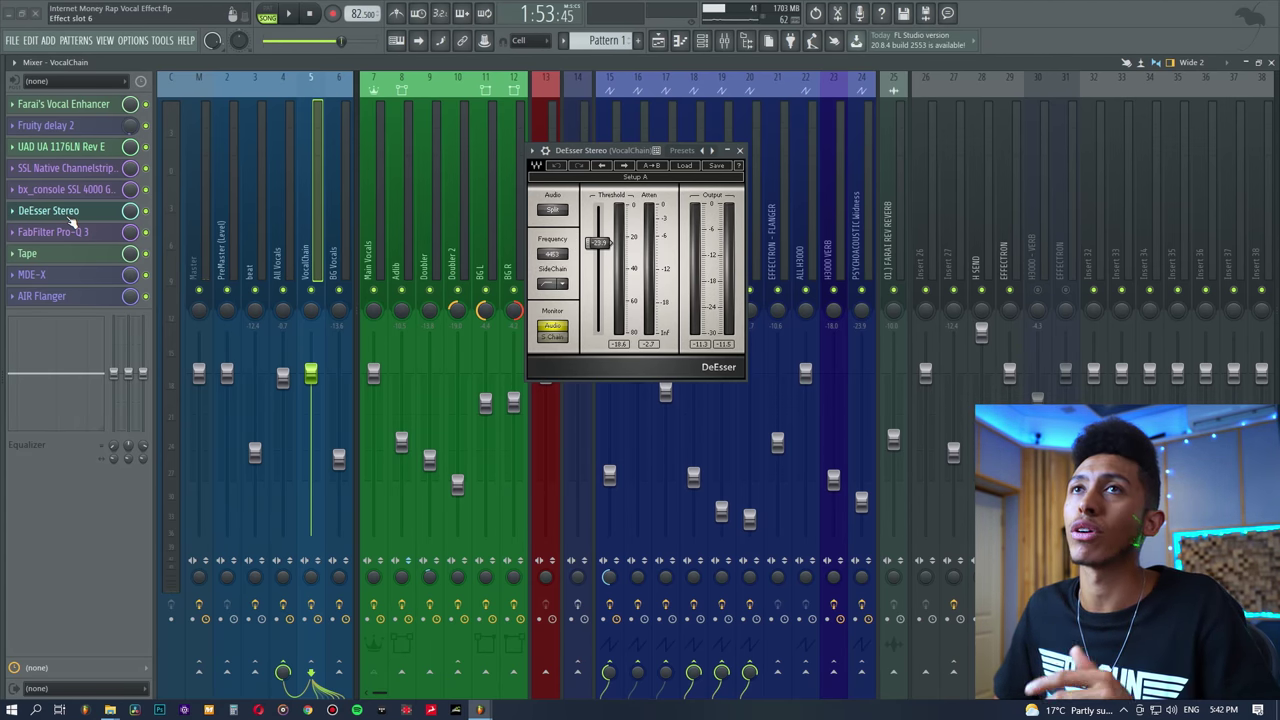
pyautogui.click(60, 211)
# - Open the VocalChain's FabFilter Pro-Q 3 and examine its narrow low-mid and high-frequency cuts, closing it when done
pyautogui.click(55, 231)
pyautogui.moveTo(795, 132); pyautogui.dragTo(572, 125)
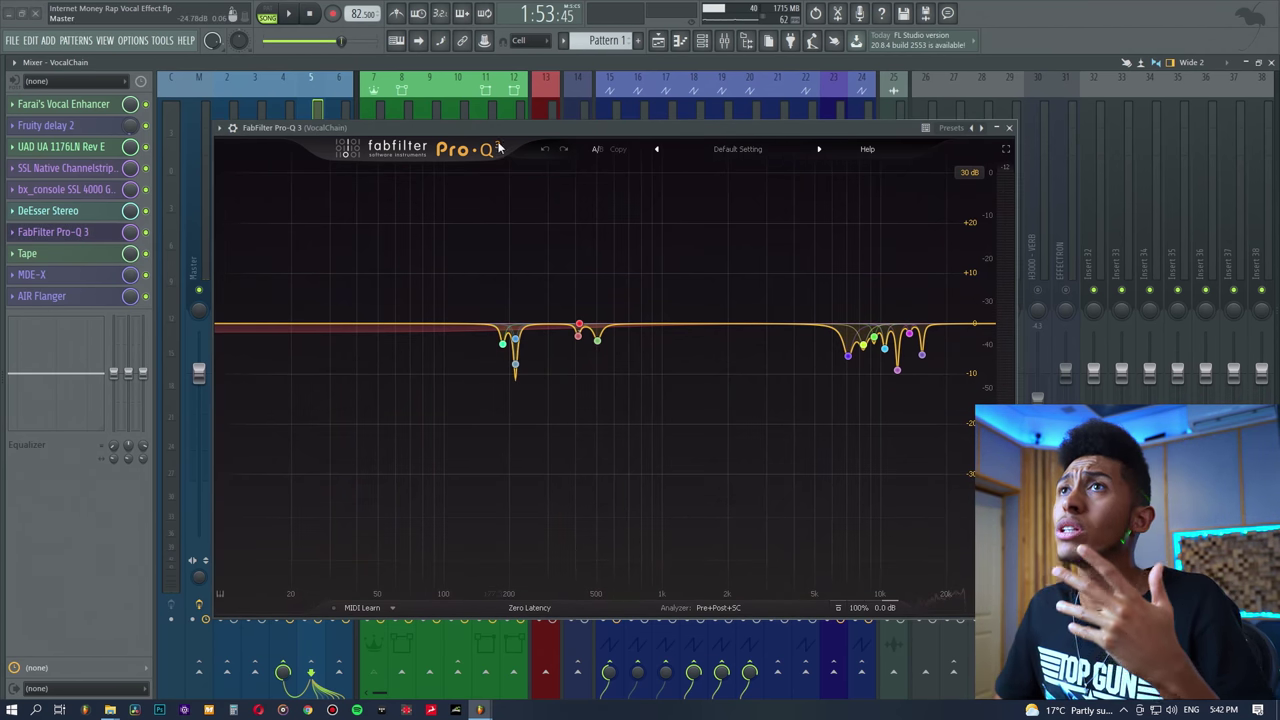
pyautogui.moveTo(491, 125); pyautogui.dragTo(595, 126)
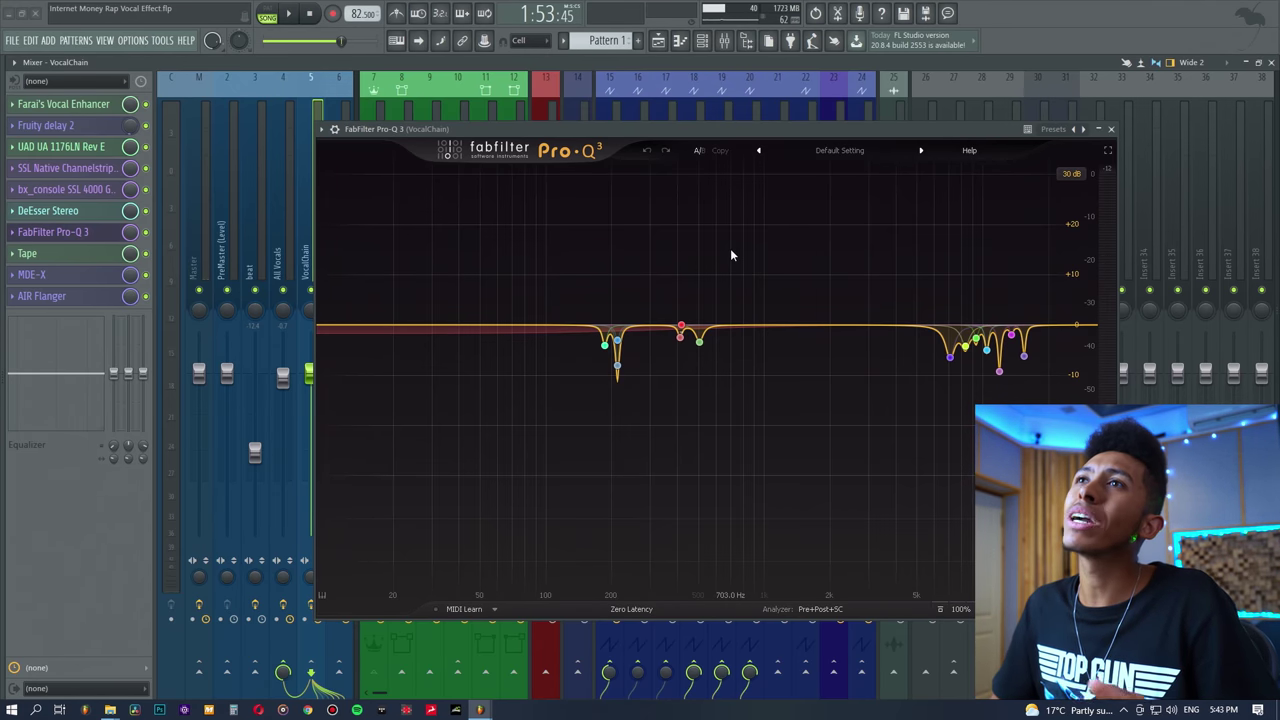
pyautogui.moveTo(558, 352)
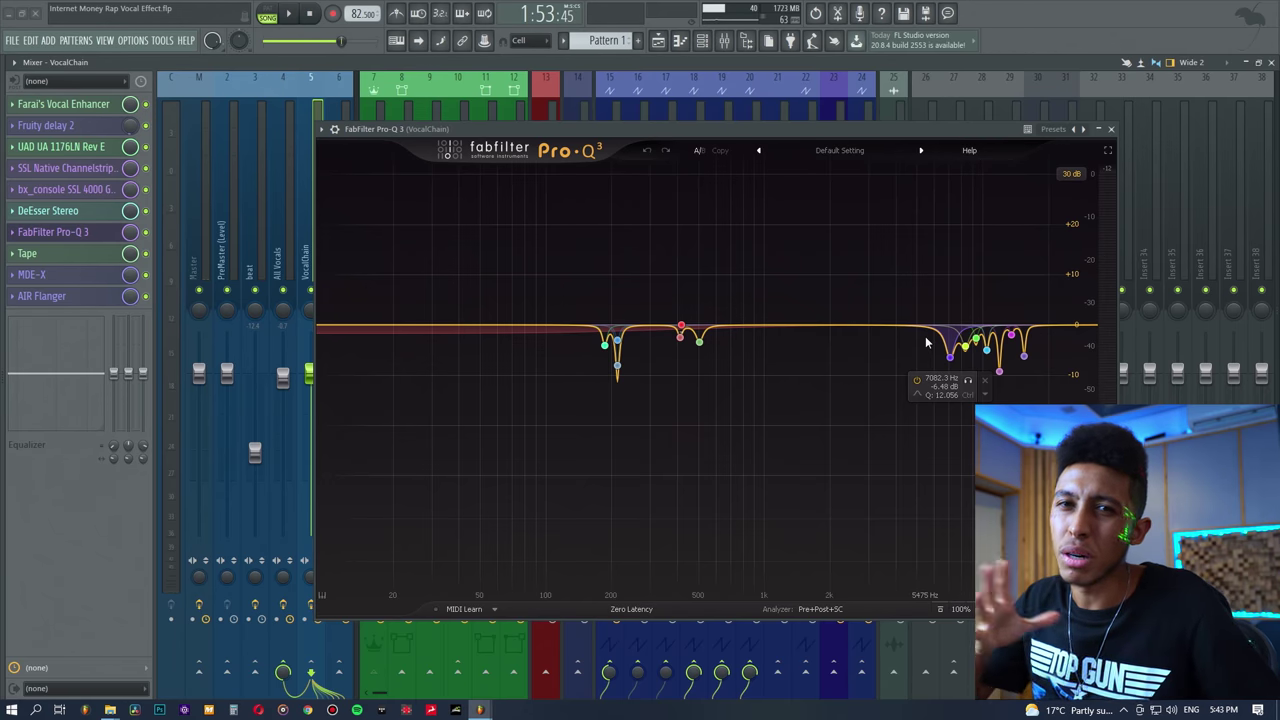
pyautogui.click(617, 342)
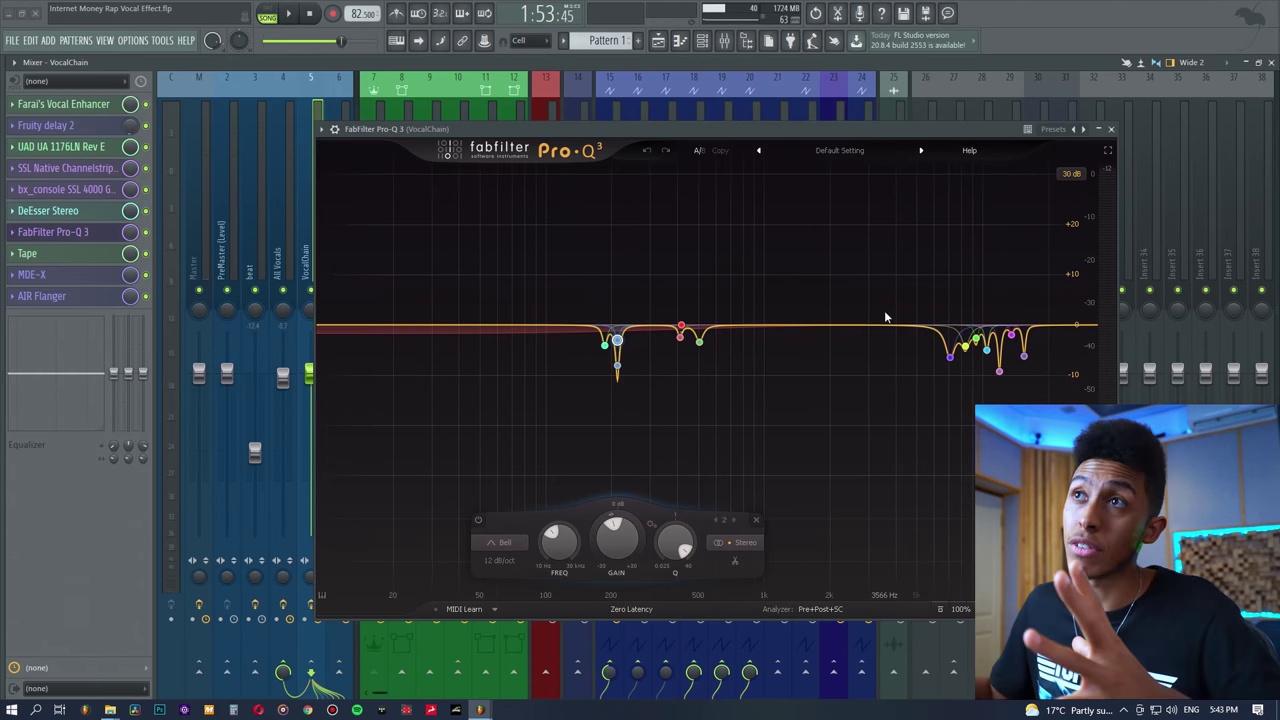
pyautogui.moveTo(710, 237); pyautogui.dragTo(935, 443)
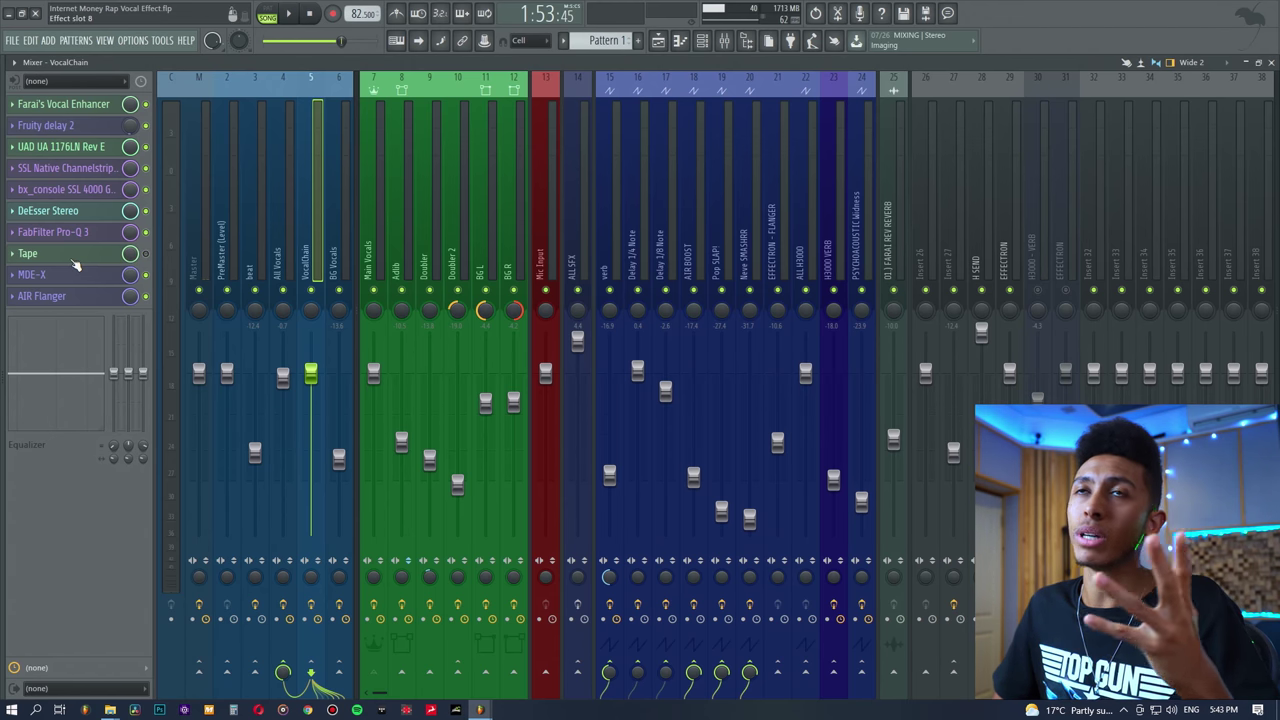
# - Open the VocalChain's MDE-X and check its Polysix Ensemble program and dry/wet balance, closing it when done
pyautogui.click(75, 263)
pyautogui.click(75, 263)
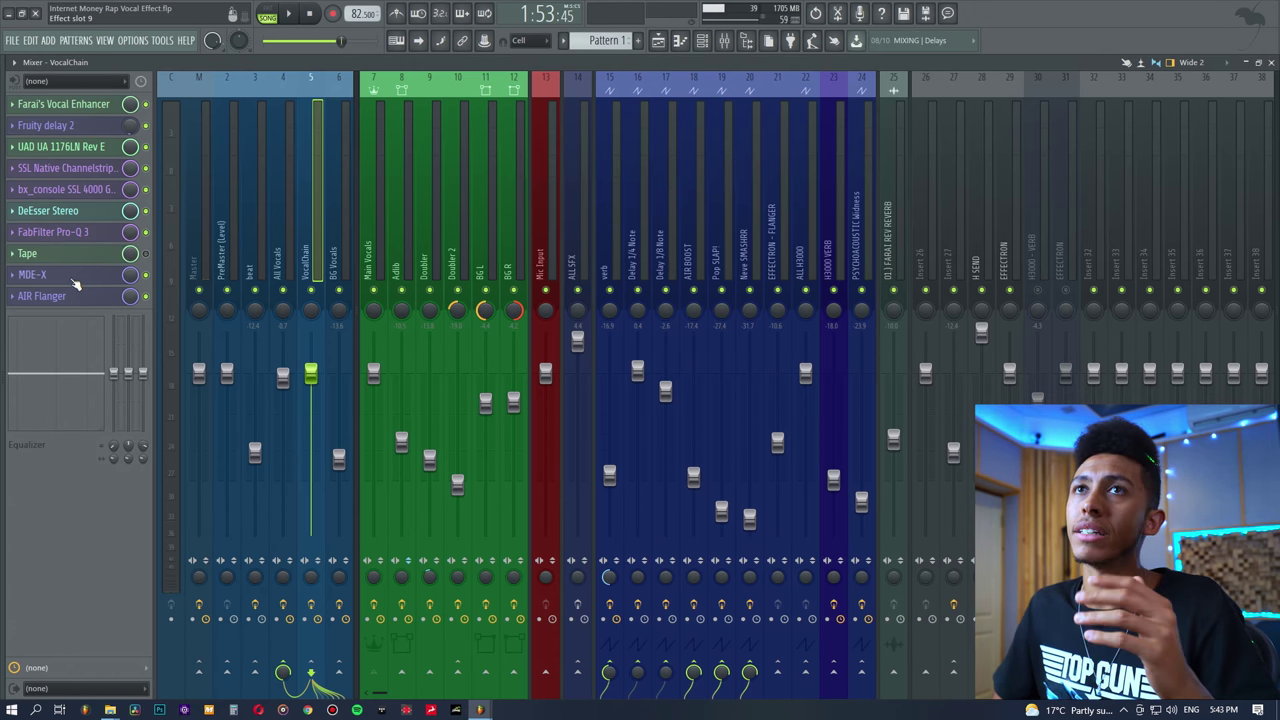
pyautogui.click(73, 280)
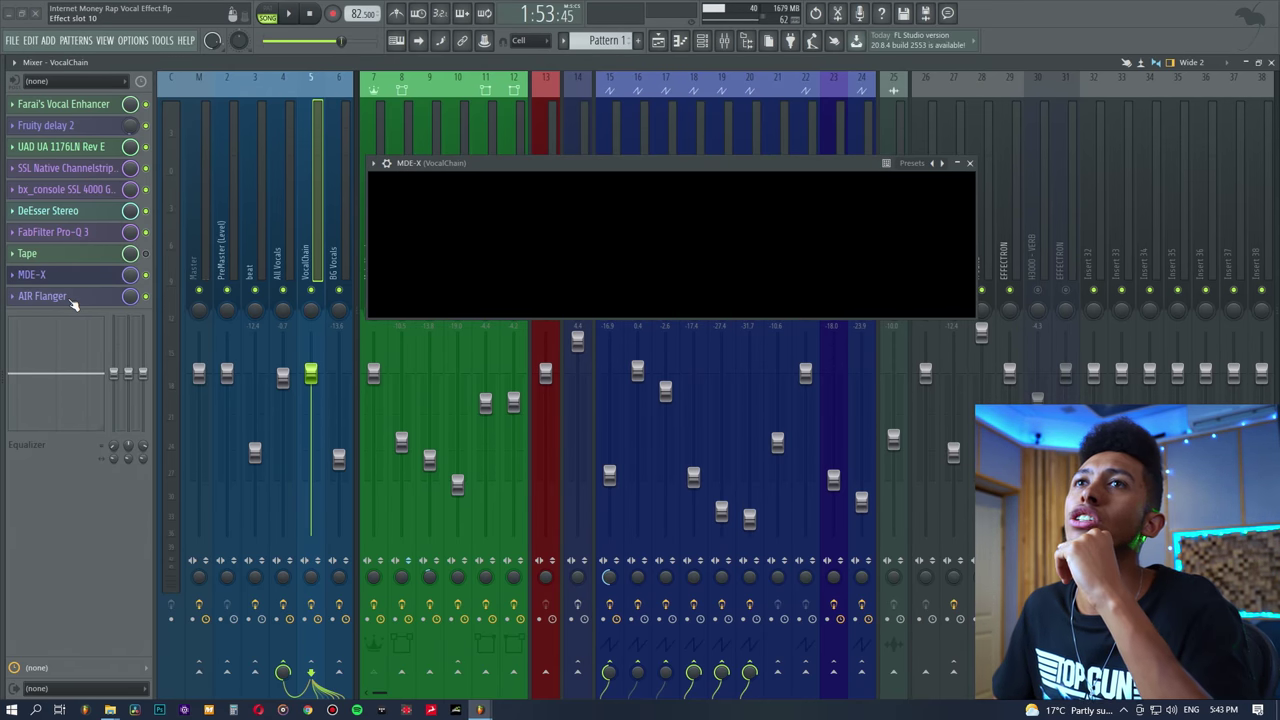
pyautogui.moveTo(439, 172); pyautogui.dragTo(475, 170)
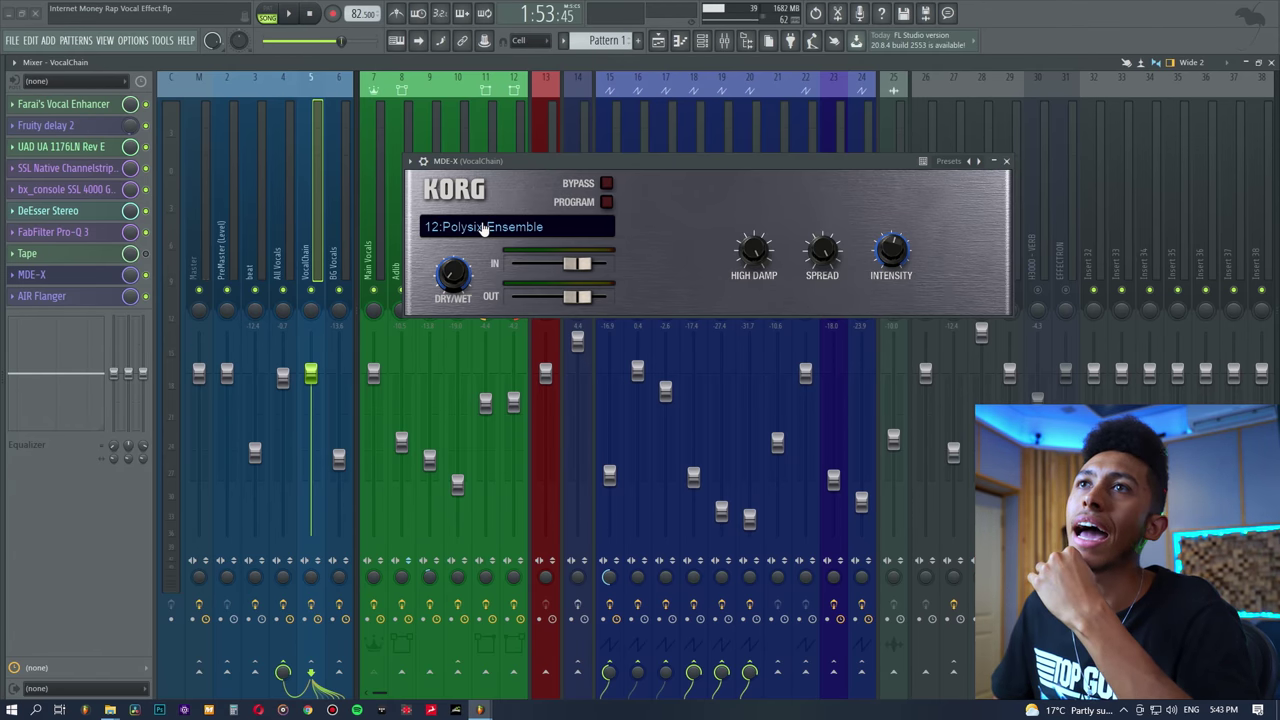
pyautogui.click(132, 276)
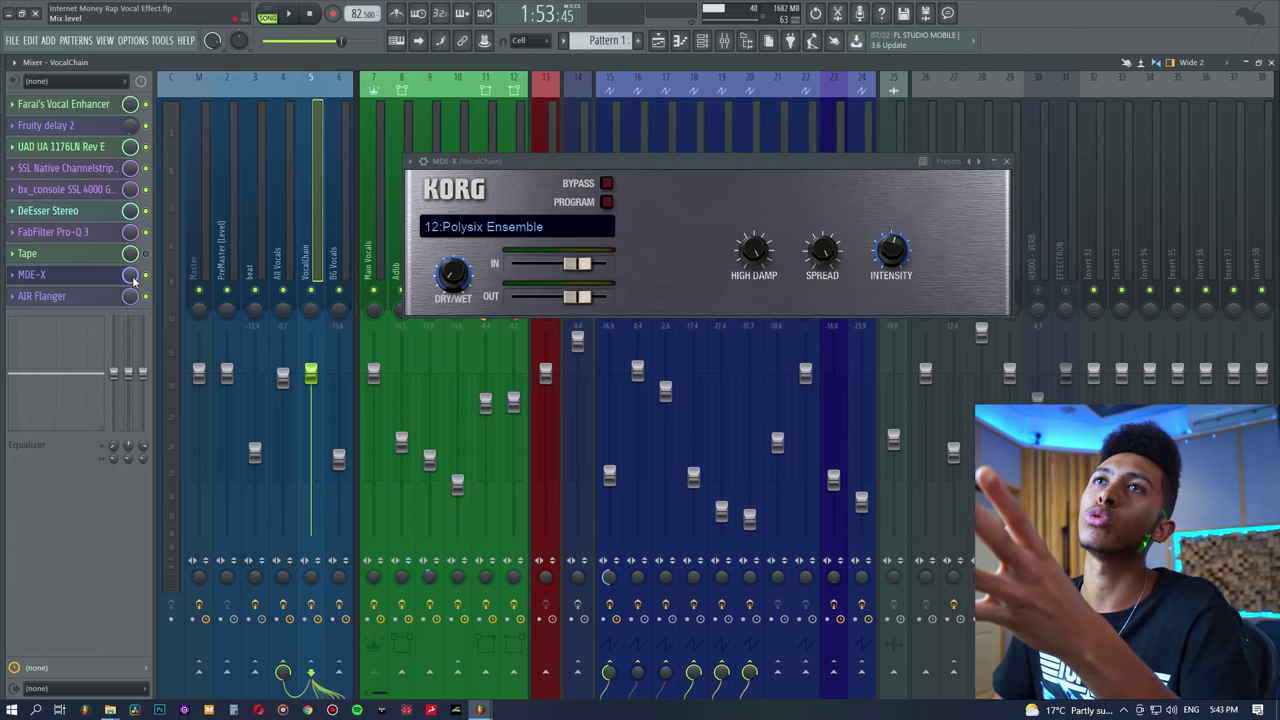
pyautogui.moveTo(452, 274); pyautogui.dragTo(462, 283)
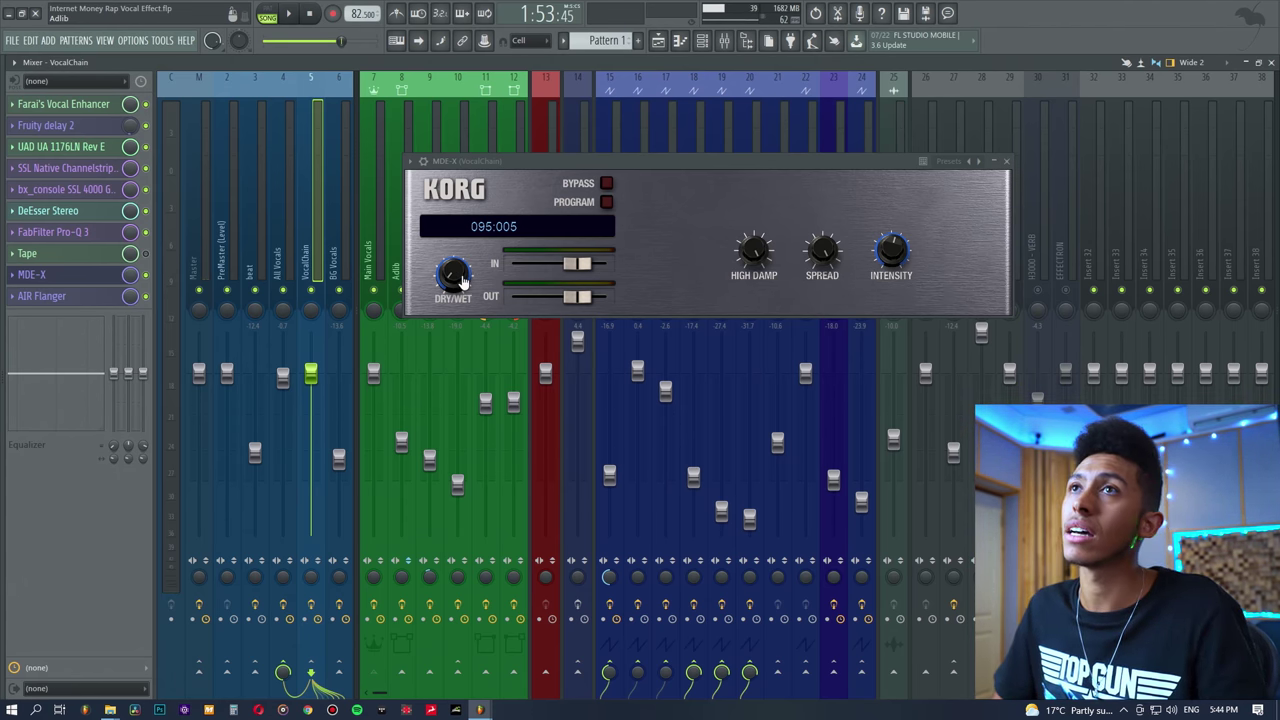
pyautogui.click(75, 278)
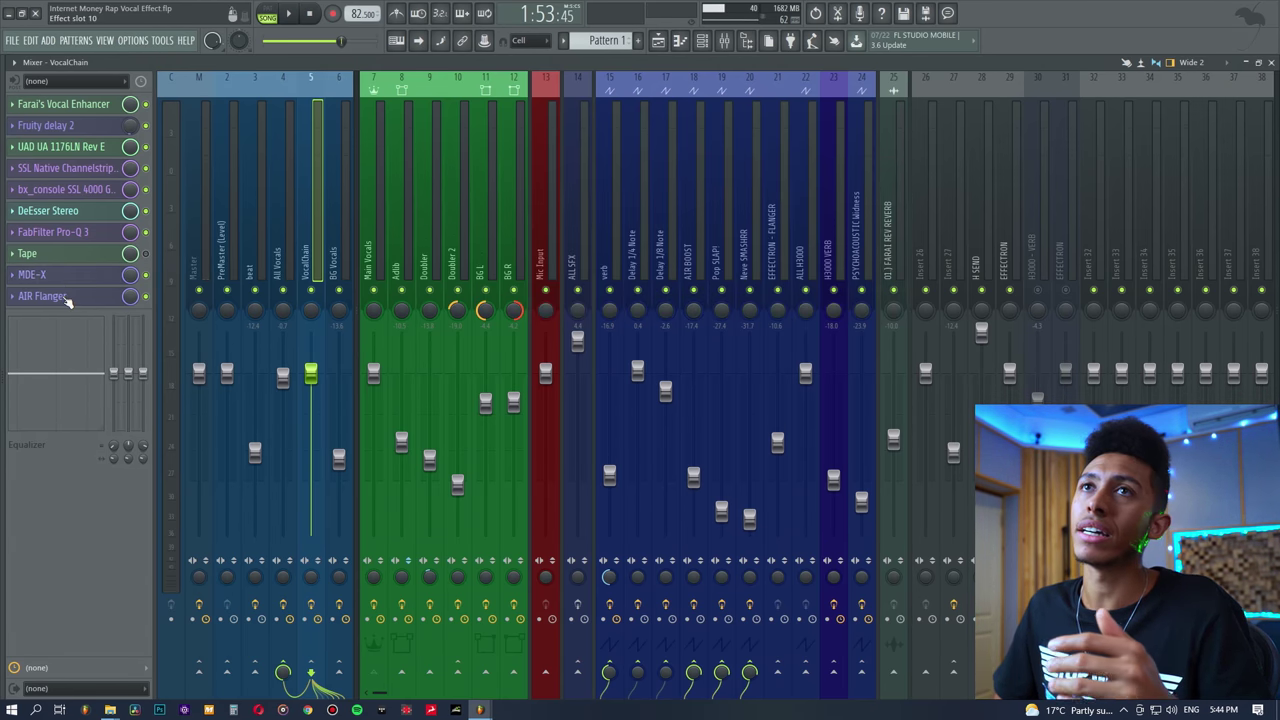
# - Open the VocalChain's AIR Flanger and play the section with MDE-X and AIR Flanger bypassed and re-enabled, closing the flanger when done
pyautogui.click(62, 296)
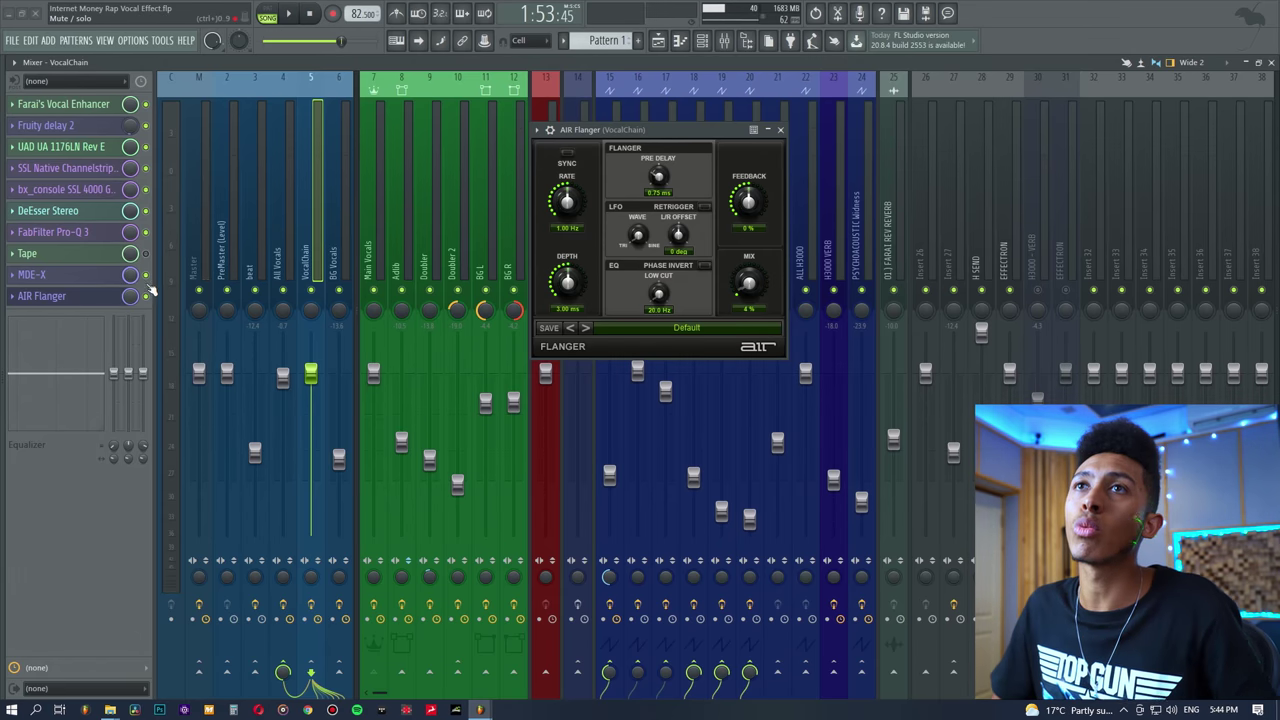
pyautogui.press('space')
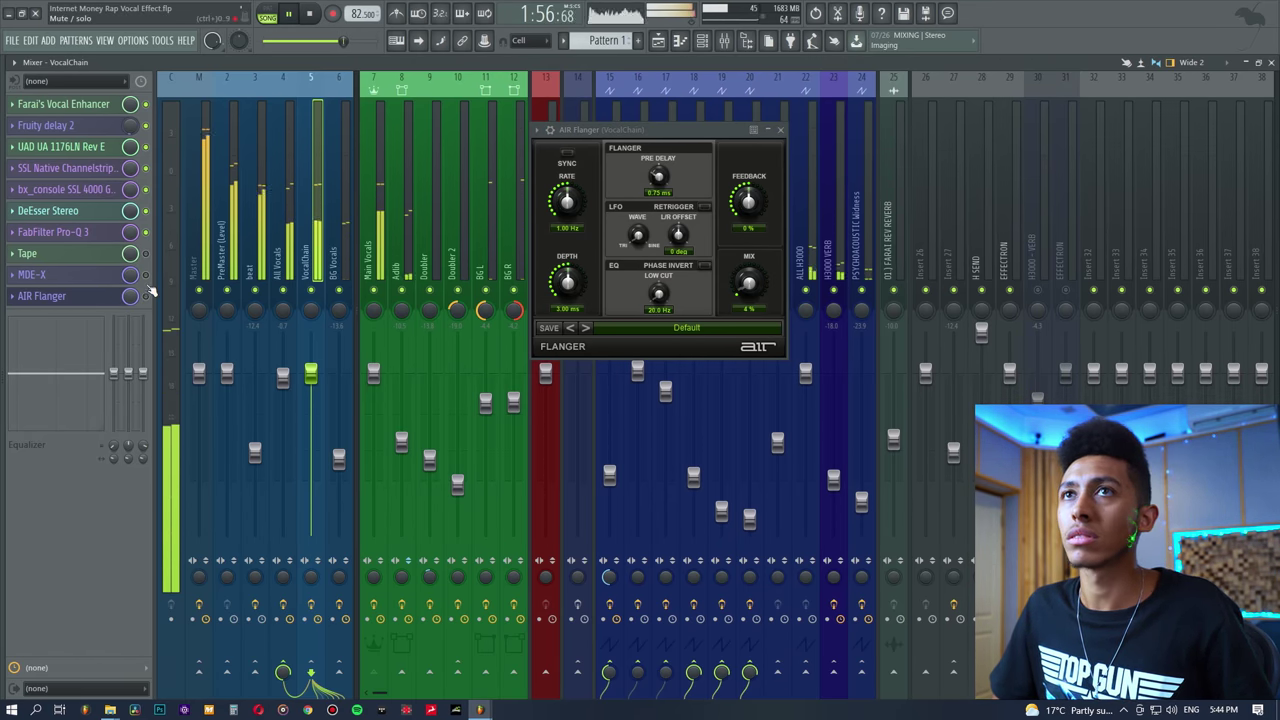
pyautogui.press('space')
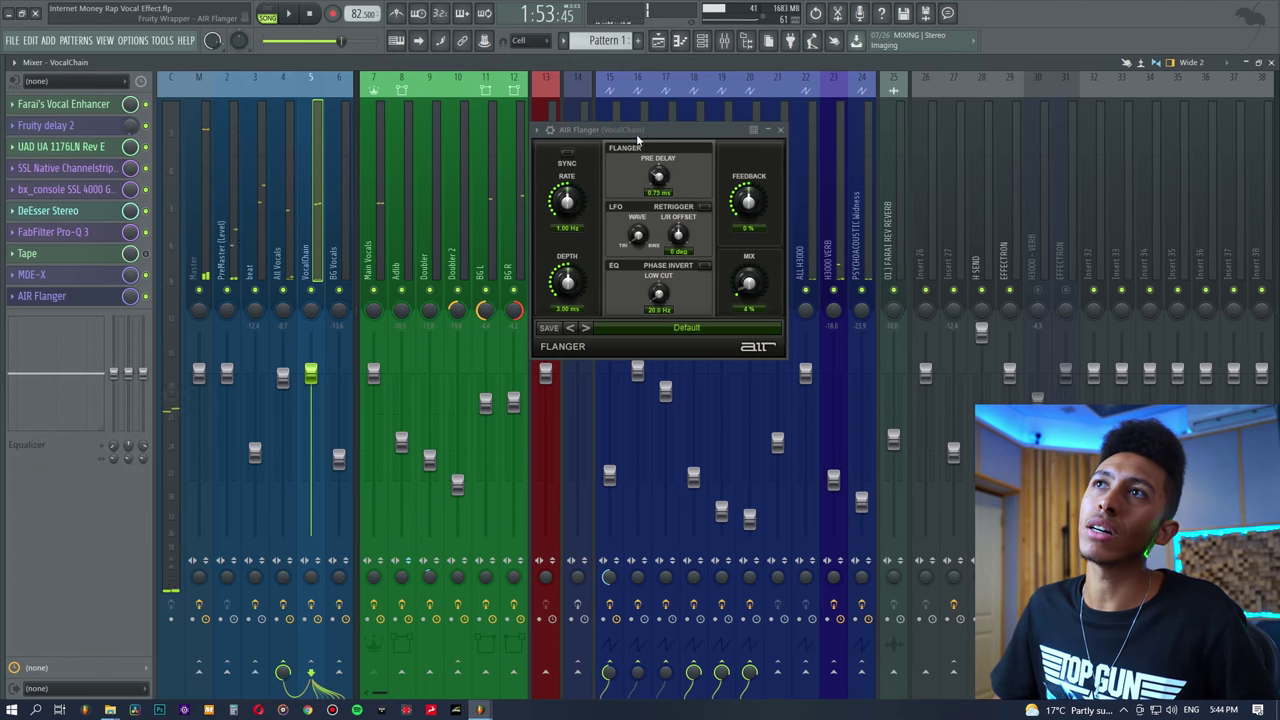
pyautogui.moveTo(636, 139); pyautogui.dragTo(632, 126)
pyautogui.press('space')
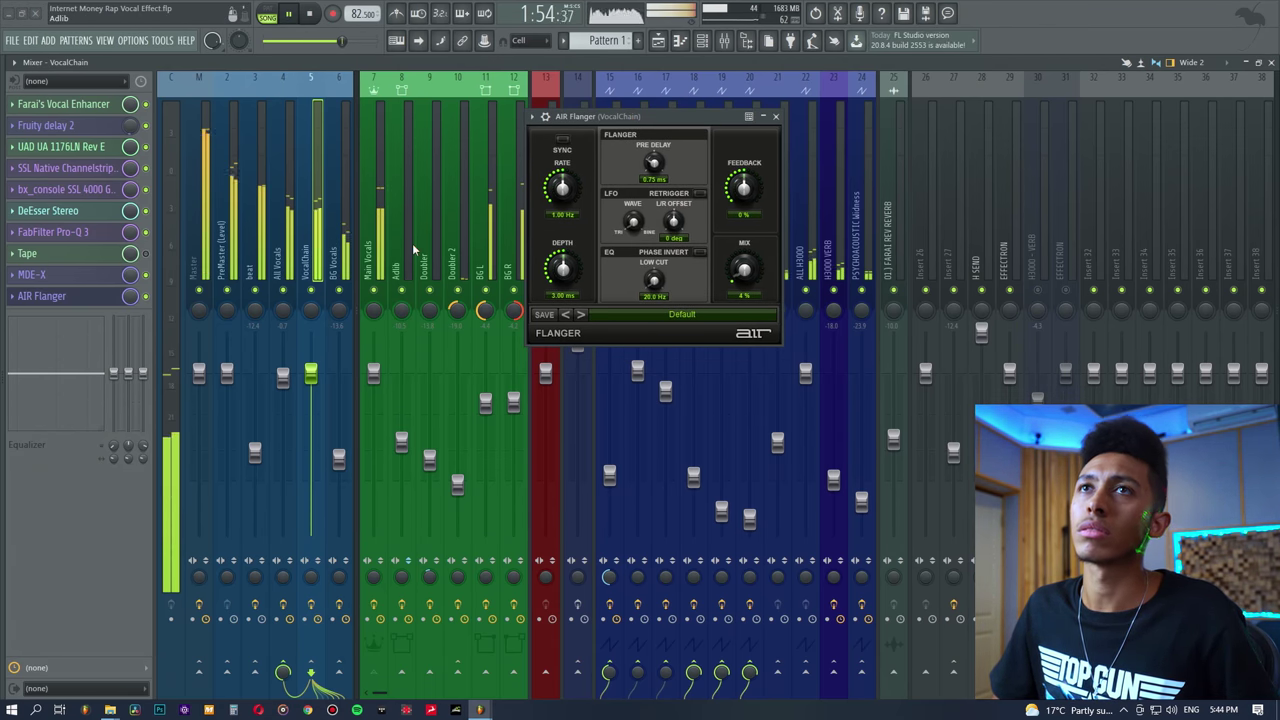
pyautogui.press('space')
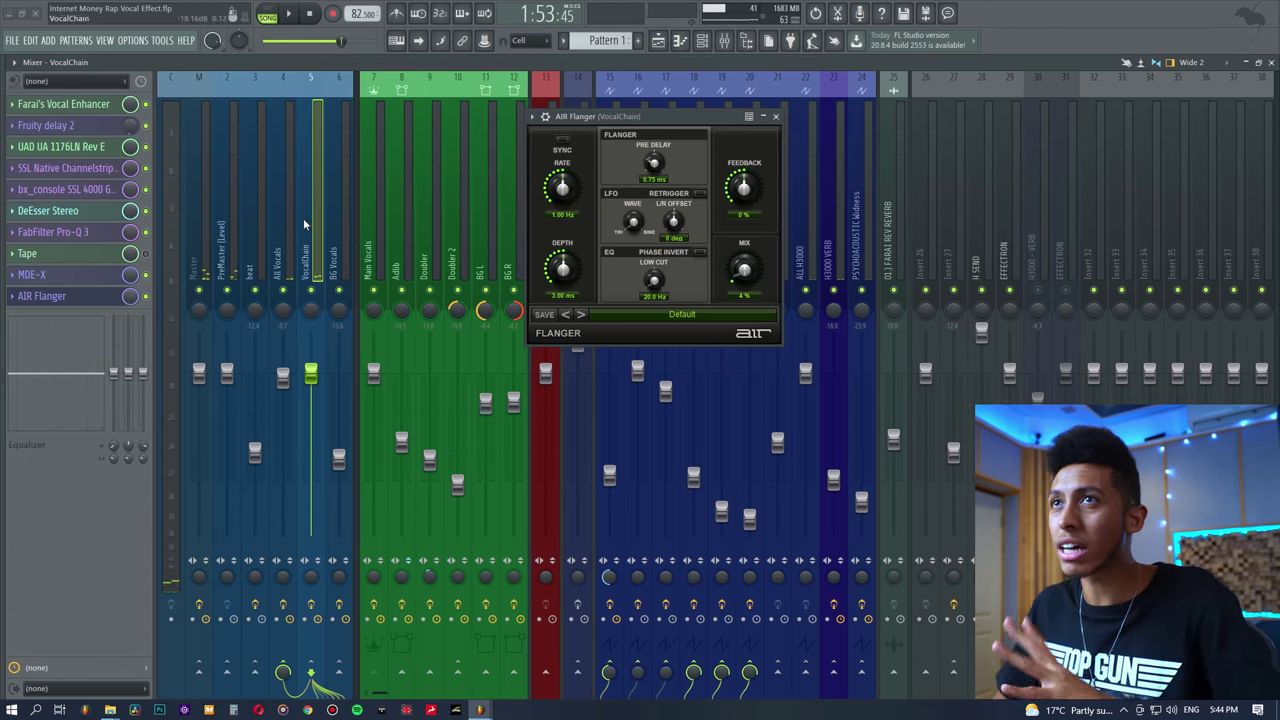
pyautogui.click(80, 286)
pyautogui.click(77, 285)
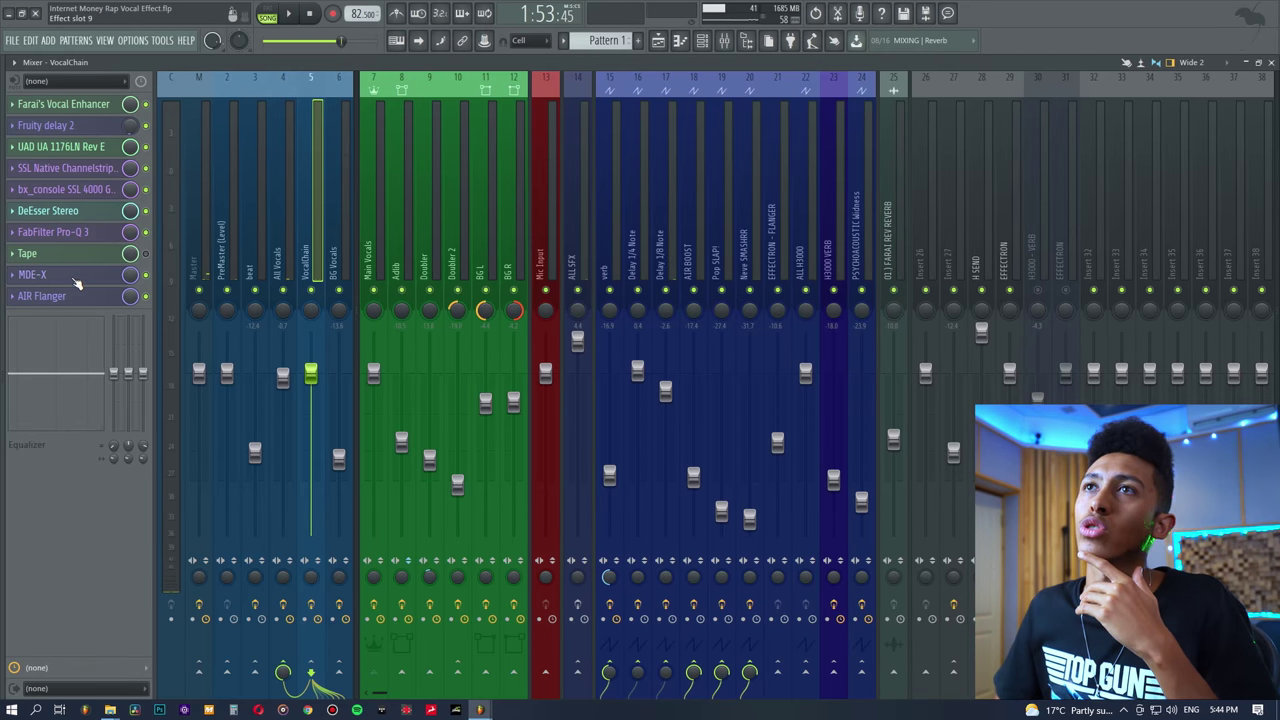
# - Open the Weiss EQ1 on the All Vocals track and examine its low cut and high-frequency boost
pyautogui.click(281, 198)
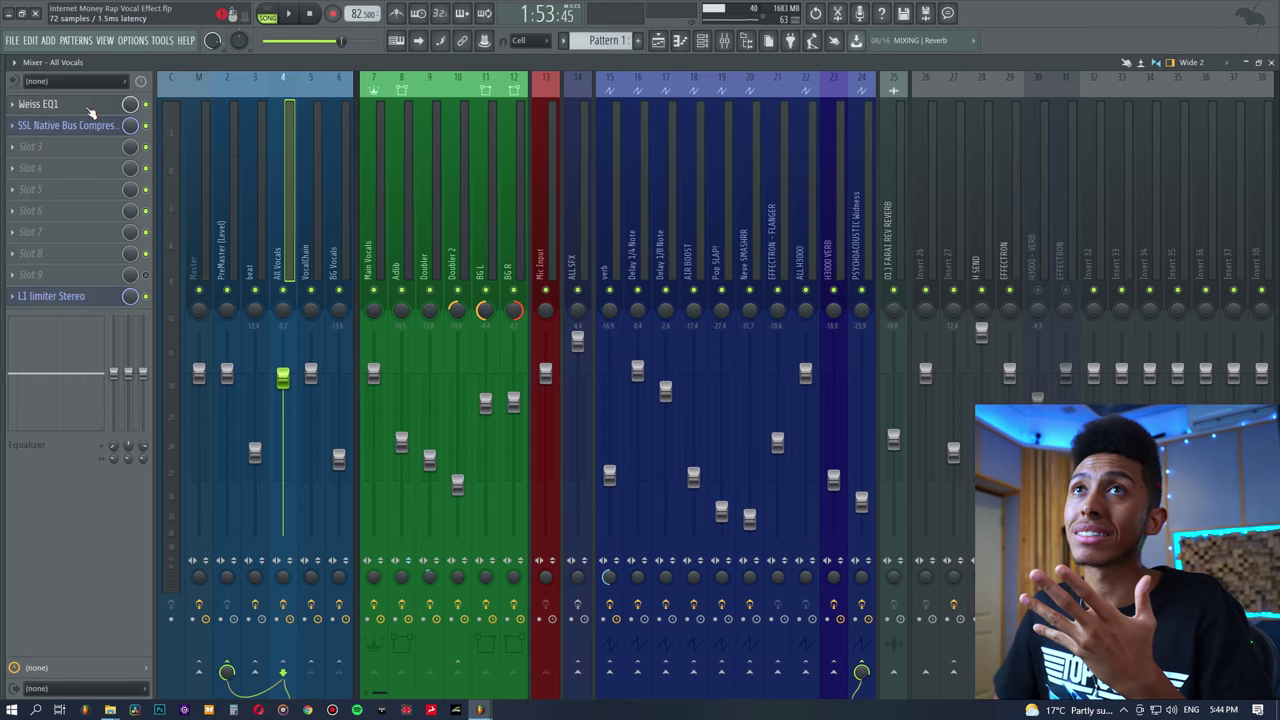
pyautogui.click(90, 112)
pyautogui.moveTo(606, 181); pyautogui.dragTo(572, 131)
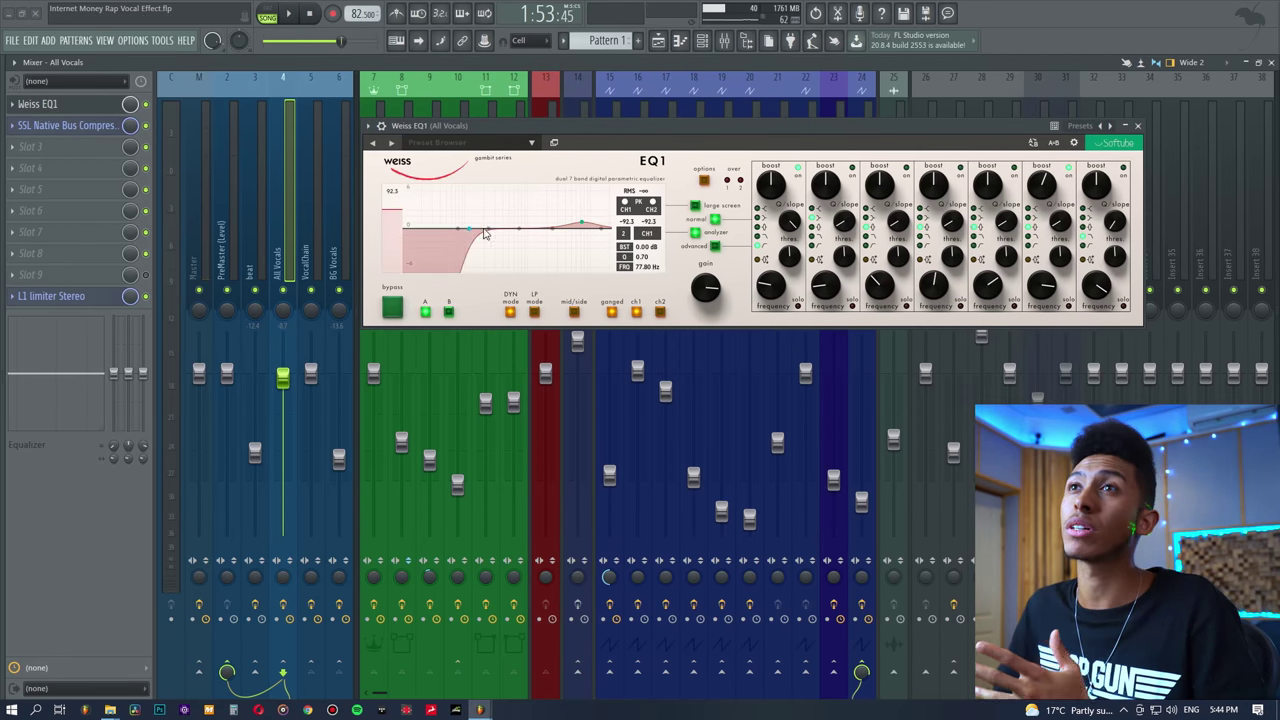
pyautogui.click(461, 218)
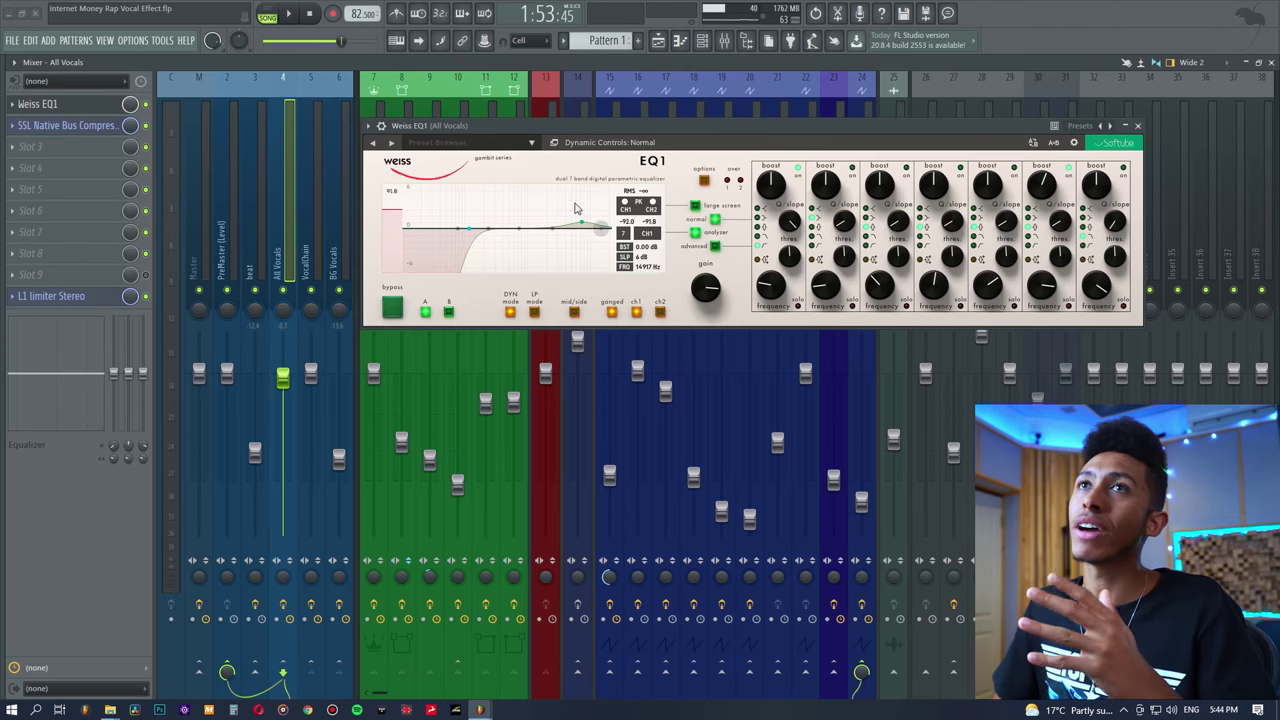
# - Open the All Vocals track's SSL Native Bus Compressor and L1 limiter Stereo and play the section to watch their gain reduction
pyautogui.click(65, 125)
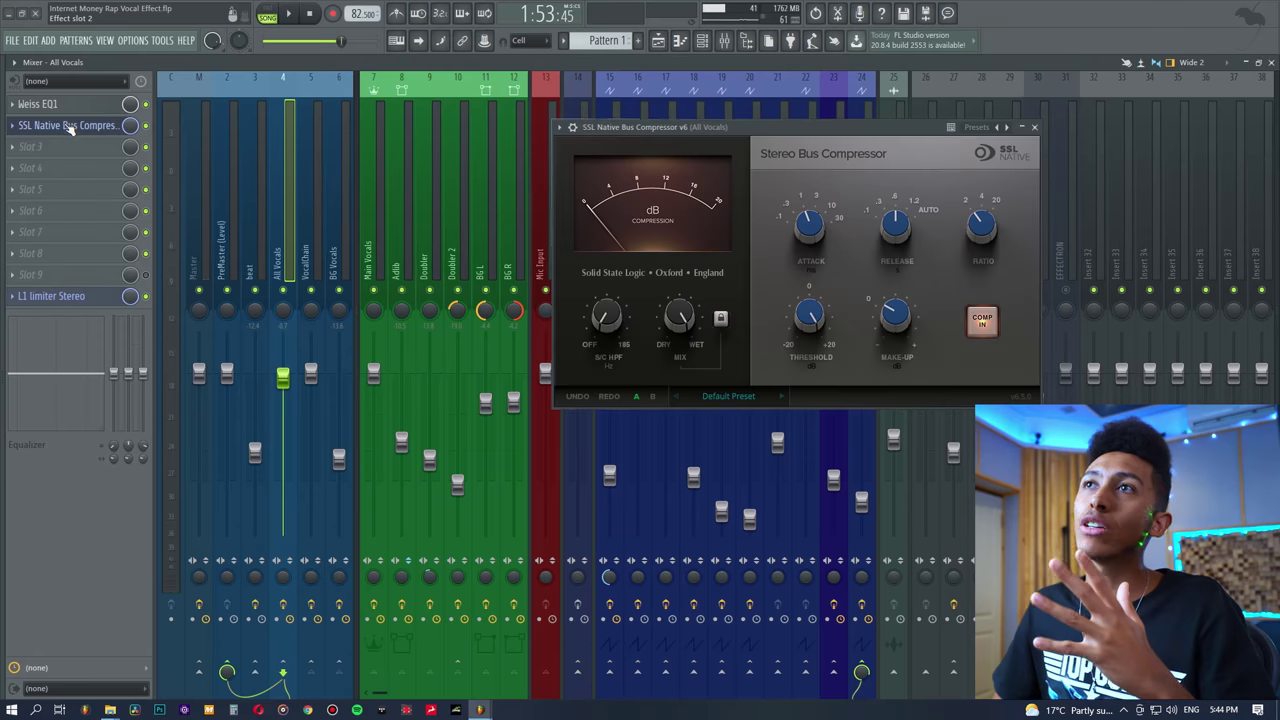
pyautogui.click(60, 295)
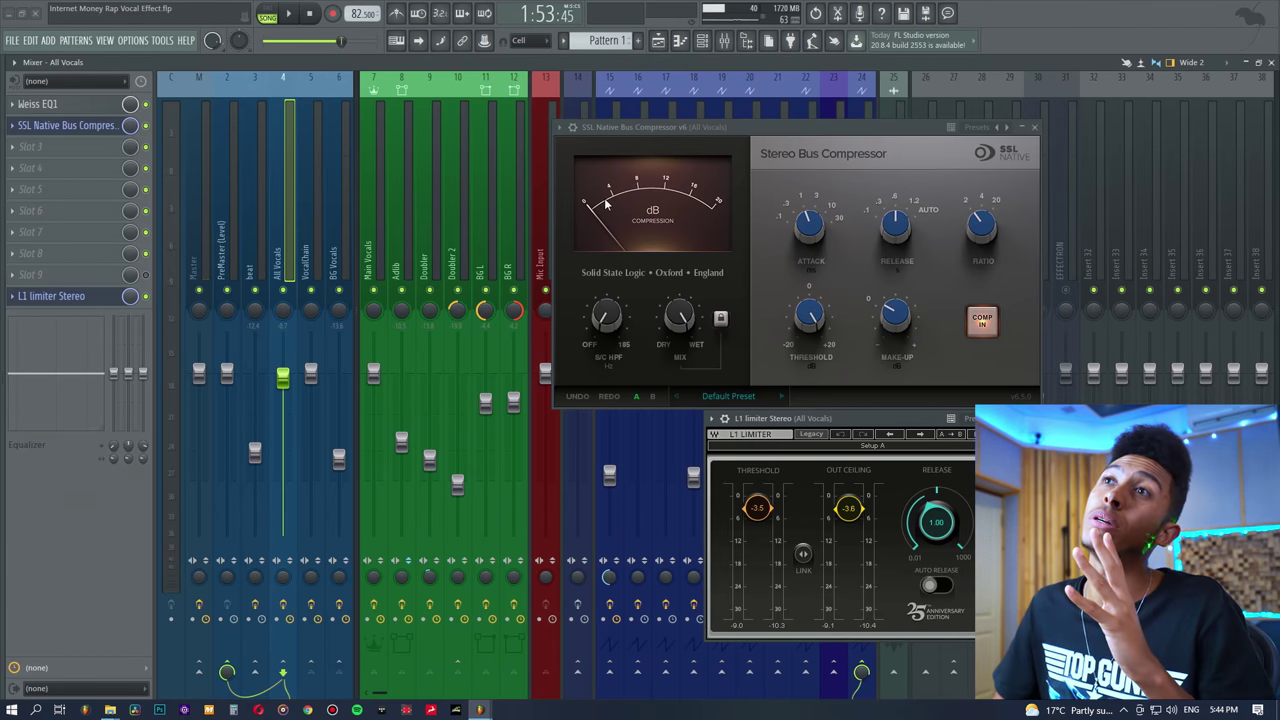
pyautogui.click(680, 127)
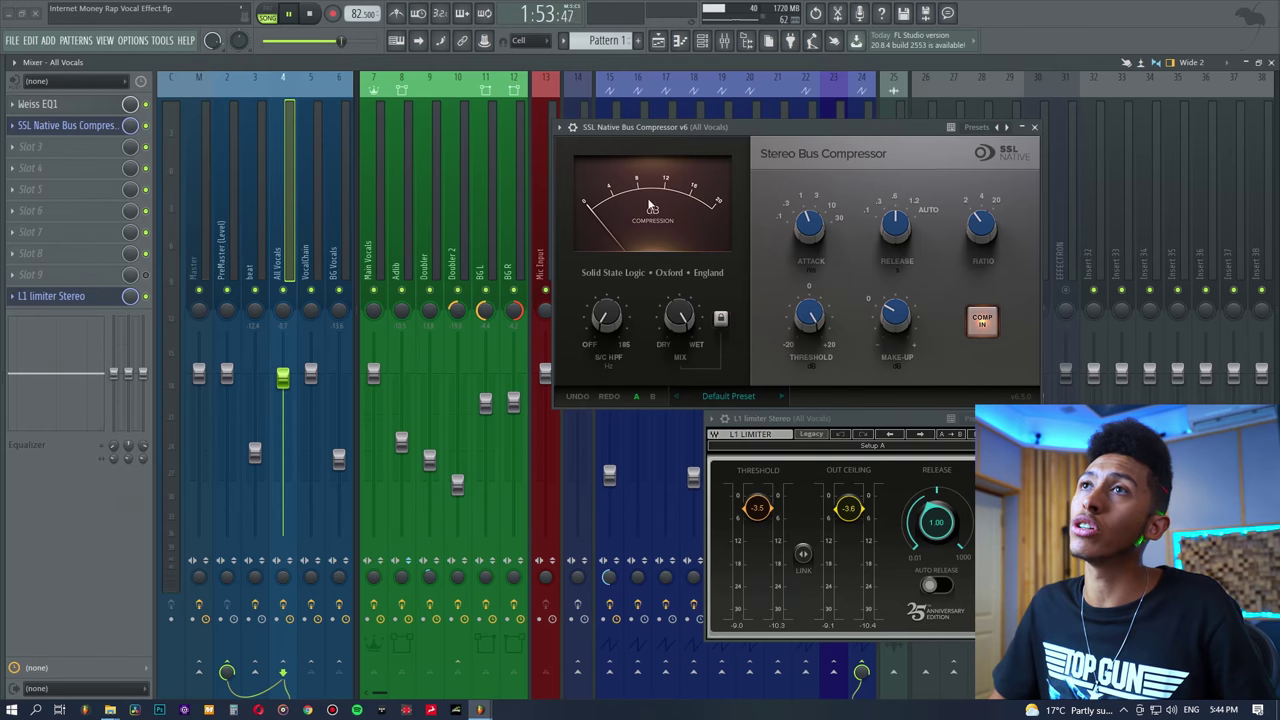
pyautogui.press('space')
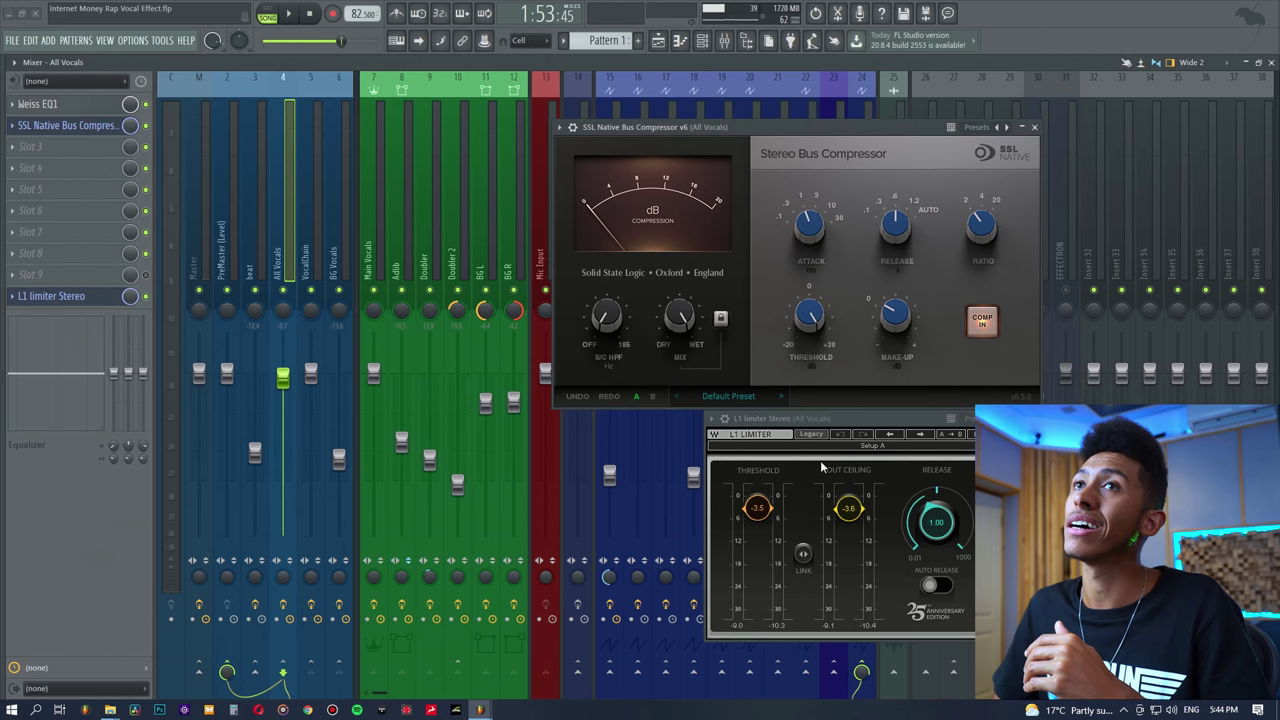
# - Duplicate the All Vocals track's L1 limiter Stereo into empty slot 9 and close the SSL Native Bus Compressor
pyautogui.click(12, 297)
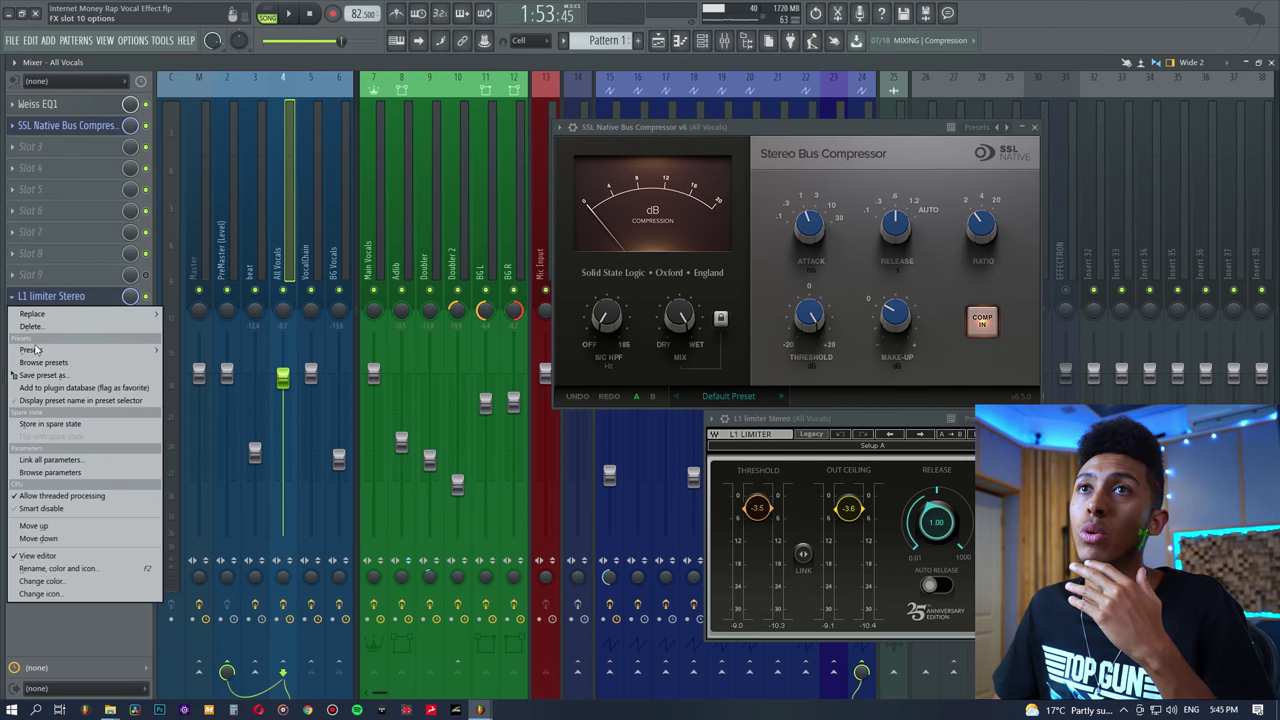
pyautogui.click(40, 375)
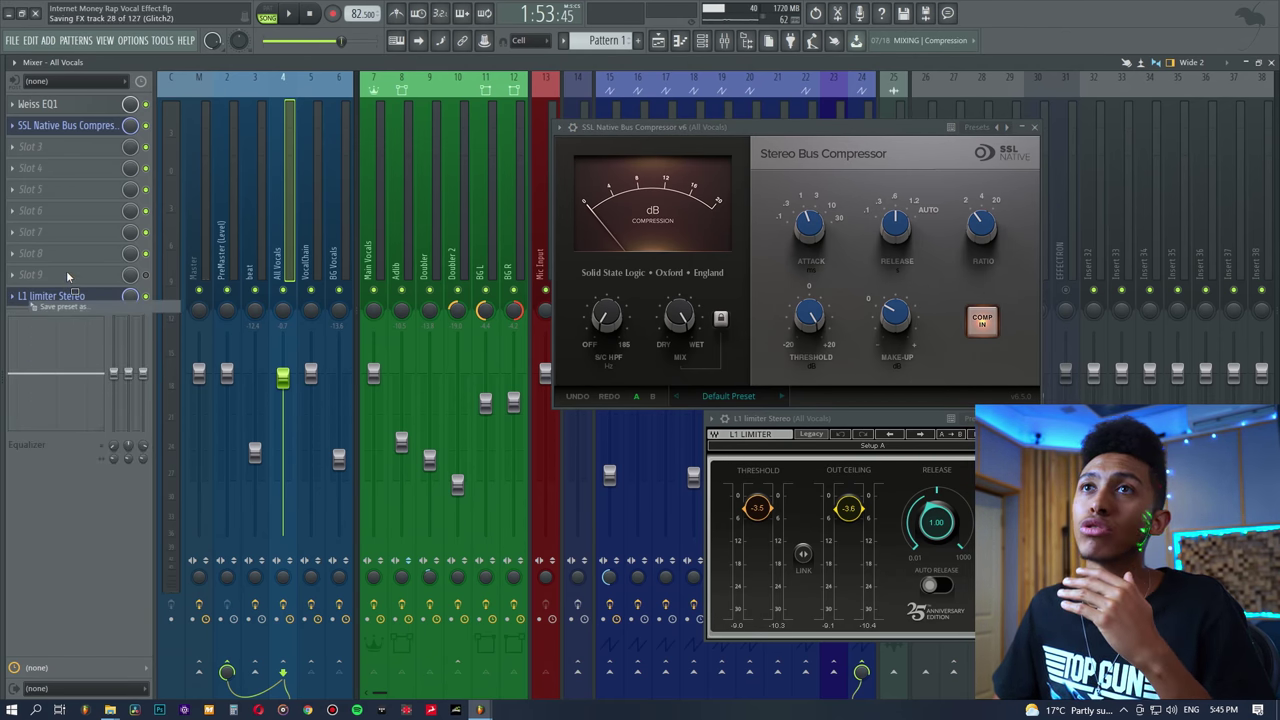
pyautogui.moveTo(151, 104); pyautogui.dragTo(898, 147)
pyautogui.click(1037, 127)
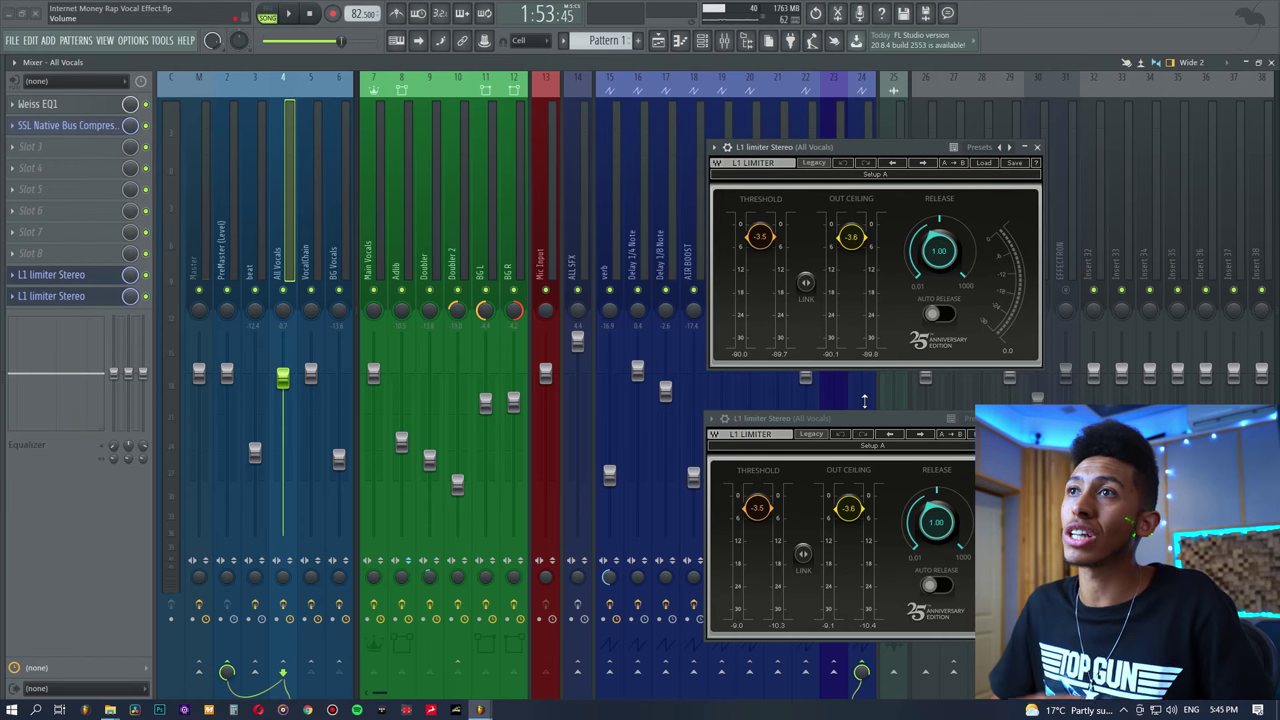
# - Play the section and lower the duplicated L1 limiter's threshold to -16.4 and its out ceiling to -15.9
pyautogui.press('space')
pyautogui.moveTo(804, 283); pyautogui.dragTo(804, 332)
pyautogui.moveTo(851, 287); pyautogui.dragTo(851, 285)
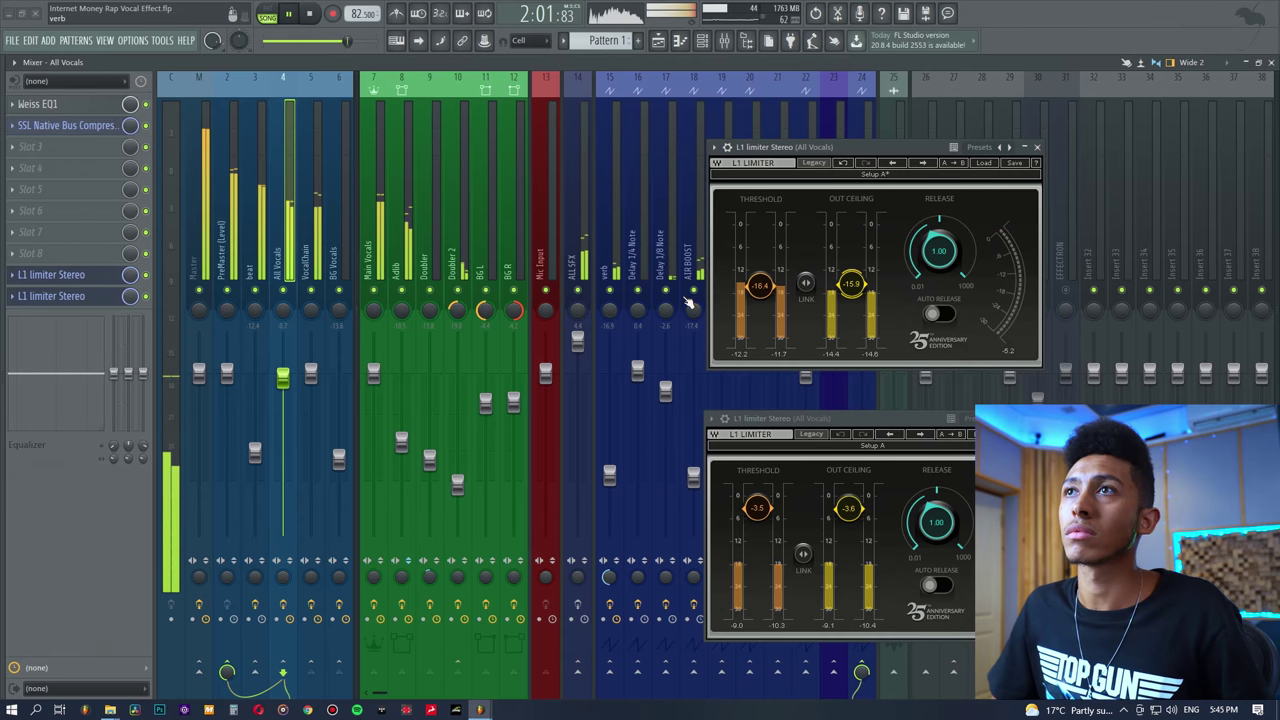
pyautogui.press('space')
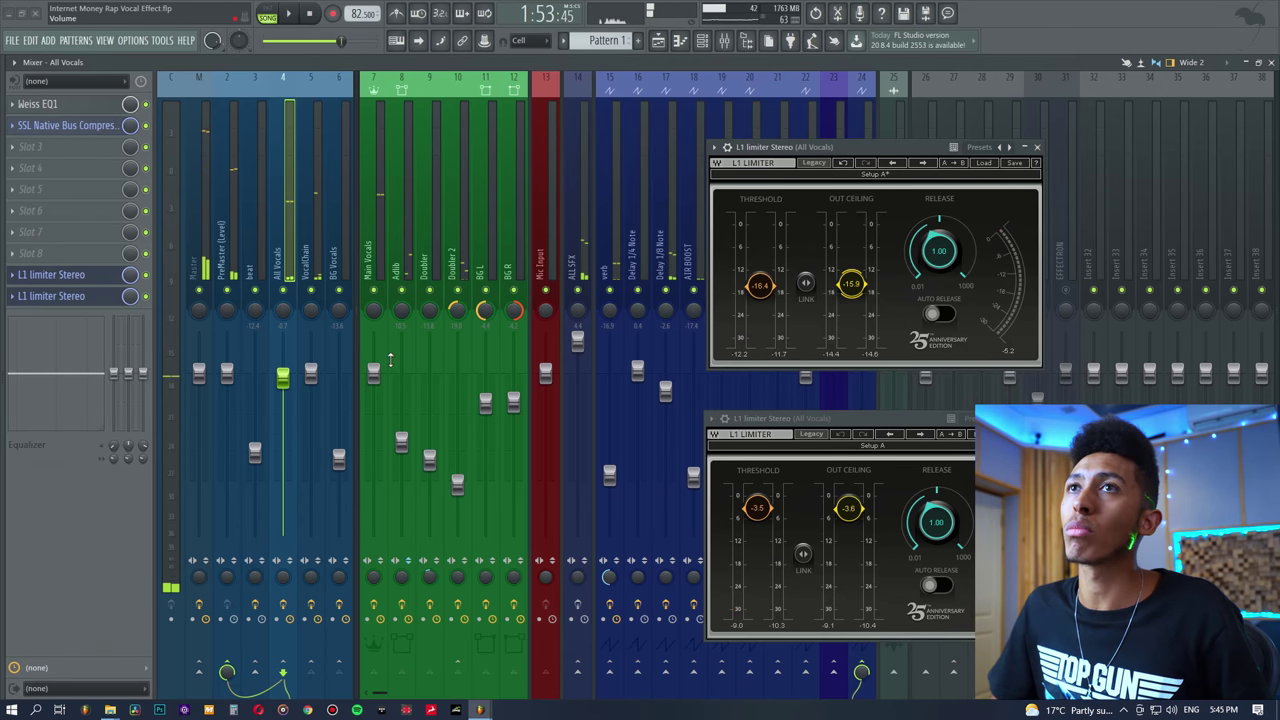
# - Replay the section and set the duplicated L1 limiter's threshold to -17.7 and its out ceiling to -16.7
pyautogui.press('space')
pyautogui.moveTo(759, 287); pyautogui.dragTo(759, 291)
pyautogui.moveTo(851, 284); pyautogui.dragTo(851, 292)
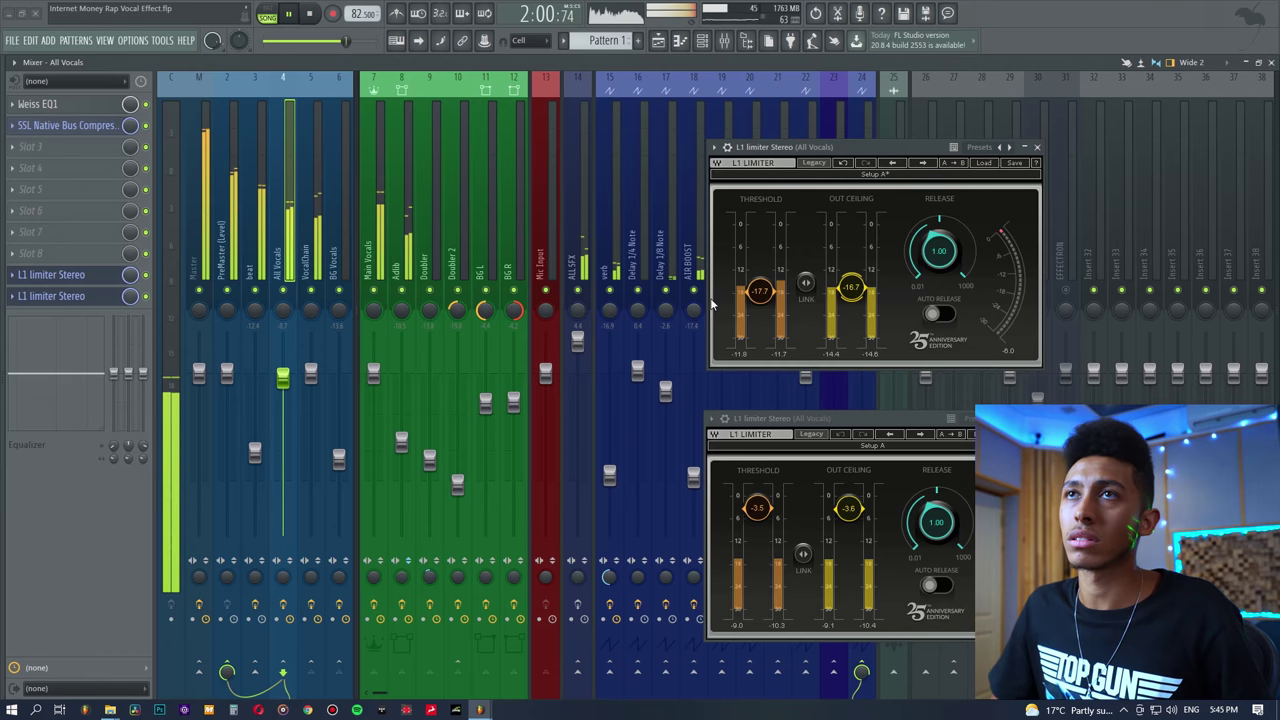
pyautogui.press('space')
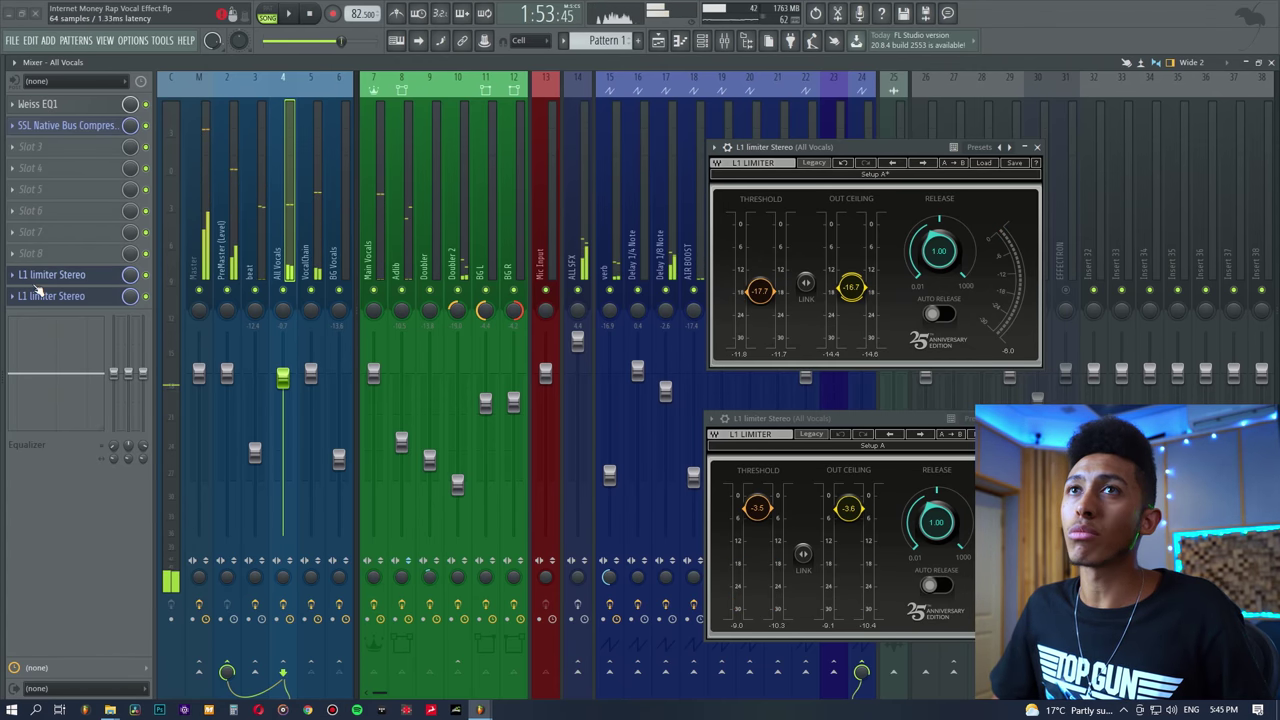
# - Delete the duplicated L1 limiter from slot 9 of All Vocals and close the original limiter's window
pyautogui.click(12, 275)
pyautogui.click(31, 305)
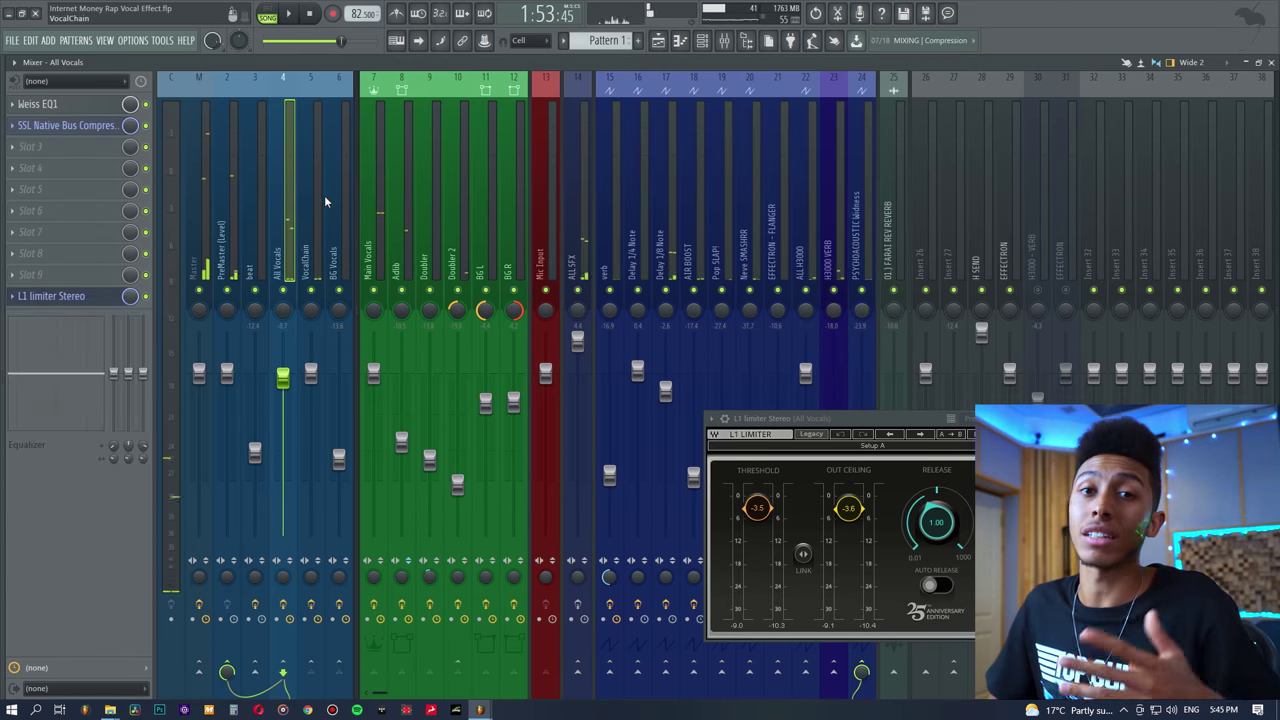
pyautogui.moveTo(804, 424); pyautogui.dragTo(695, 250)
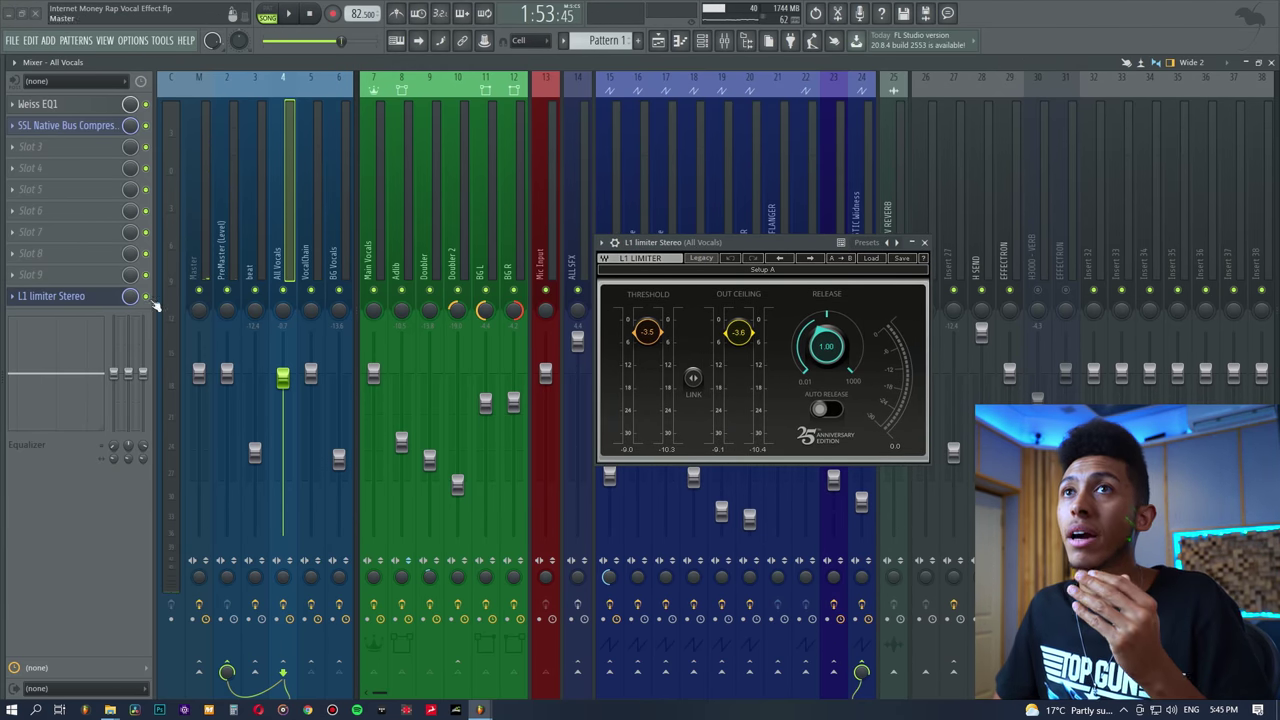
pyautogui.click(51, 297)
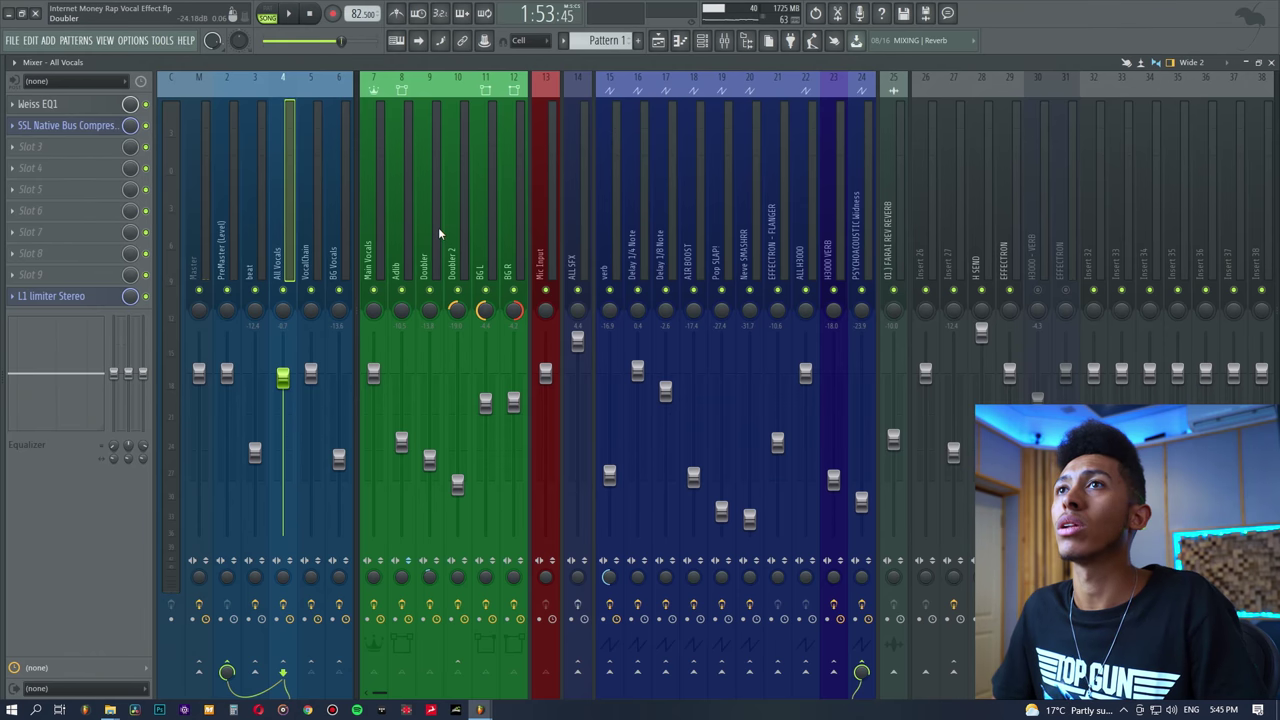
# - Mute the Main Vocal track in the playlist and place the playhead in bar 41
pyautogui.press('F5')
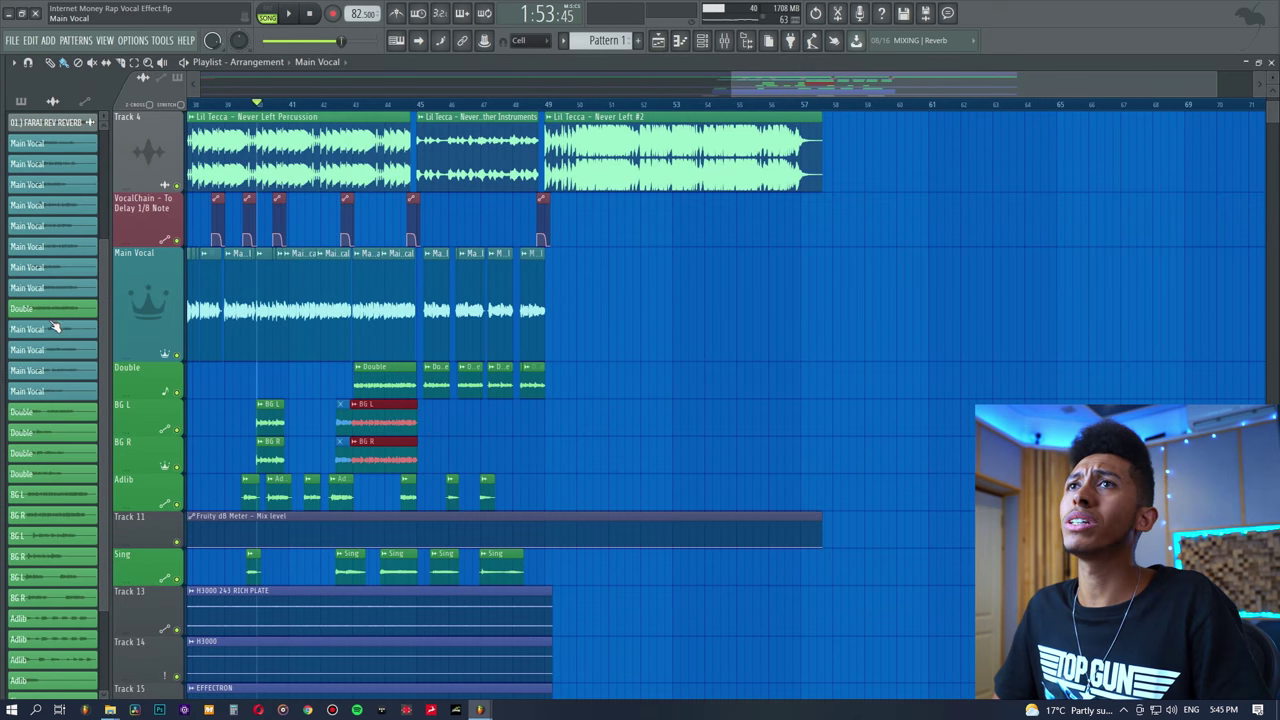
pyautogui.click(178, 355)
pyautogui.click(311, 104)
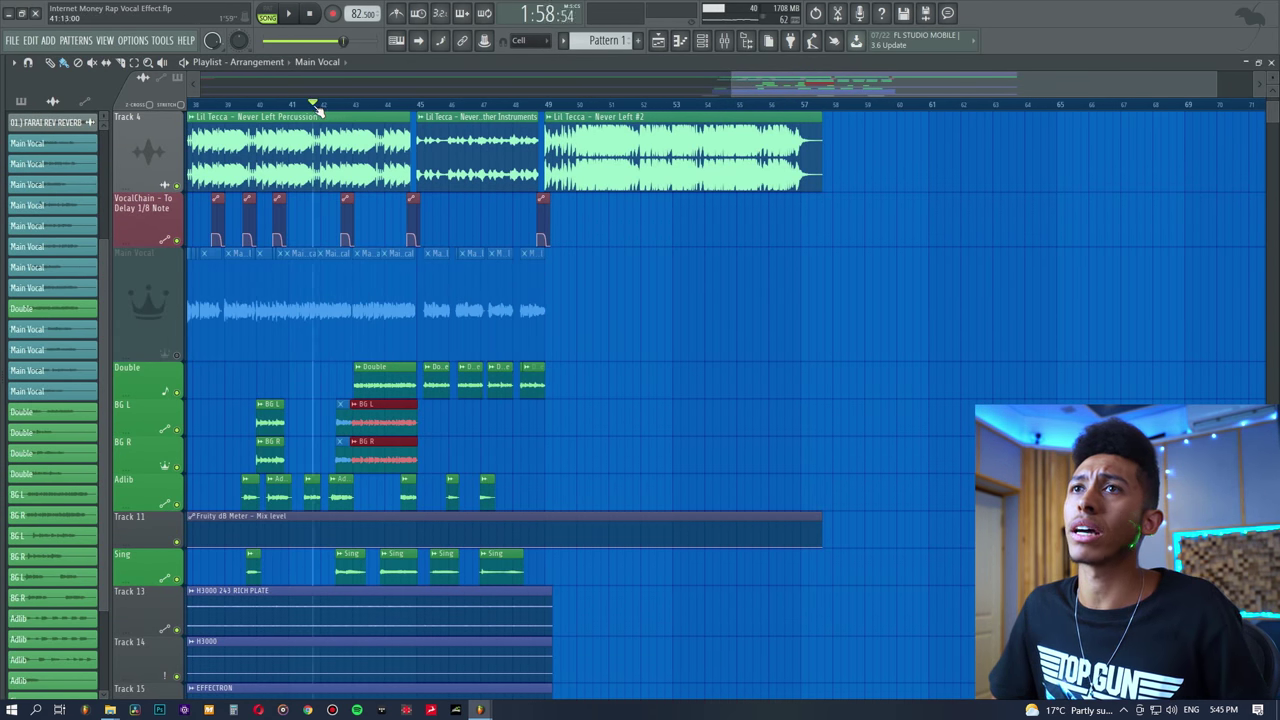
# - Look over the Adlib, Doubler 2 and BG L channels in the mixer, then return to the playlist
pyautogui.click(725, 42)
pyautogui.click(401, 221)
pyautogui.click(449, 230)
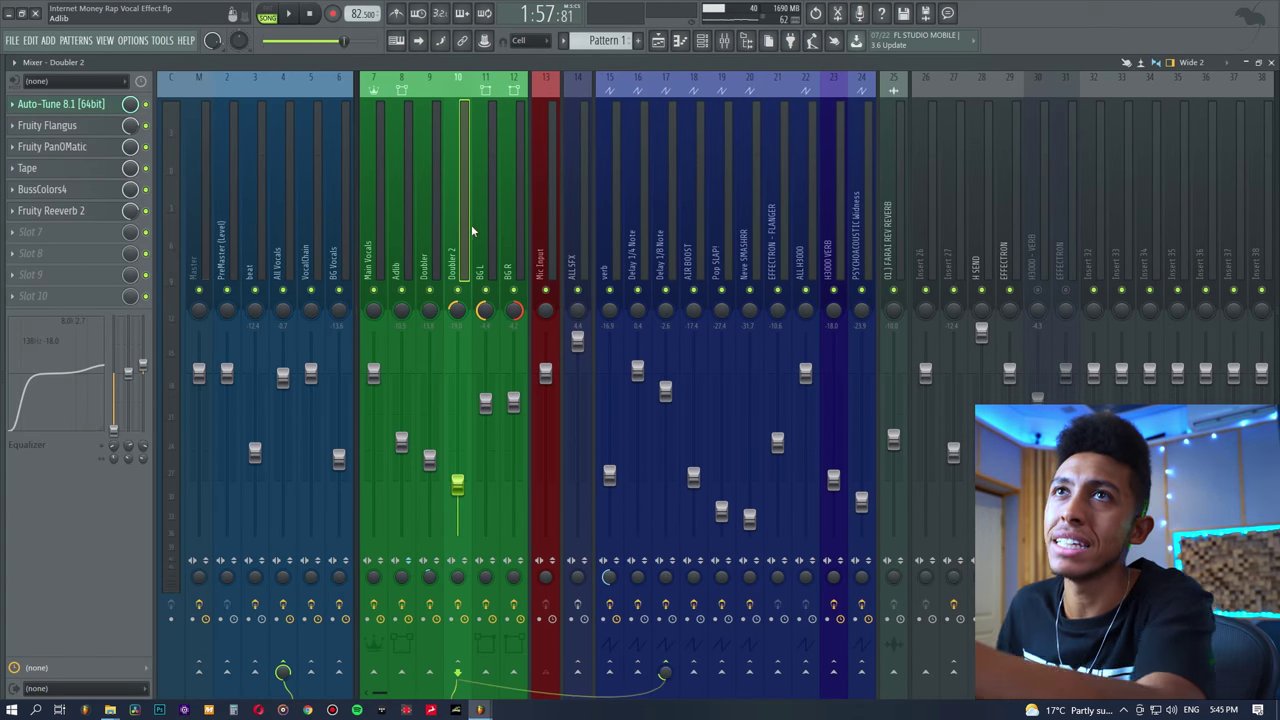
pyautogui.click(658, 40)
# - Play the section from bar 41 without the main vocal while checking the Adlib and Doubler mixer channels, then stop playback
pyautogui.press('space')
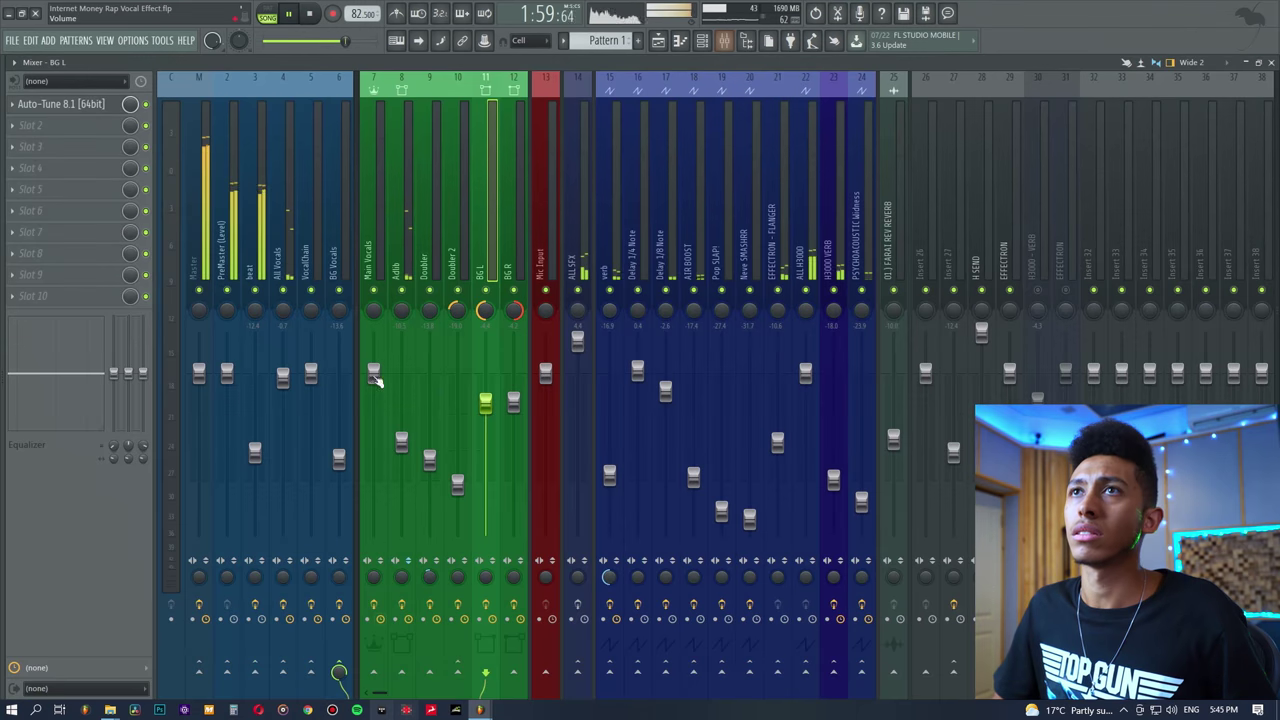
pyautogui.press('F9')
pyautogui.click(400, 143)
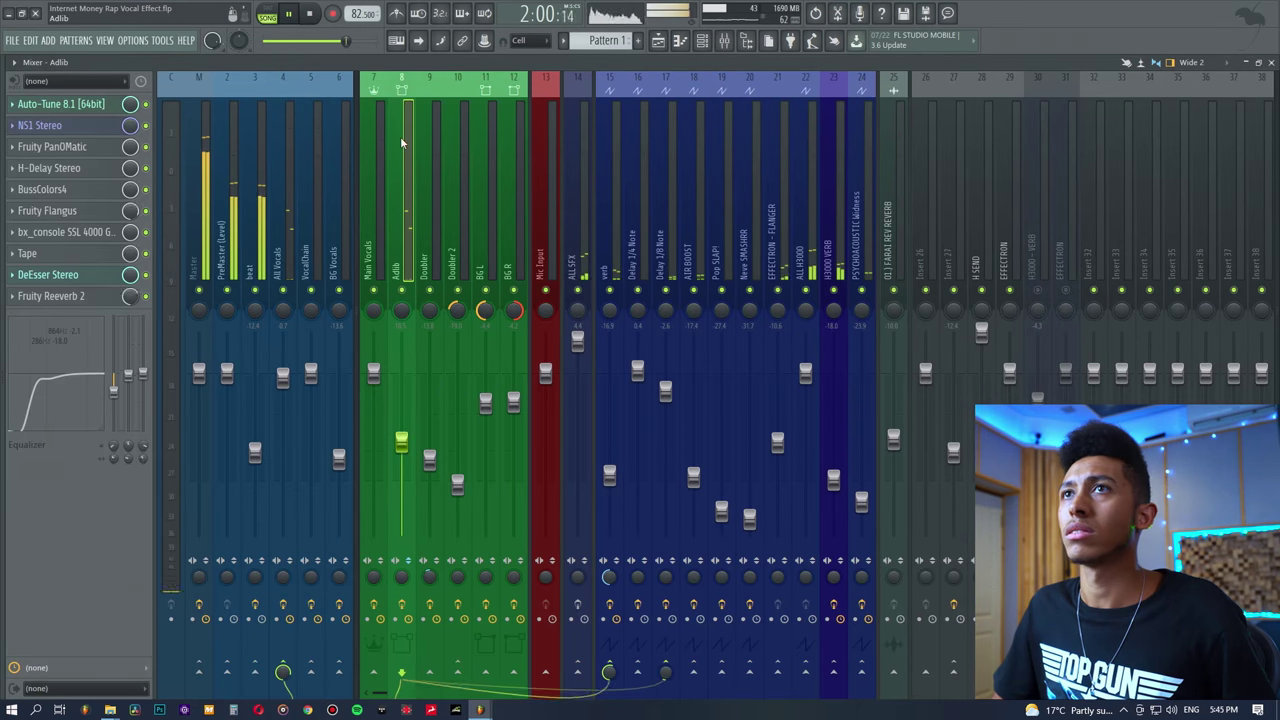
pyautogui.press('F9')
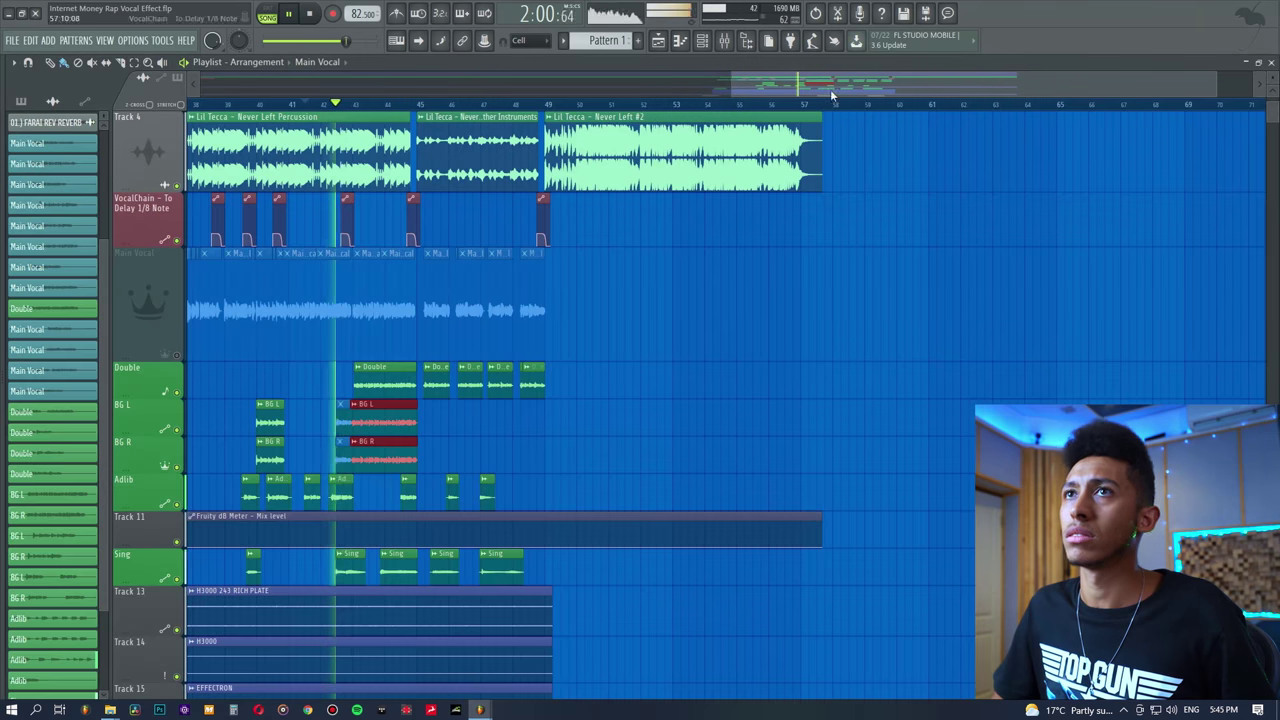
pyautogui.click(725, 44)
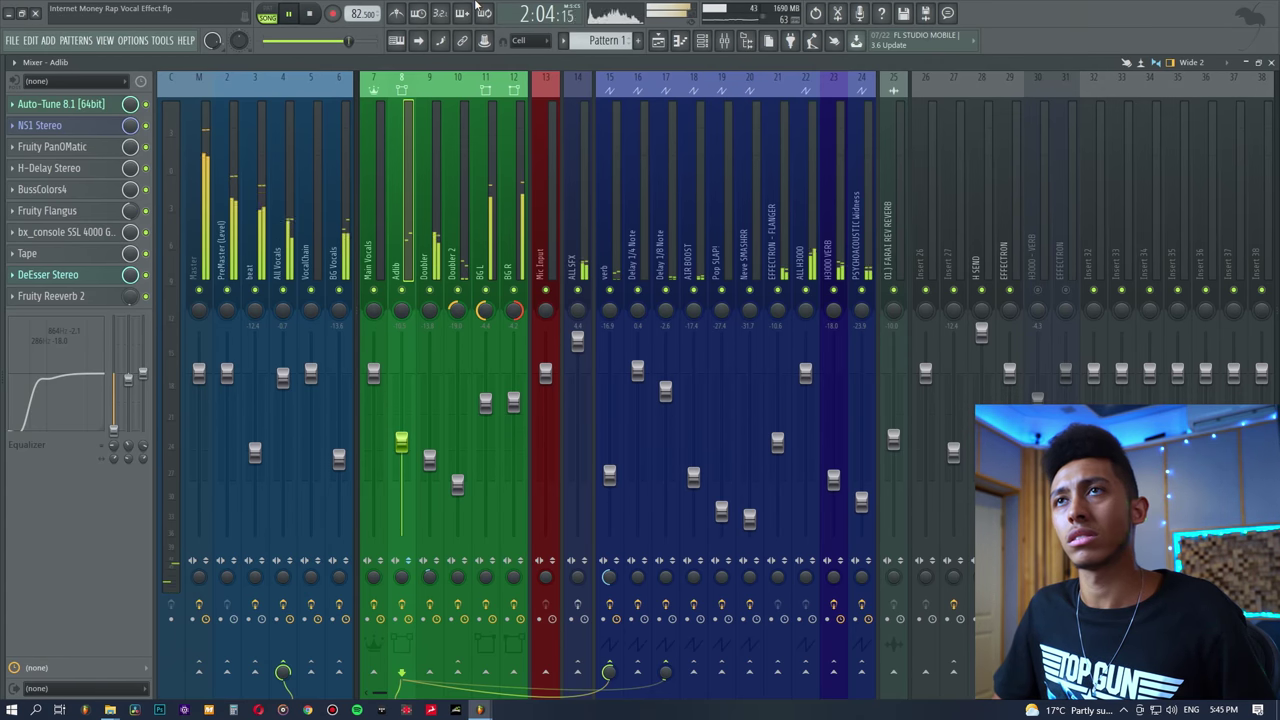
pyautogui.click(434, 136)
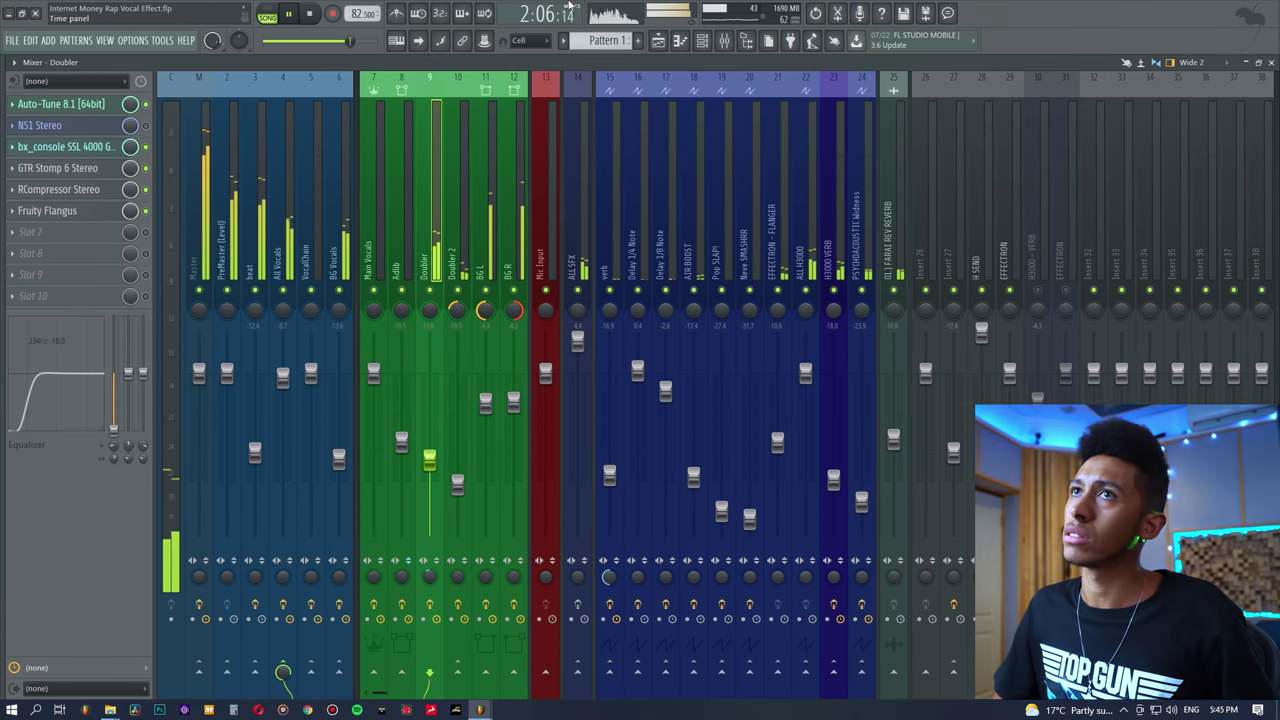
pyautogui.press('space')
pyautogui.click(661, 41)
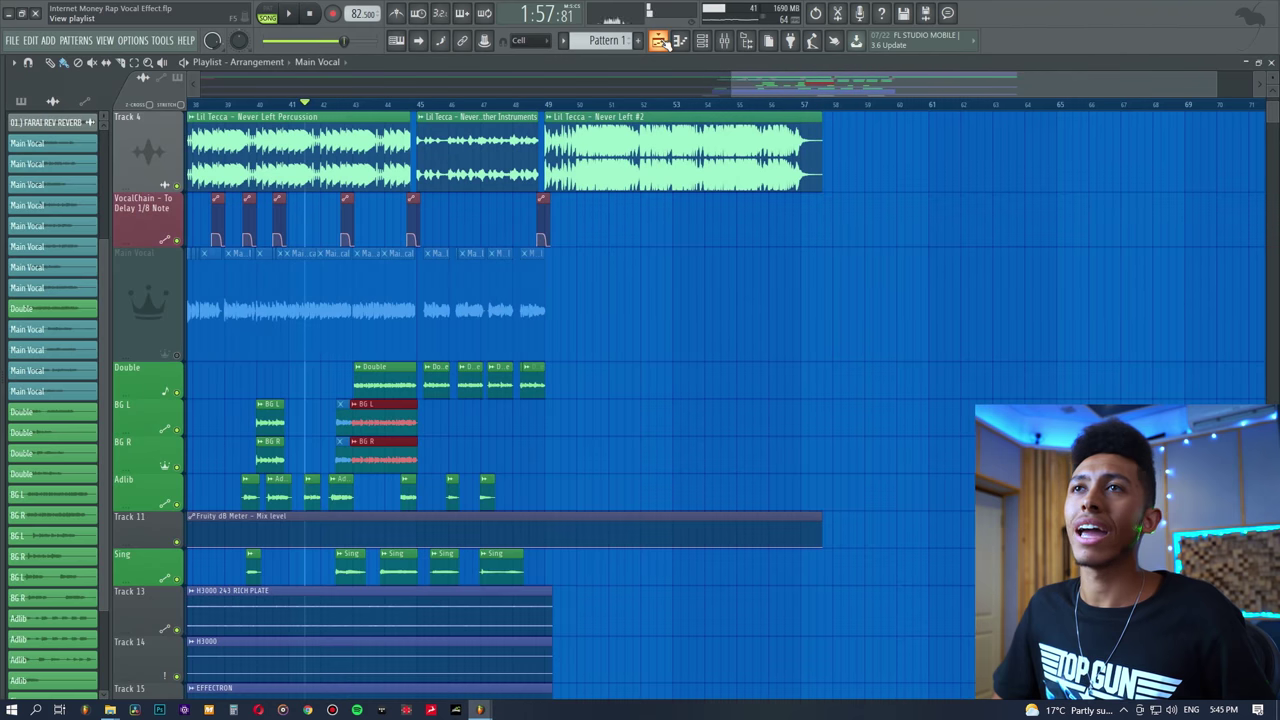
# - Examine the Fruity PanOMatic, H-Delay and BussColors4 settings on the Adlib mixer channel, closing each effect after viewing
pyautogui.click(724, 41)
pyautogui.click(66, 147)
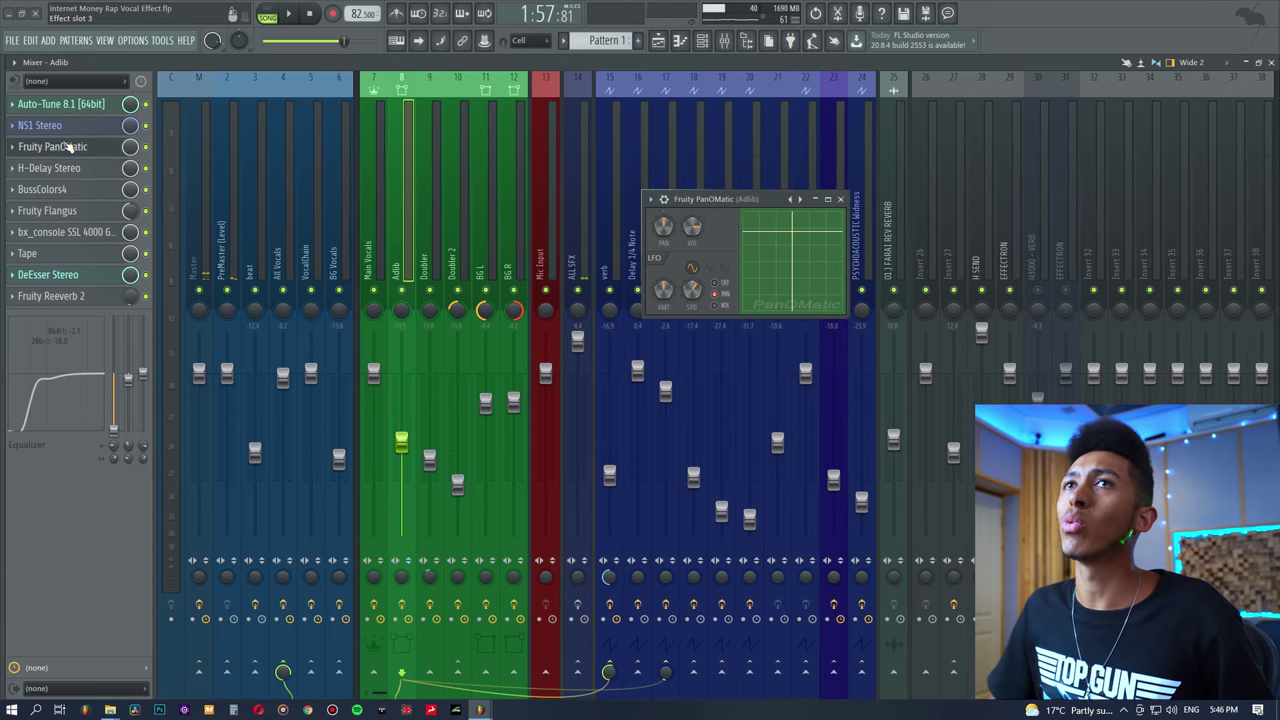
pyautogui.click(66, 147)
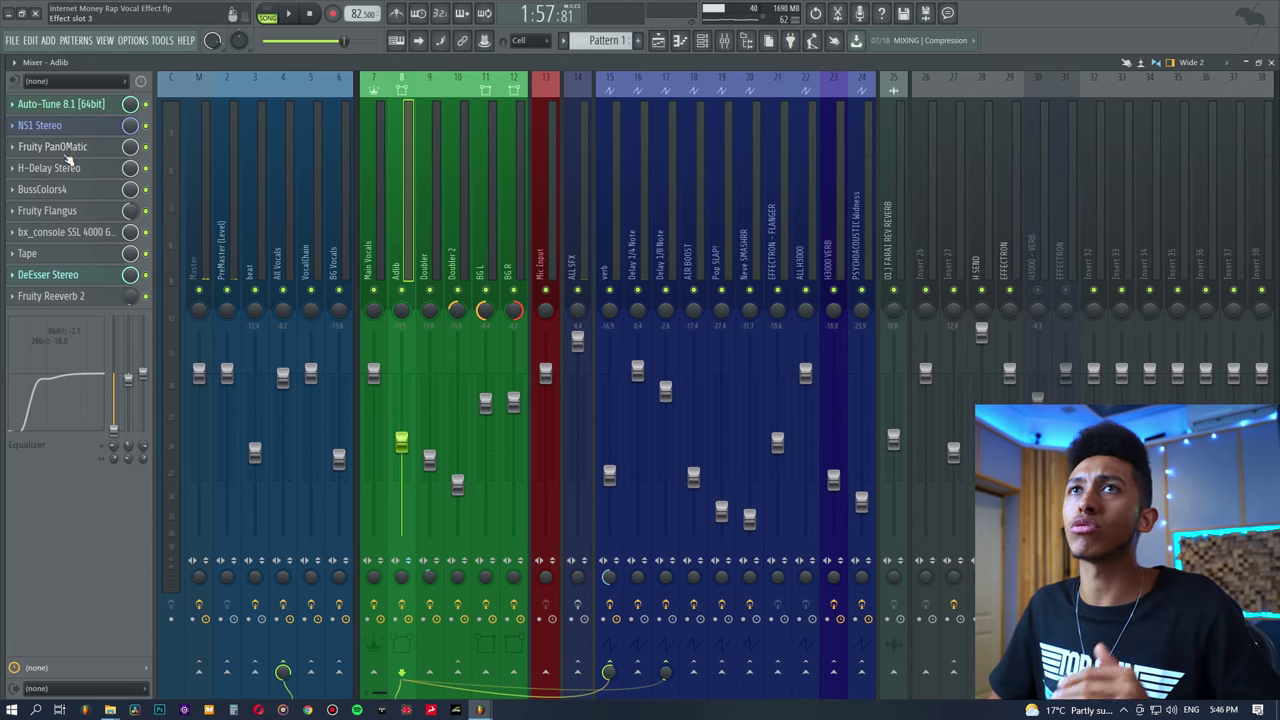
pyautogui.click(66, 169)
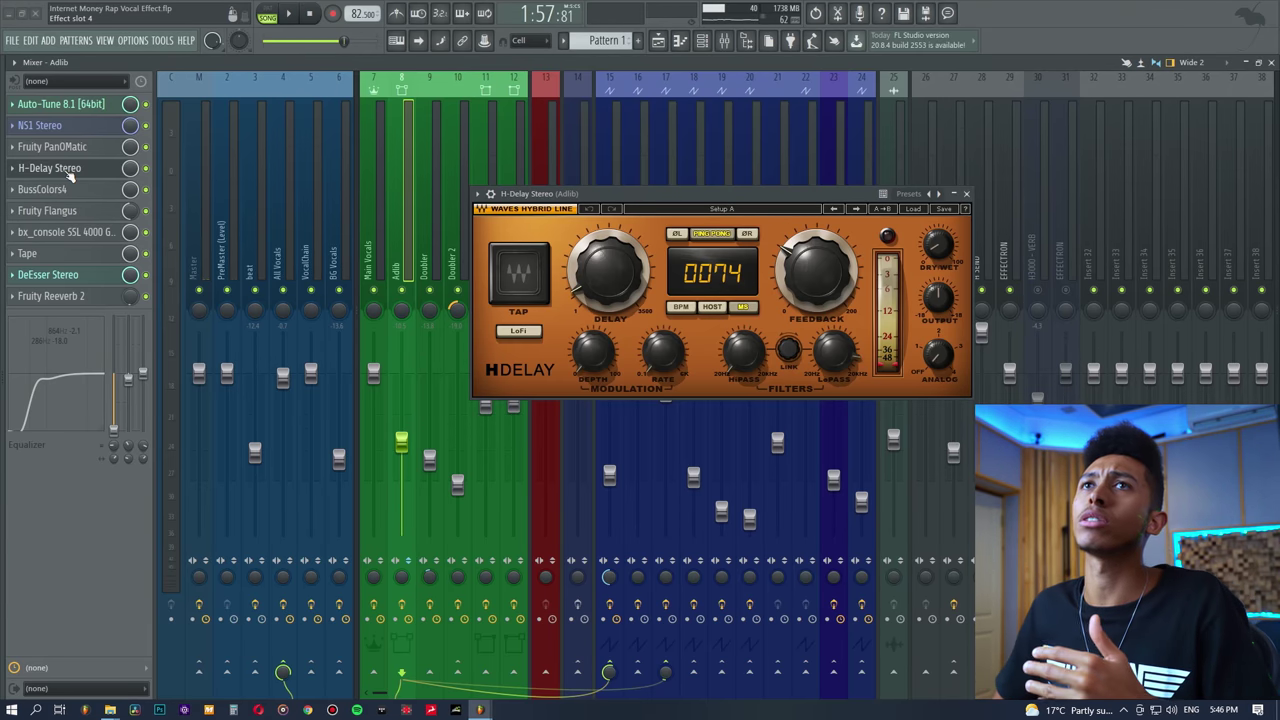
pyautogui.click(66, 169)
pyautogui.click(66, 190)
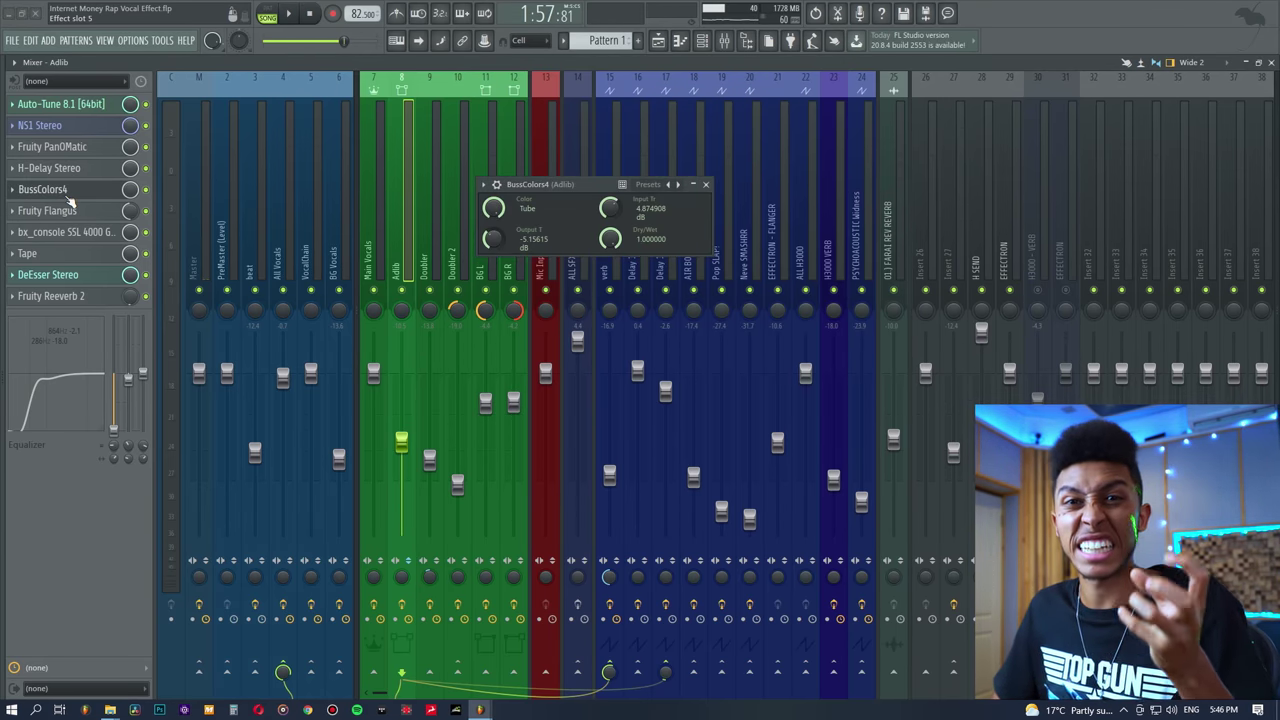
pyautogui.click(68, 193)
# - Examine the Fruity Flangus, bx_console SSL 4000 G, Tape and DeEsser settings on the Adlib channel
pyautogui.click(70, 229)
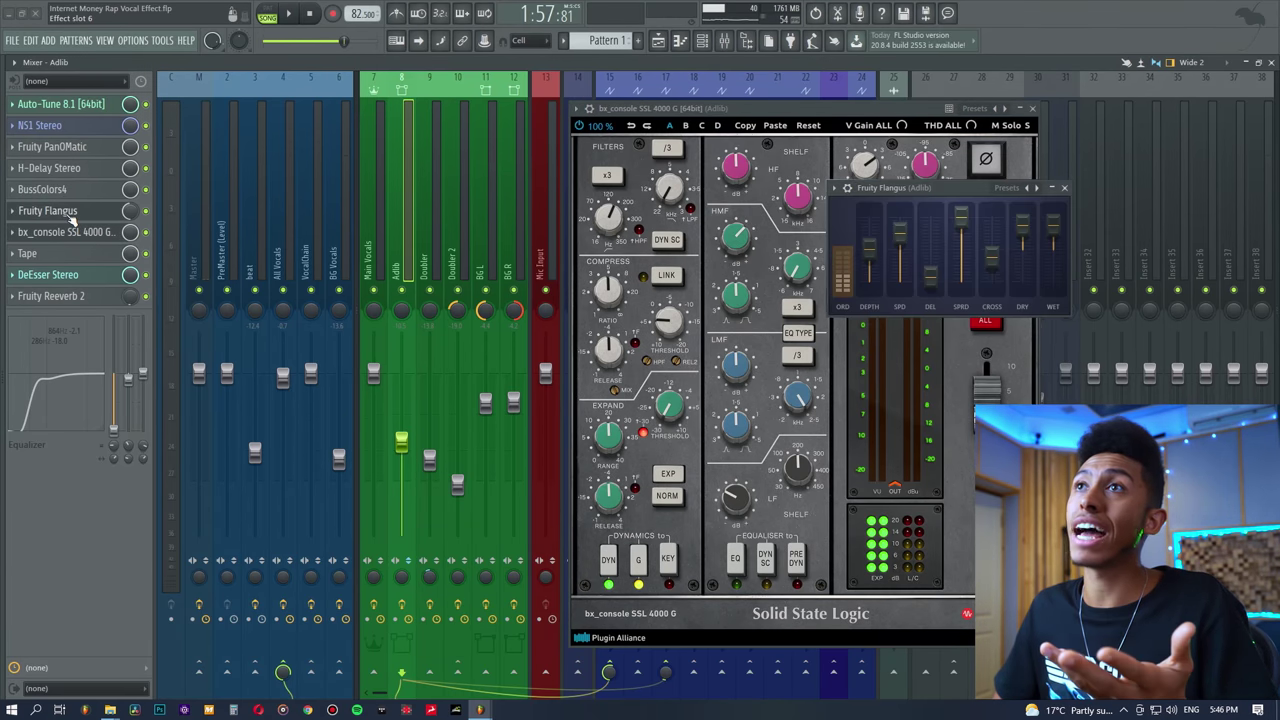
pyautogui.moveTo(732, 103); pyautogui.dragTo(701, 80)
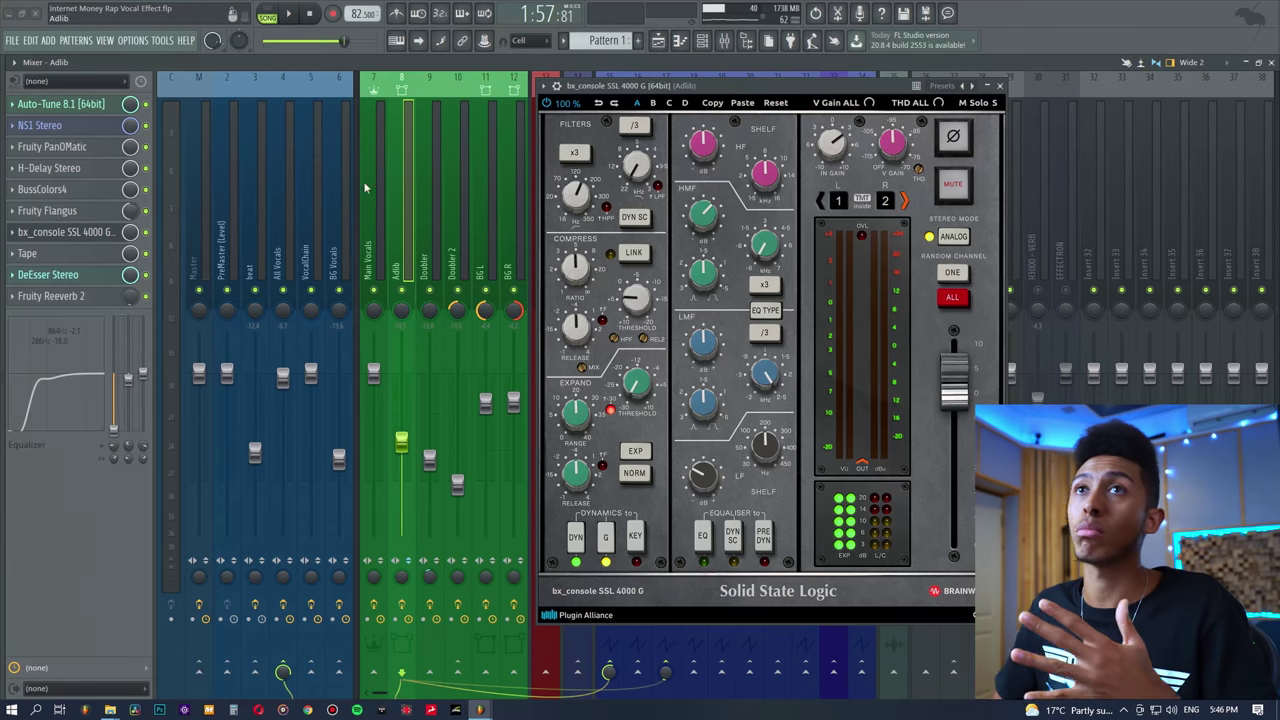
pyautogui.click(70, 232)
pyautogui.click(85, 256)
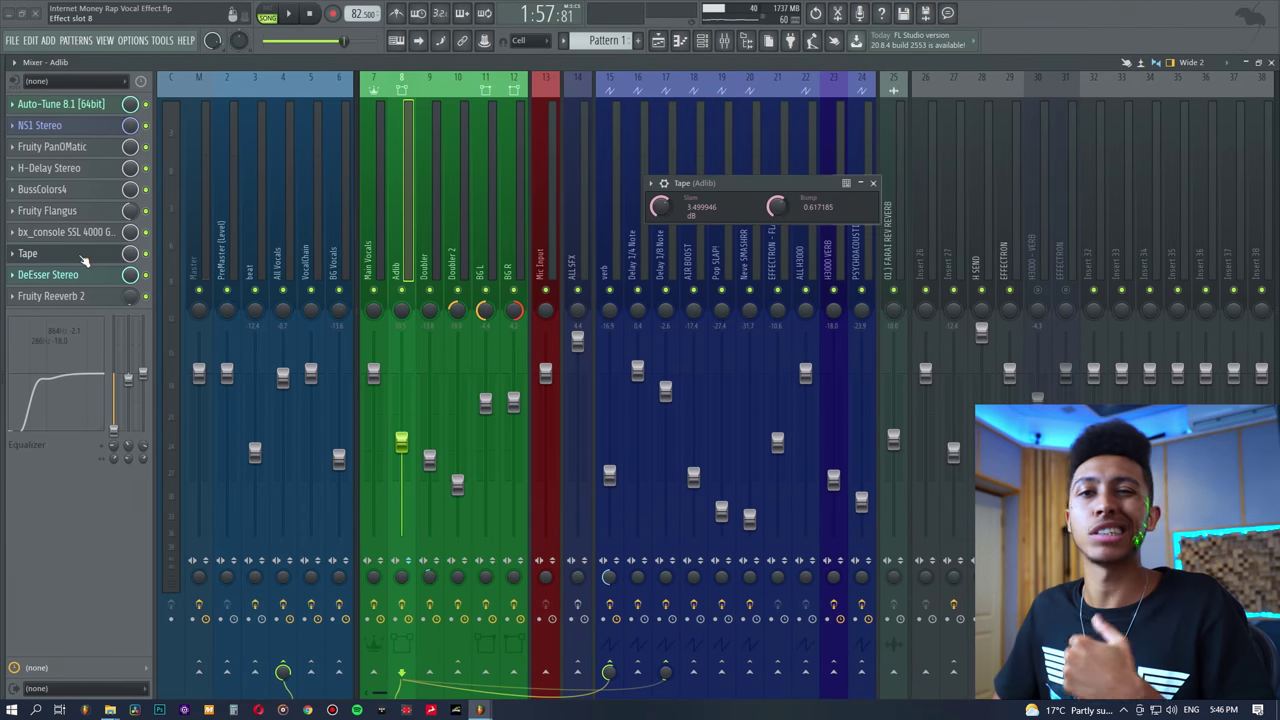
pyautogui.click(85, 256)
pyautogui.click(78, 276)
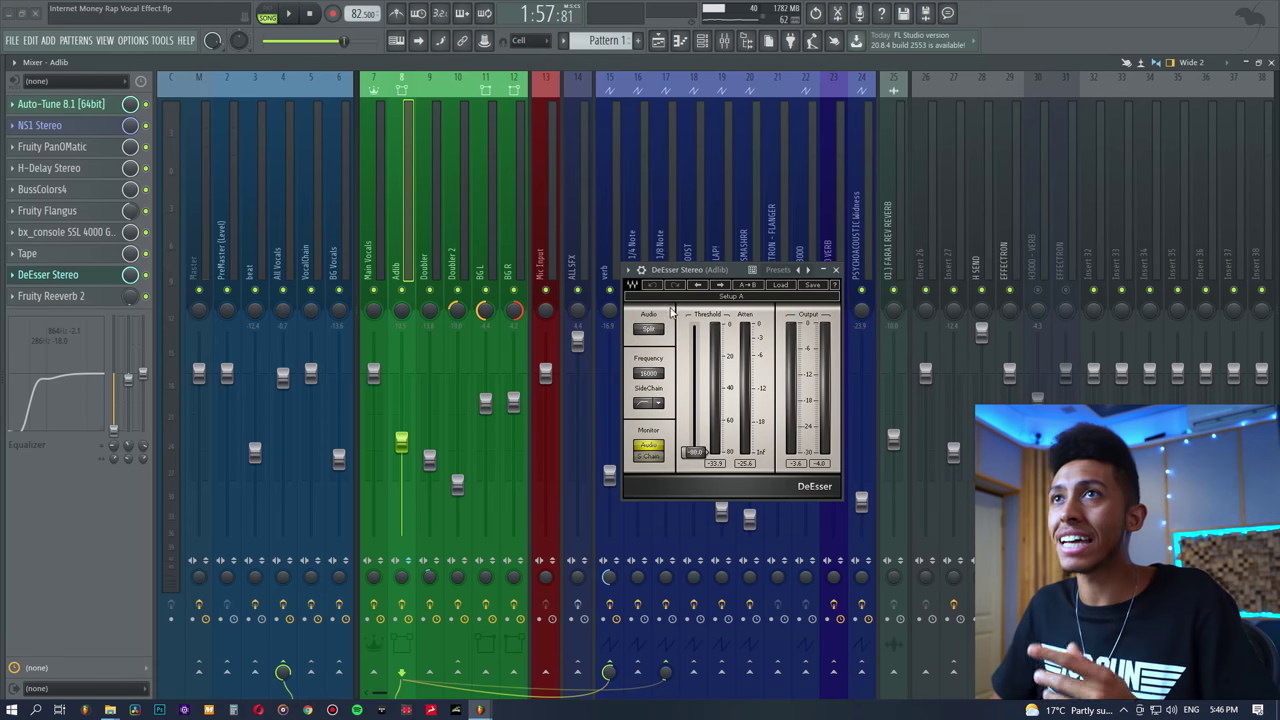
# - Solo the Adlib track in the playlist and play its clips briefly
pyautogui.click(658, 40)
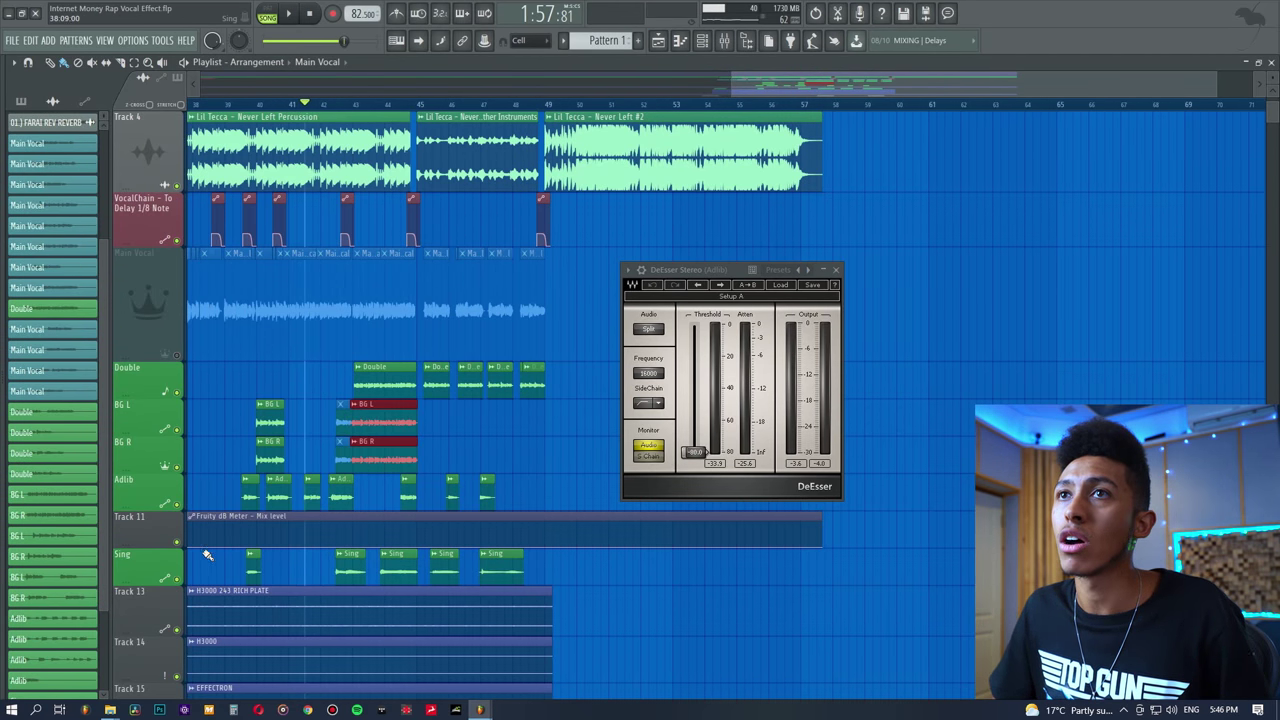
pyautogui.rightClick(177, 508)
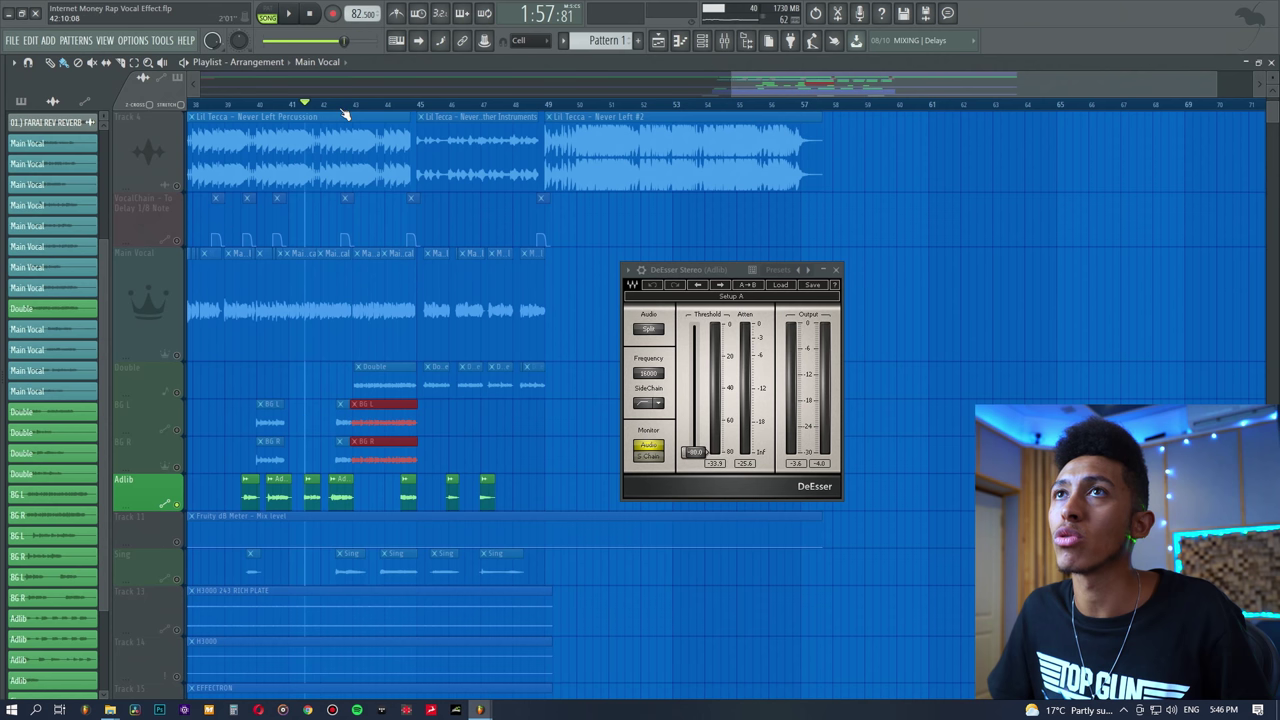
pyautogui.press('space')
pyautogui.press('space')
# - Play the soloed adlibs with the Adlib channel's DeEsser enabled and bypassed to compare the sound
pyautogui.press('F9')
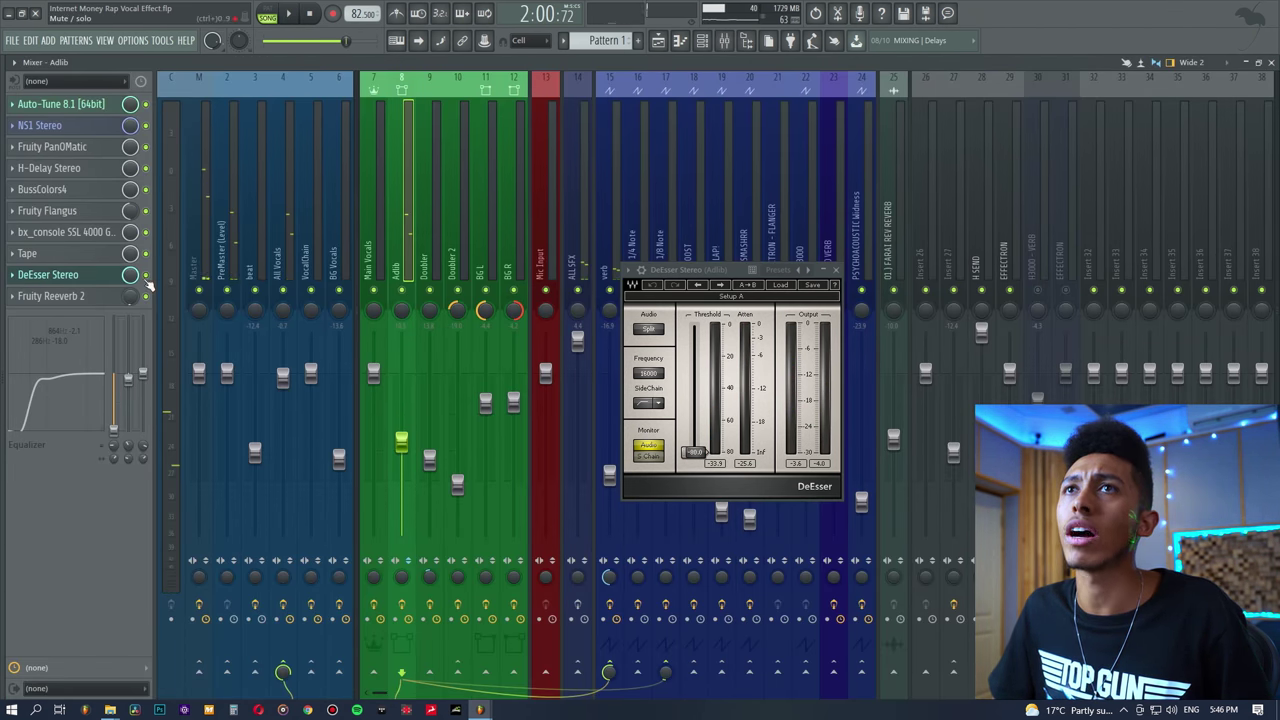
pyautogui.press('space')
pyautogui.press('space')
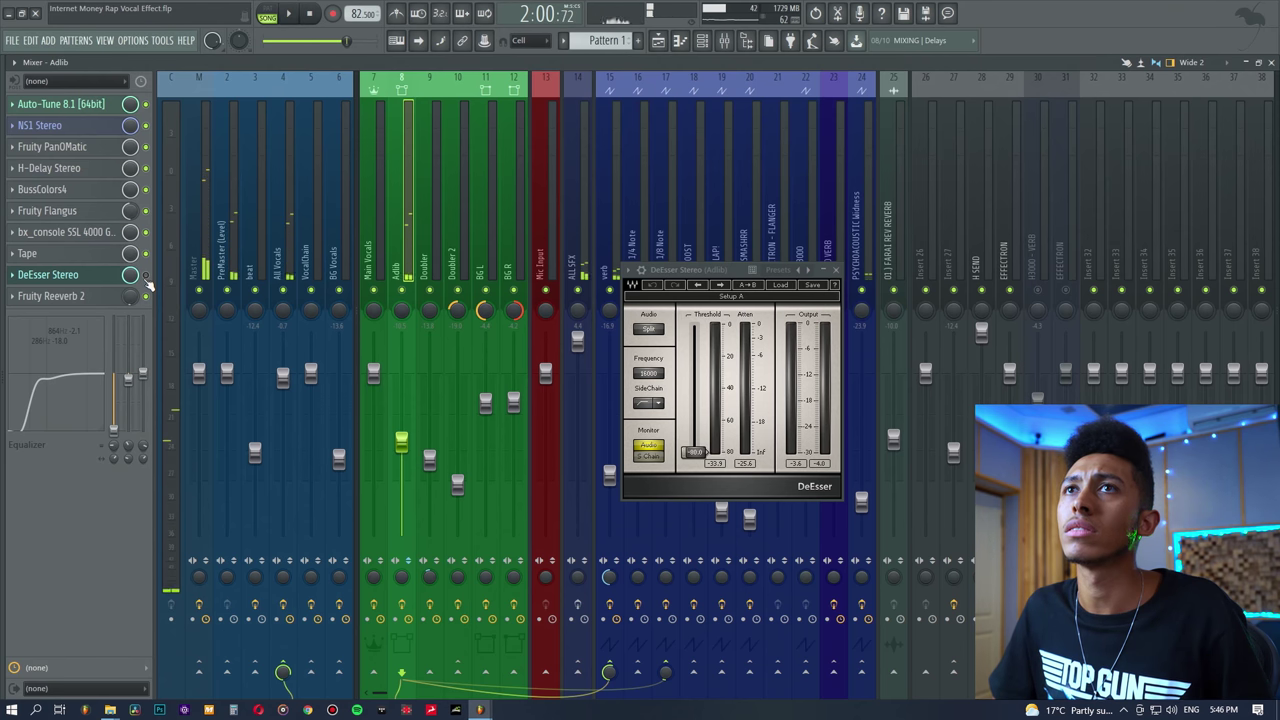
pyautogui.press('space')
pyautogui.press('space')
# - Unsolo the Adlib track in the playlist and check Fruity Reeverb 2 on the Adlib mixer channel
pyautogui.press('F5')
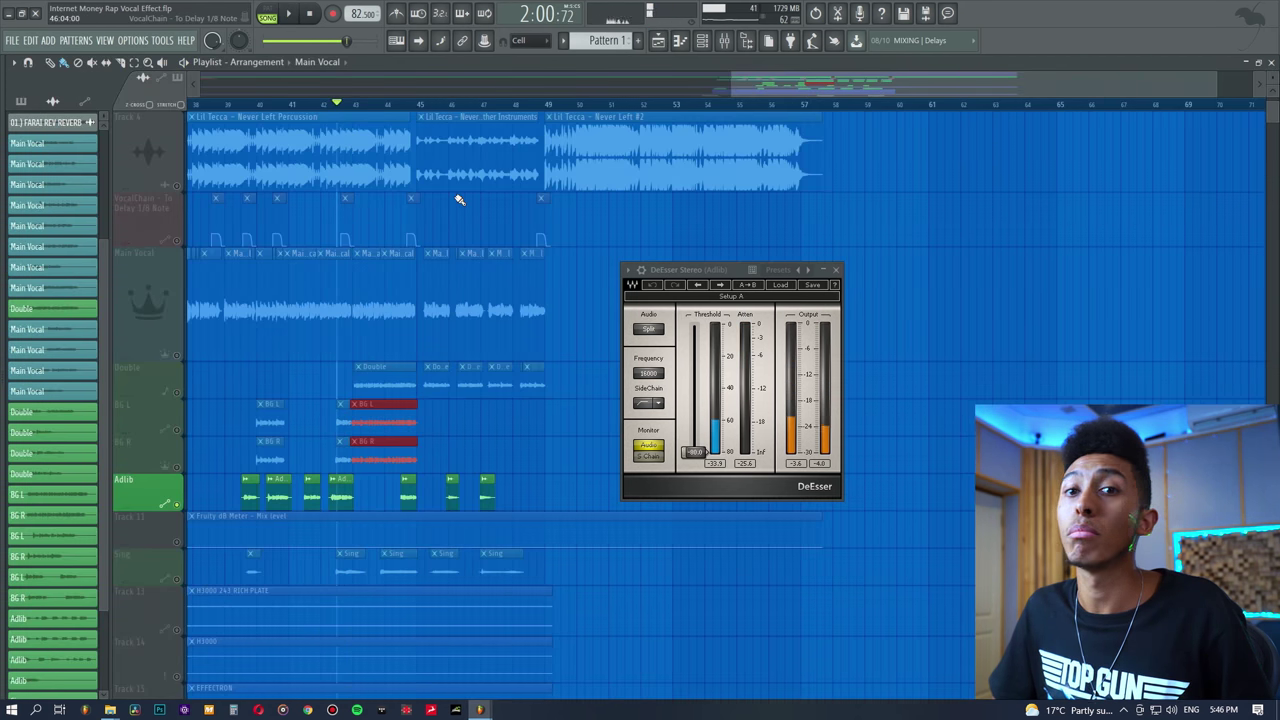
pyautogui.rightClick(181, 508)
pyautogui.click(724, 40)
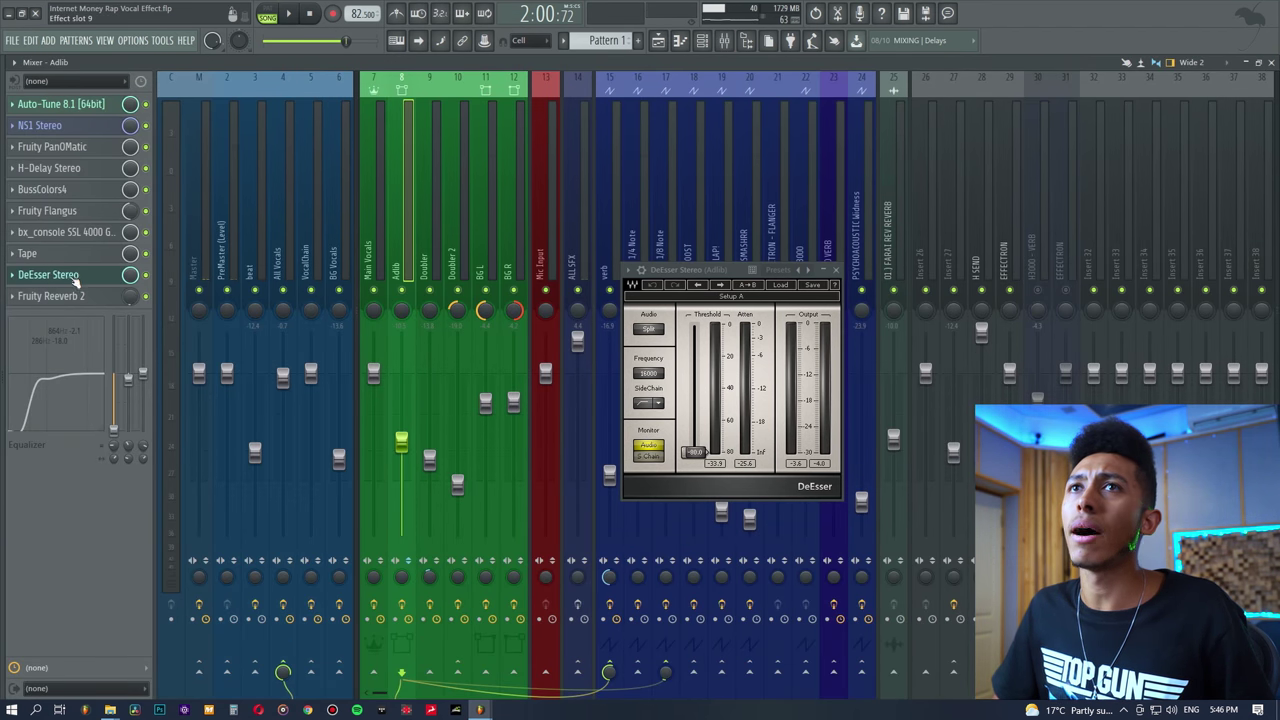
pyautogui.click(72, 296)
pyautogui.click(76, 296)
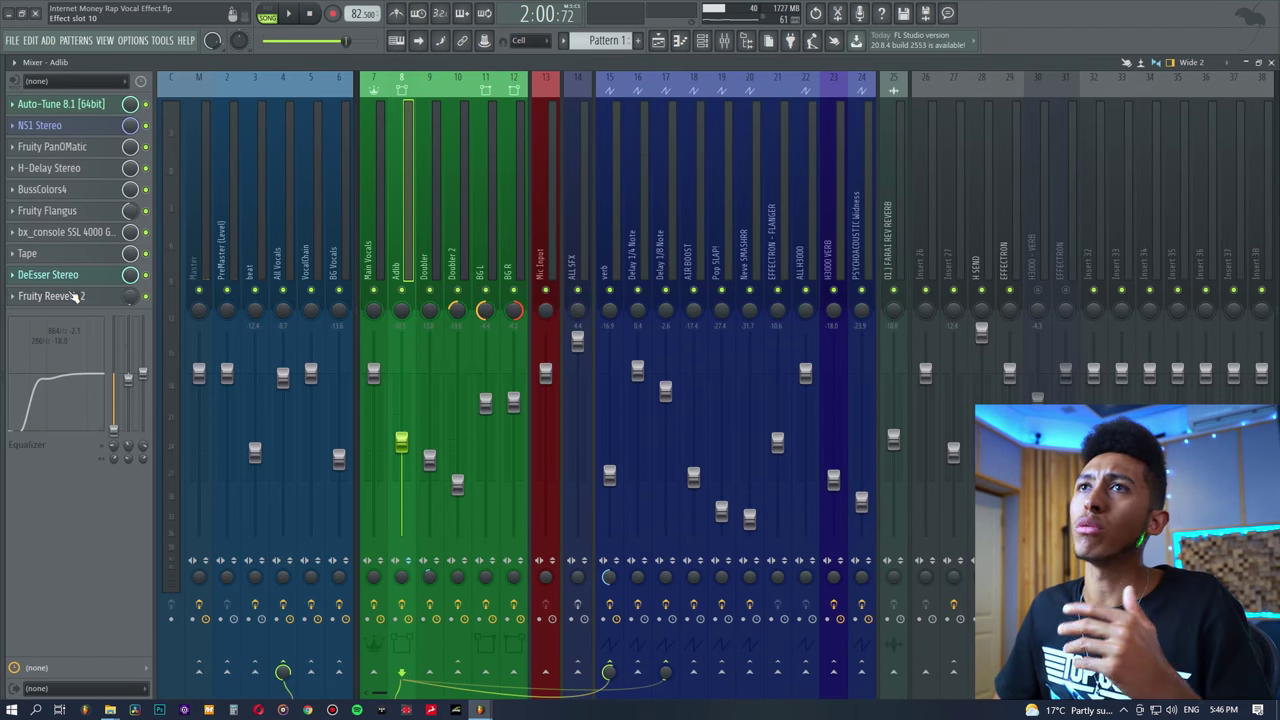
# - Examine the GTR Stomp 6 pedal chain on the Doubler mixer channel and close it
pyautogui.click(424, 242)
pyautogui.click(84, 170)
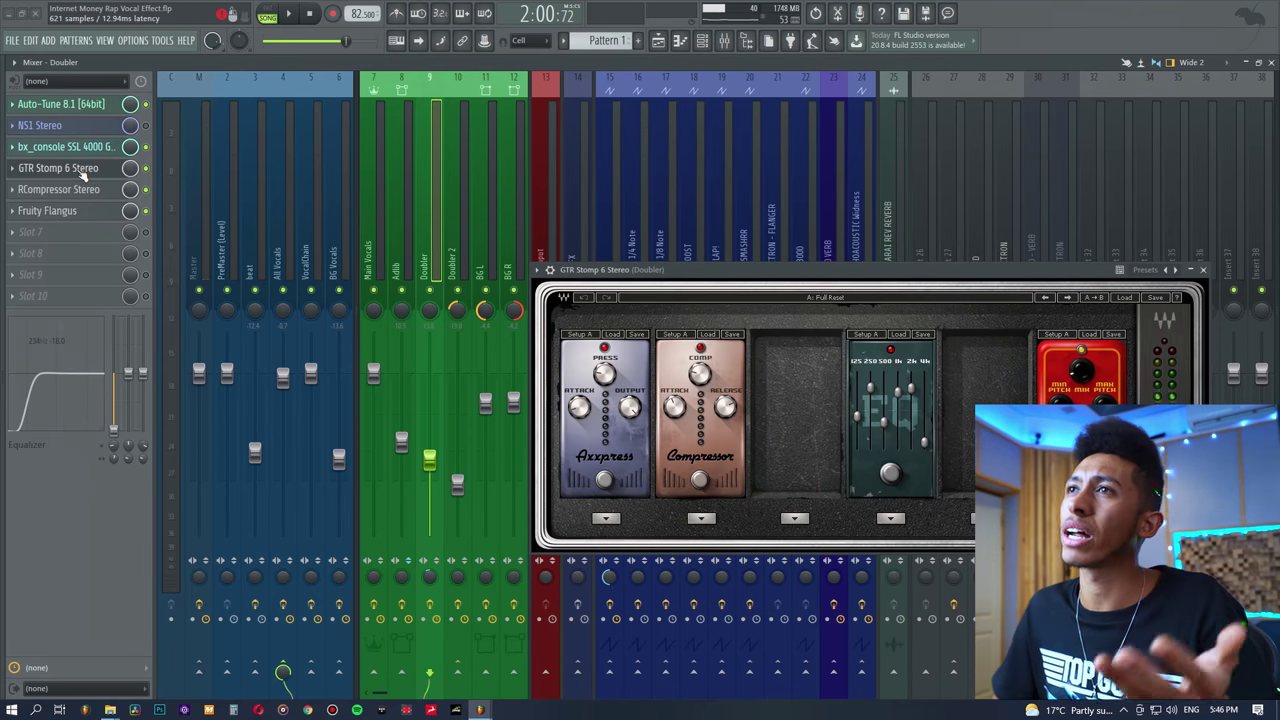
pyautogui.click(84, 170)
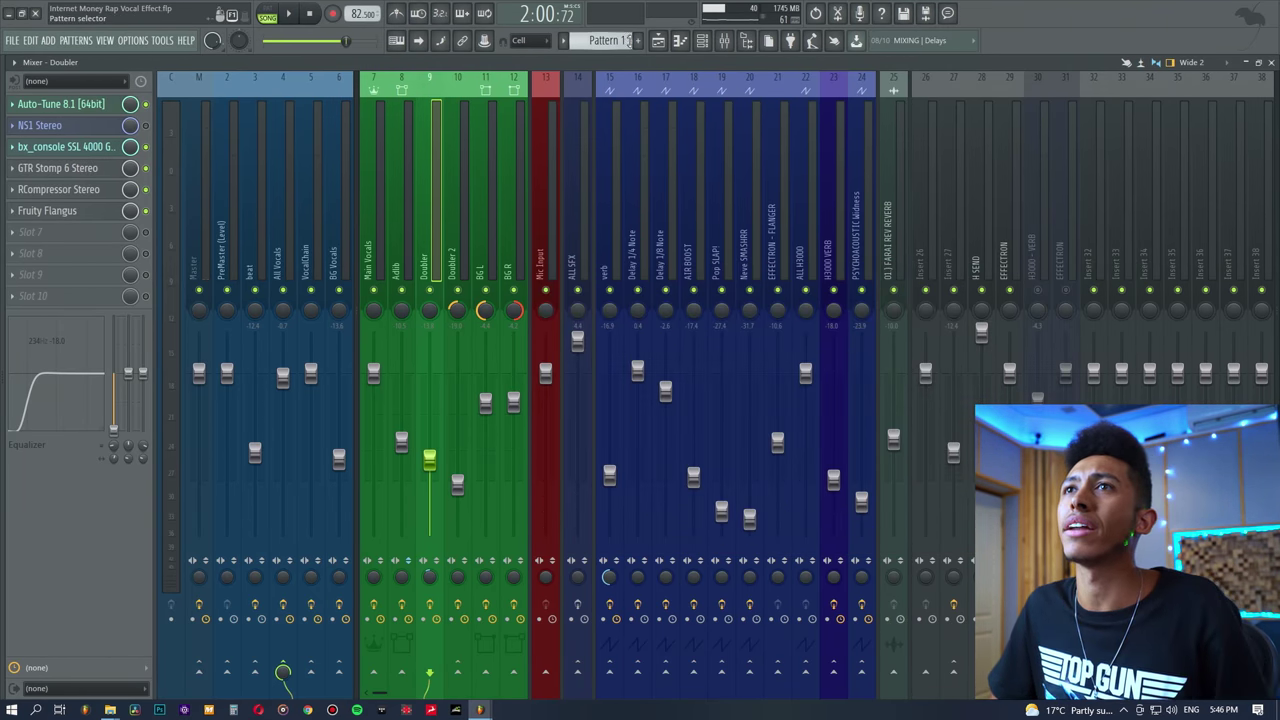
# - Solo the Double track in the playlist and start playback
pyautogui.click(662, 42)
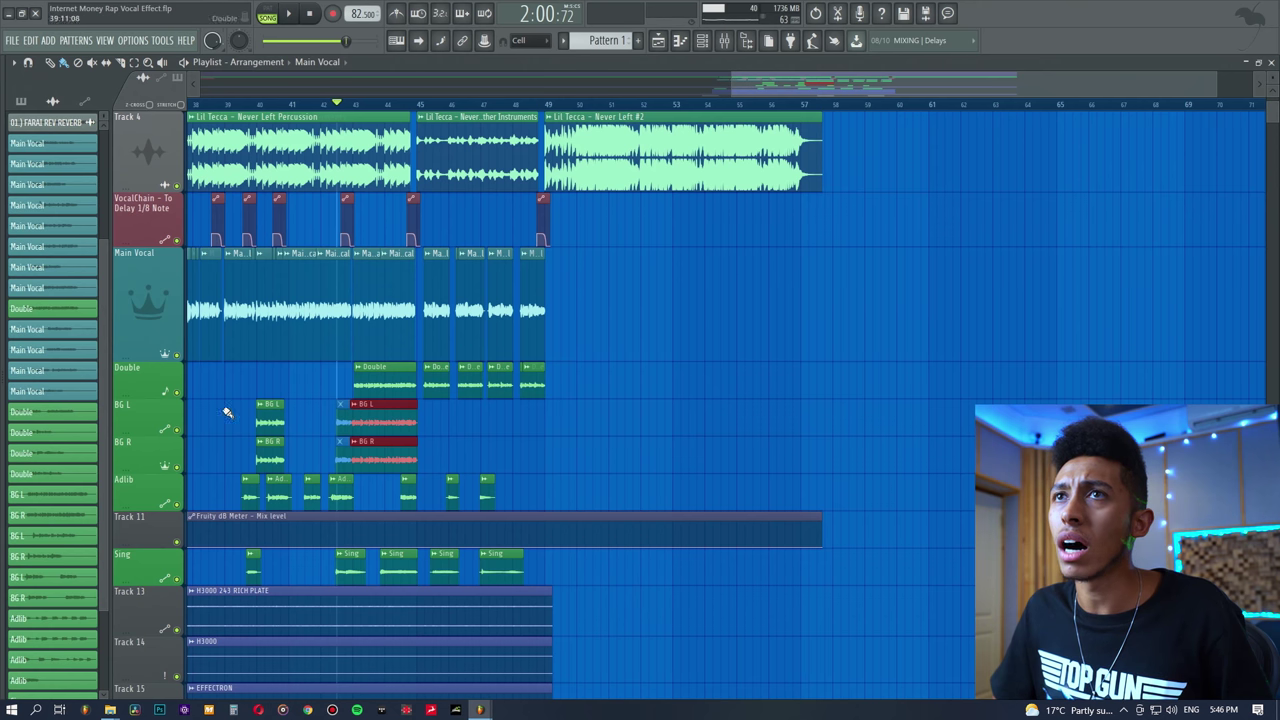
pyautogui.rightClick(177, 392)
pyautogui.press('space')
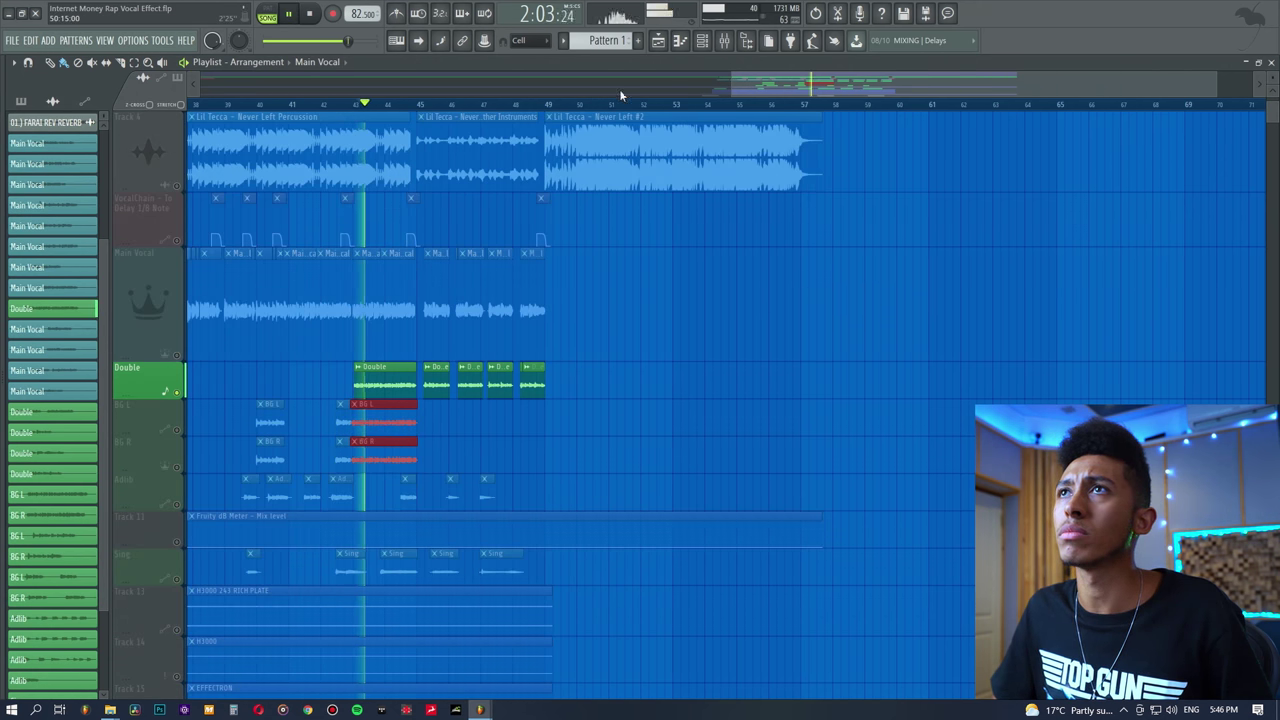
# - Compare the soloed double with the Doubler channel's GTR Stomp 6 bypassed and re-enabled, then stop playback
pyautogui.click(724, 40)
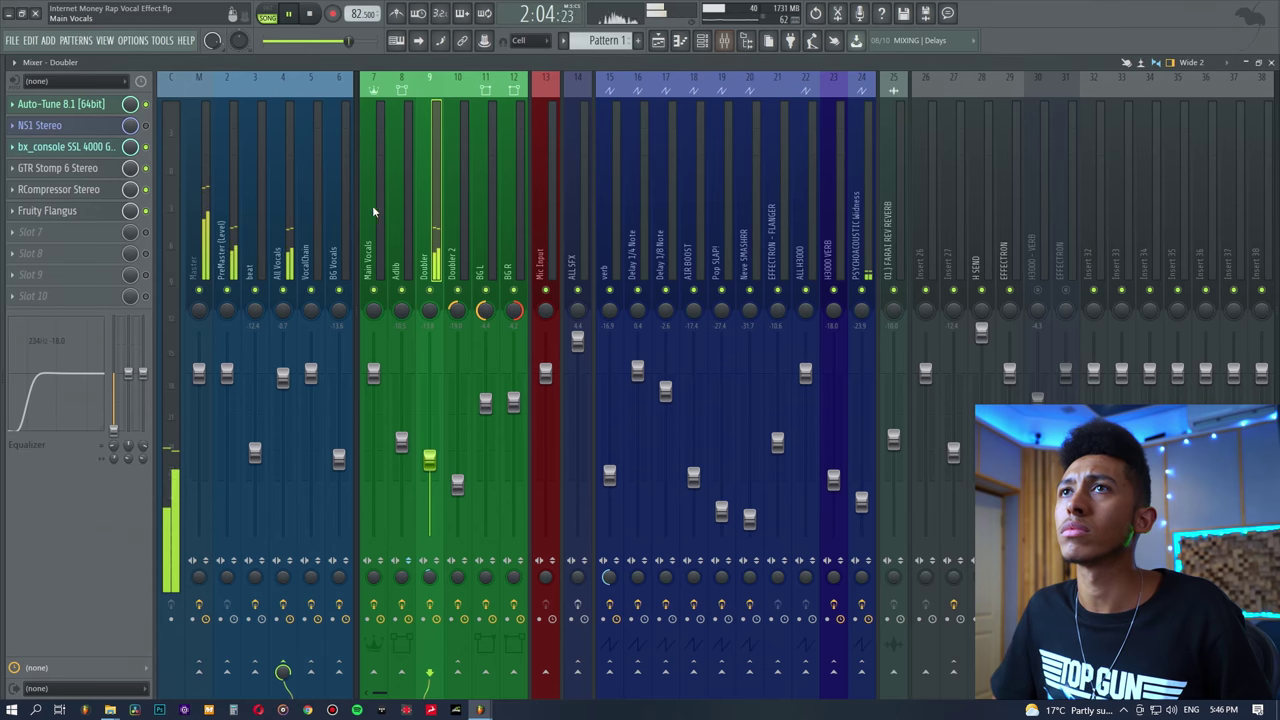
pyautogui.click(84, 168)
pyautogui.click(146, 168)
pyautogui.click(146, 168)
pyautogui.press('space')
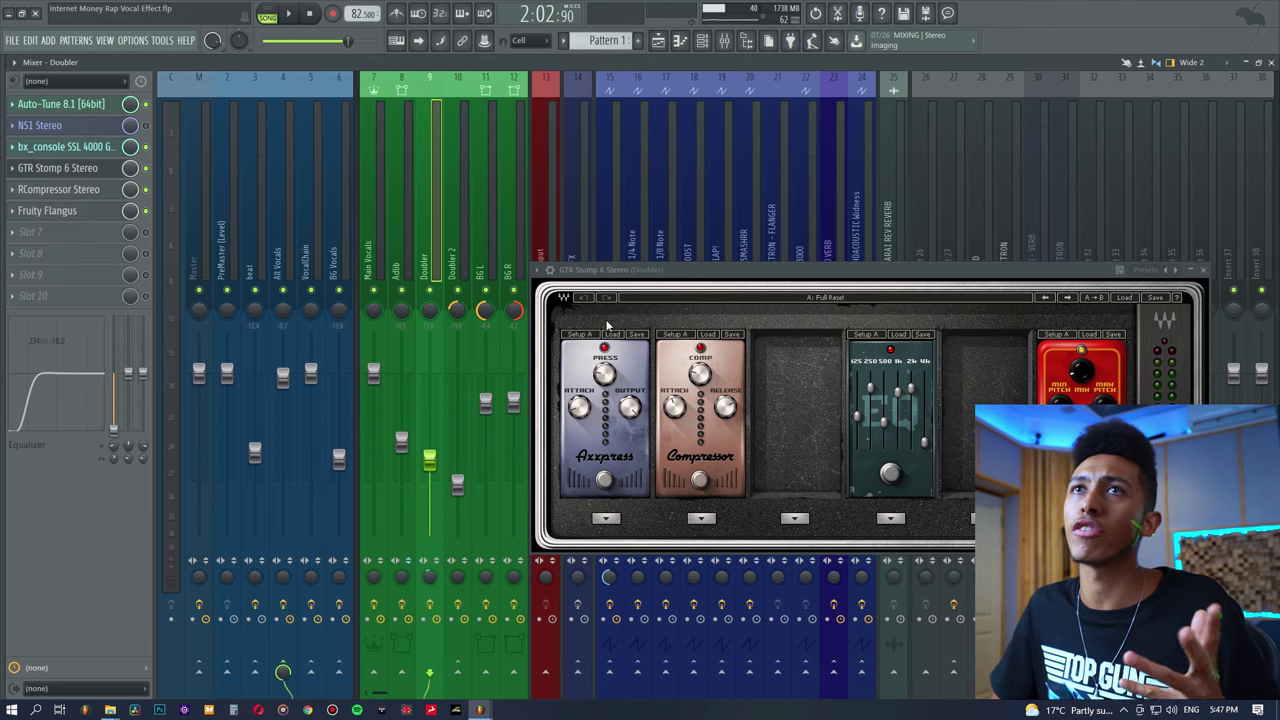
# - Close GTR Stomp 6 and examine RCompressor, Fruity Flangus and bx_console SSL 4000 G on the Doubler channel
pyautogui.click(82, 176)
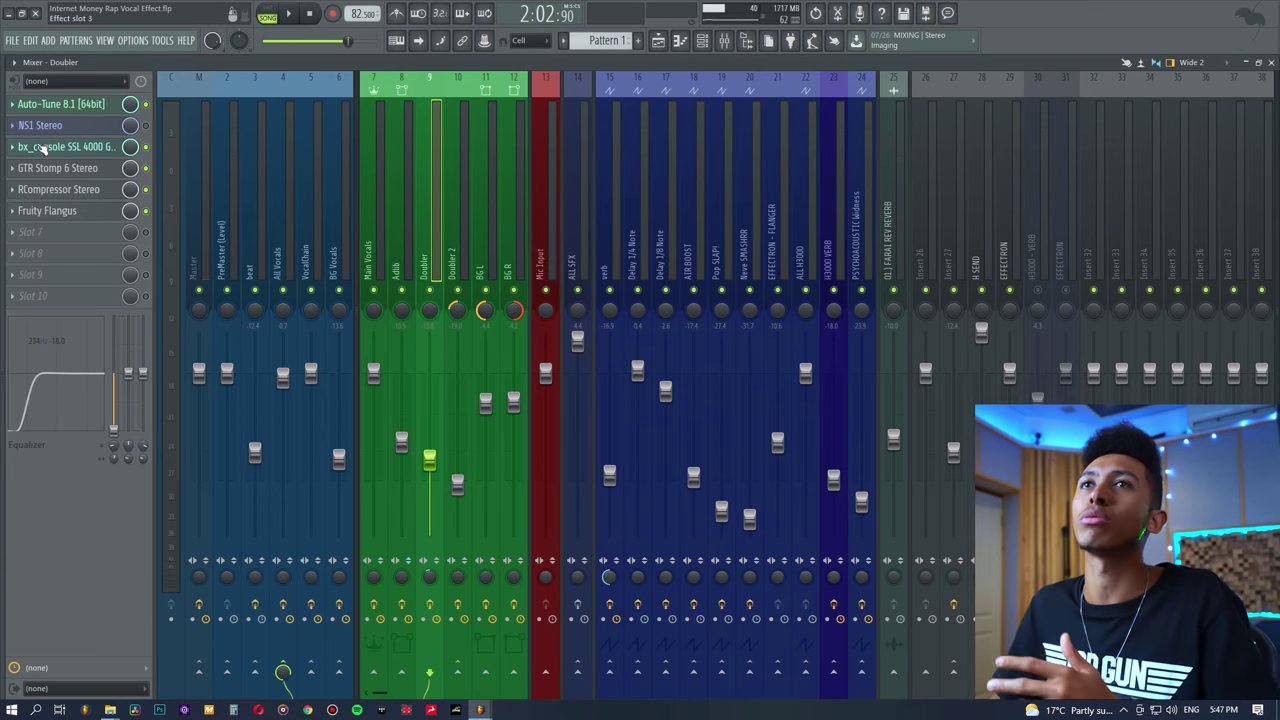
pyautogui.click(62, 189)
pyautogui.click(65, 190)
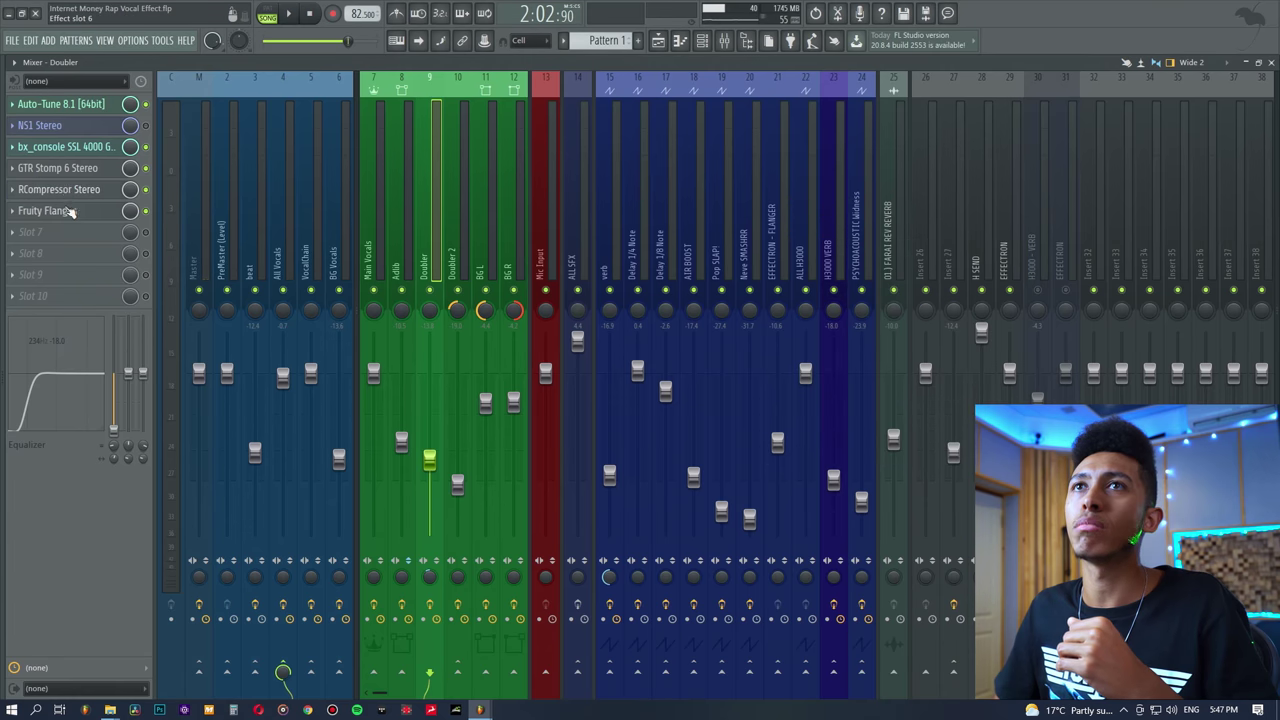
pyautogui.click(61, 212)
pyautogui.click(35, 219)
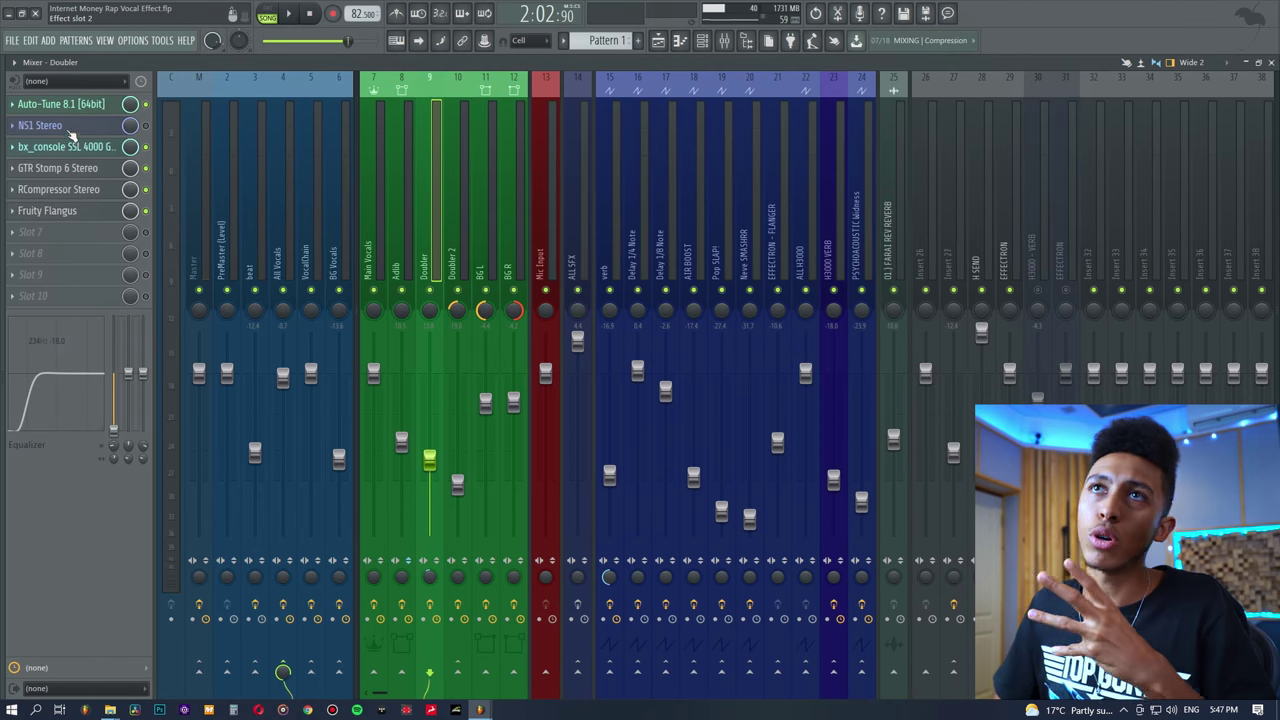
pyautogui.click(75, 145)
pyautogui.click(78, 147)
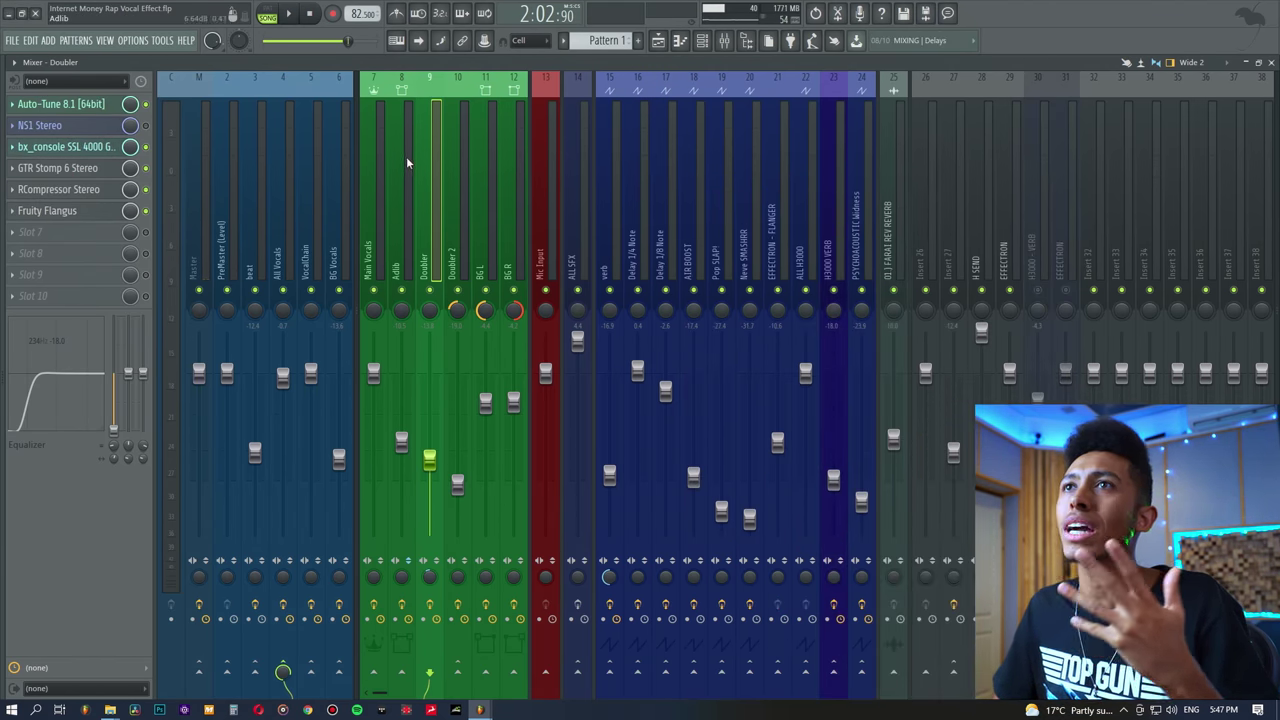
# - Review the Doubler 2, BG L and BG R channels' effect slots in the mixer, then return to the playlist
pyautogui.click(453, 186)
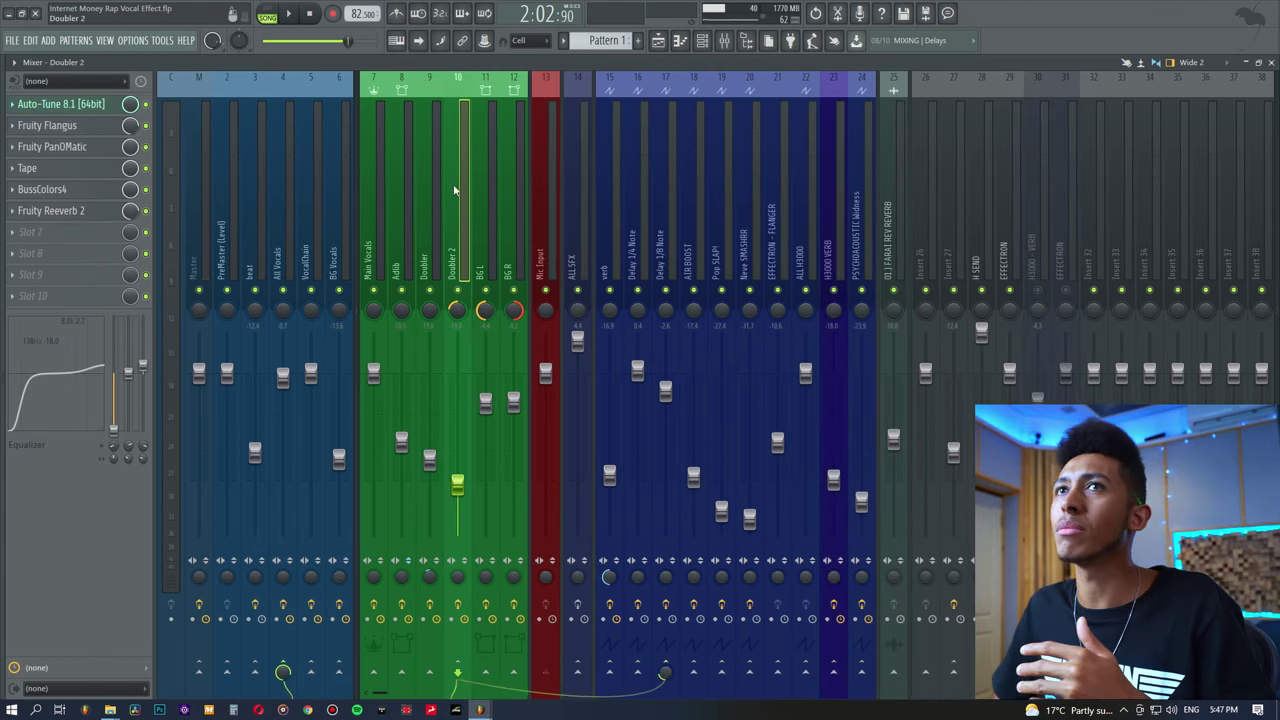
pyautogui.click(488, 233)
pyautogui.click(504, 234)
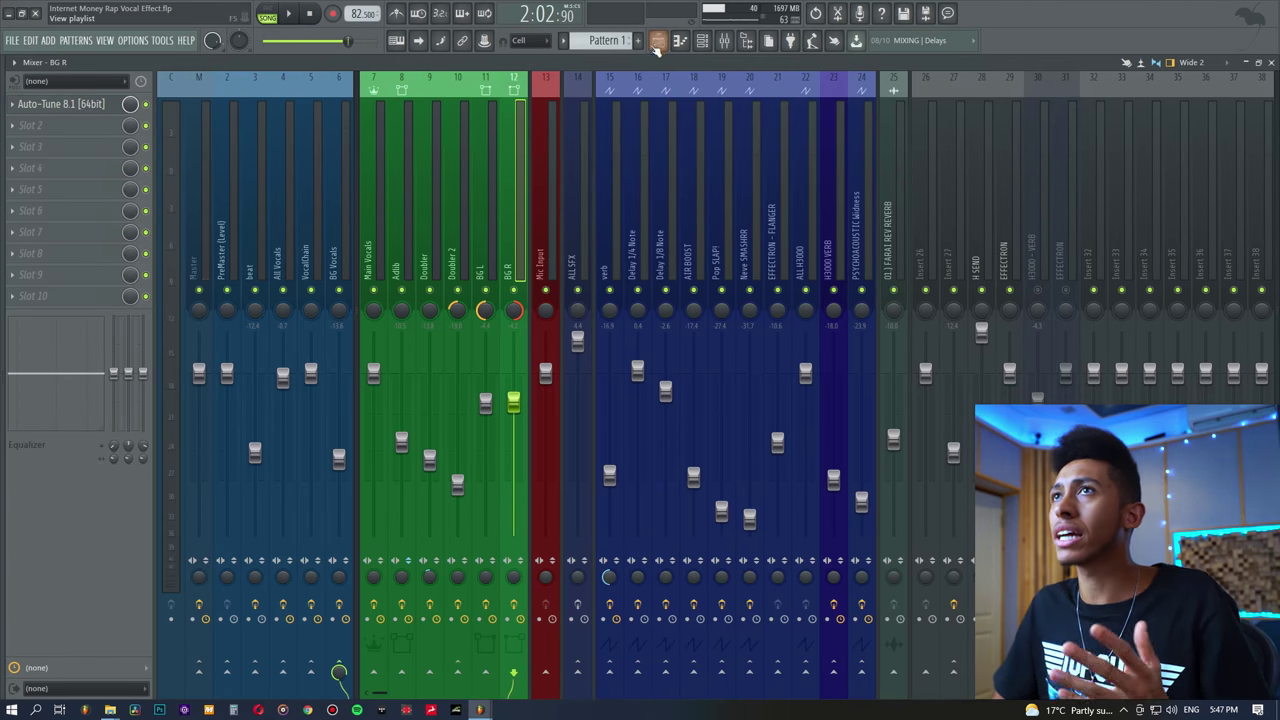
pyautogui.click(657, 42)
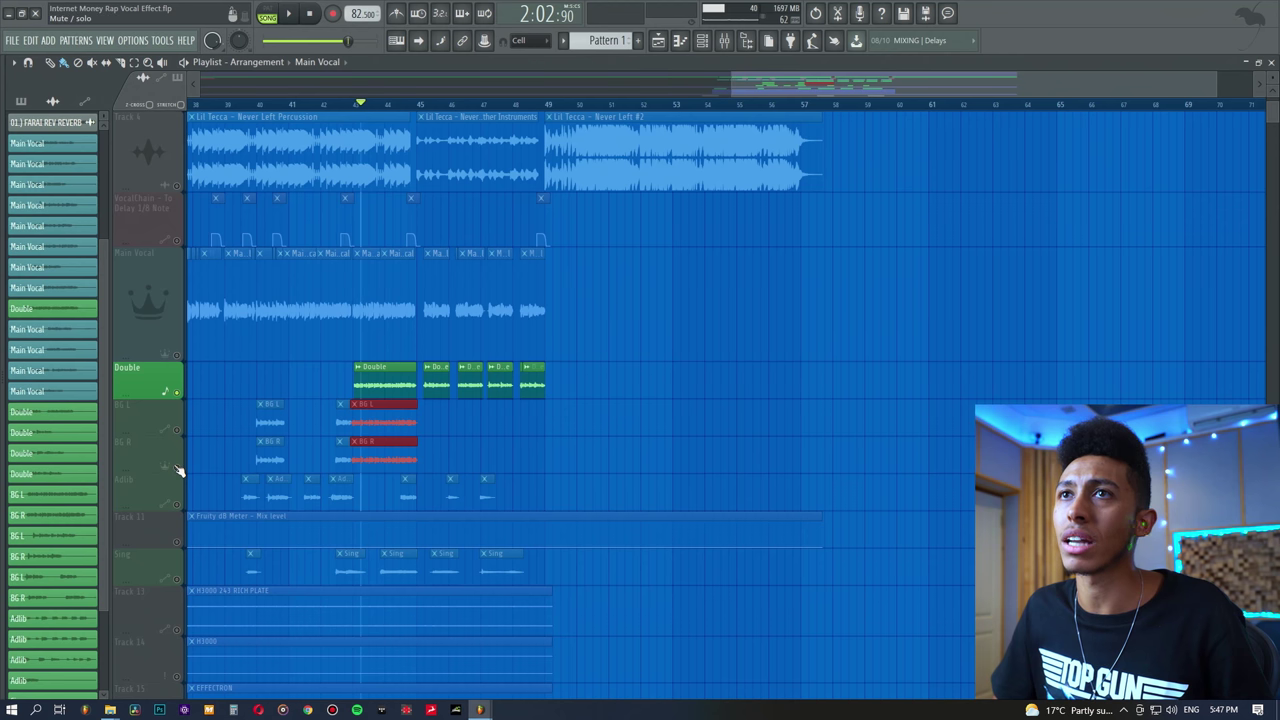
# - Solo the BG L and BG R tracks and start playback just before the red BG clips
pyautogui.rightClick(178, 468)
pyautogui.click(178, 431)
pyautogui.moveTo(358, 105); pyautogui.dragTo(345, 105)
pyautogui.press('space')
# - Select the BG Vocals channel in the mixer and audition the soloed background vocals through its effect chain
pyautogui.click(725, 42)
pyautogui.click(346, 204)
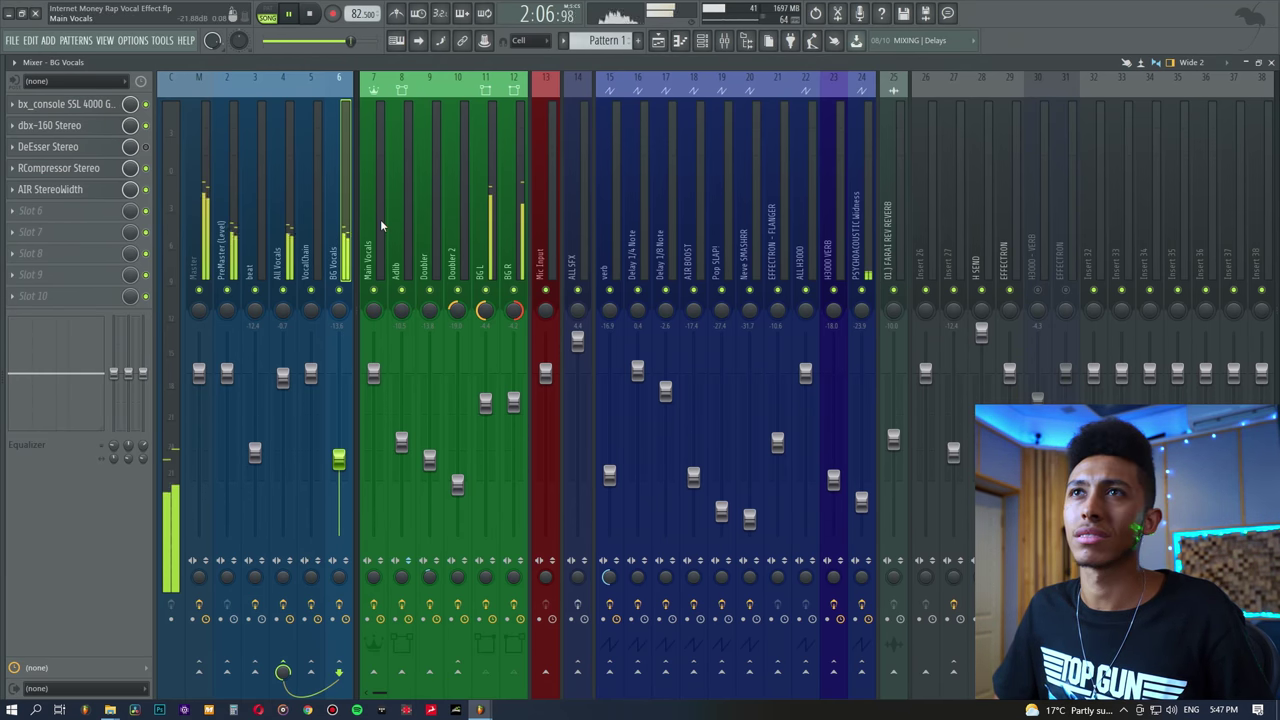
pyautogui.press('space')
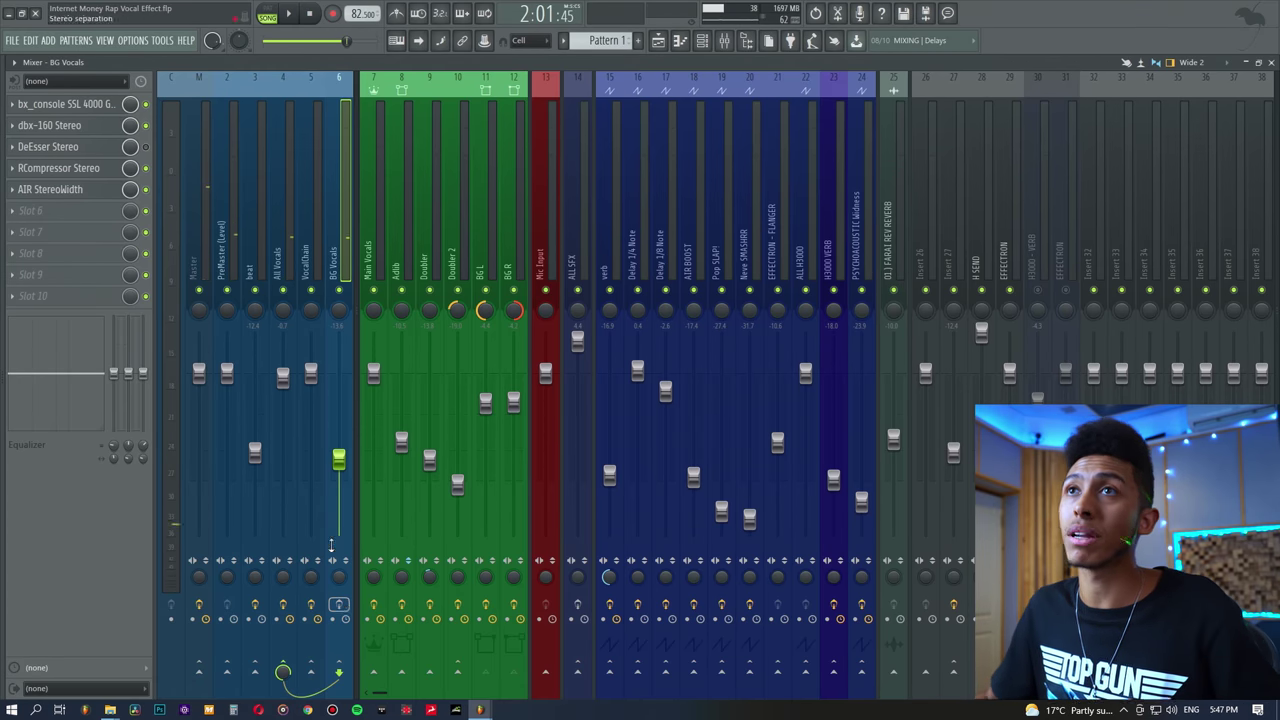
pyautogui.press('space')
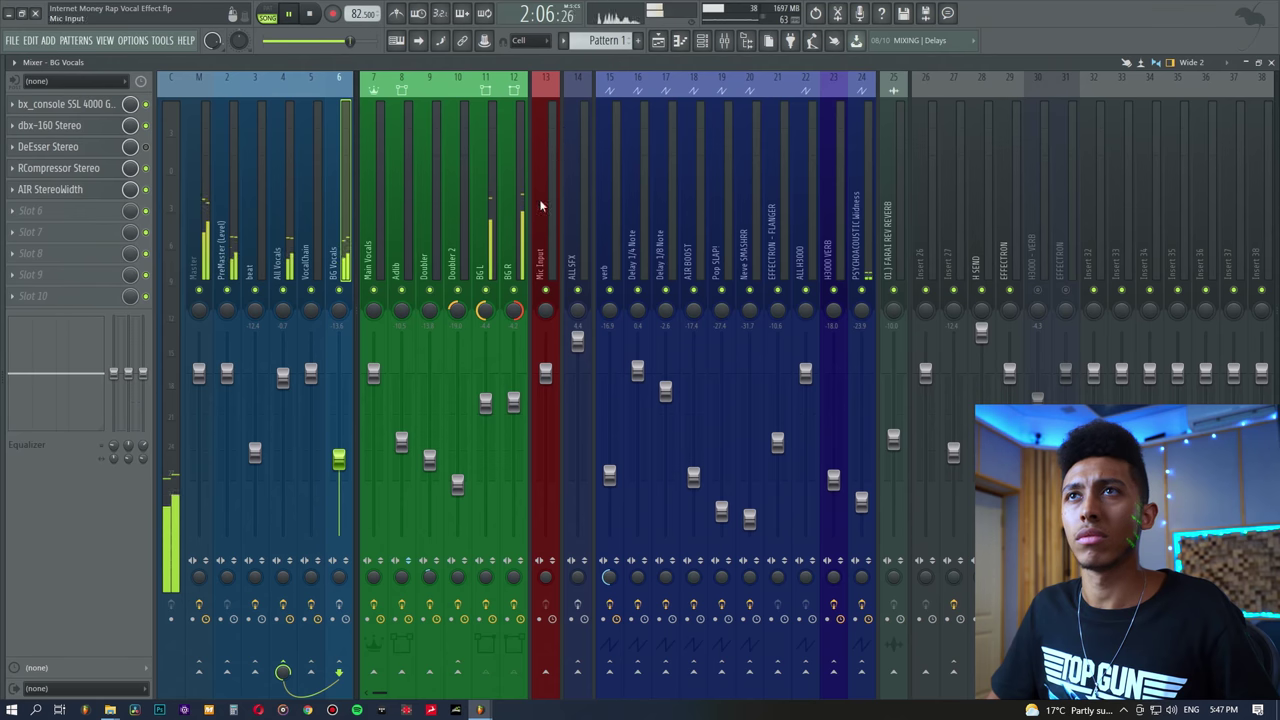
pyautogui.press('space')
pyautogui.press('space')
# - Examine AIR StereoWidth, dbx-160 and bx_console SSL 4000 G on the BG Vocals channel during playback, then stop and close them
pyautogui.click(57, 189)
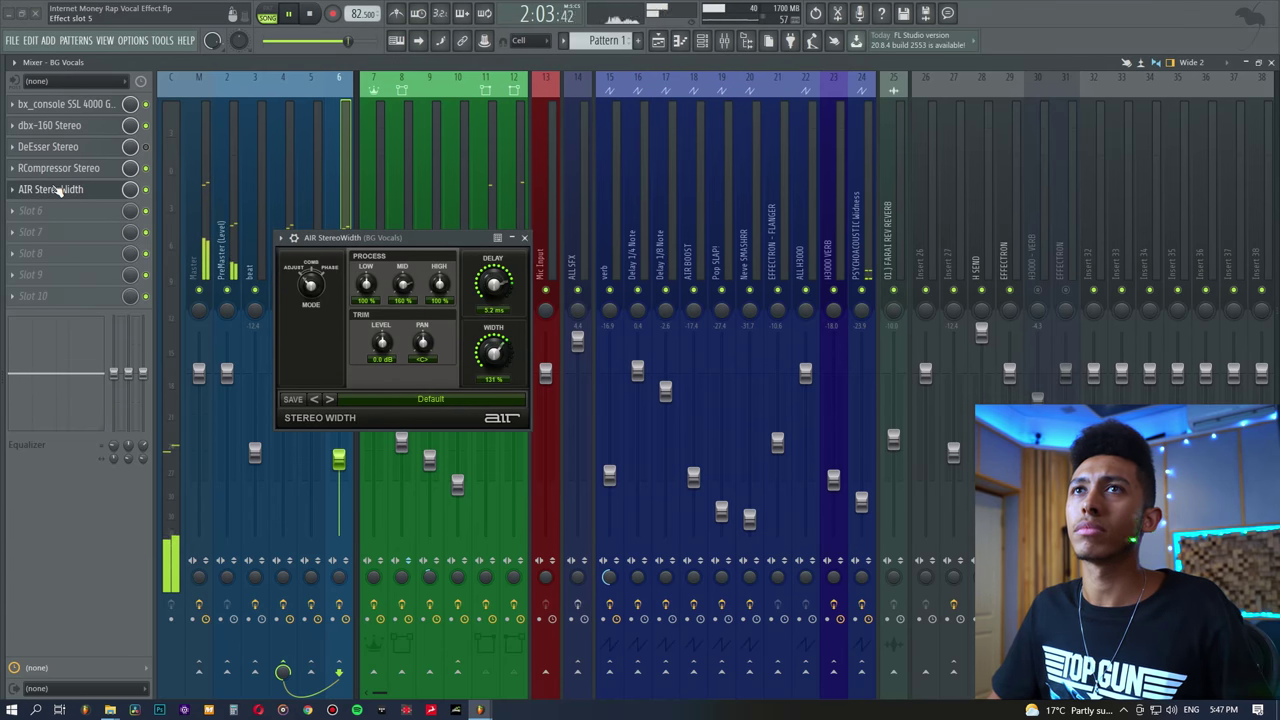
pyautogui.click(57, 189)
pyautogui.click(57, 126)
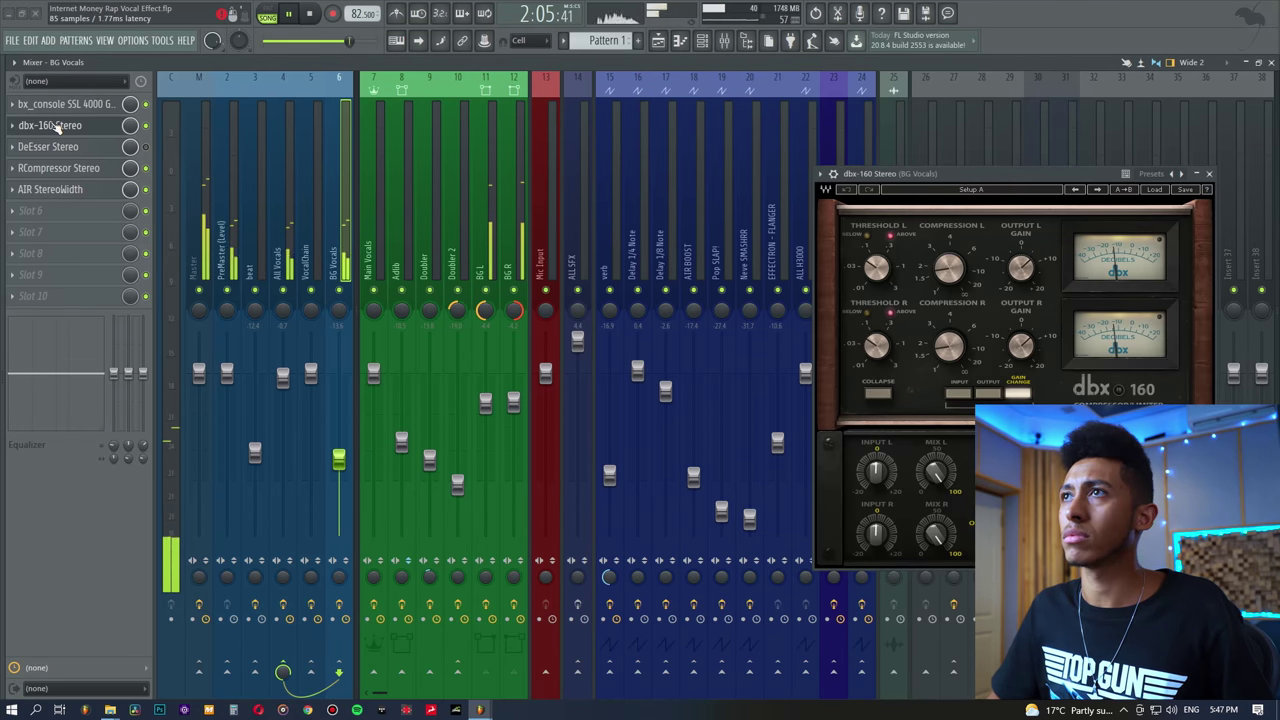
pyautogui.click(57, 126)
pyautogui.click(57, 104)
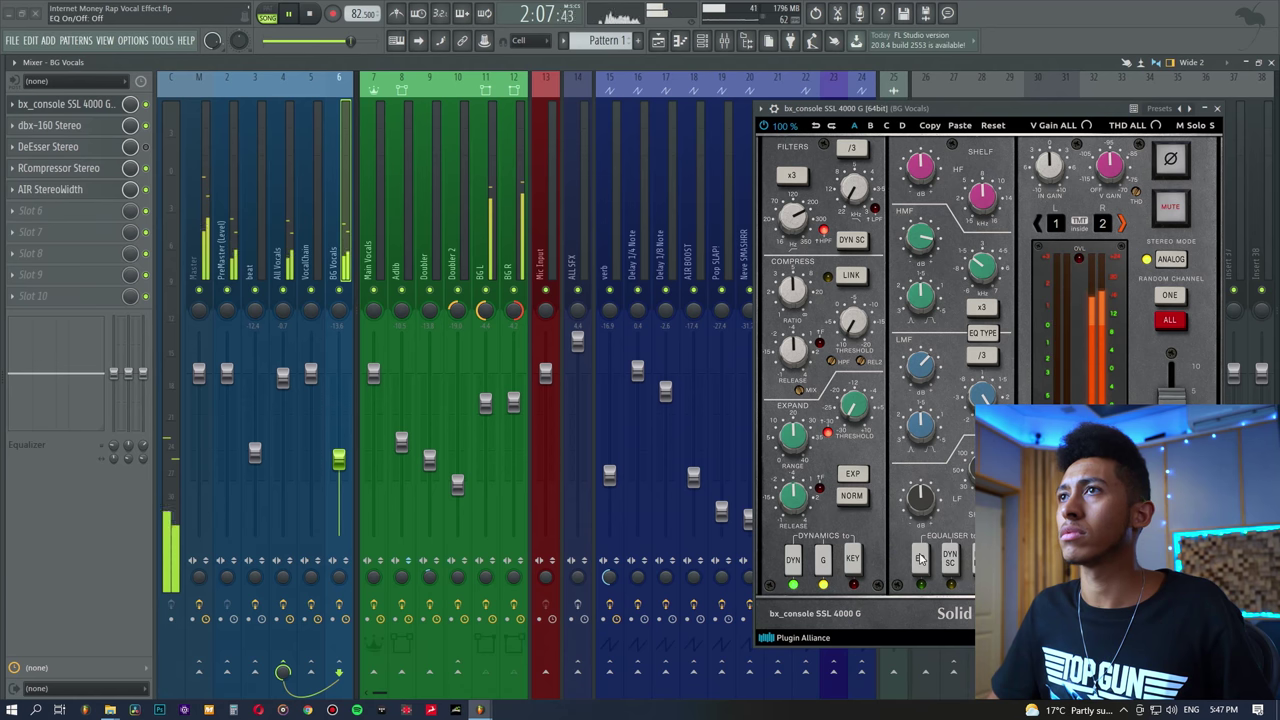
pyautogui.press('space')
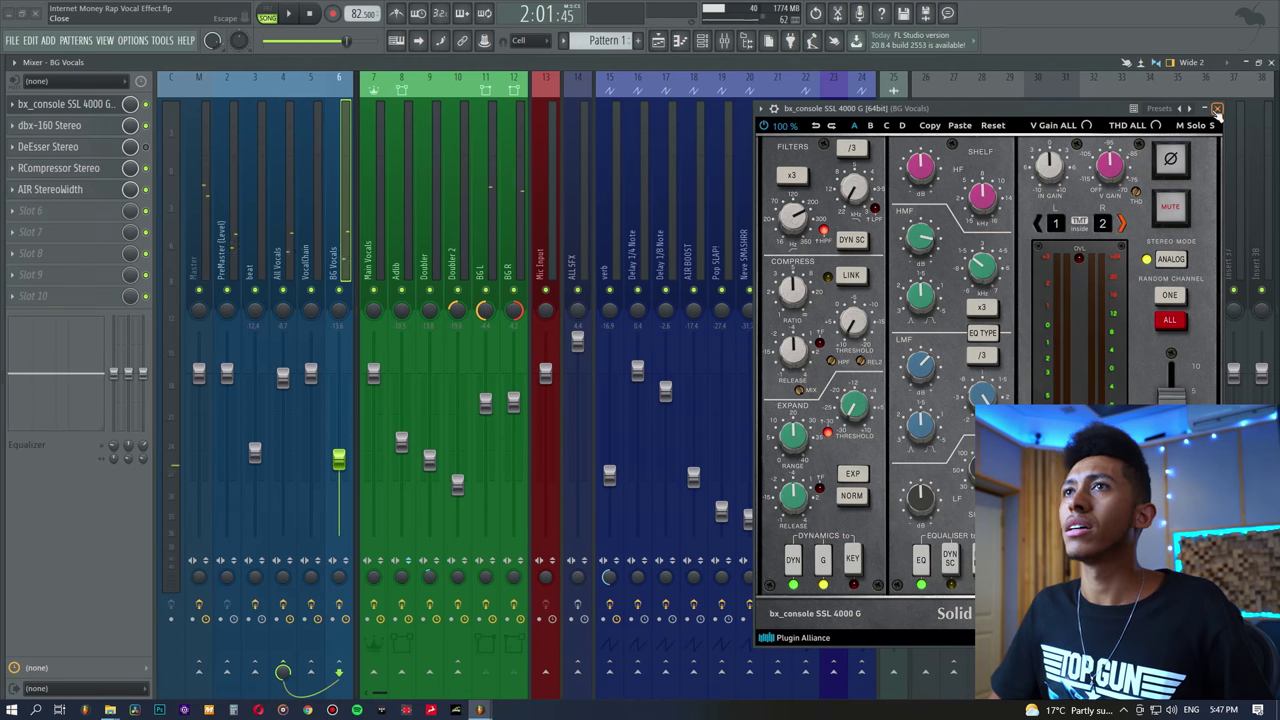
pyautogui.click(1217, 109)
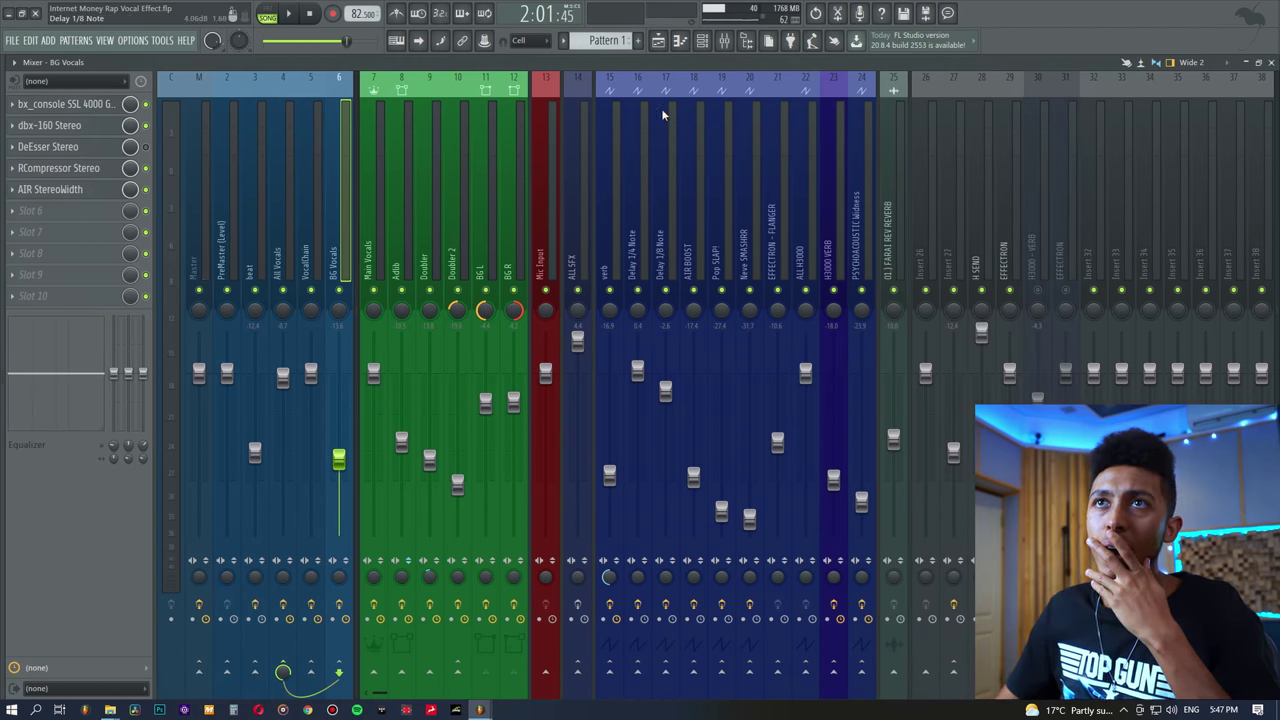
# - Check the BG L and BG R channels' effects, then unsolo all playlist tracks and set the playhead slightly after bar 38
pyautogui.click(491, 178)
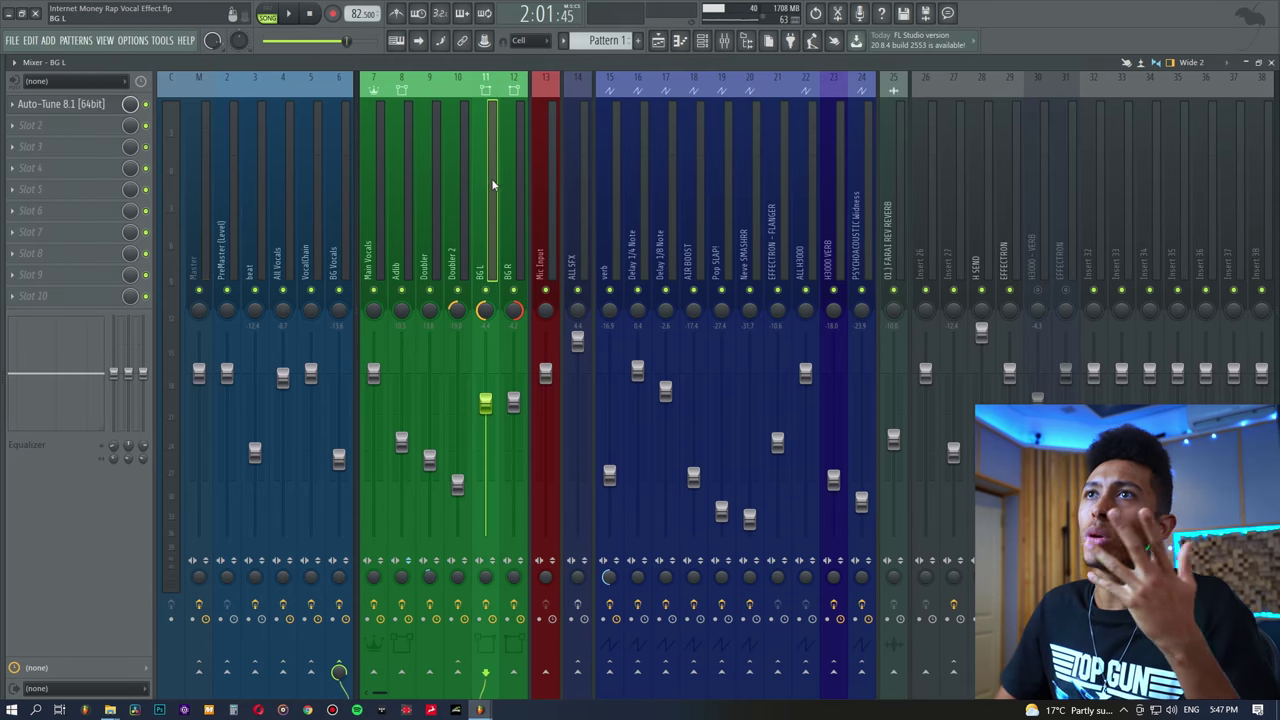
pyautogui.click(508, 178)
pyautogui.click(658, 41)
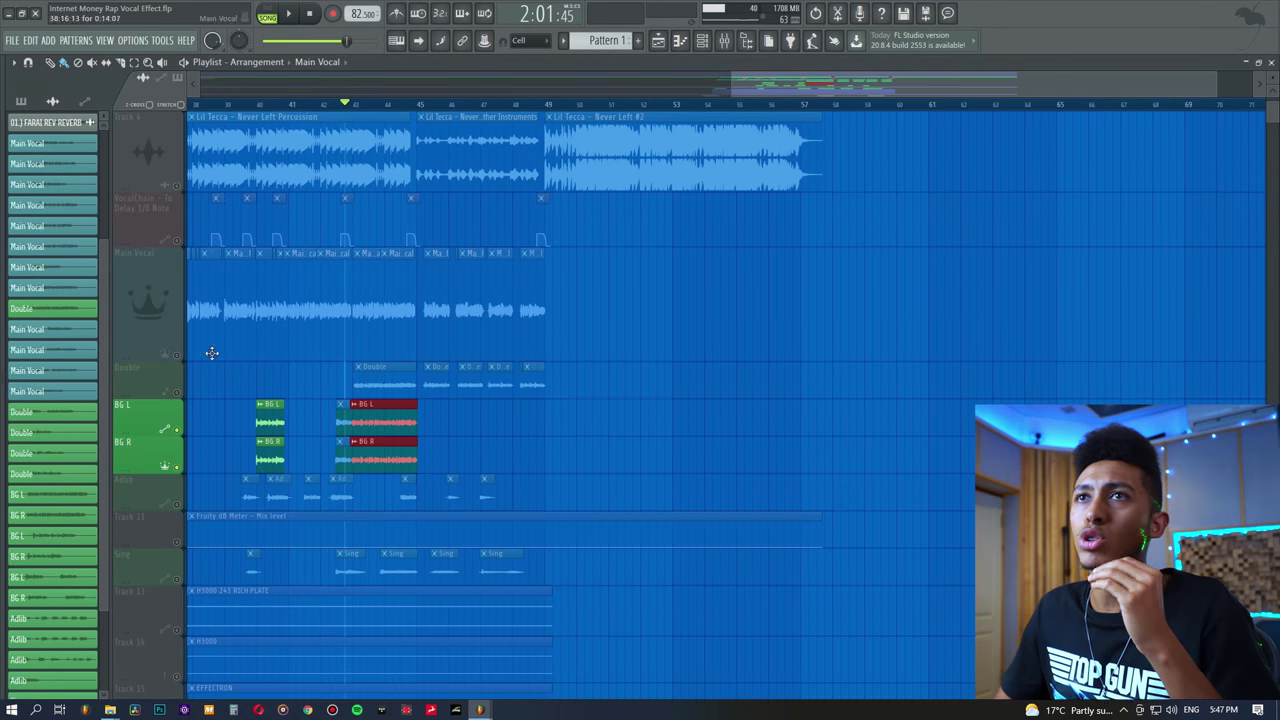
pyautogui.click(180, 354)
pyautogui.moveTo(711, 90); pyautogui.dragTo(638, 86)
pyautogui.click(502, 106)
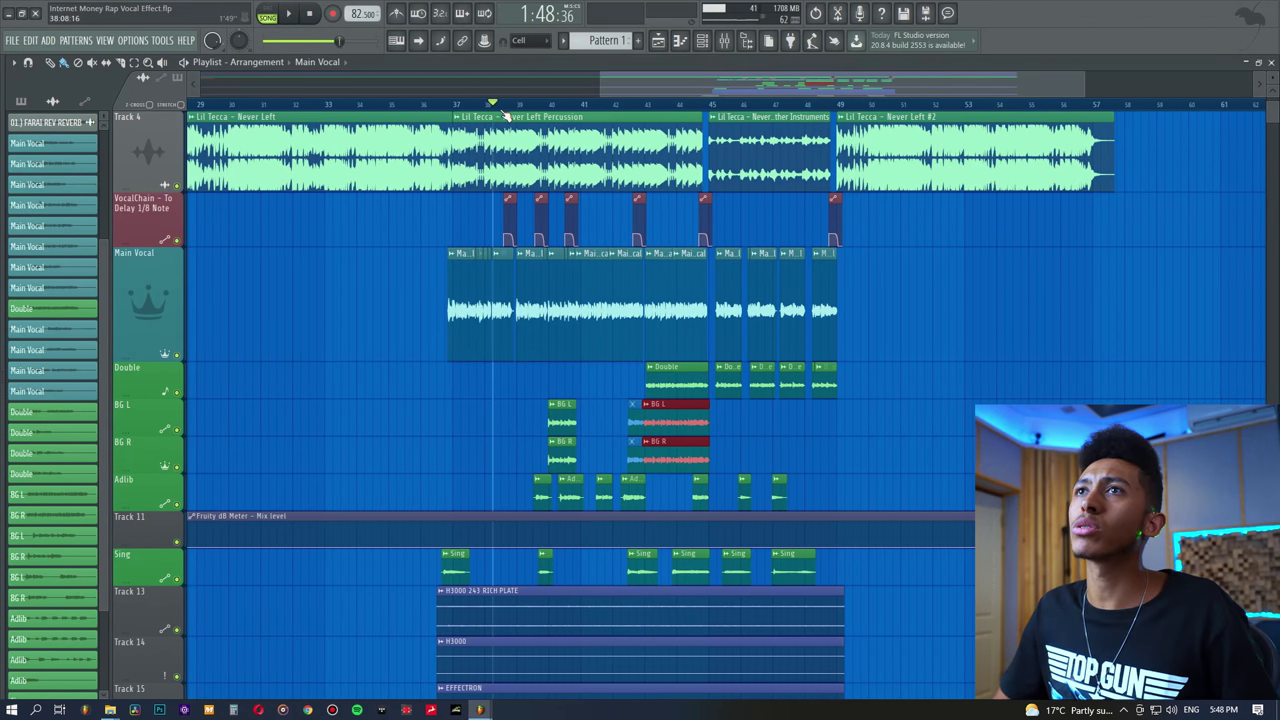
# - Solo Track 13 with the H3000 243 RICH PLATE clip and audition it briefly
pyautogui.scroll(5, 512, 125)
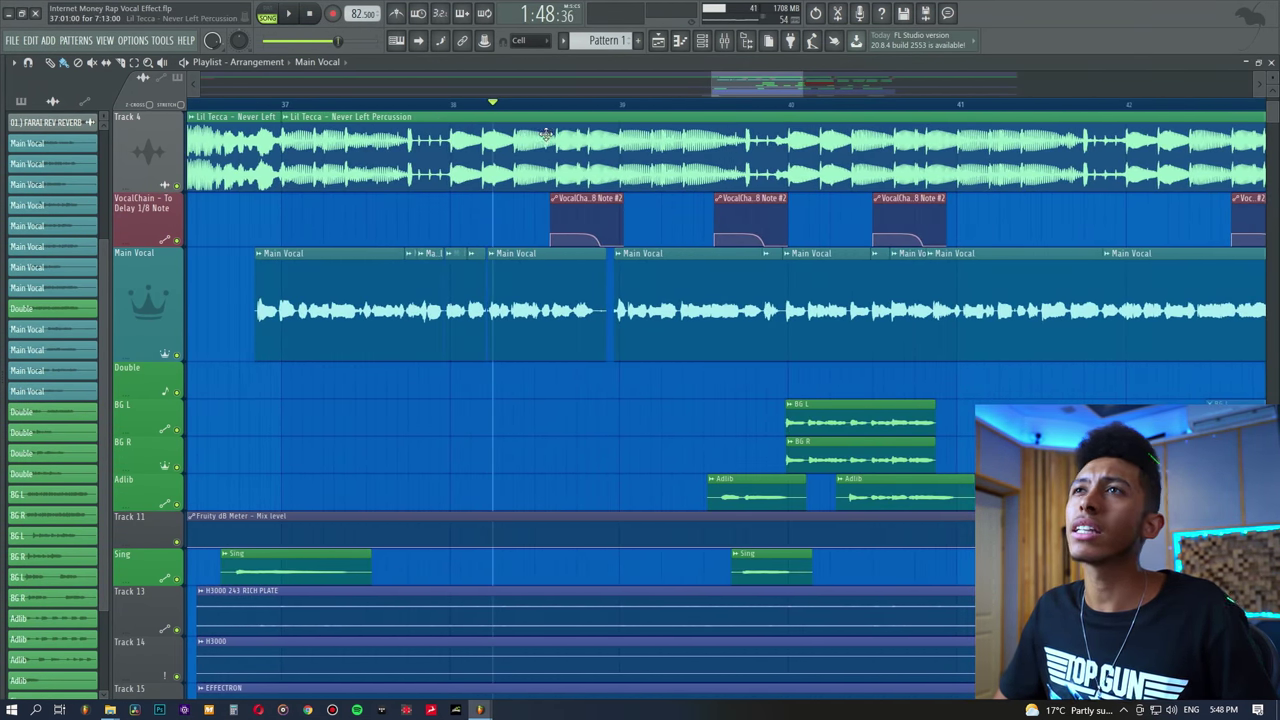
pyautogui.scroll(-5, 530, 113)
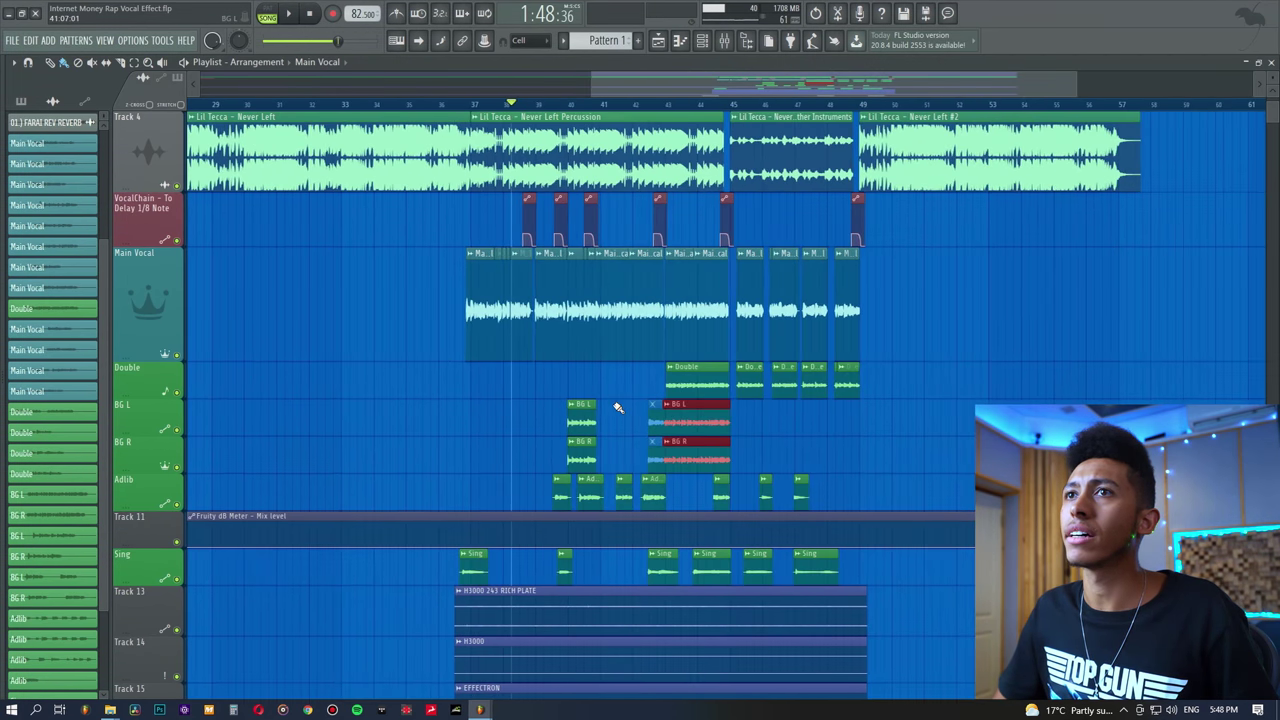
pyautogui.scroll(-3, 600, 420)
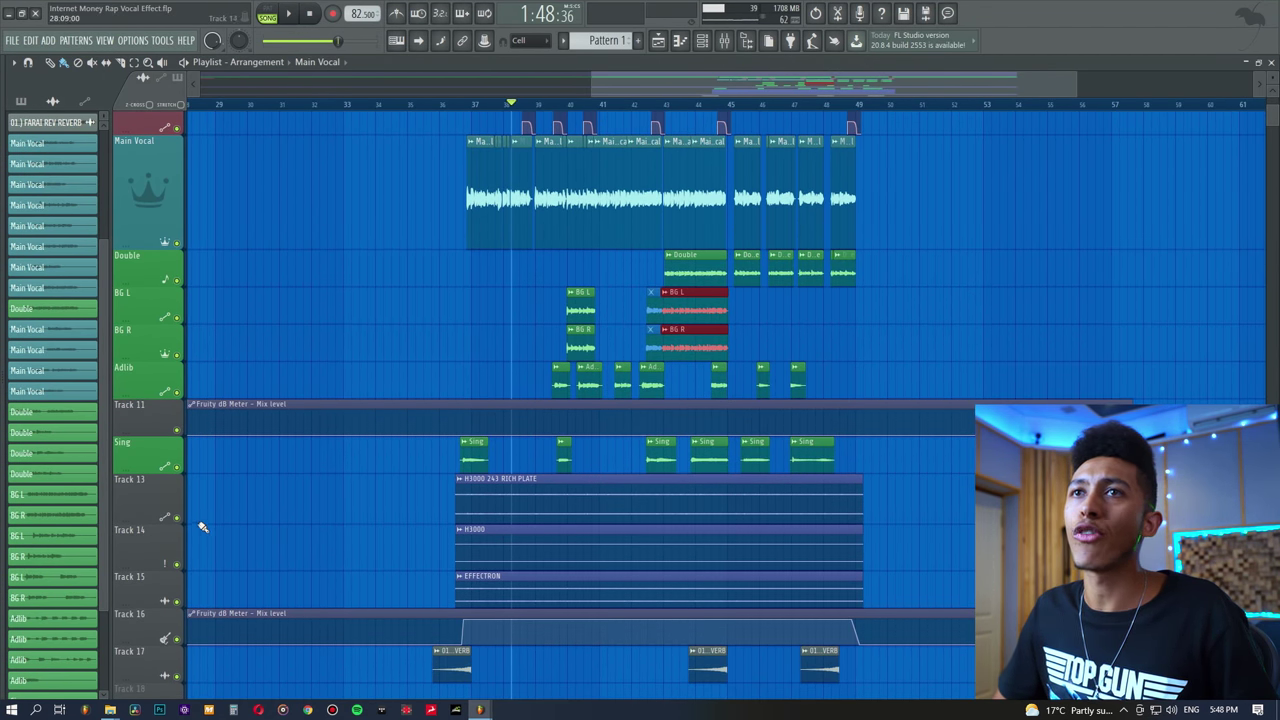
pyautogui.rightClick(177, 518)
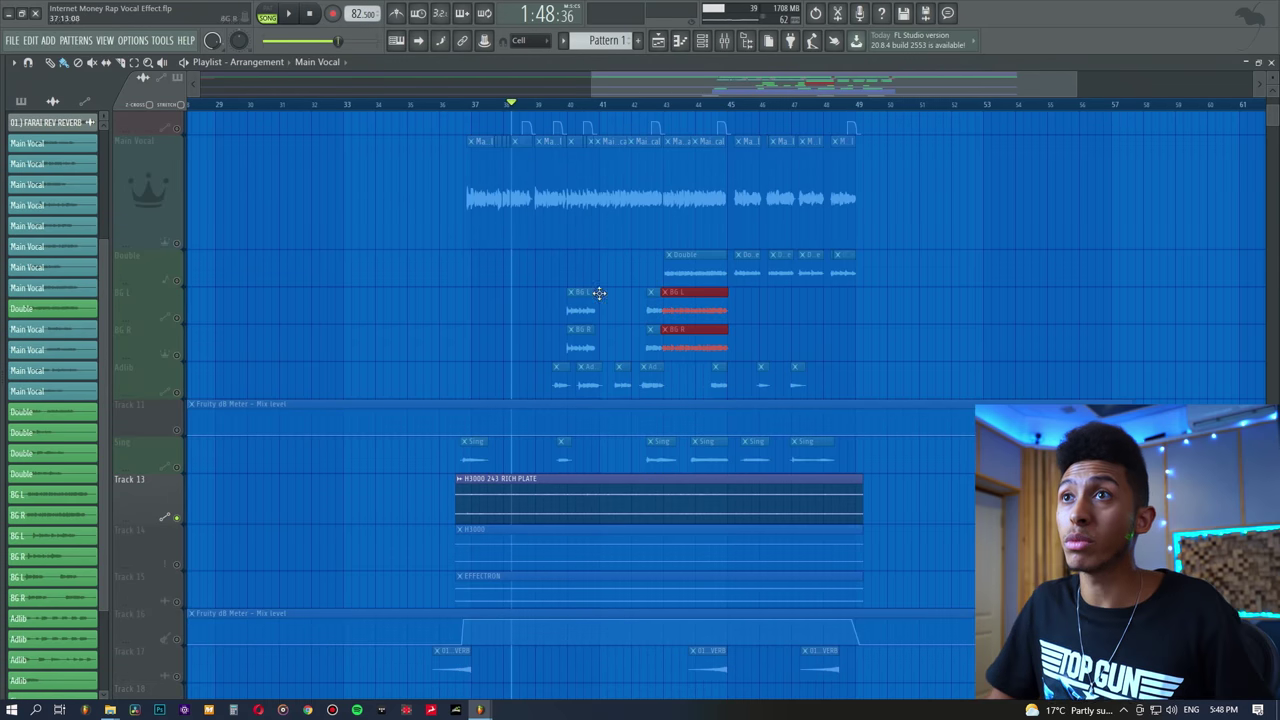
pyautogui.press('space')
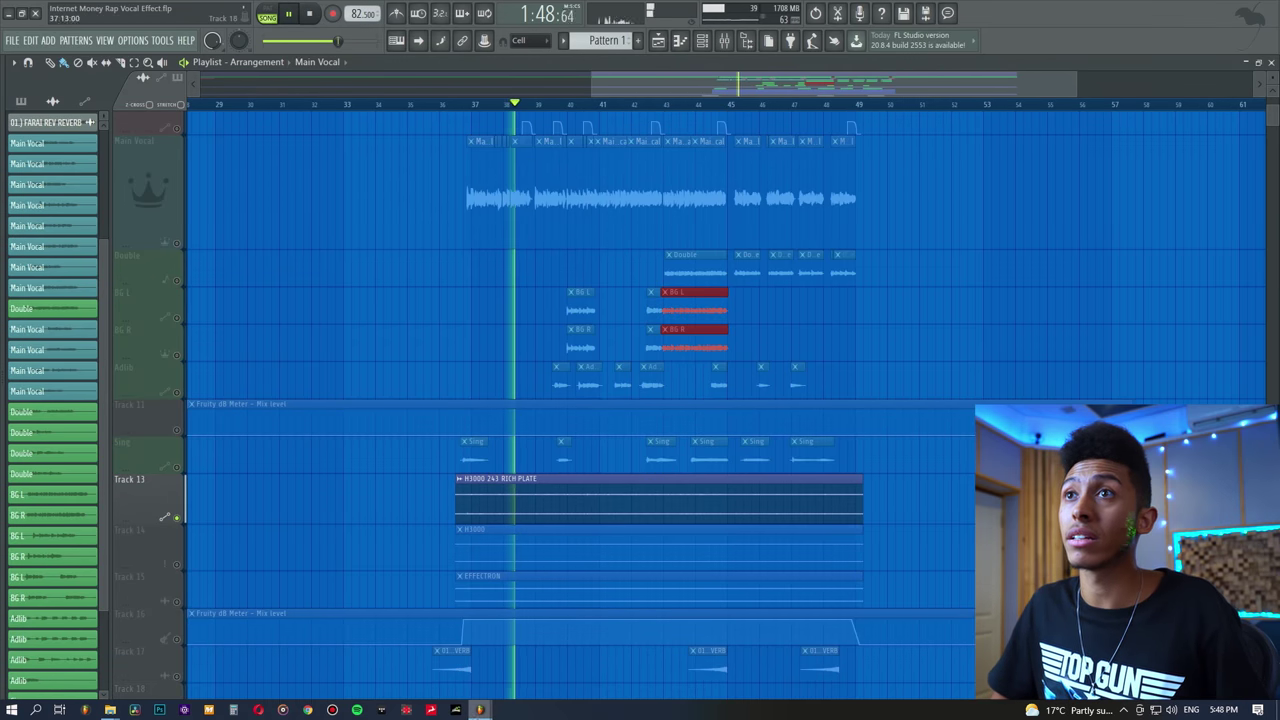
pyautogui.press('space')
# - Open F3000 on the H3000 VERB channel, enlarge its window to examine the settings, then close it
pyautogui.click(724, 40)
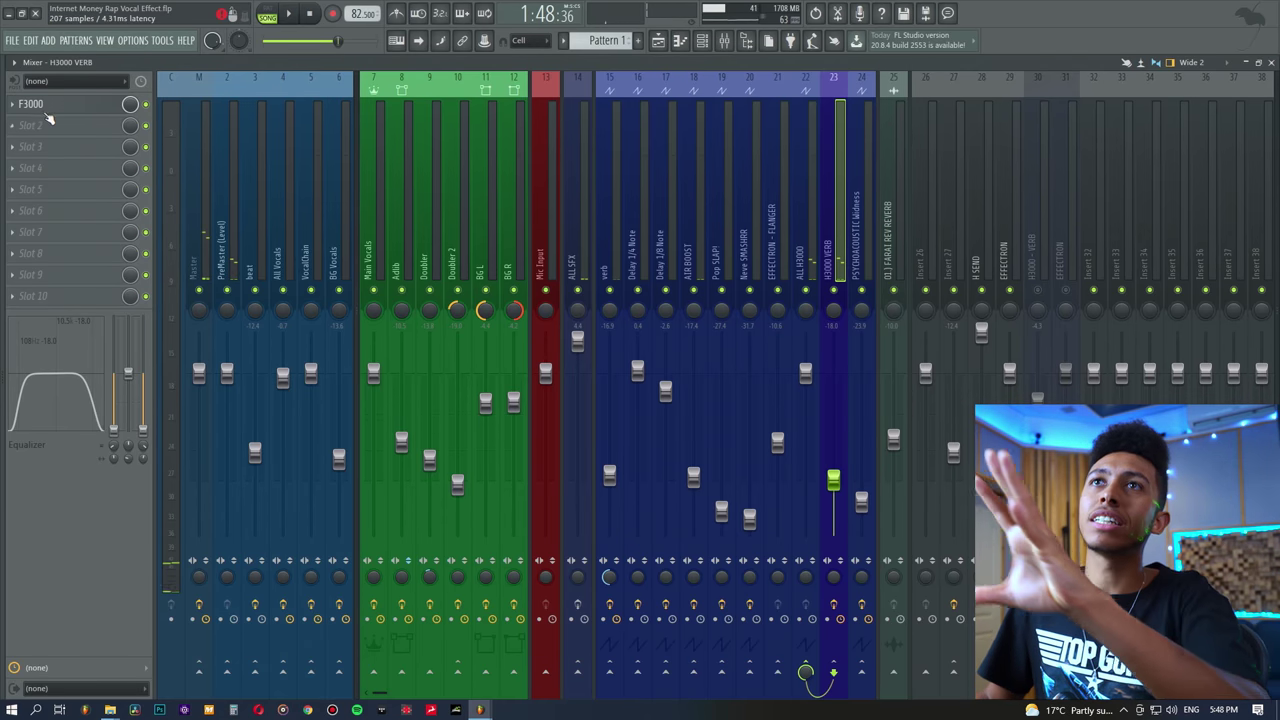
pyautogui.click(42, 106)
pyautogui.moveTo(801, 561); pyautogui.dragTo(938, 510)
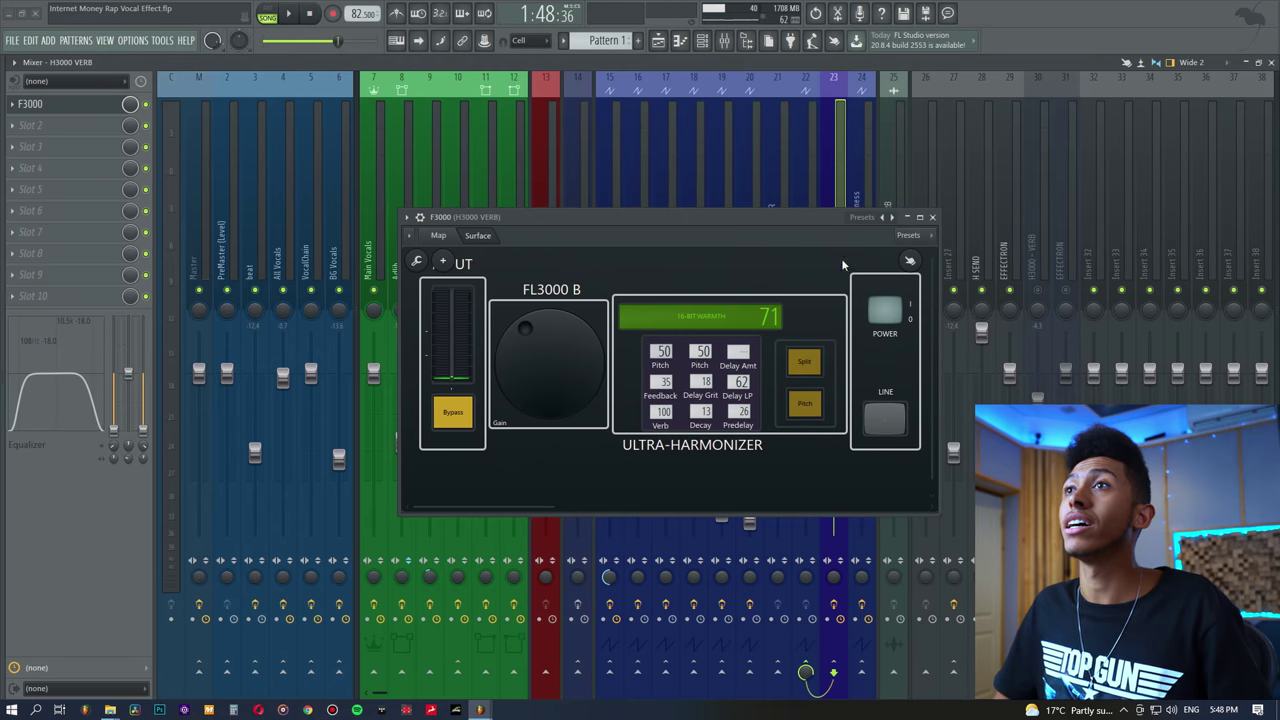
pyautogui.moveTo(758, 216); pyautogui.dragTo(853, 197)
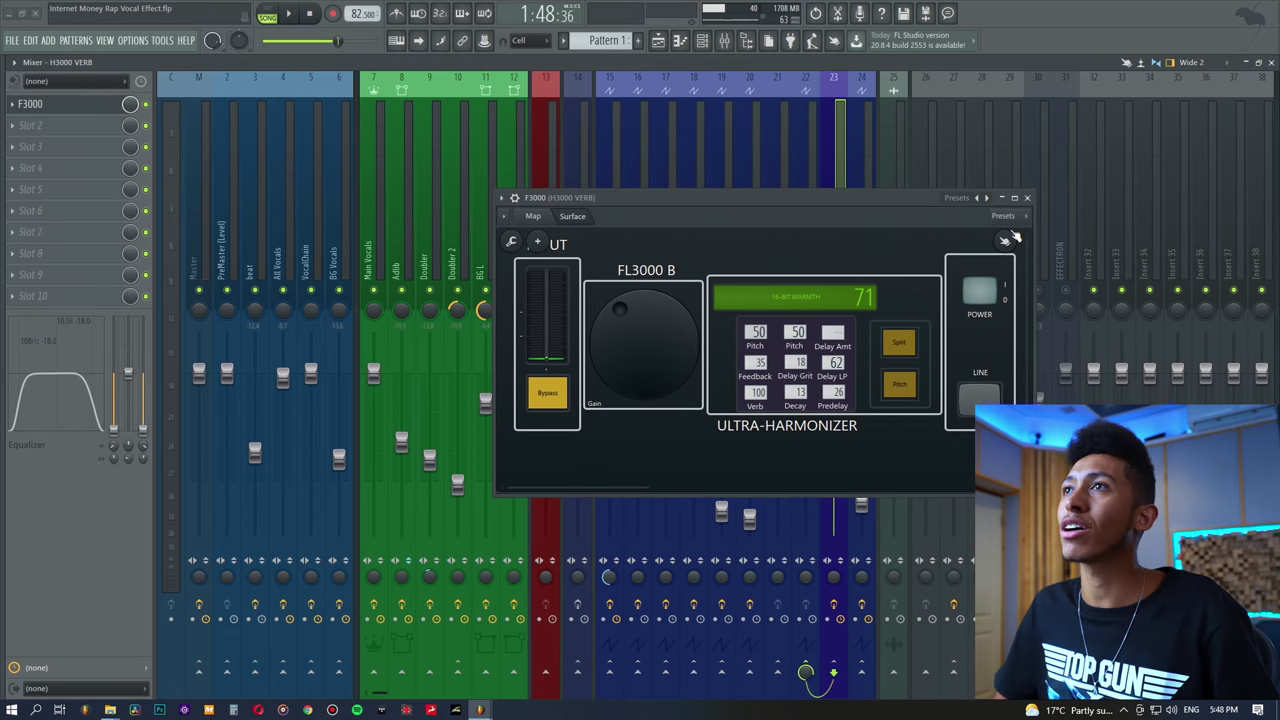
pyautogui.click(1028, 198)
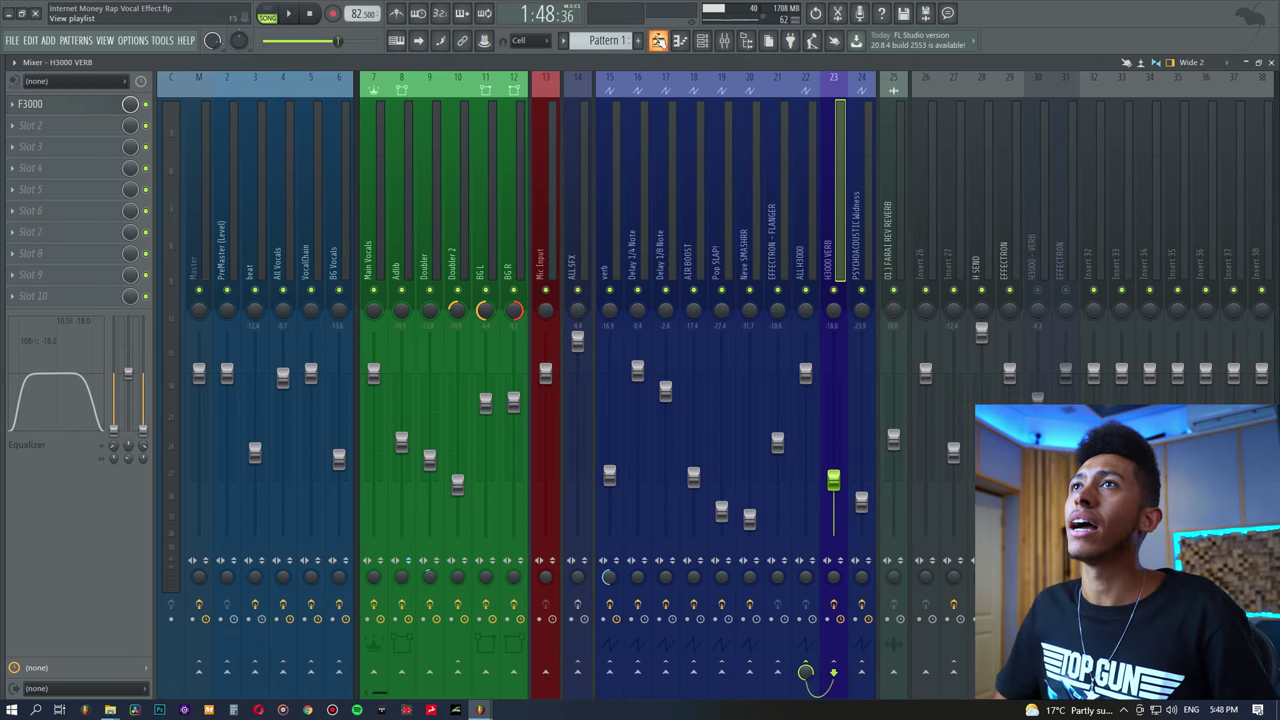
# - Audition the H3000 track and the EFFECTRON track soloed in turn, then stop playback and remove the solo
pyautogui.click(658, 40)
pyautogui.click(177, 560)
pyautogui.press('space')
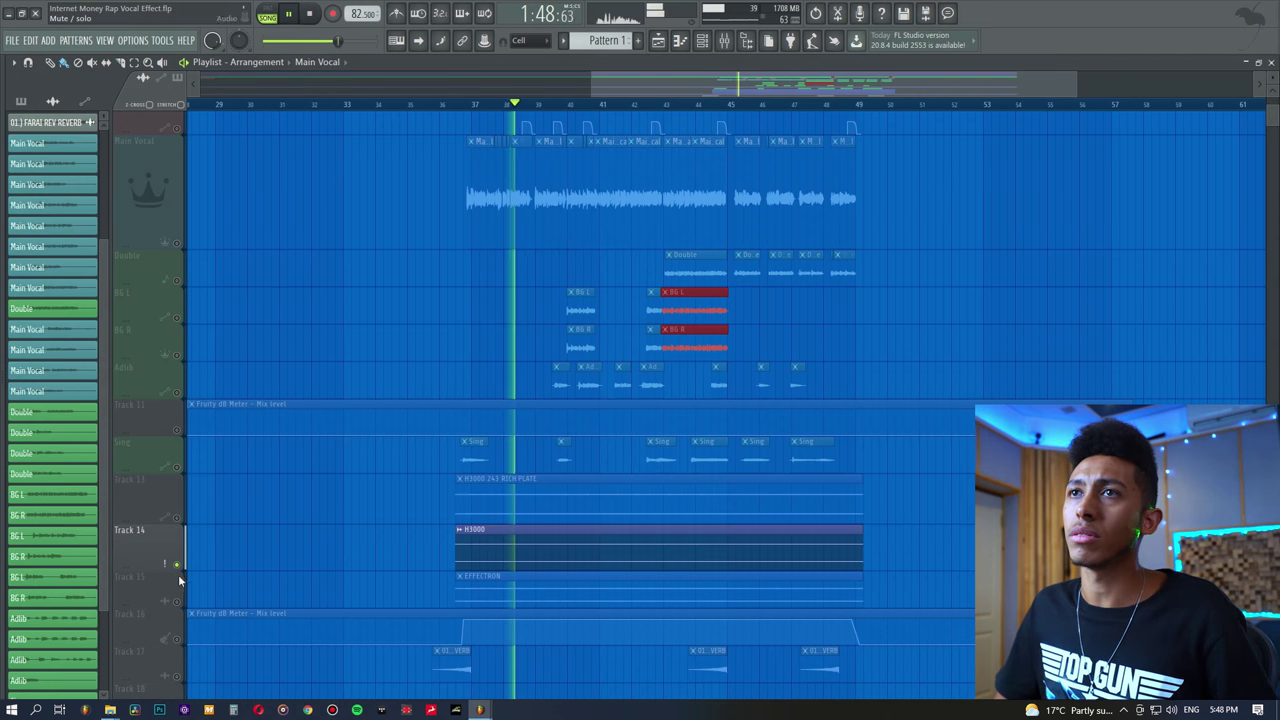
pyautogui.click(177, 603)
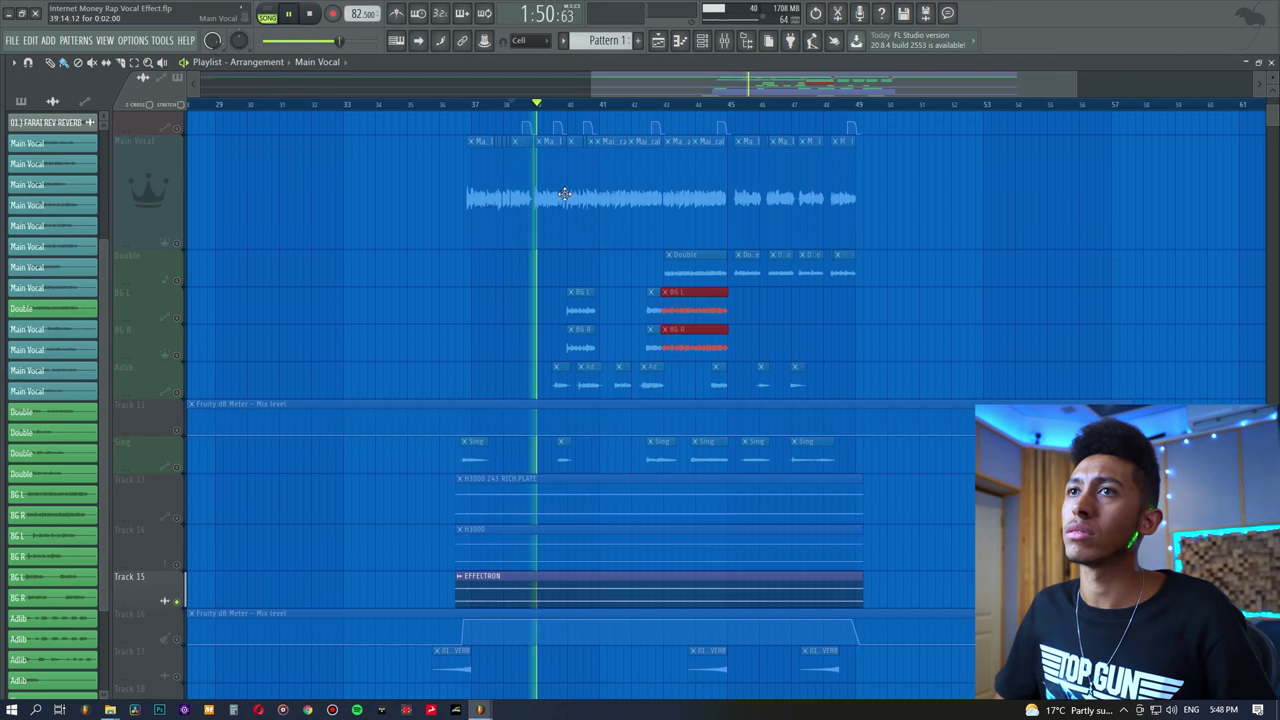
pyautogui.press('space')
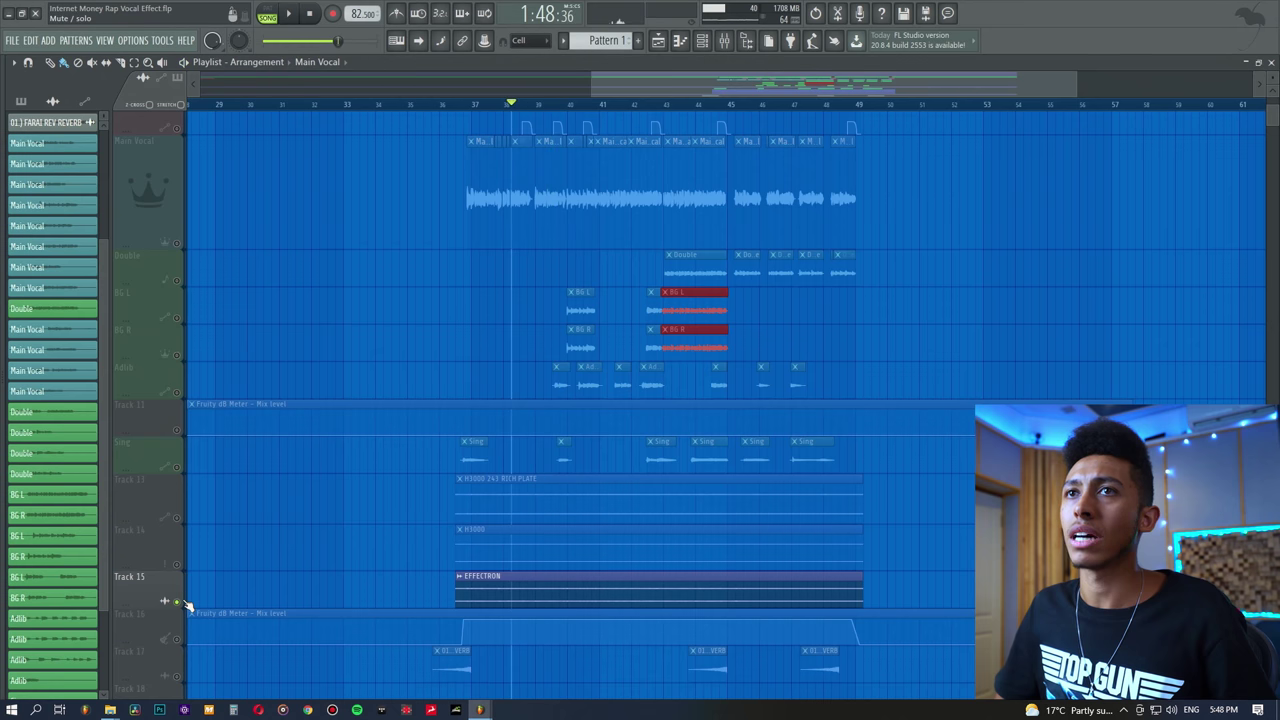
pyautogui.click(177, 600)
# - Review the effect slots of the Pop SLAP!, Neve SMASHRR, AIR BOOST and VocalChain channels in the mixer
pyautogui.click(724, 40)
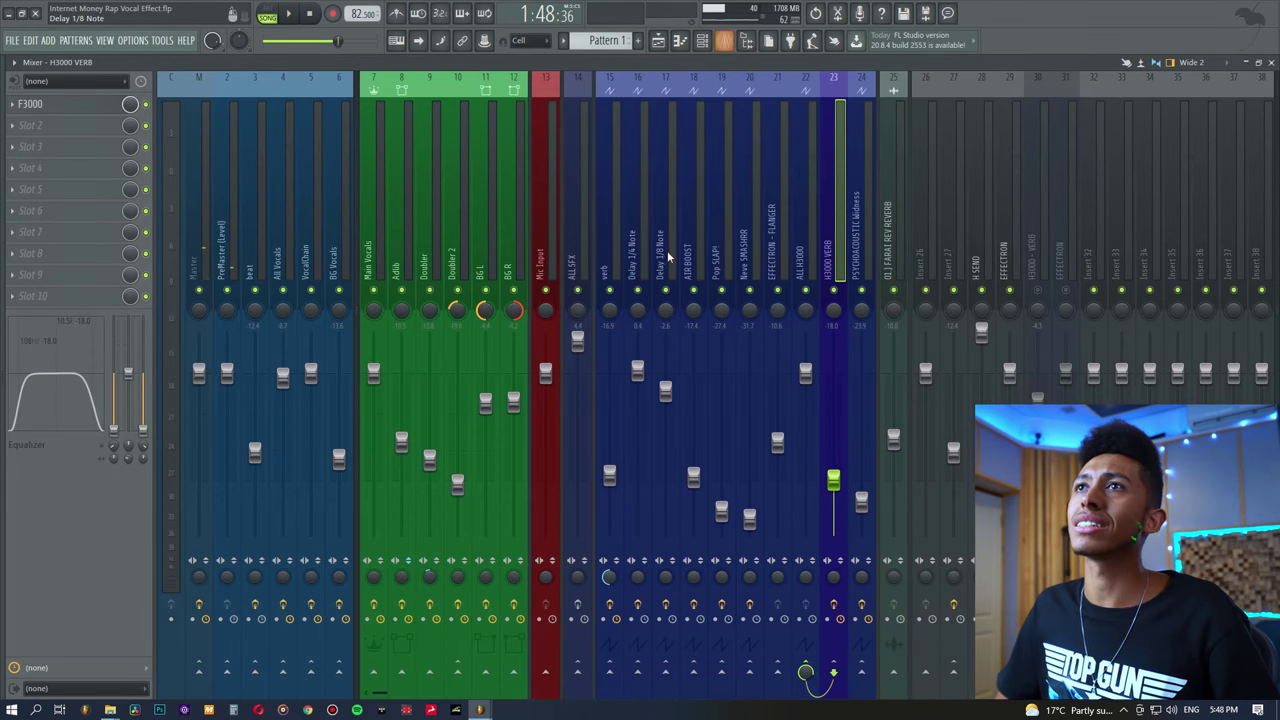
pyautogui.click(726, 234)
pyautogui.click(750, 233)
pyautogui.click(722, 231)
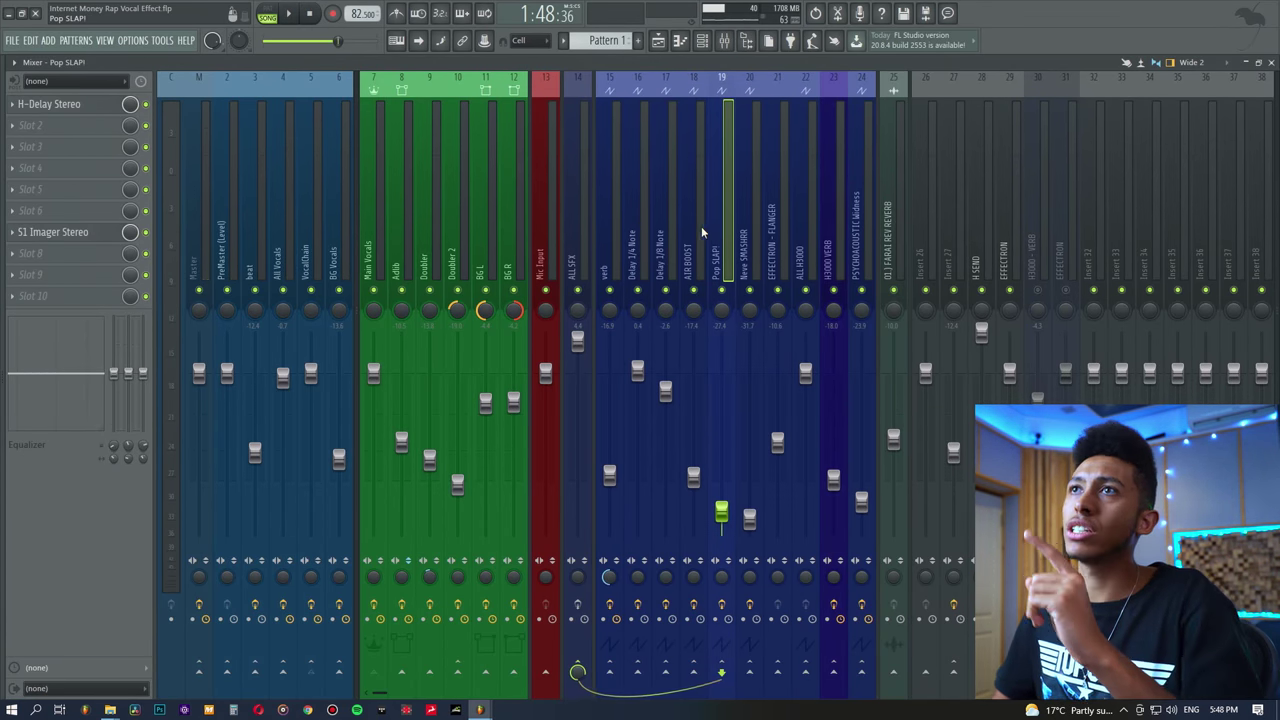
pyautogui.click(693, 231)
pyautogui.click(311, 220)
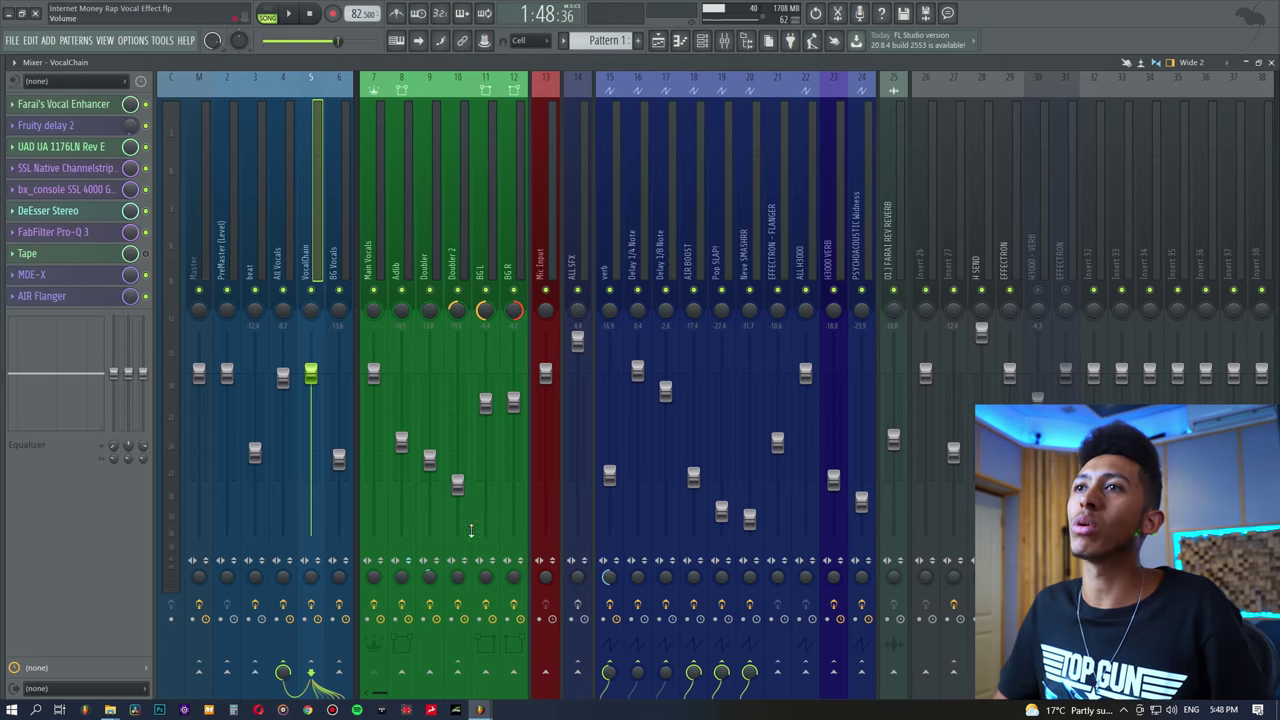
# - Open Fruity Fast Dist and Fruity parametric EQ 2 on the AIR BOOST channel and place their windows to examine both
pyautogui.click(684, 222)
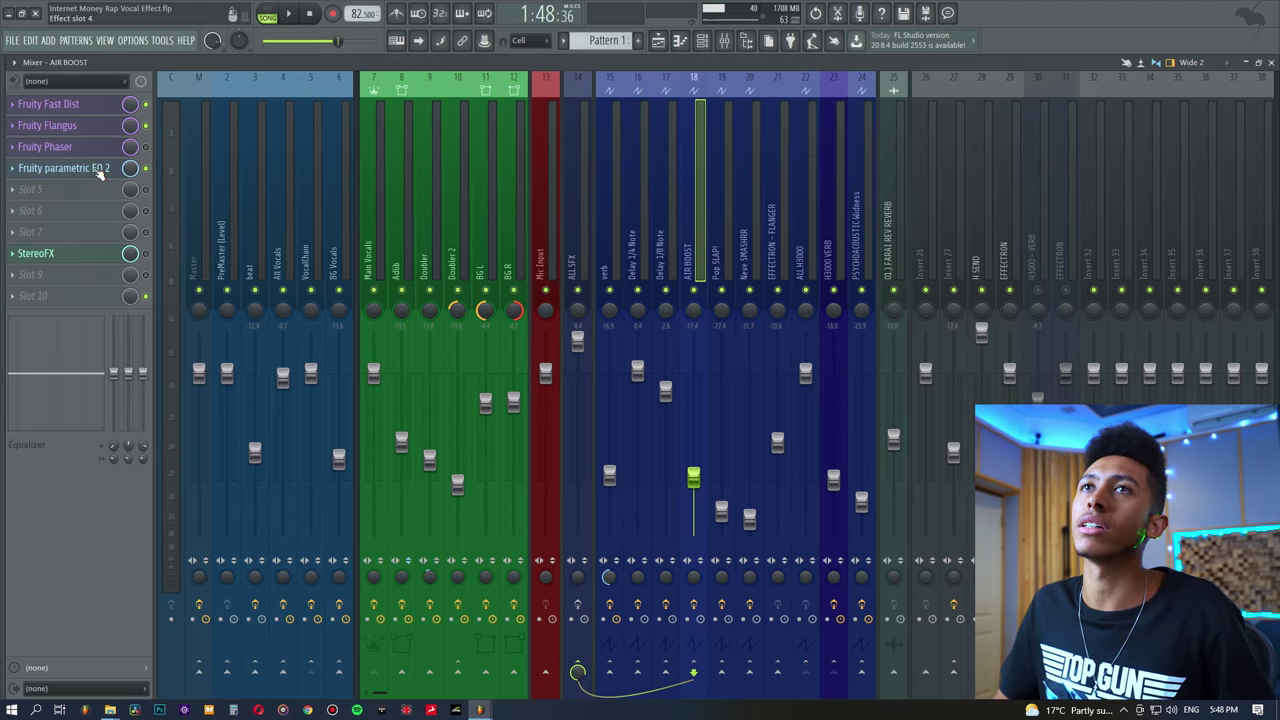
pyautogui.click(75, 106)
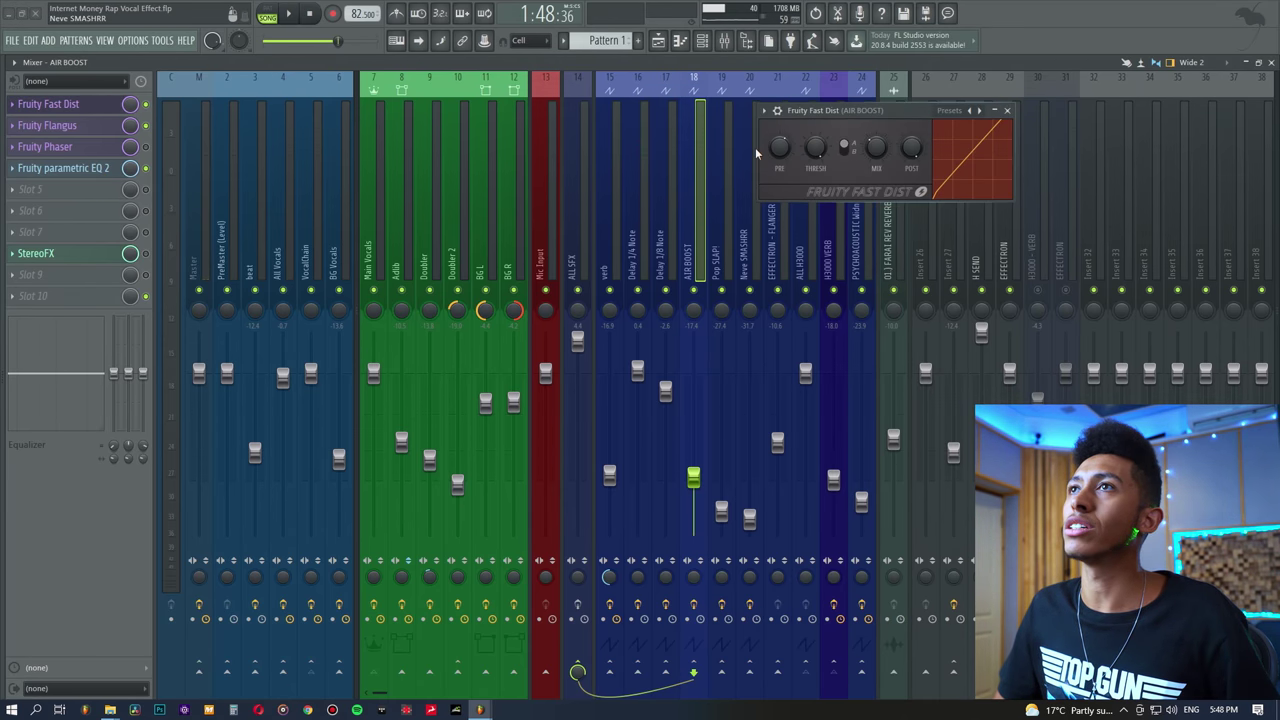
pyautogui.click(90, 168)
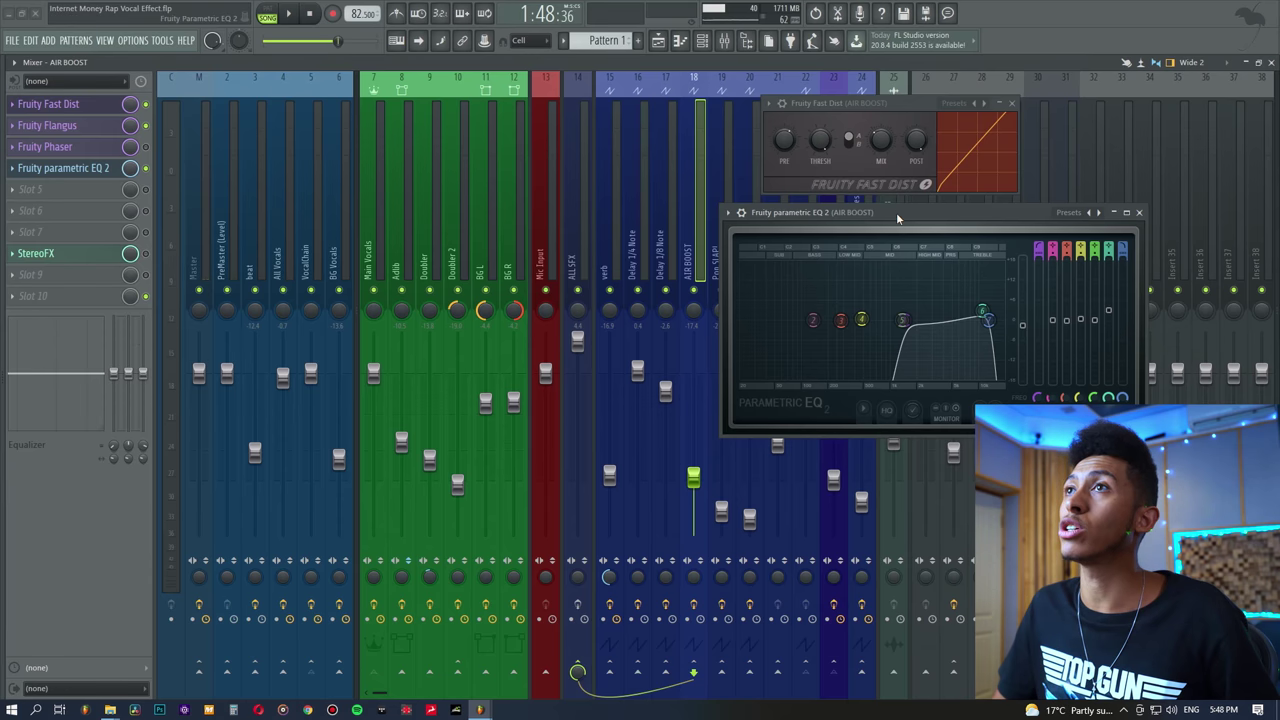
pyautogui.moveTo(896, 212); pyautogui.dragTo(983, 205)
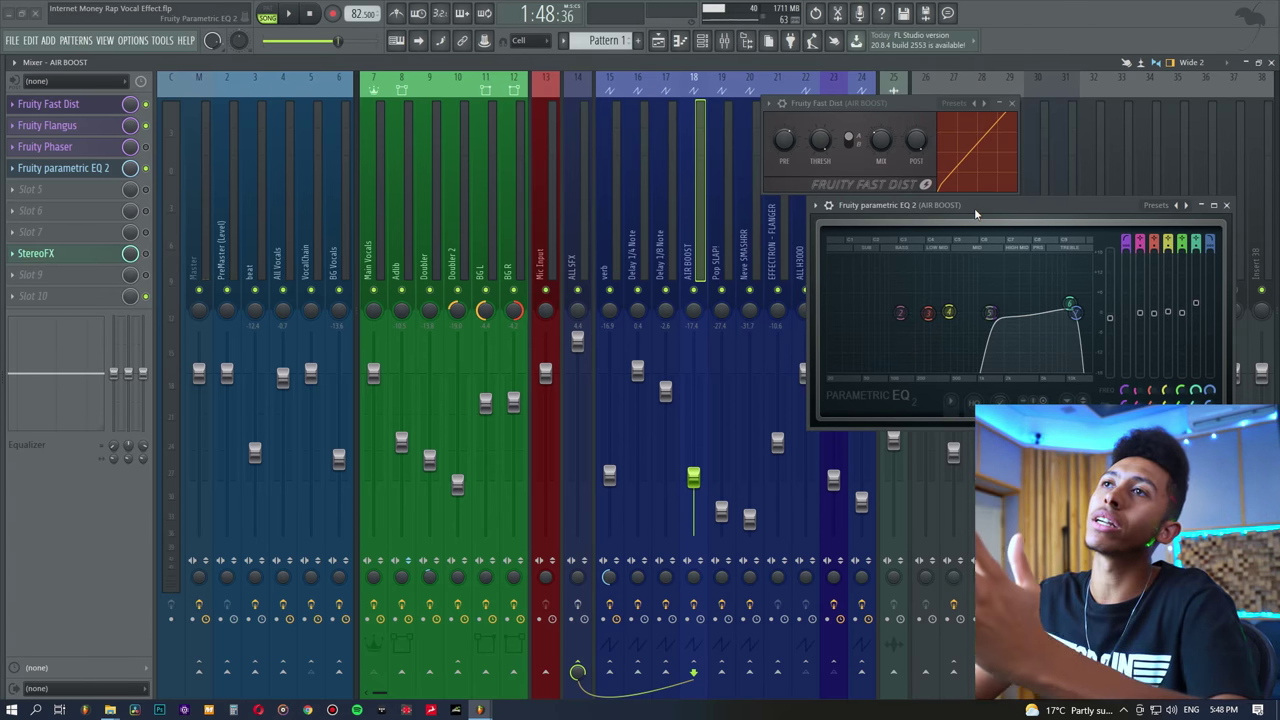
# - Play the song and try the AIR BOOST channel at a level of about -4.7 dB, then restore its previous level
pyautogui.press('space')
pyautogui.moveTo(694, 478); pyautogui.dragTo(699, 409)
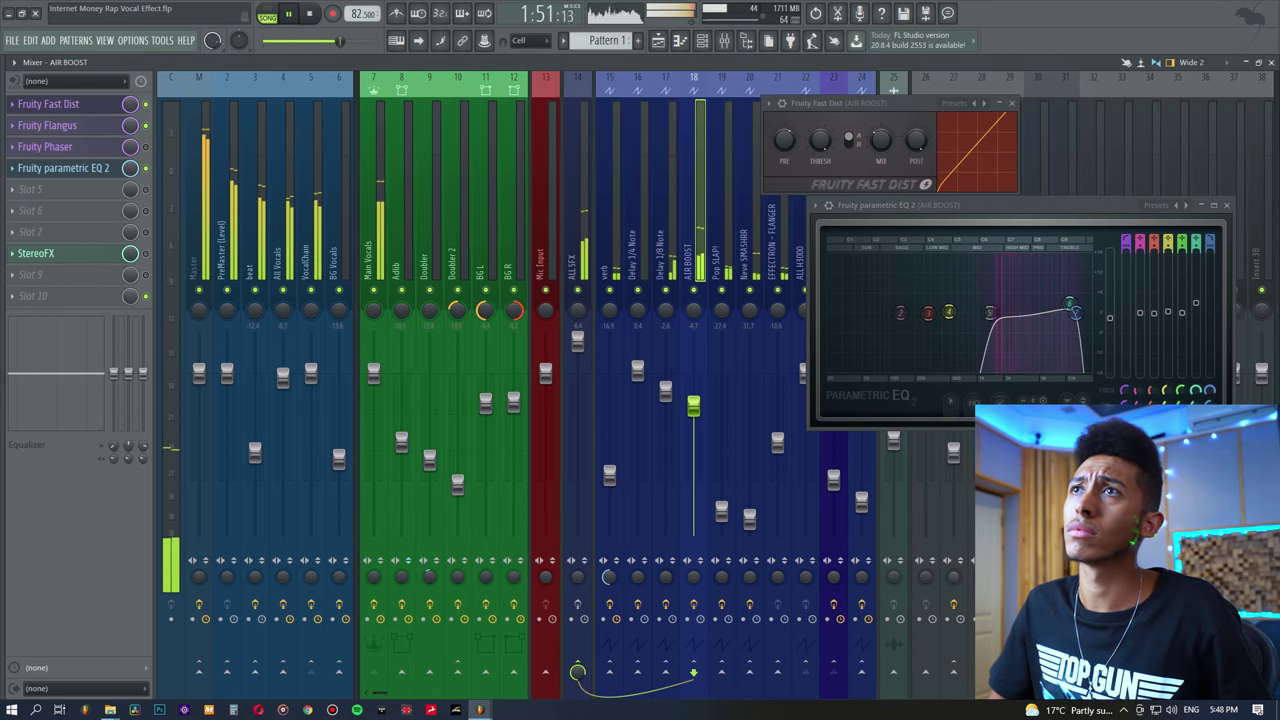
pyautogui.moveTo(694, 405); pyautogui.dragTo(700, 478)
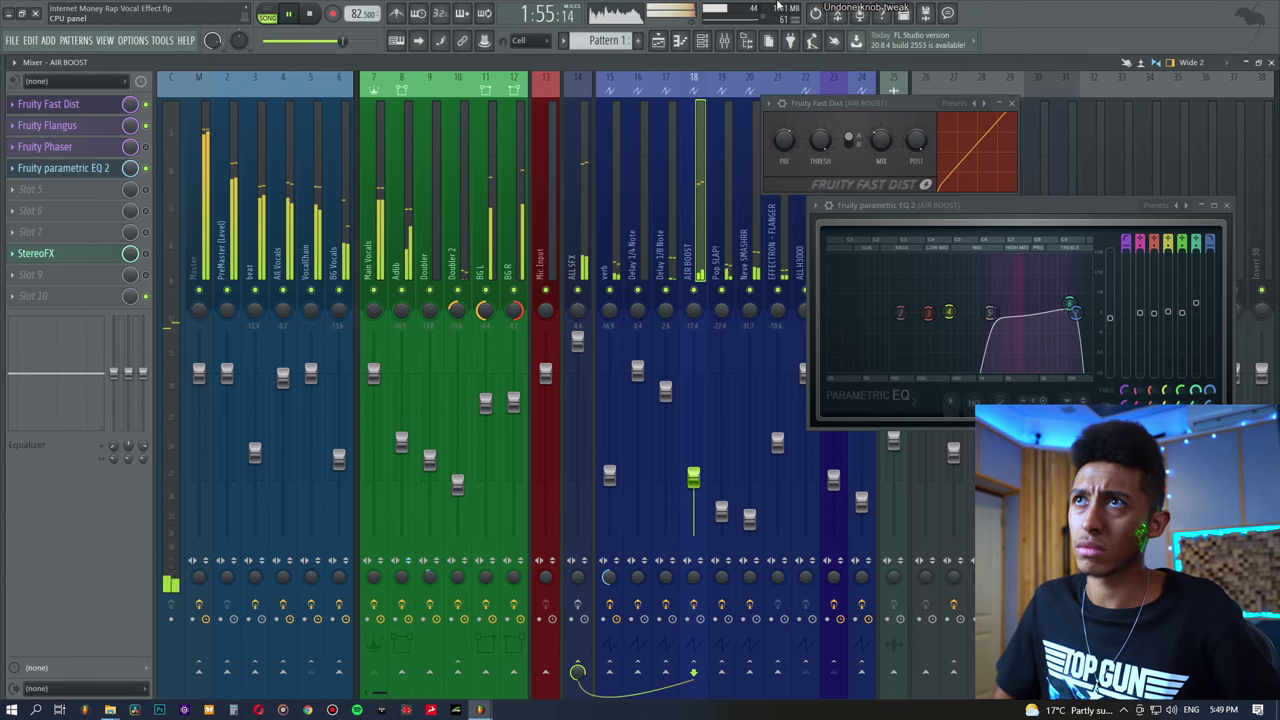
# - Close the AIR BOOST effect windows, stop playback, and briefly recheck Fruity Fast Dist
pyautogui.click(1227, 205)
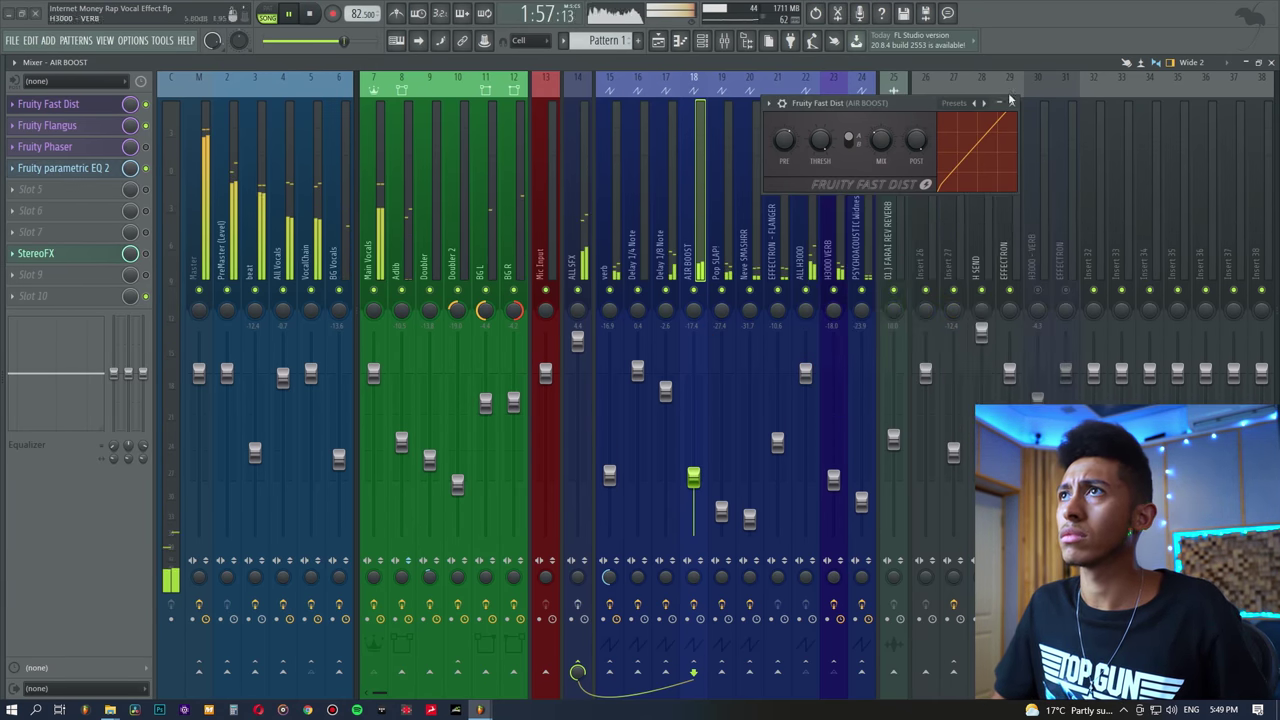
pyautogui.click(1012, 104)
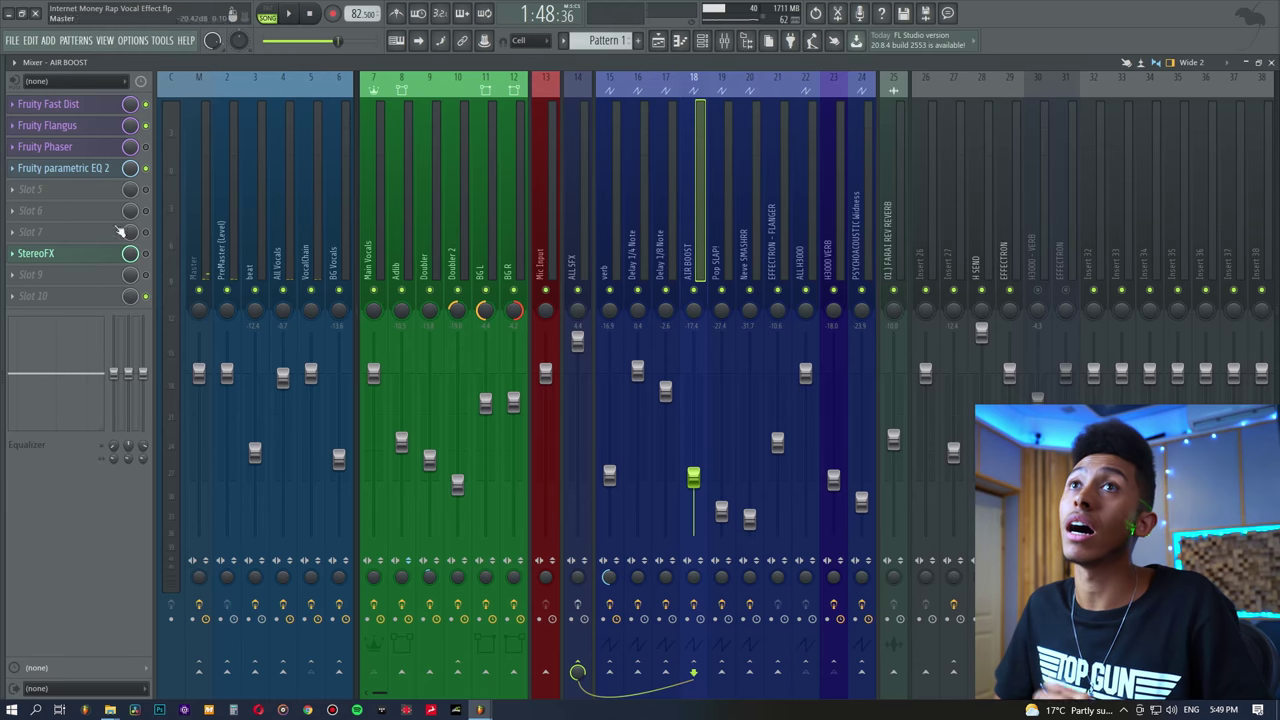
pyautogui.click(80, 104)
pyautogui.click(80, 105)
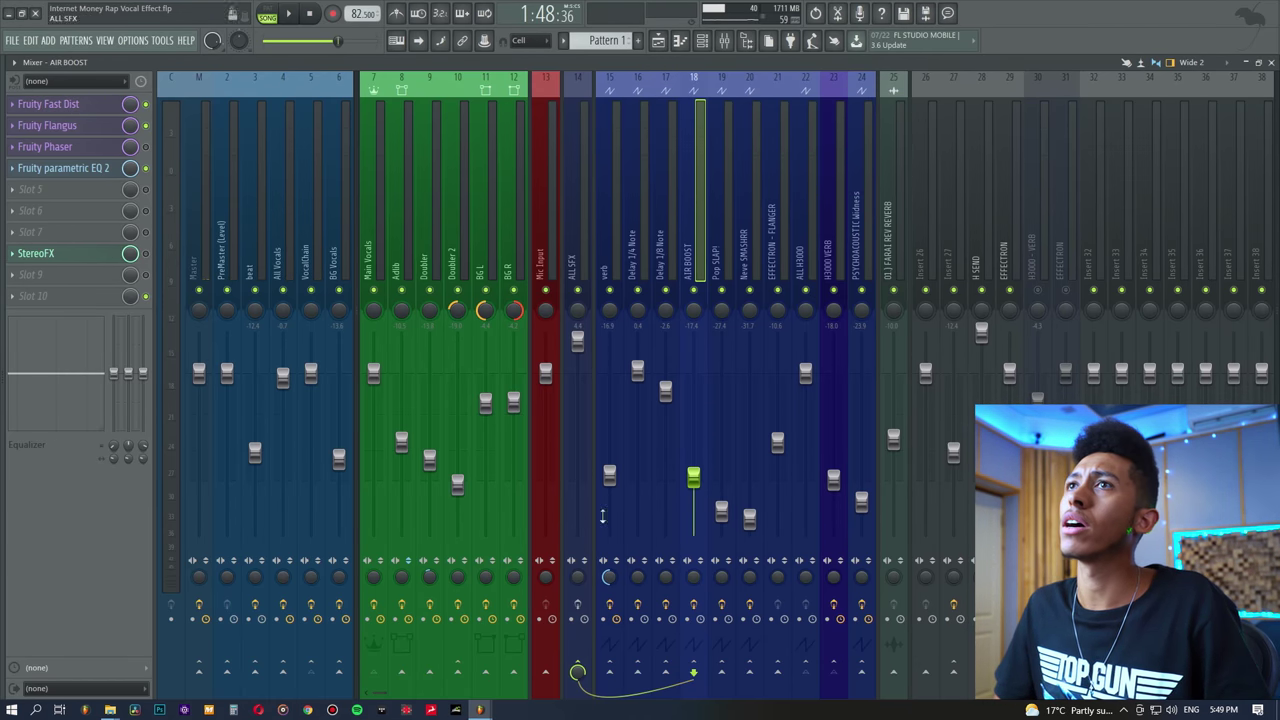
# - Briefly check SP2016 Reverb on the verb channel and AIR Flanger on the Delay 1/8 Note channel
pyautogui.click(618, 192)
pyautogui.click(60, 104)
pyautogui.click(60, 104)
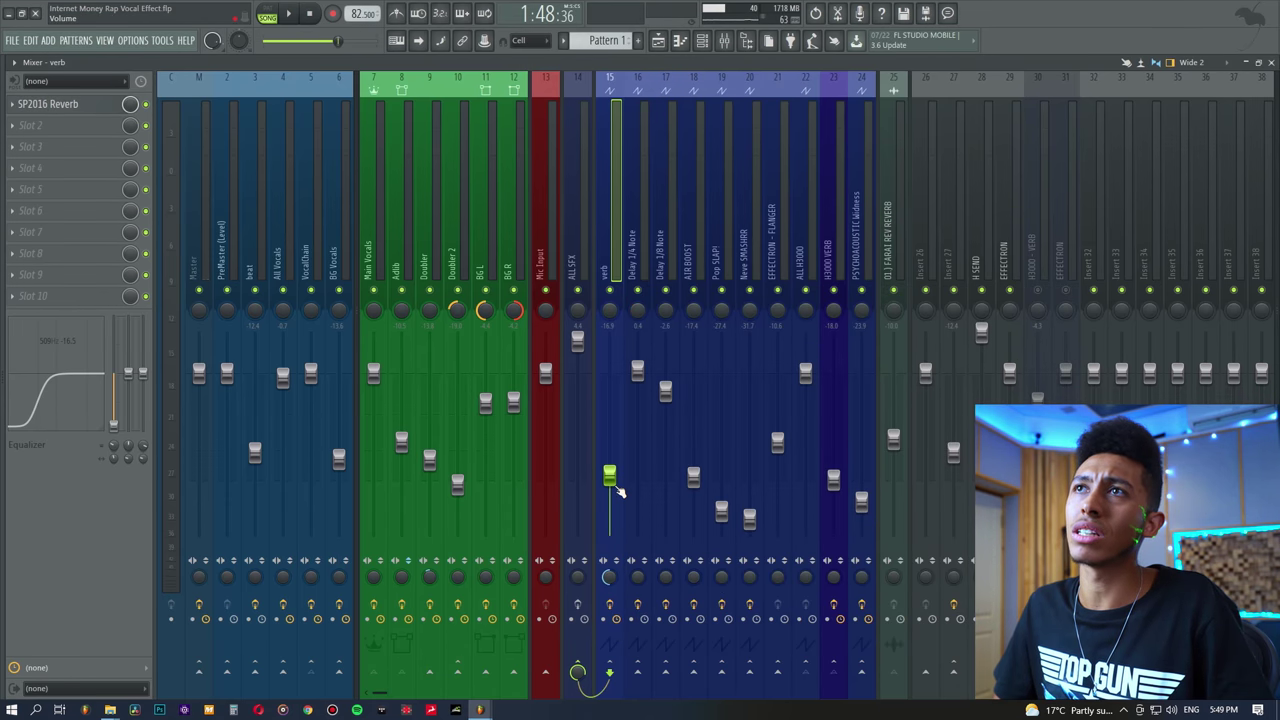
pyautogui.click(658, 240)
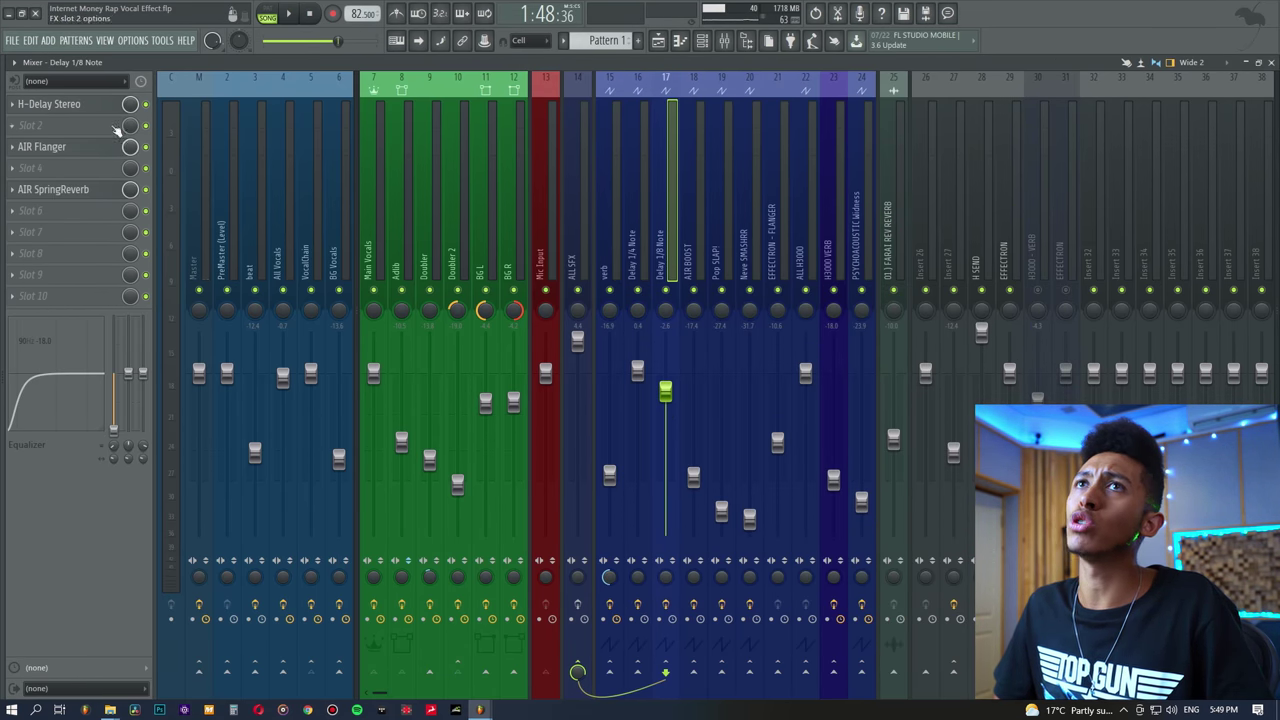
pyautogui.click(76, 146)
pyautogui.click(76, 146)
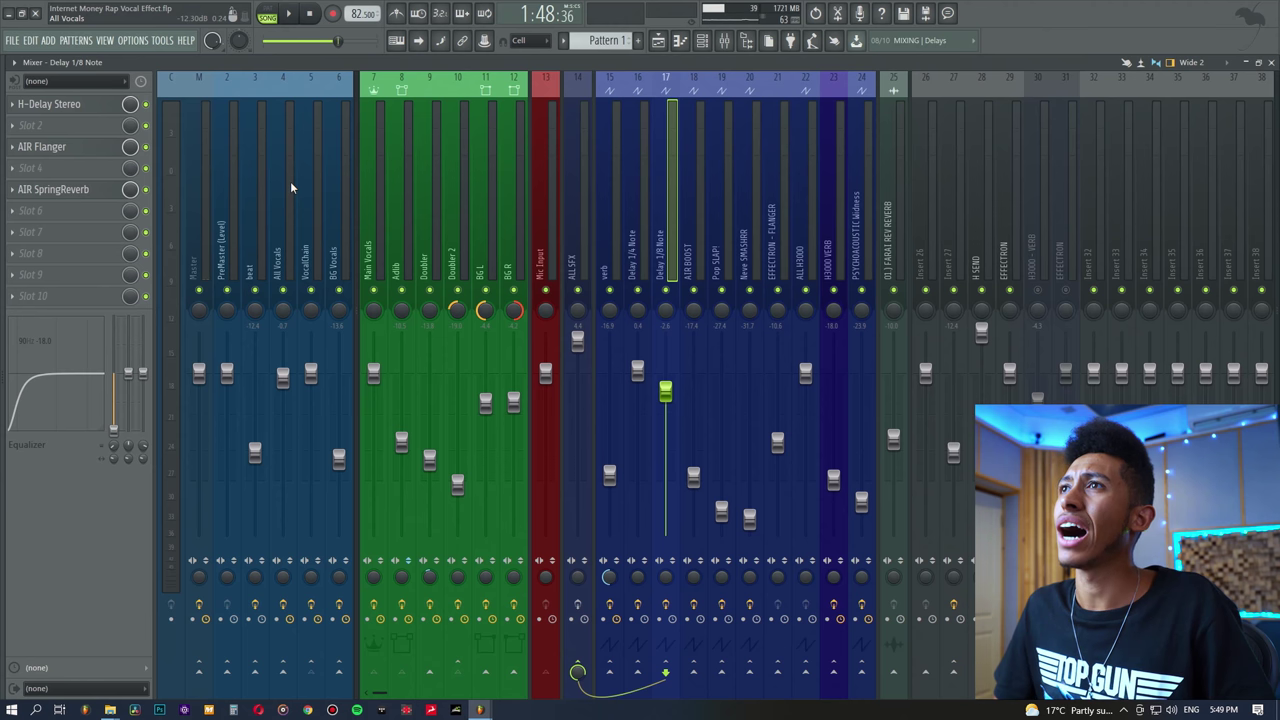
# - Look over the vocal clips and automation tracks in the playlist, and return to the VocalChain channel's effects in the mixer
pyautogui.click(657, 40)
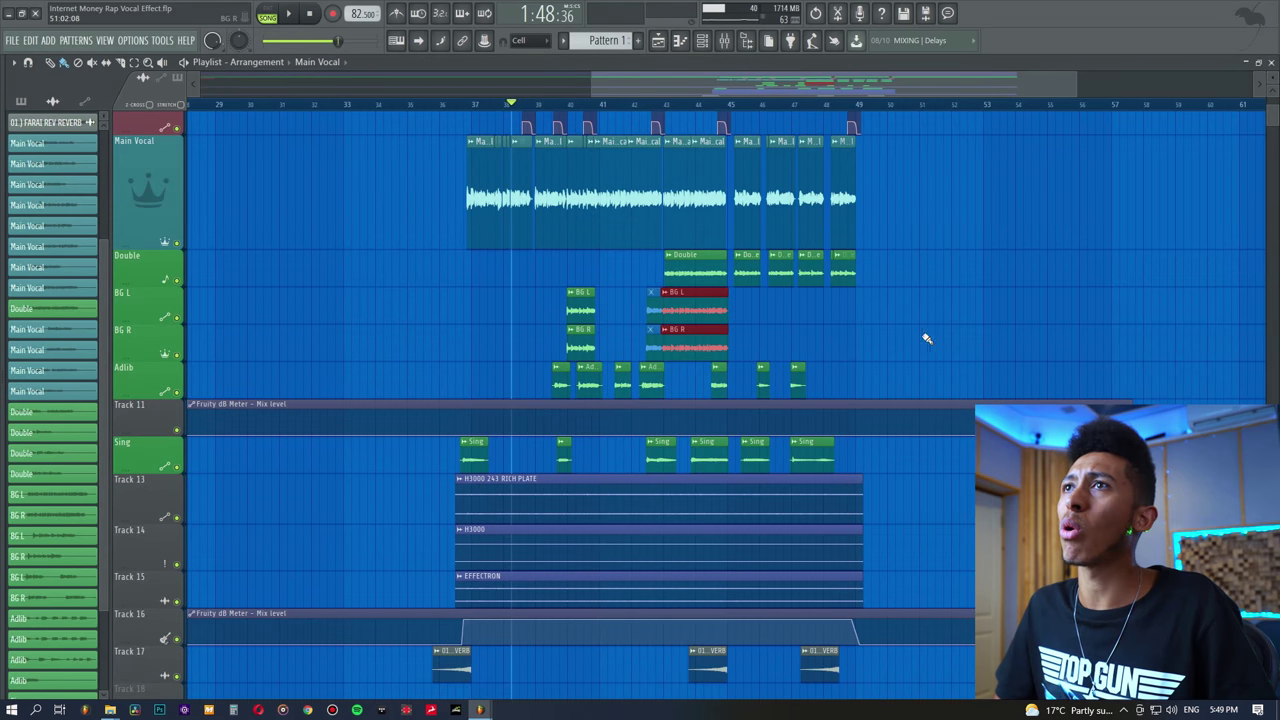
pyautogui.scroll(-1, 925, 338)
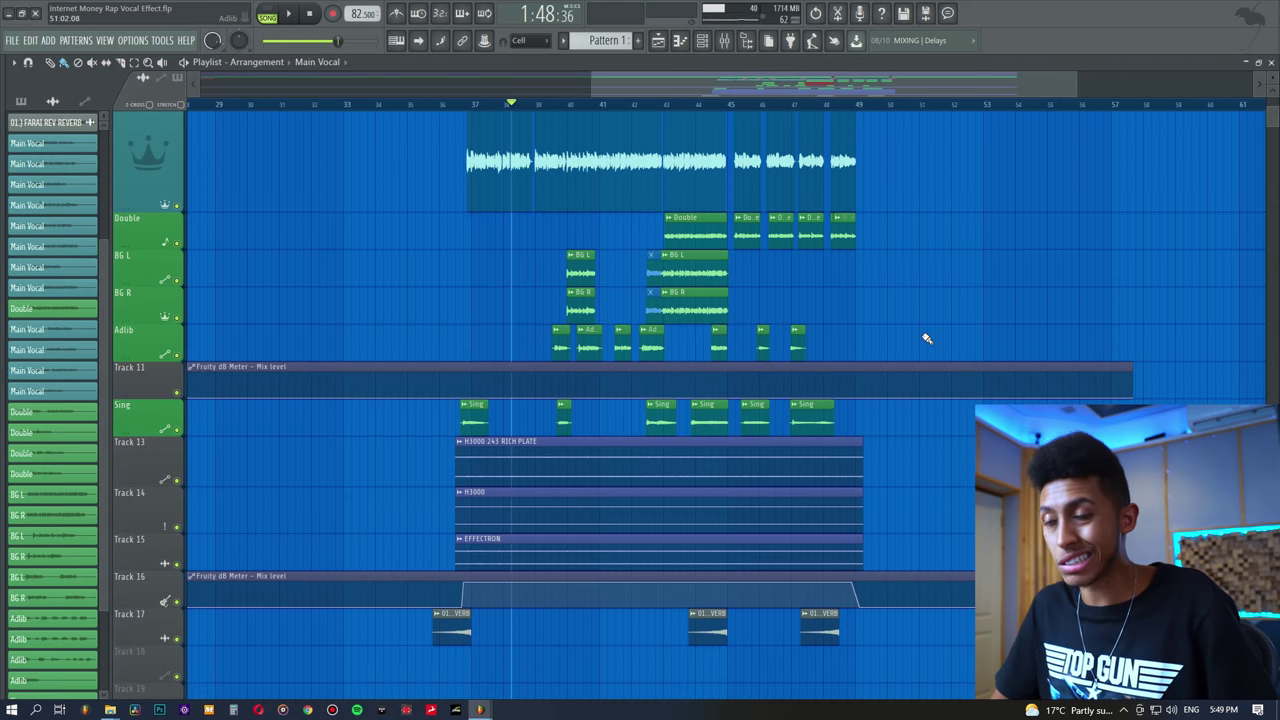
pyautogui.scroll(4, 927, 338)
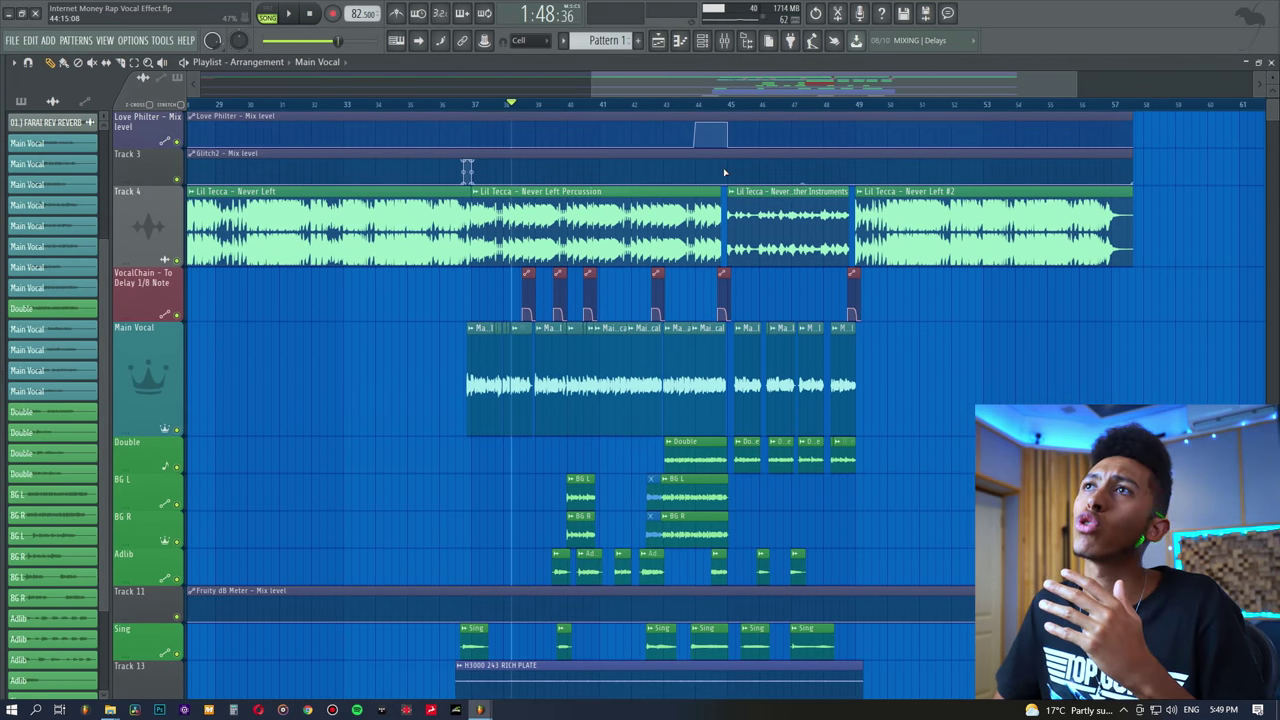
pyautogui.click(724, 40)
pyautogui.click(308, 167)
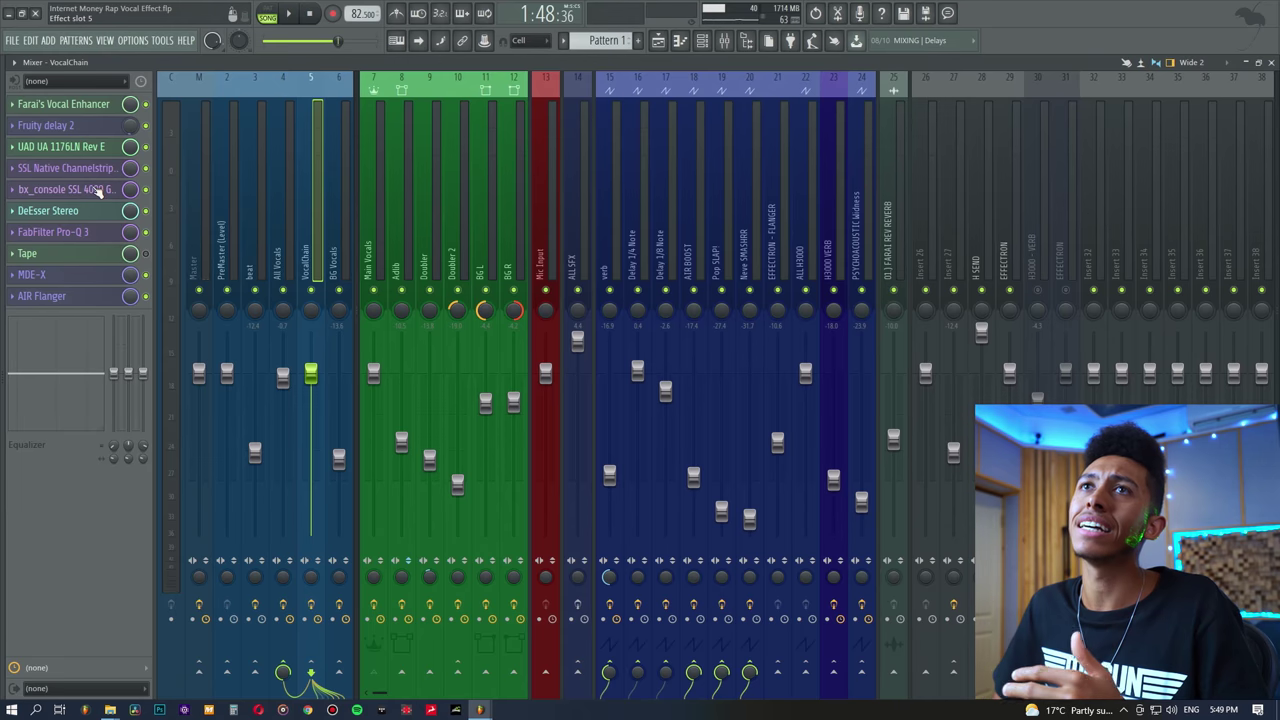